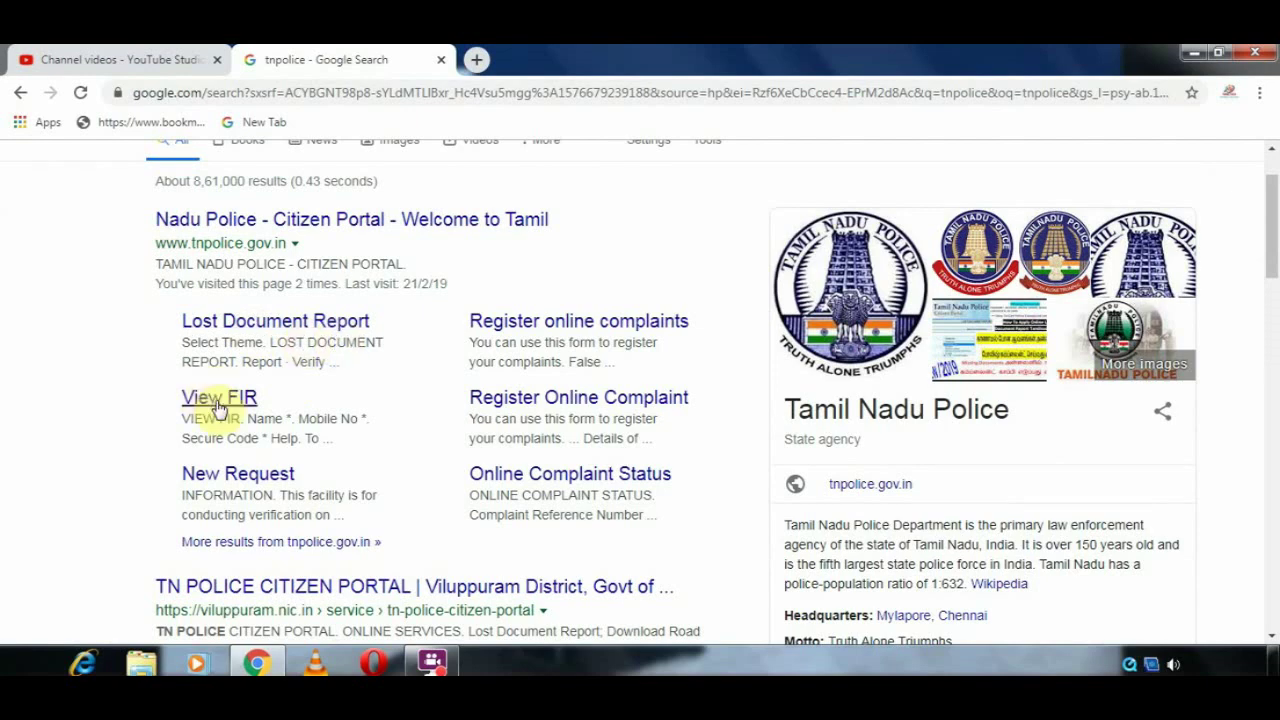
- Open the Tamil Nadu Police Citizen Portal (tnpolice.gov.in) result from the Google results
scroll(300, 460, up, 1)
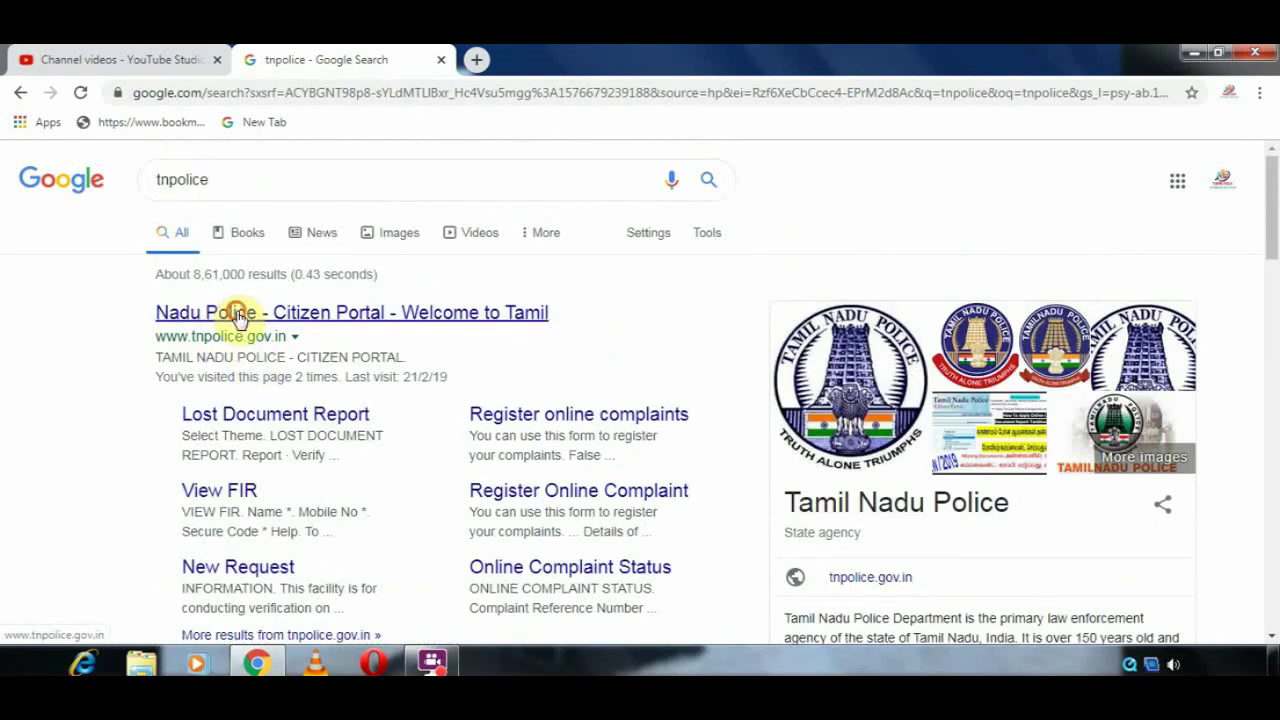
click(236, 313)
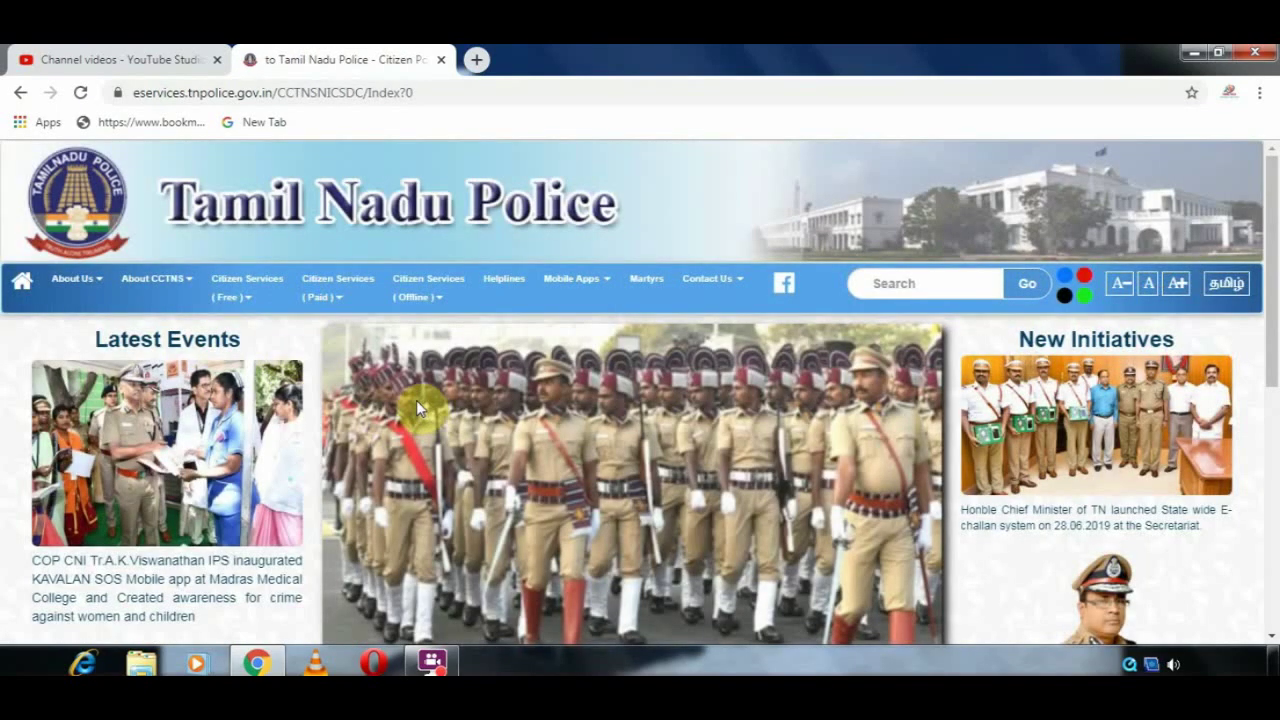
- Go to Citizen Services (Paid) > Police Verification > New Request on the portal
scroll(416, 400, down, 3)
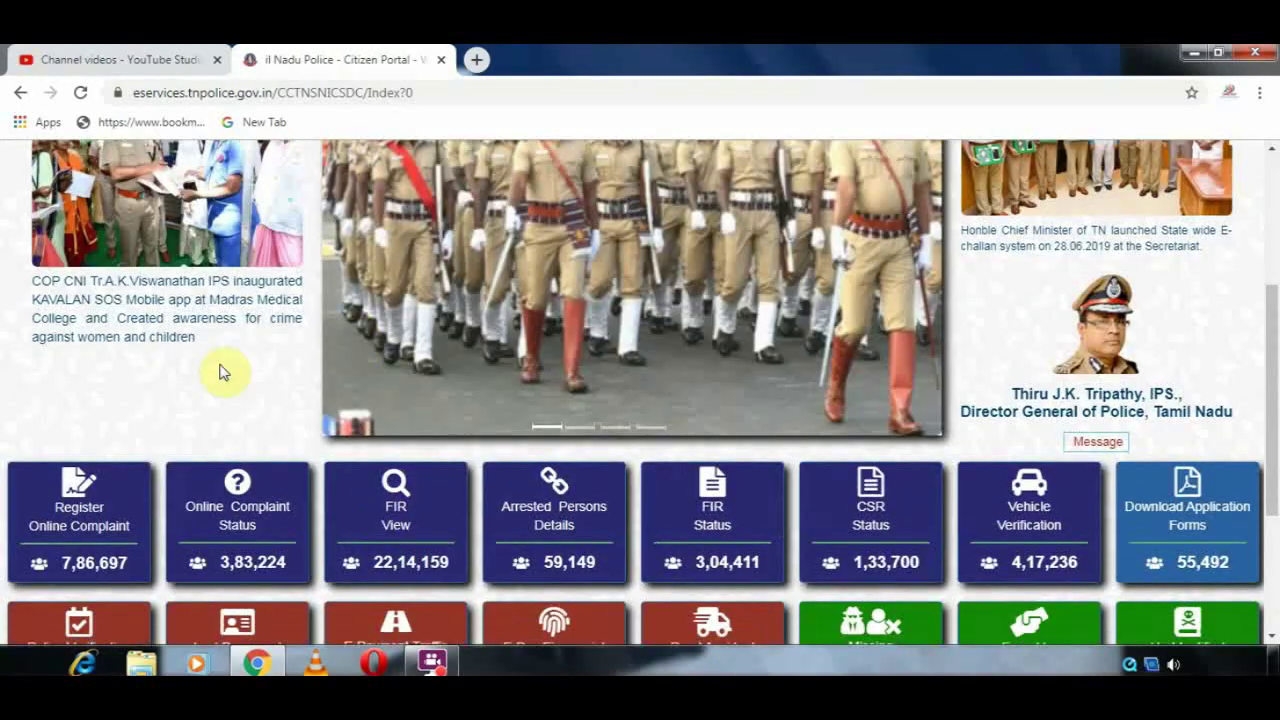
scroll(200, 463, down, 1)
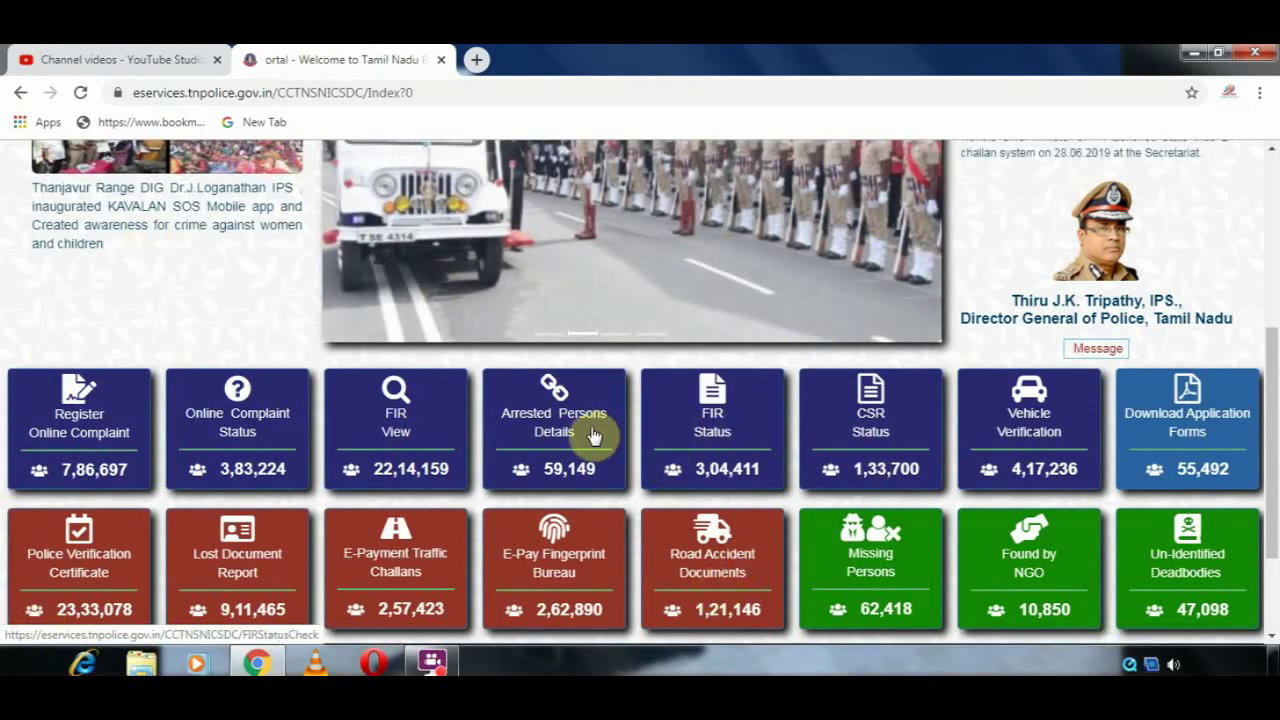
scroll(594, 434, up, 4)
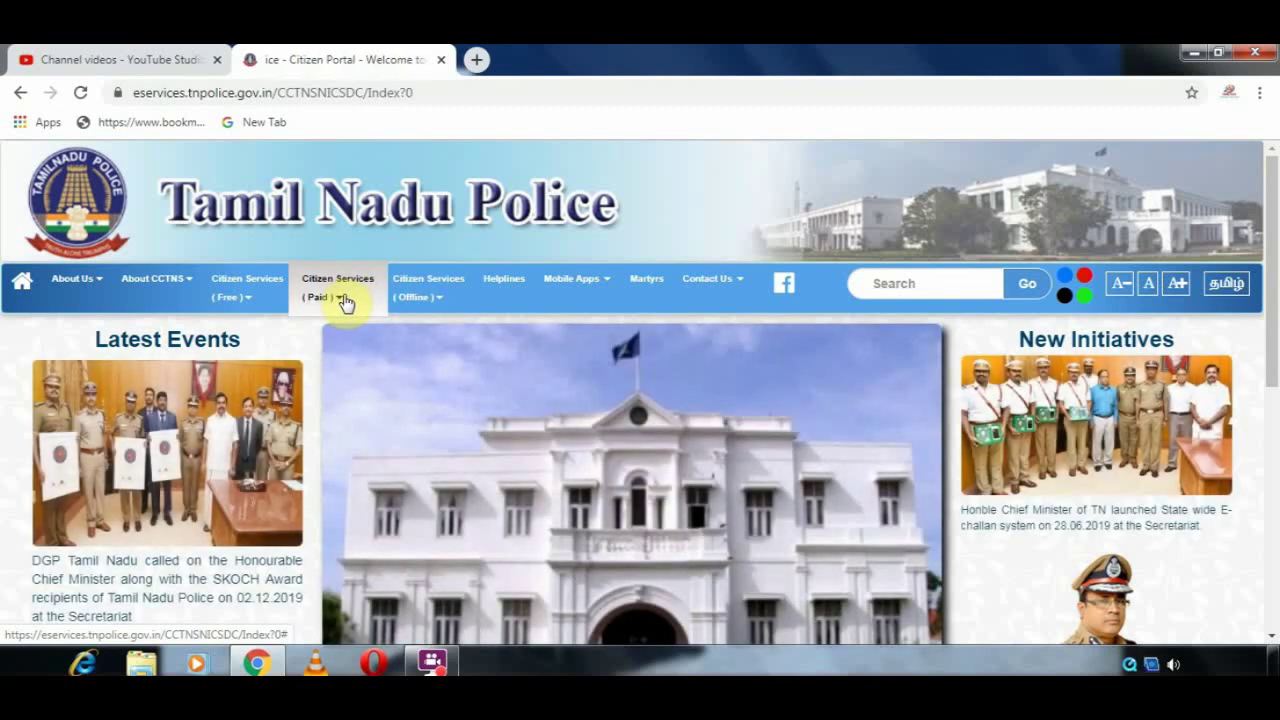
click(343, 298)
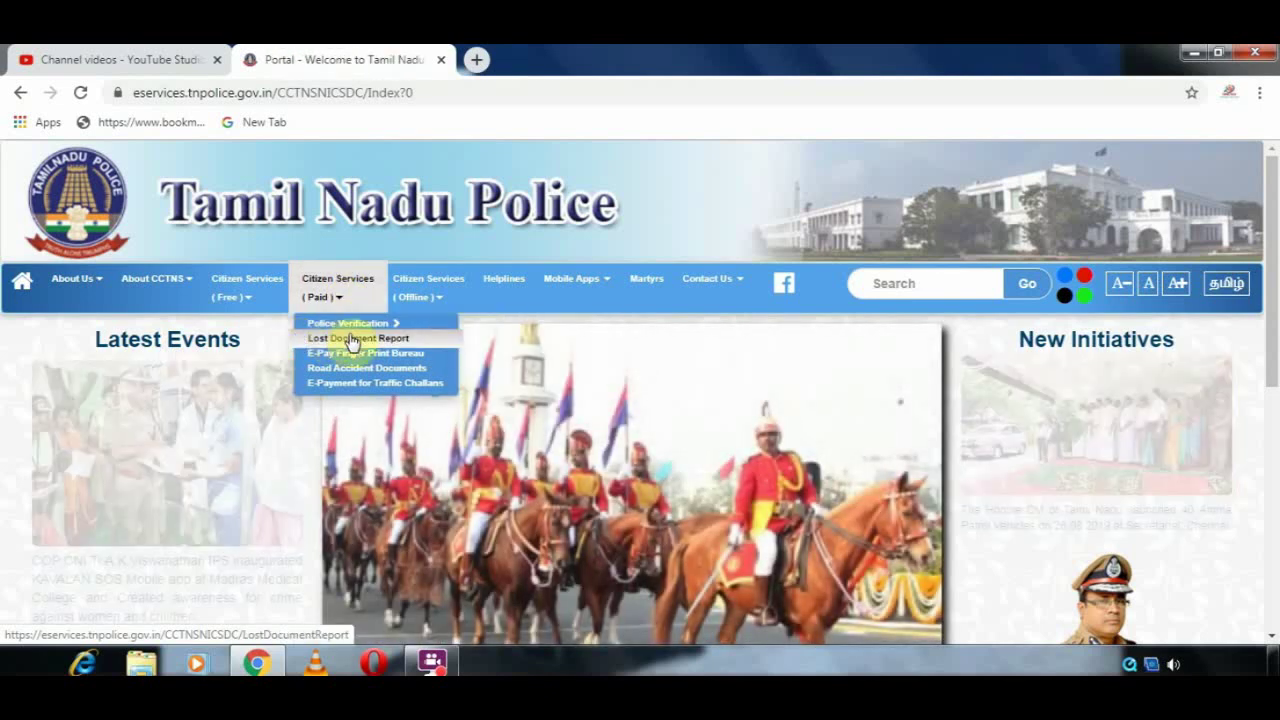
click(358, 326)
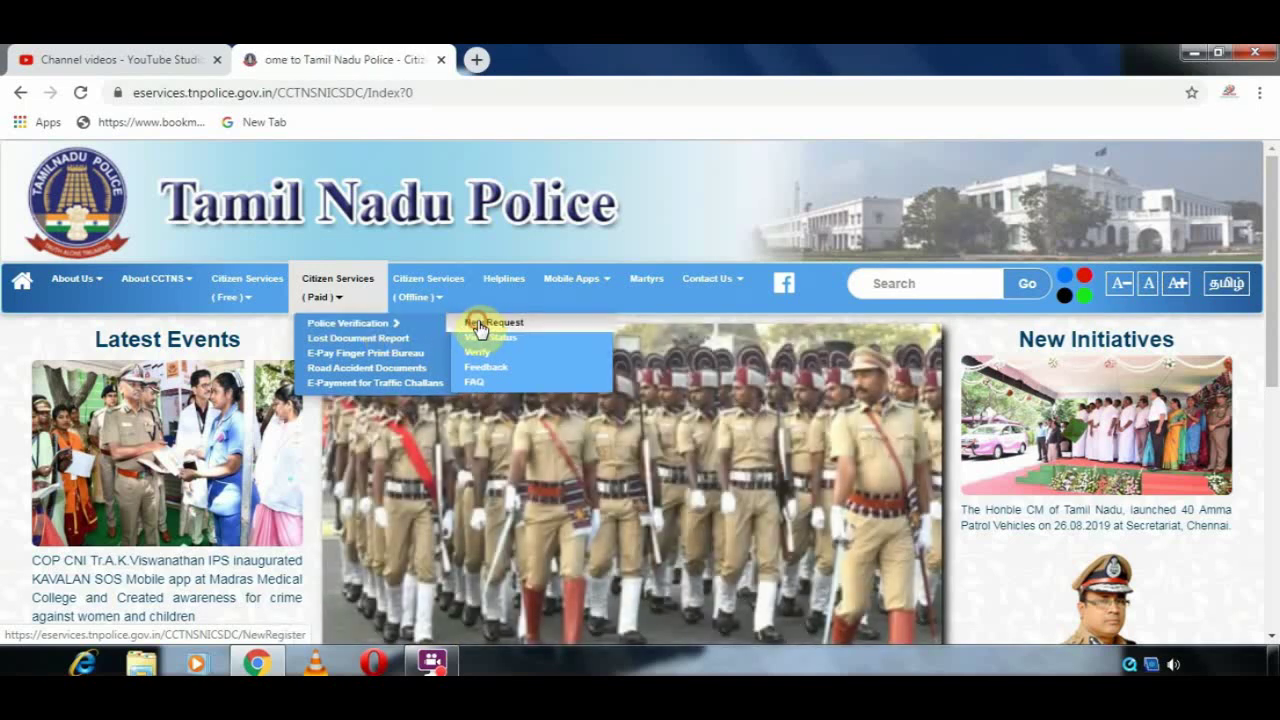
click(480, 325)
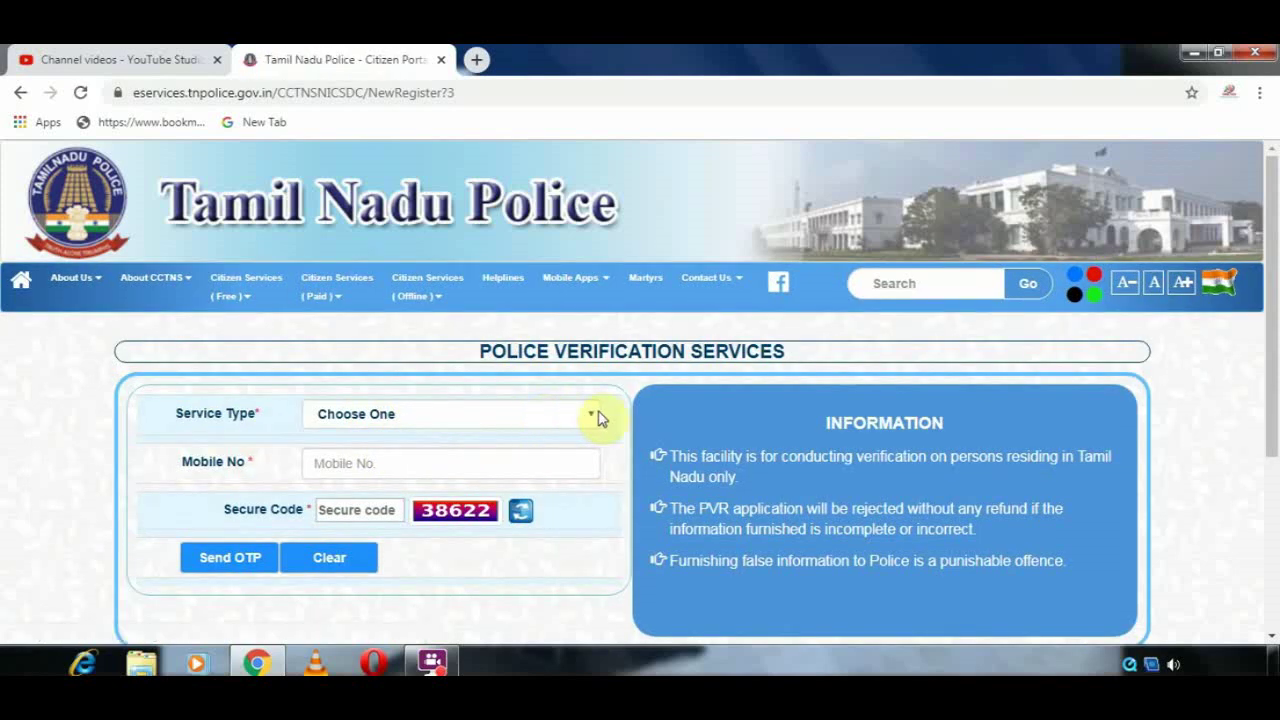
- Choose Self Verification as the verification service type
click(586, 416)
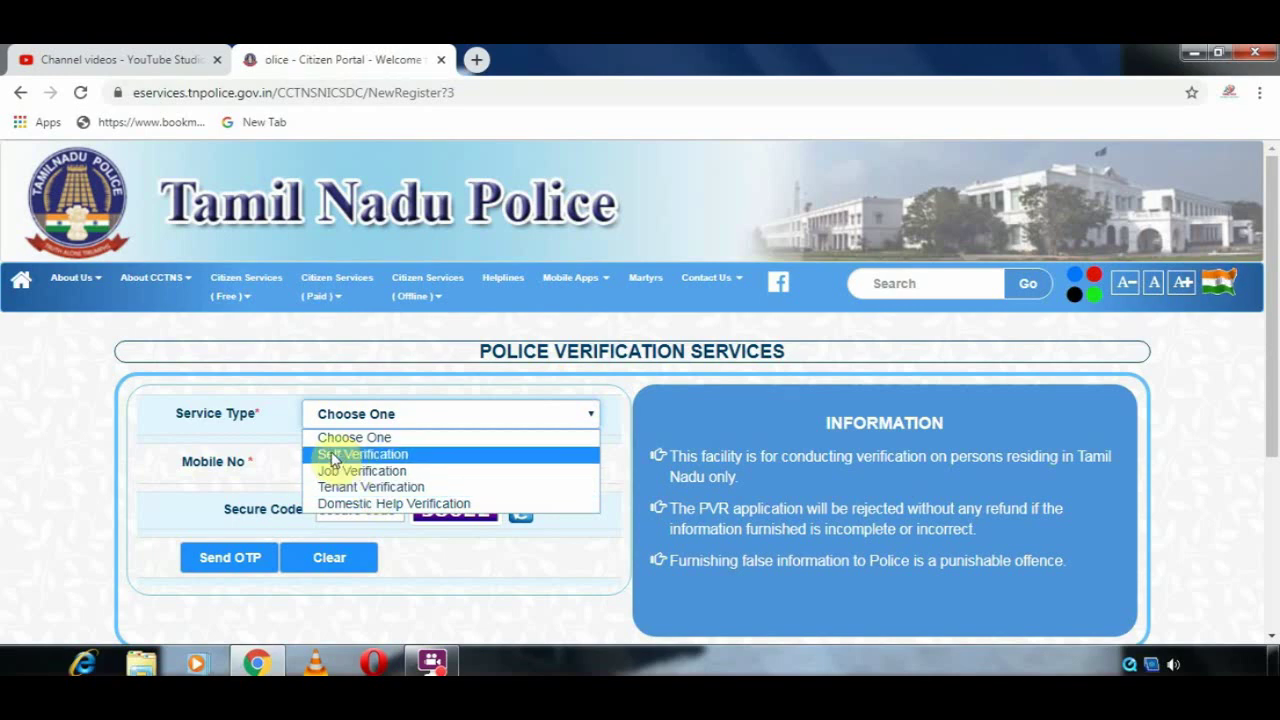
click(466, 598)
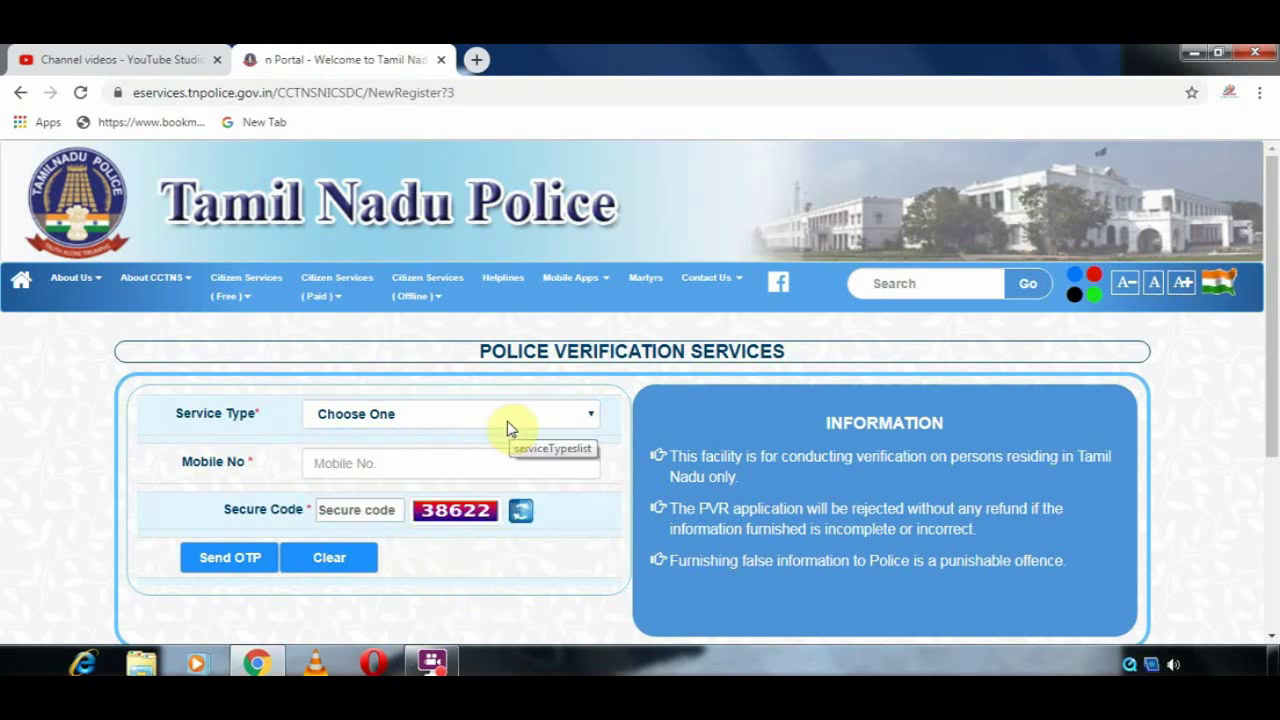
click(459, 422)
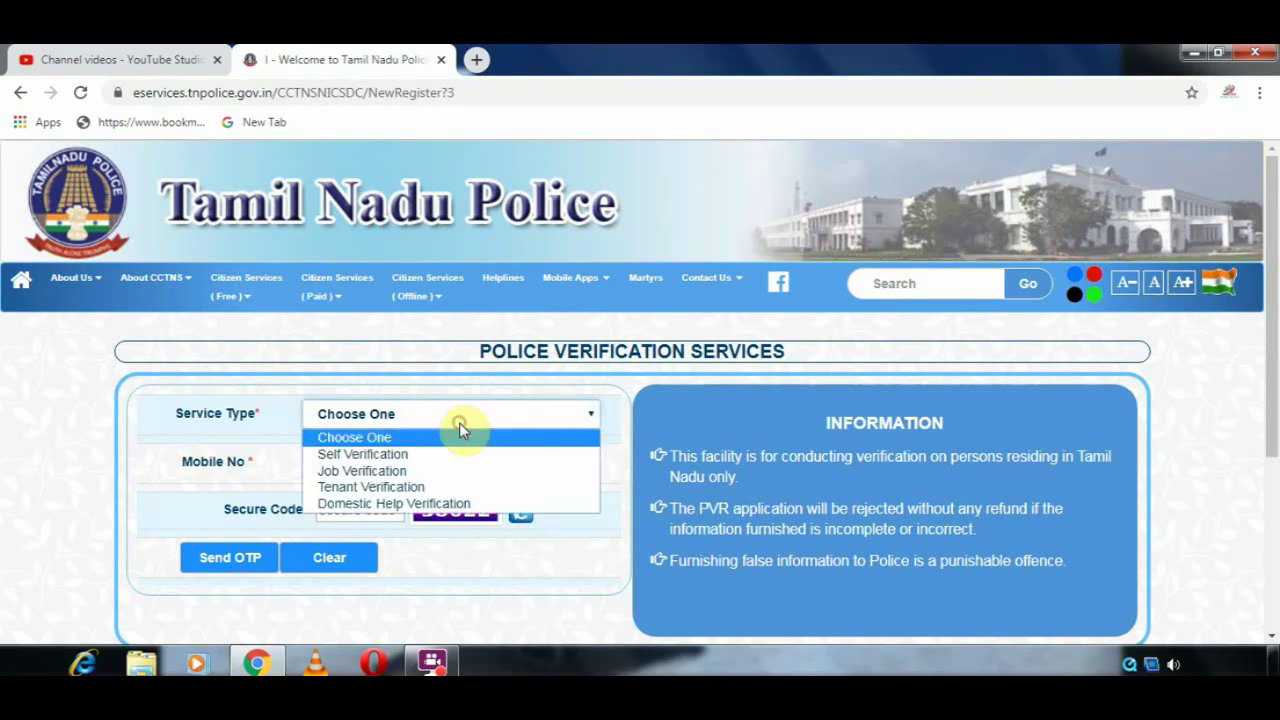
click(375, 458)
- Enter the applicant's mobile number and the secure code, then request the OTP
click(377, 464)
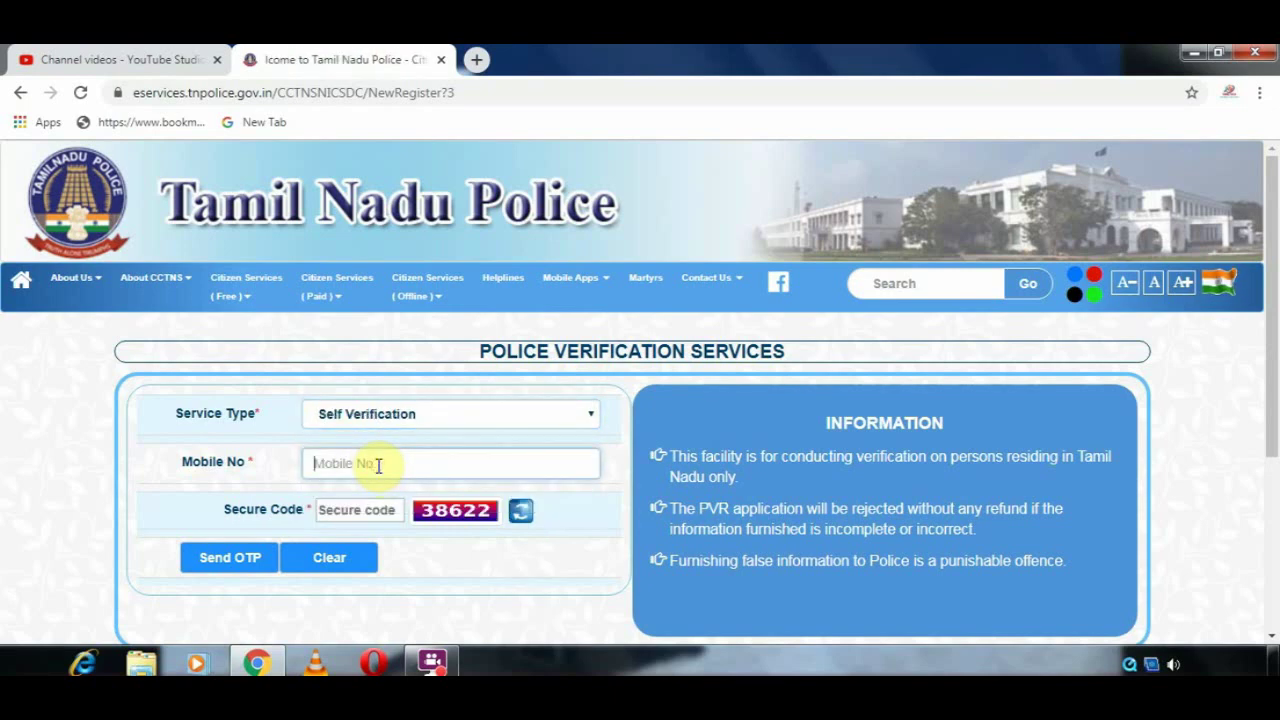
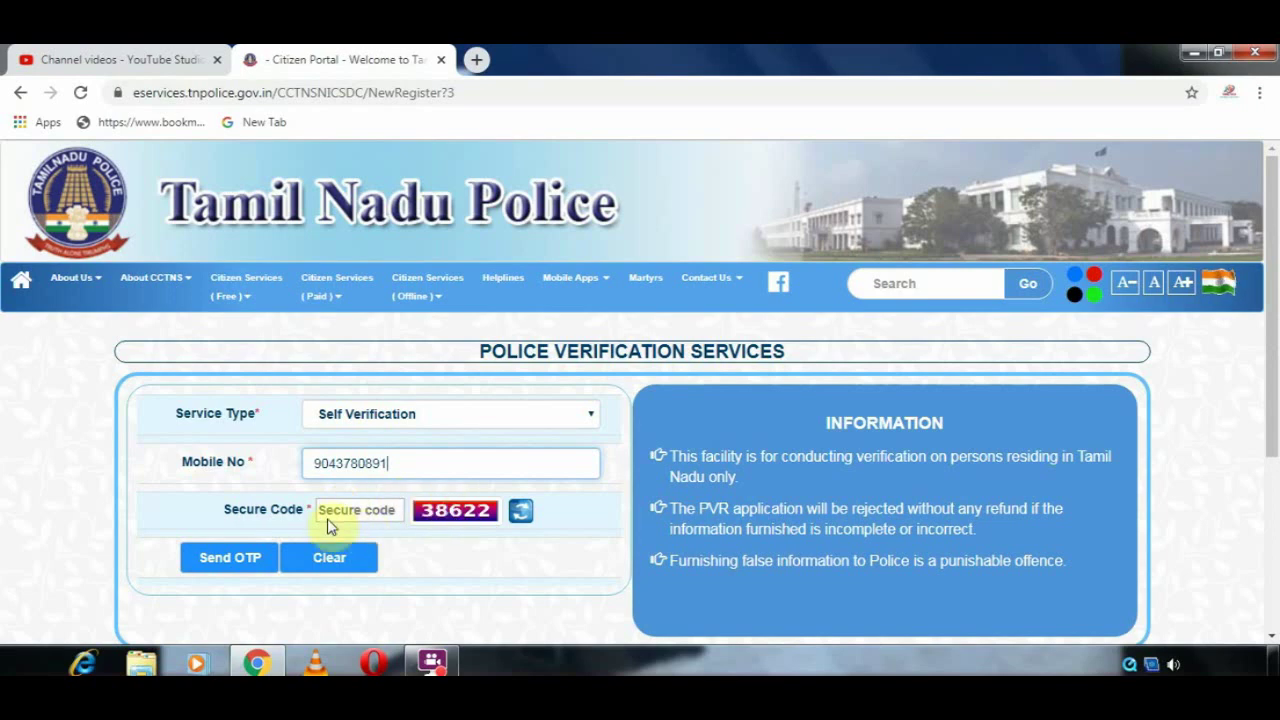
click(387, 510)
text(38622)
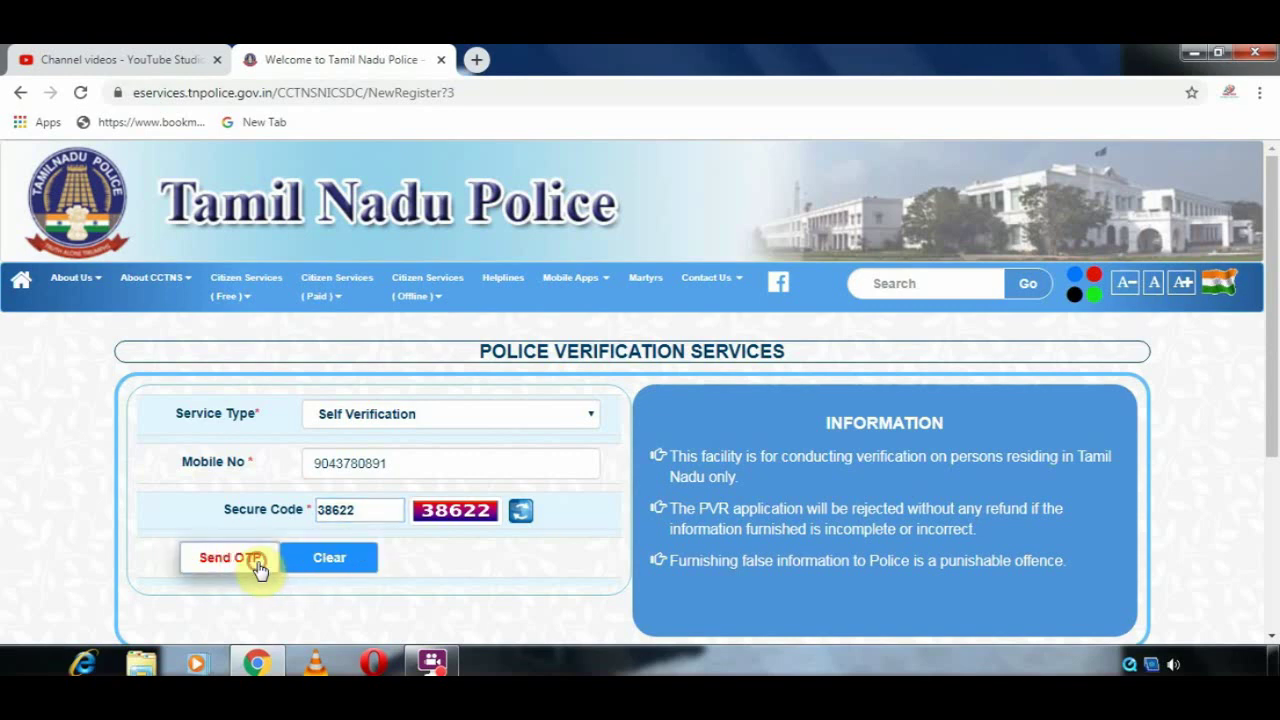
click(257, 563)
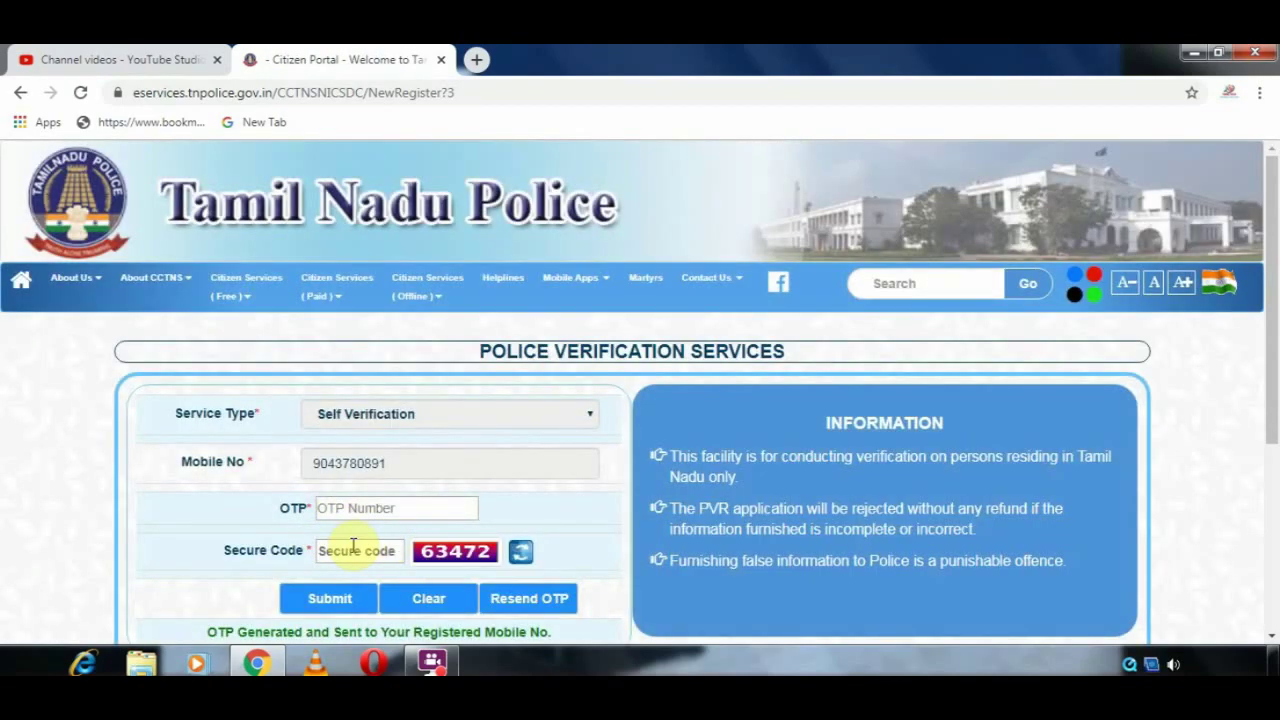
- Enter the new secure code and the OTP received by SMS, and submit them
click(351, 556)
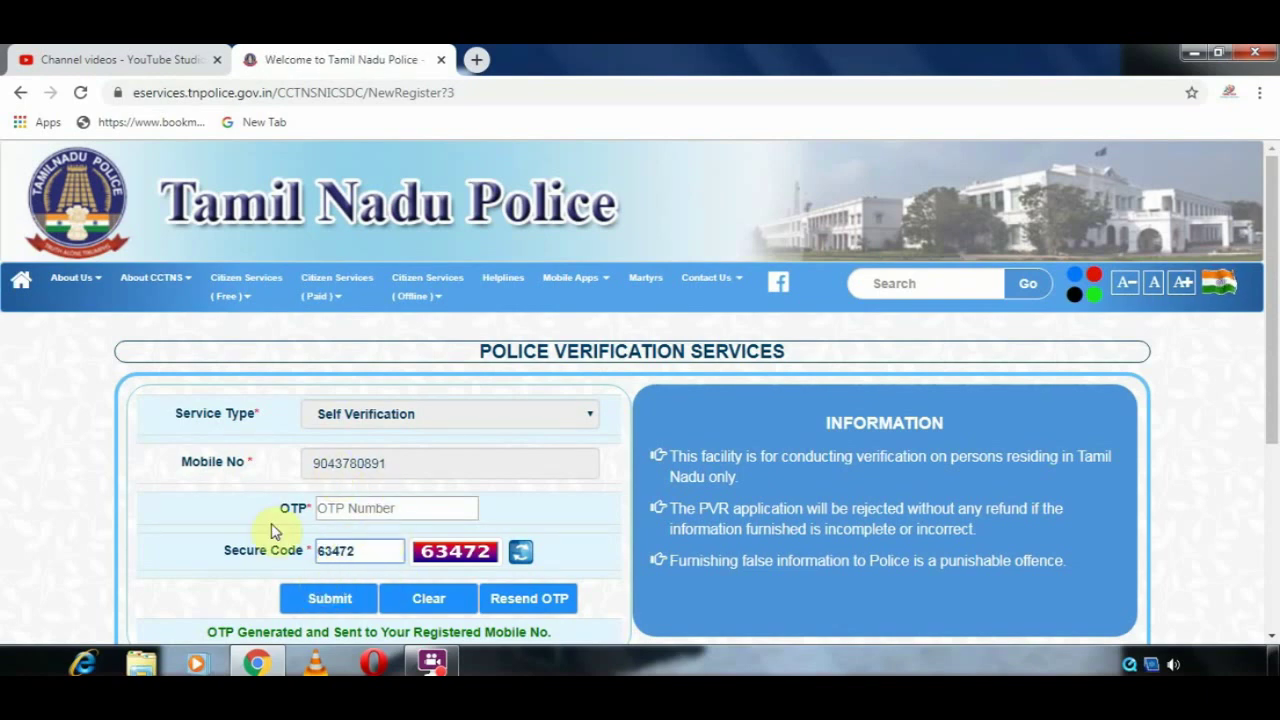
click(339, 507)
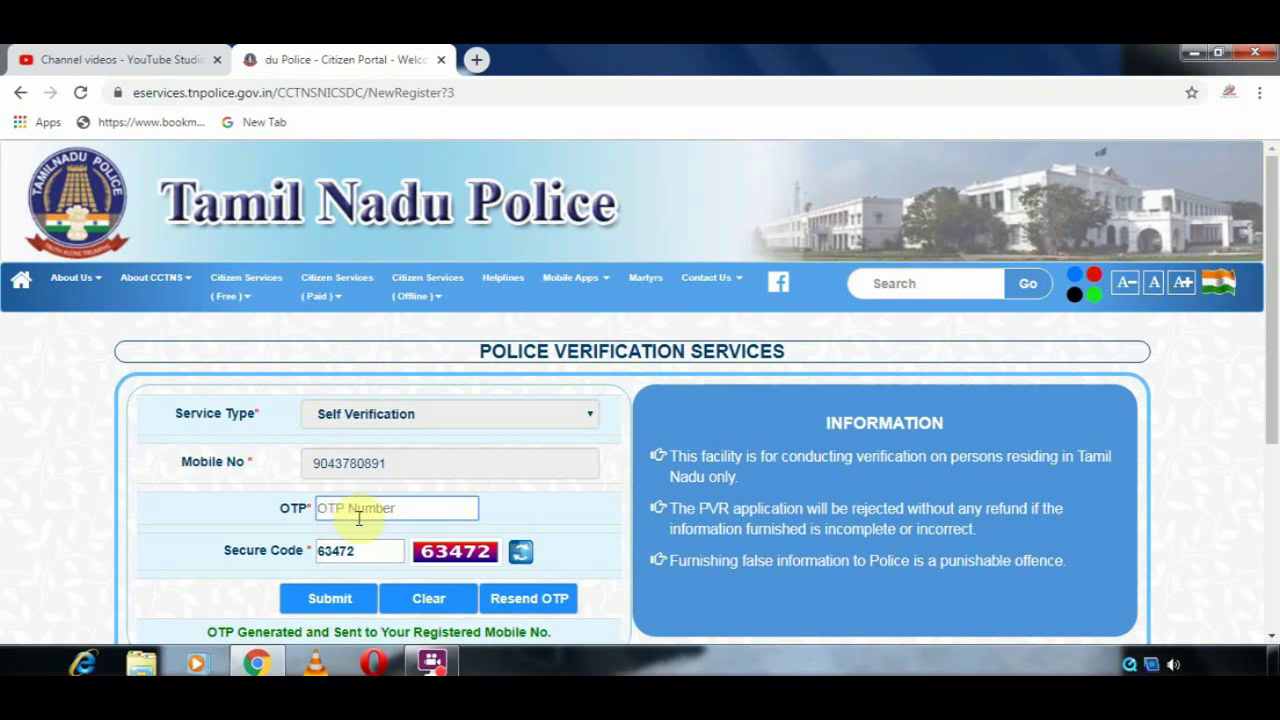
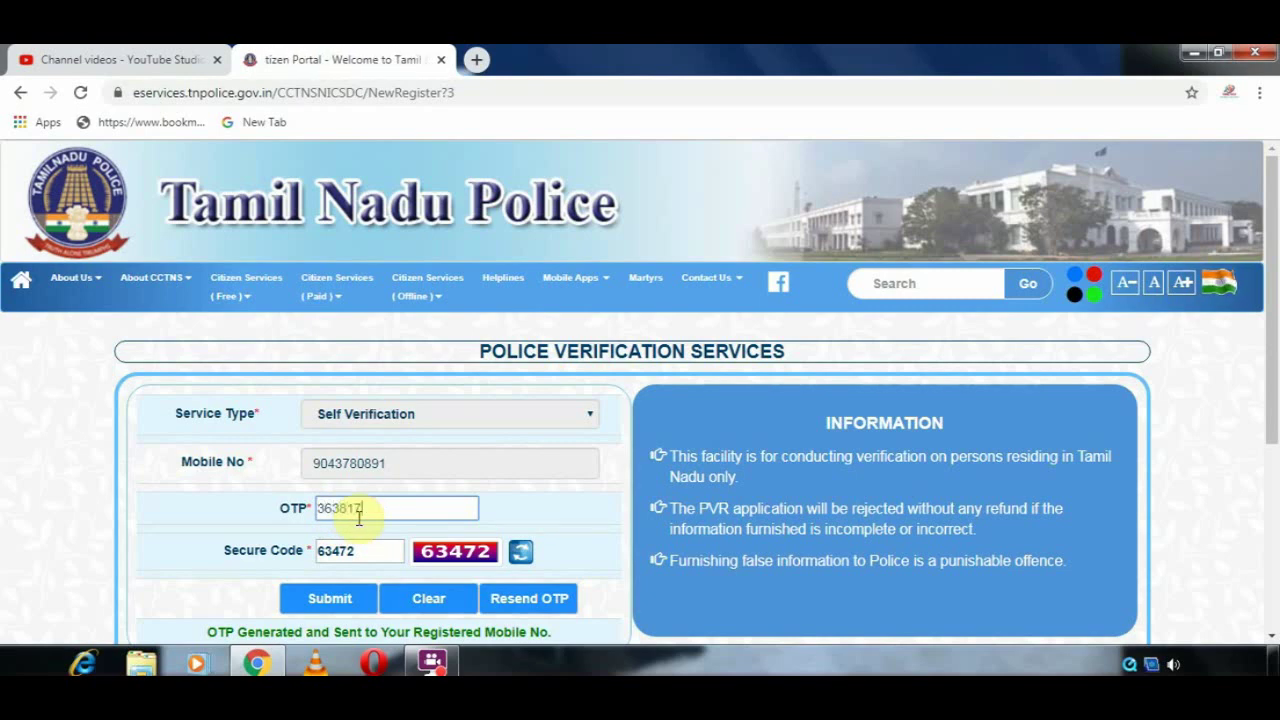
click(335, 600)
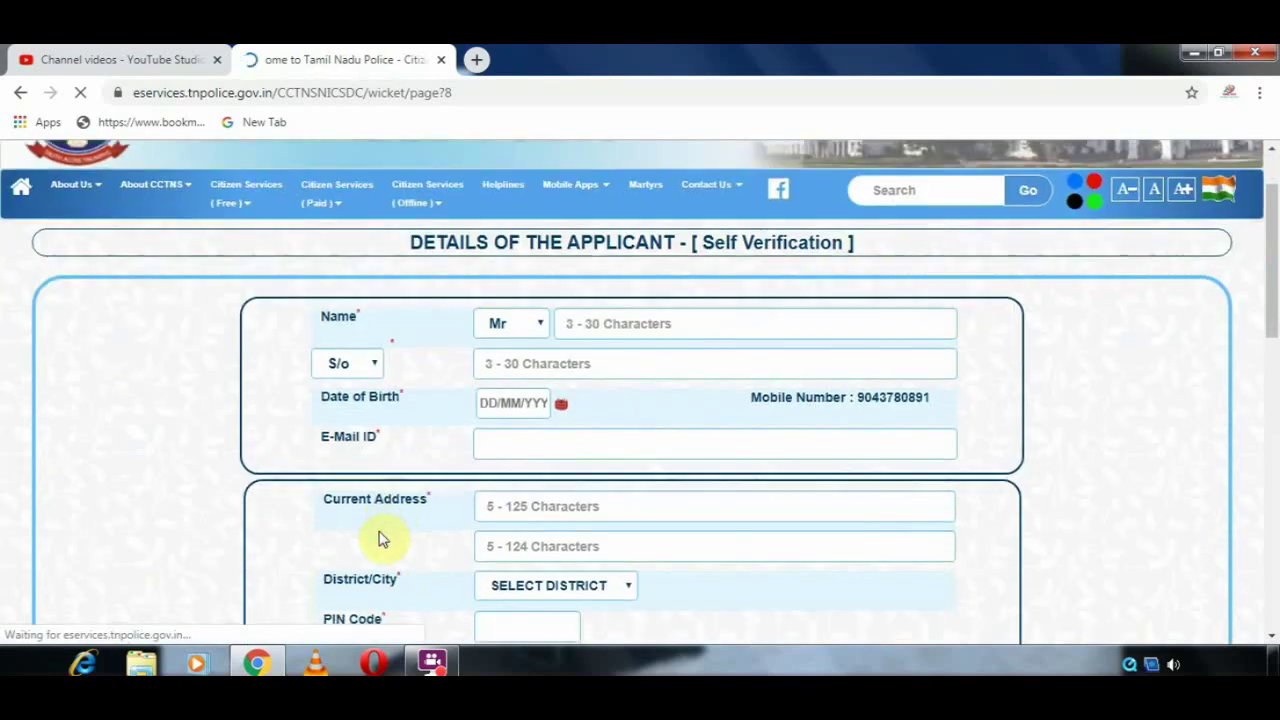
- Enter the applicant's name and the father's name in the S/o field
click(564, 296)
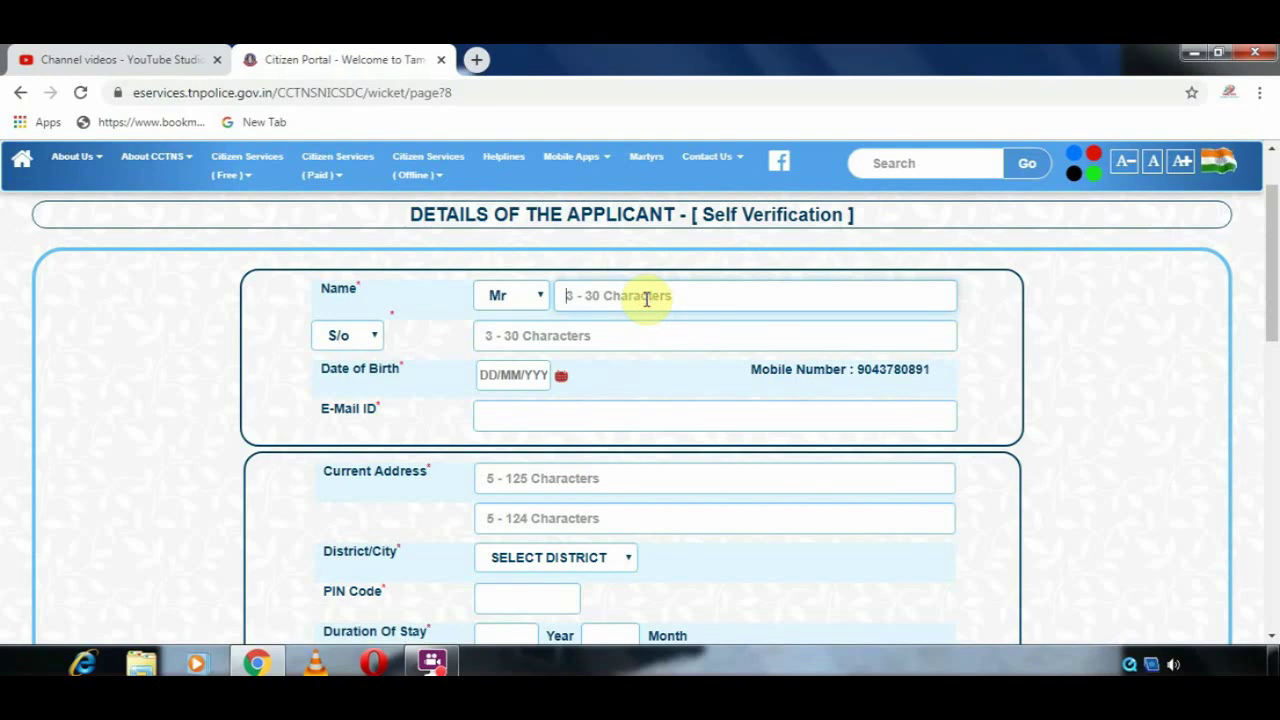
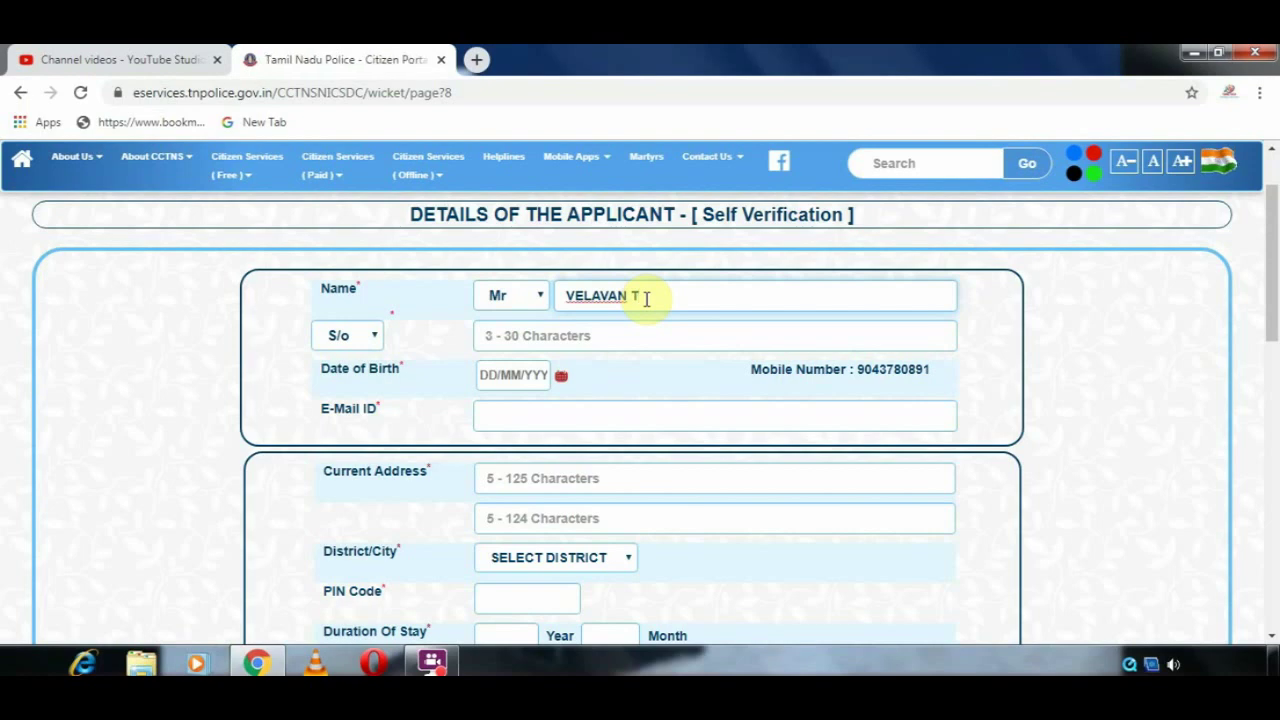
click(600, 340)
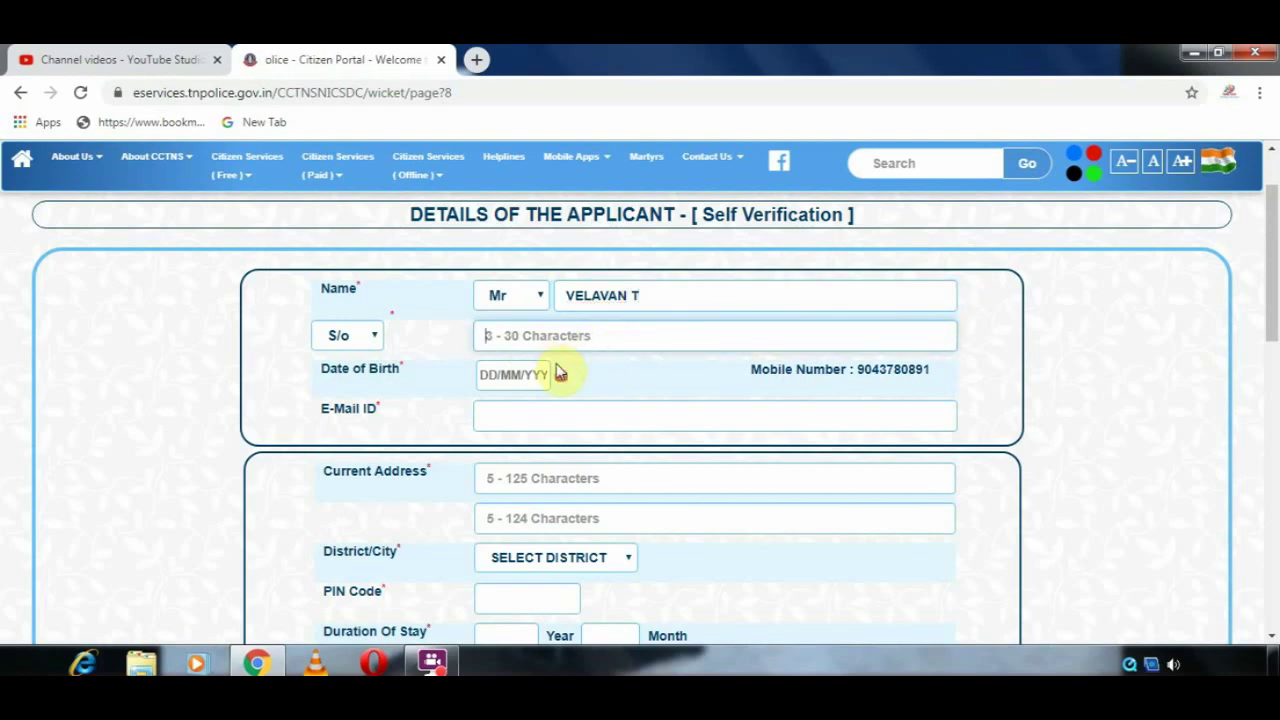
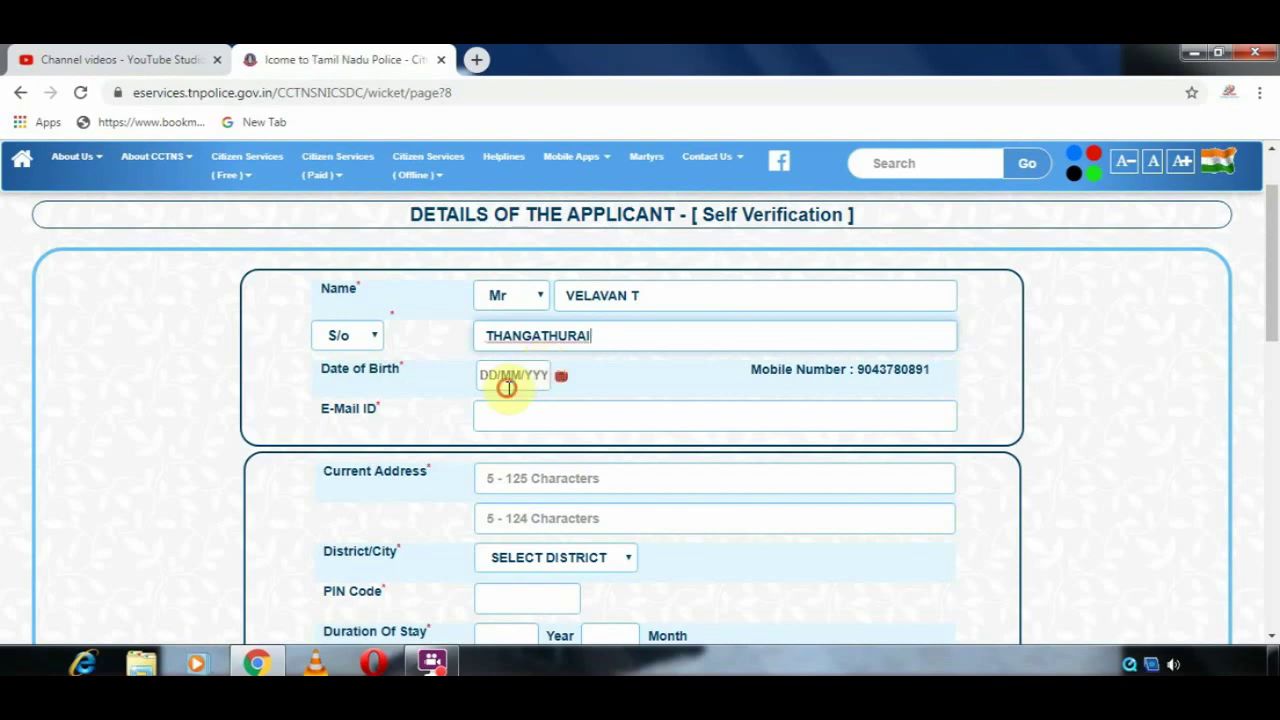
- Pick 12 April 1994 as the date of birth from the calendar
click(507, 380)
click(596, 403)
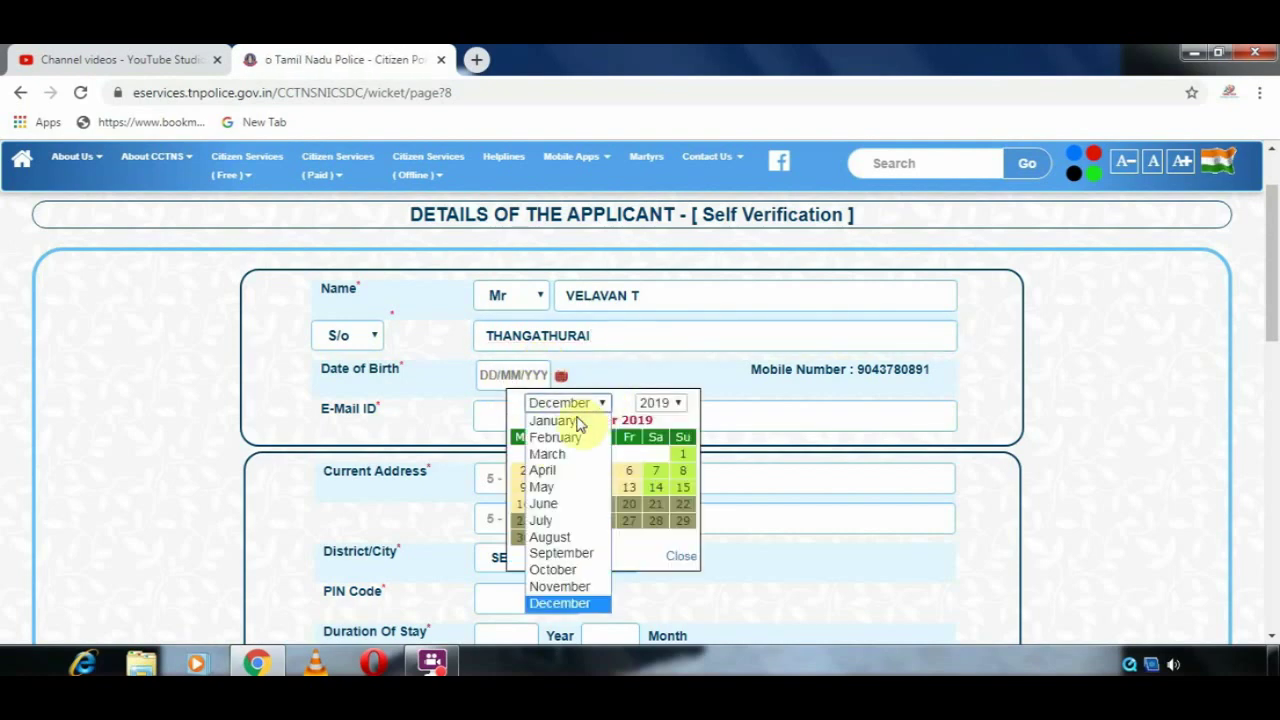
click(557, 468)
click(668, 403)
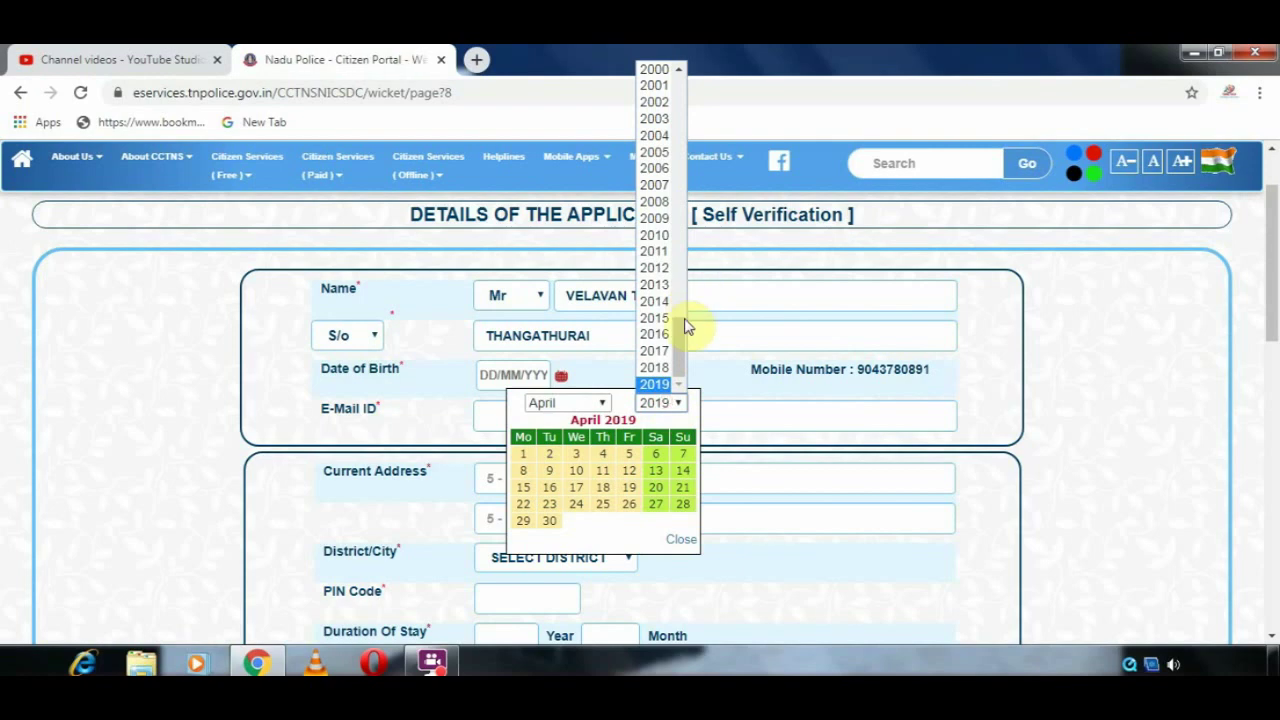
drag(679, 345, 683, 308)
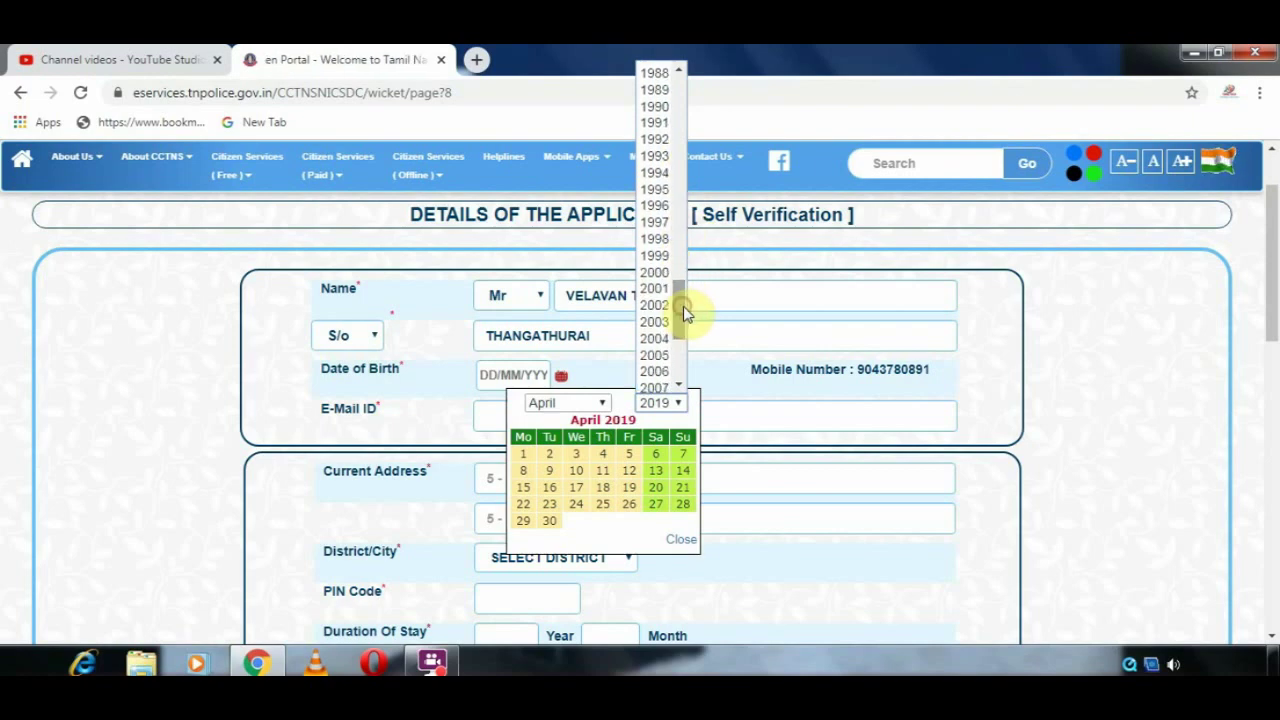
click(658, 173)
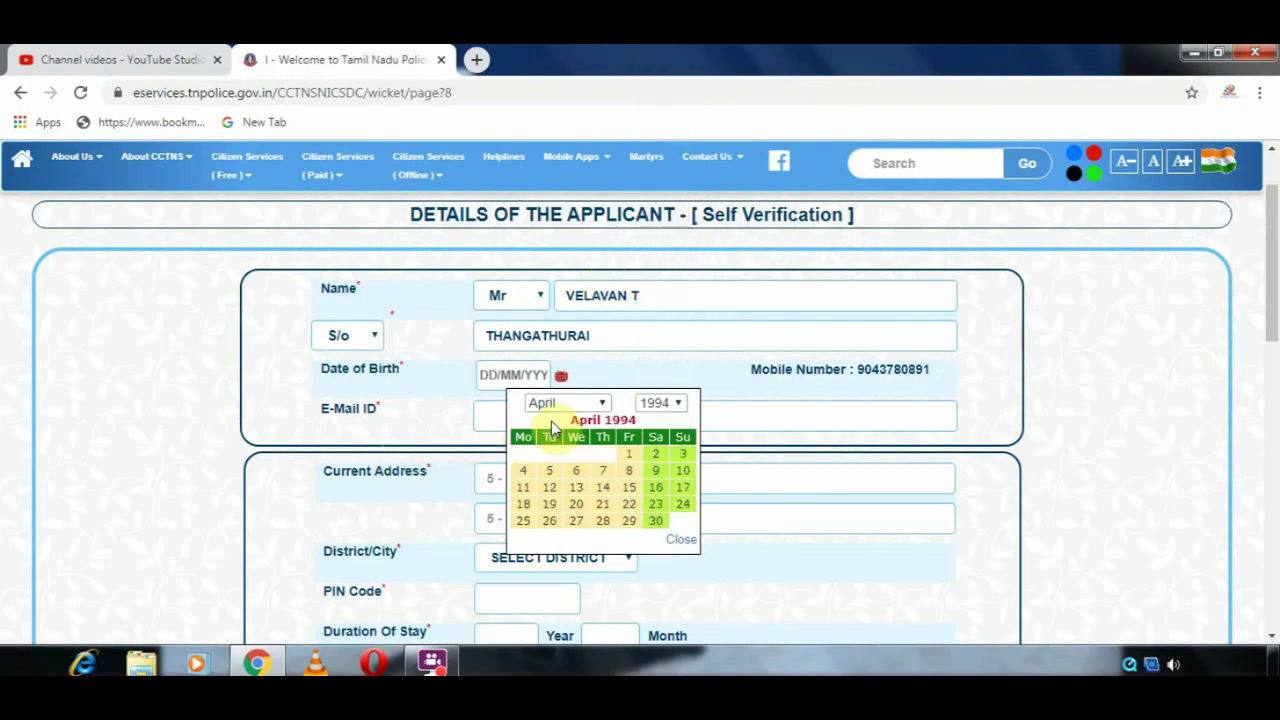
click(547, 488)
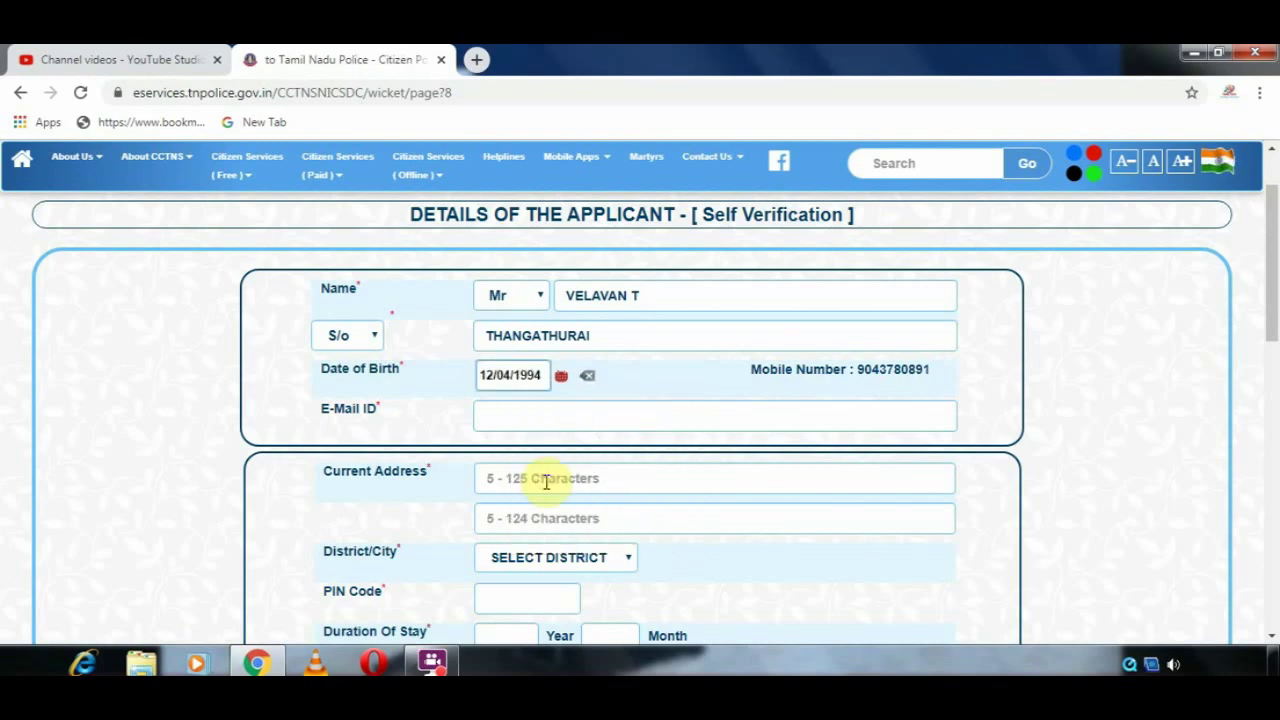
click(499, 417)
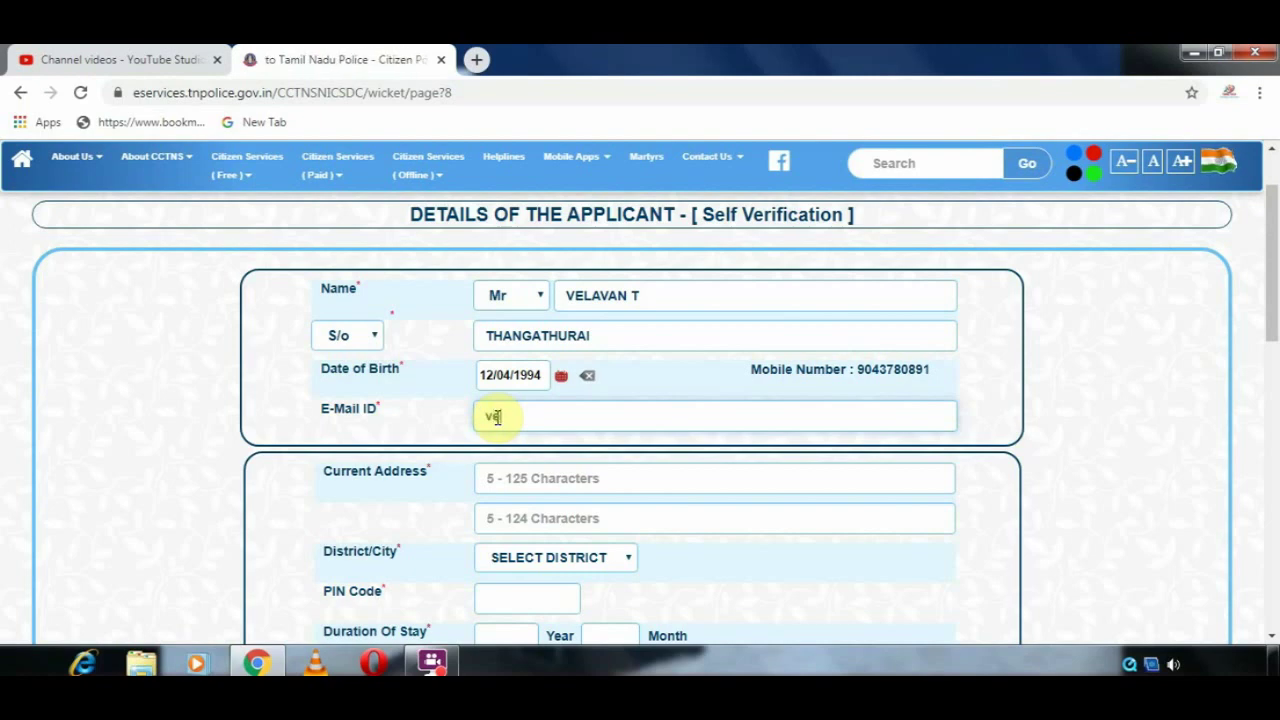
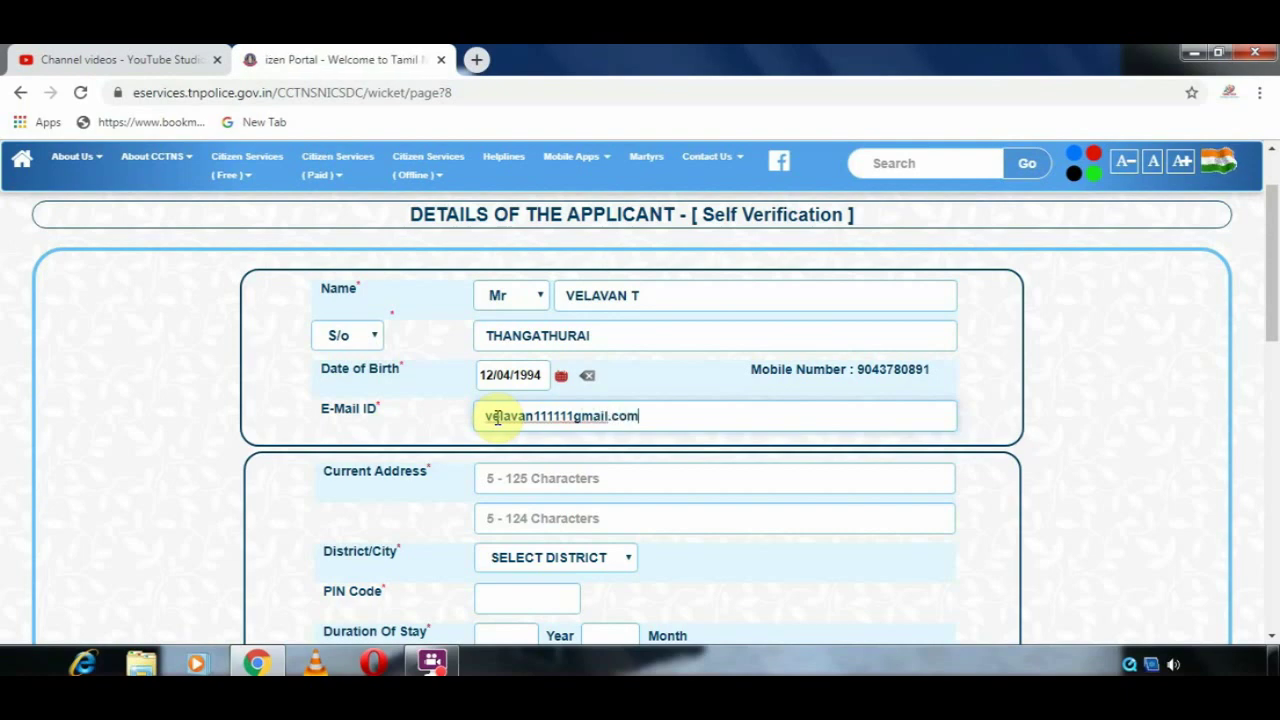
- Enter the applicant's e-mail, then review the photo and address-proof upload size limits
click(671, 480)
scroll(671, 480, down, 2)
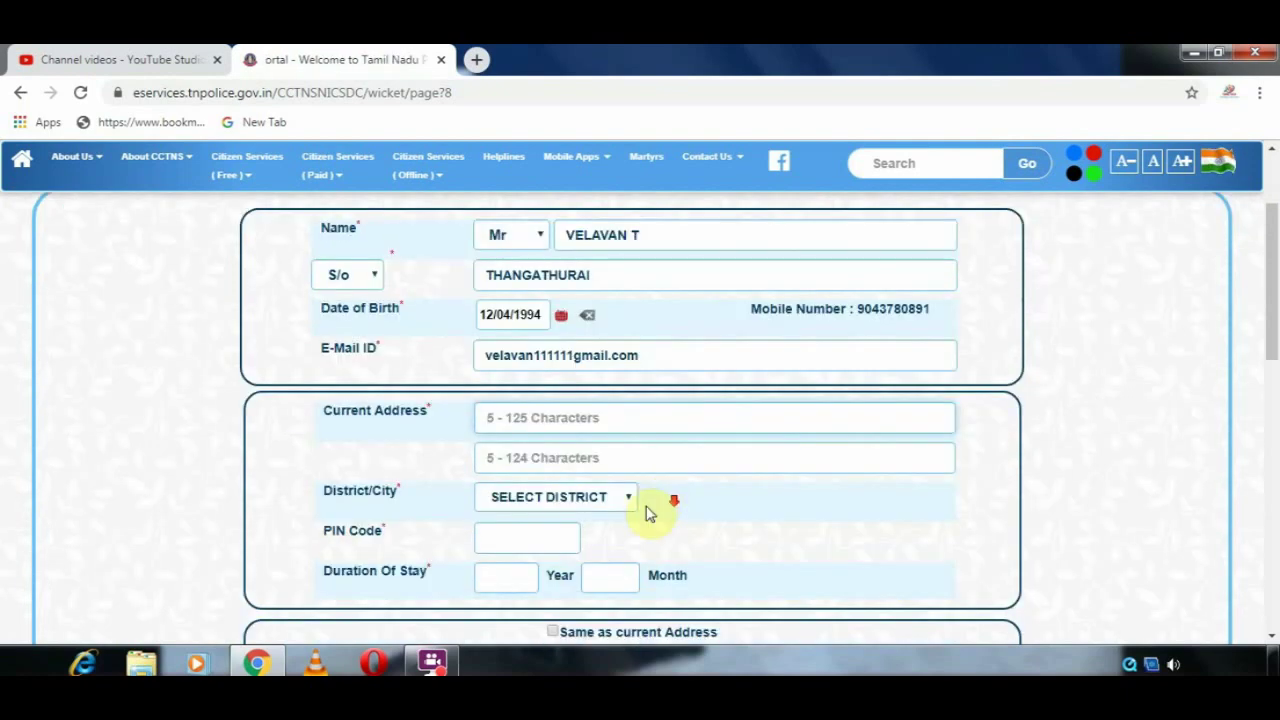
scroll(590, 450, down, 5)
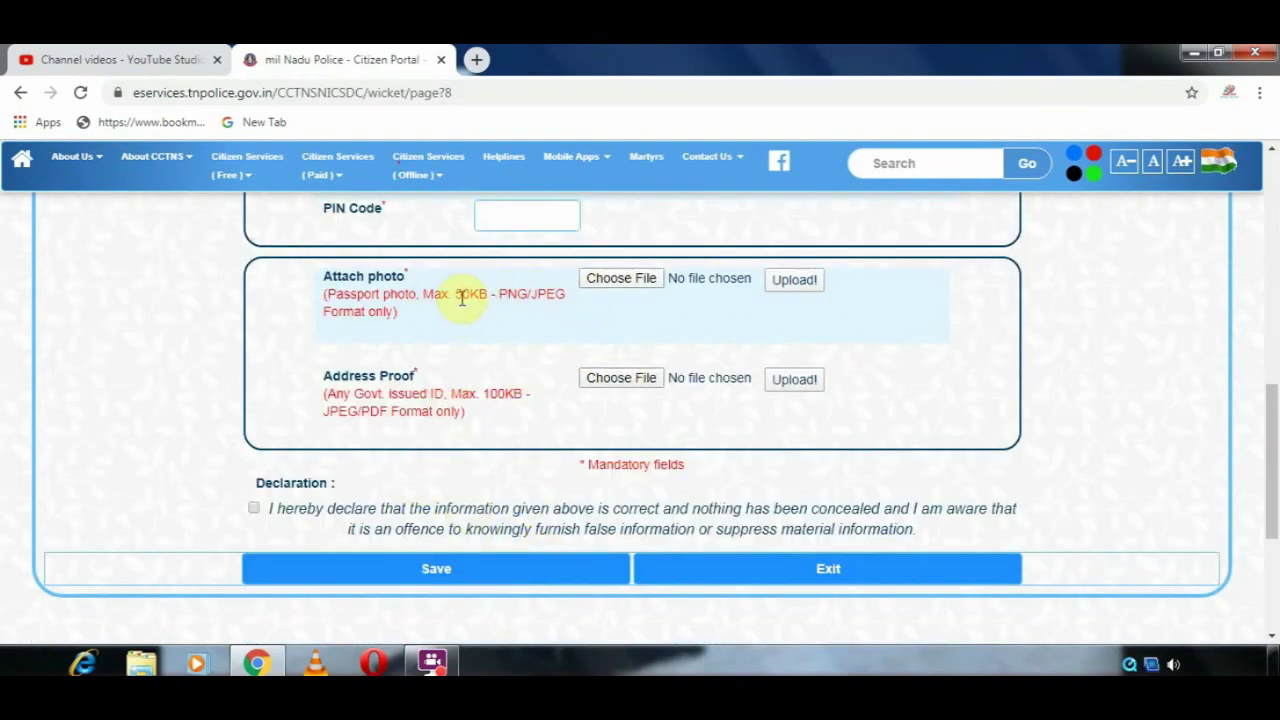
drag(495, 288, 503, 279)
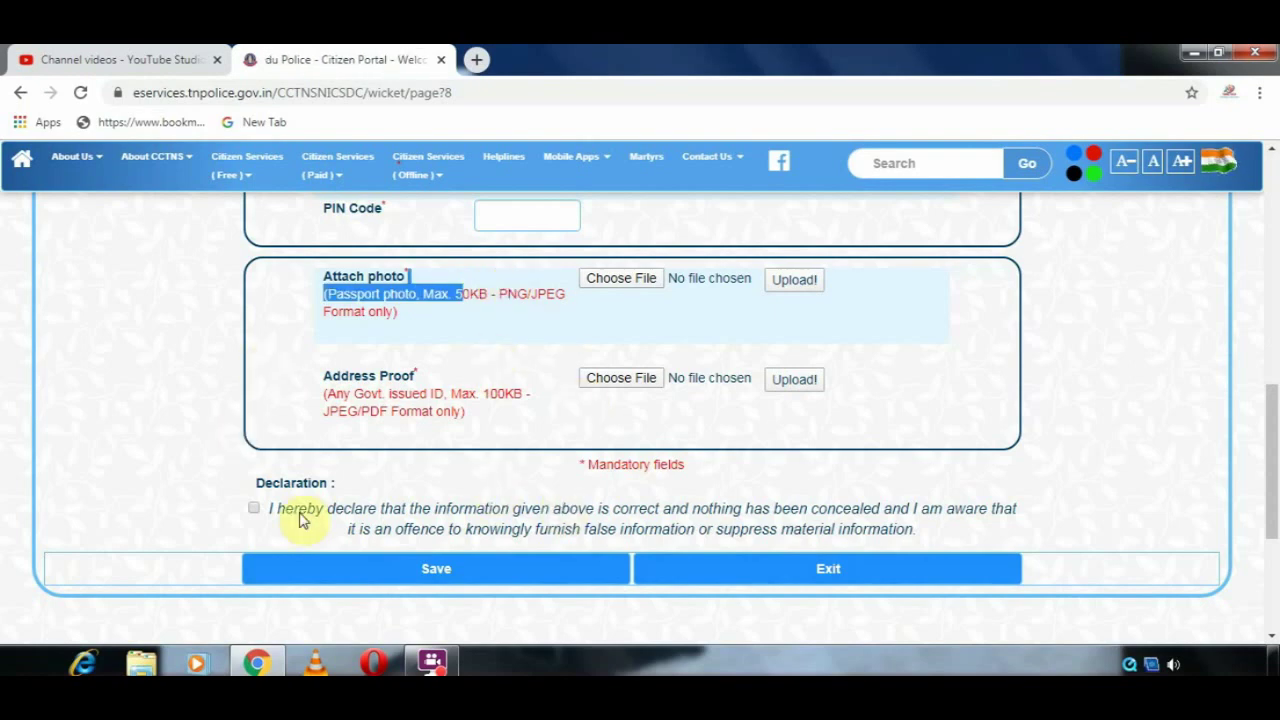
scroll(651, 514, up, 4)
scroll(660, 500, down, 3)
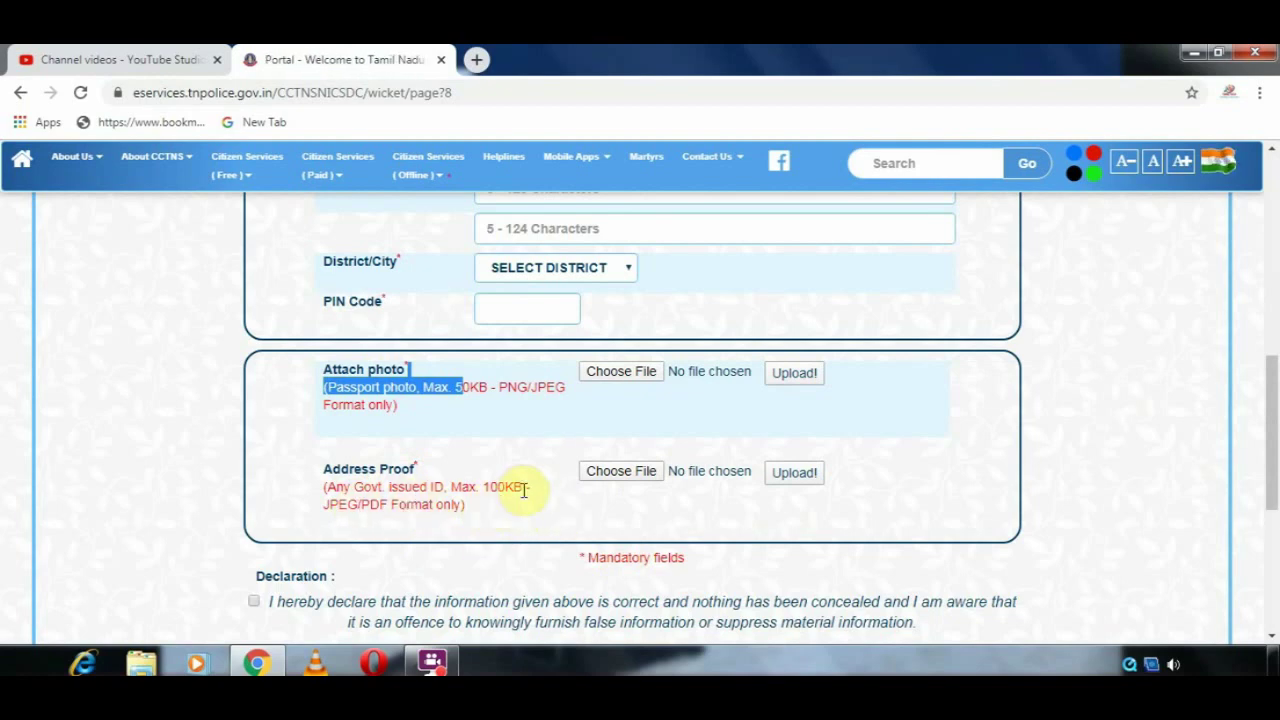
scroll(586, 449, up, 4)
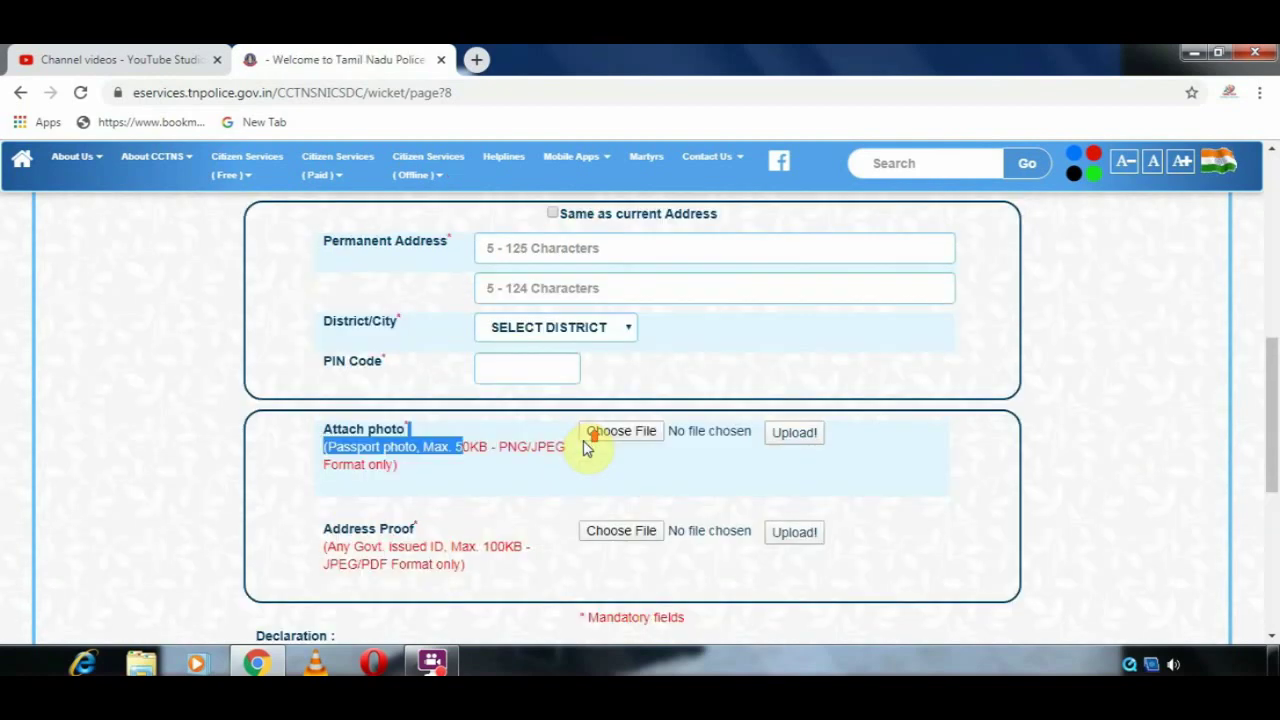
scroll(594, 429, up, 3)
scroll(617, 450, down, 1)
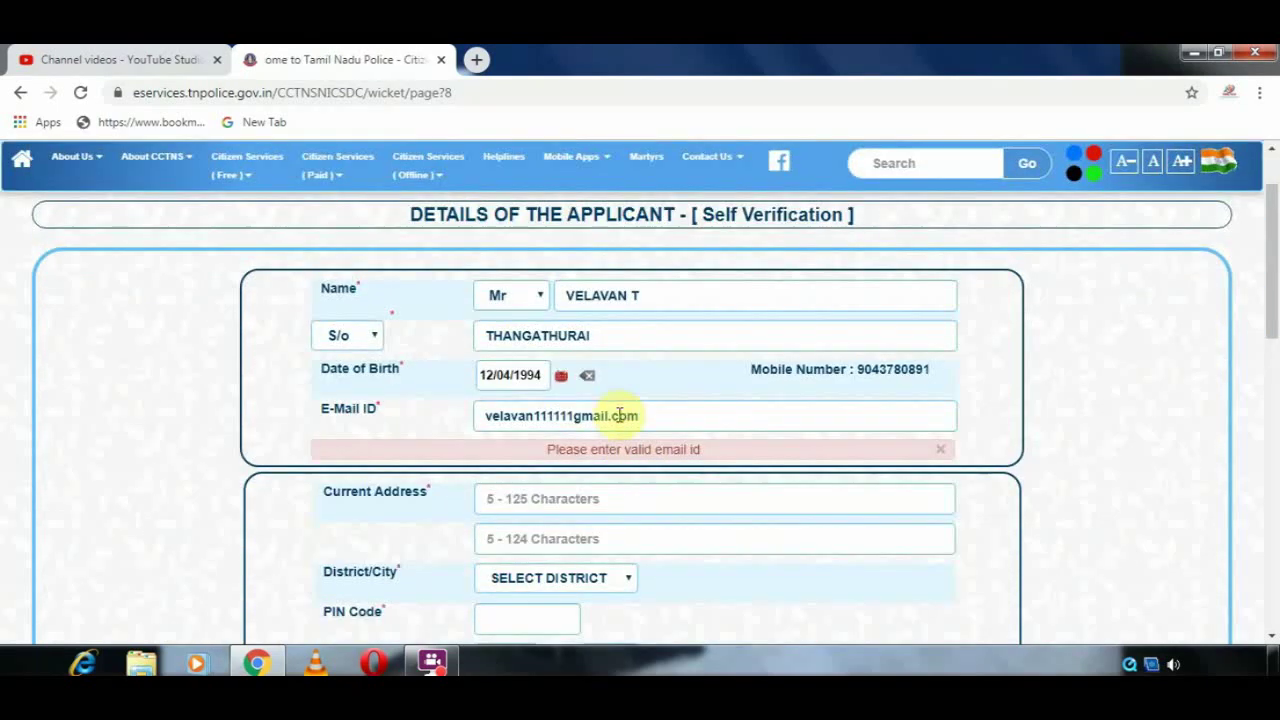
- Set the current address district to TIRUNELVELI and enter the PIN code
drag(671, 418, 414, 386)
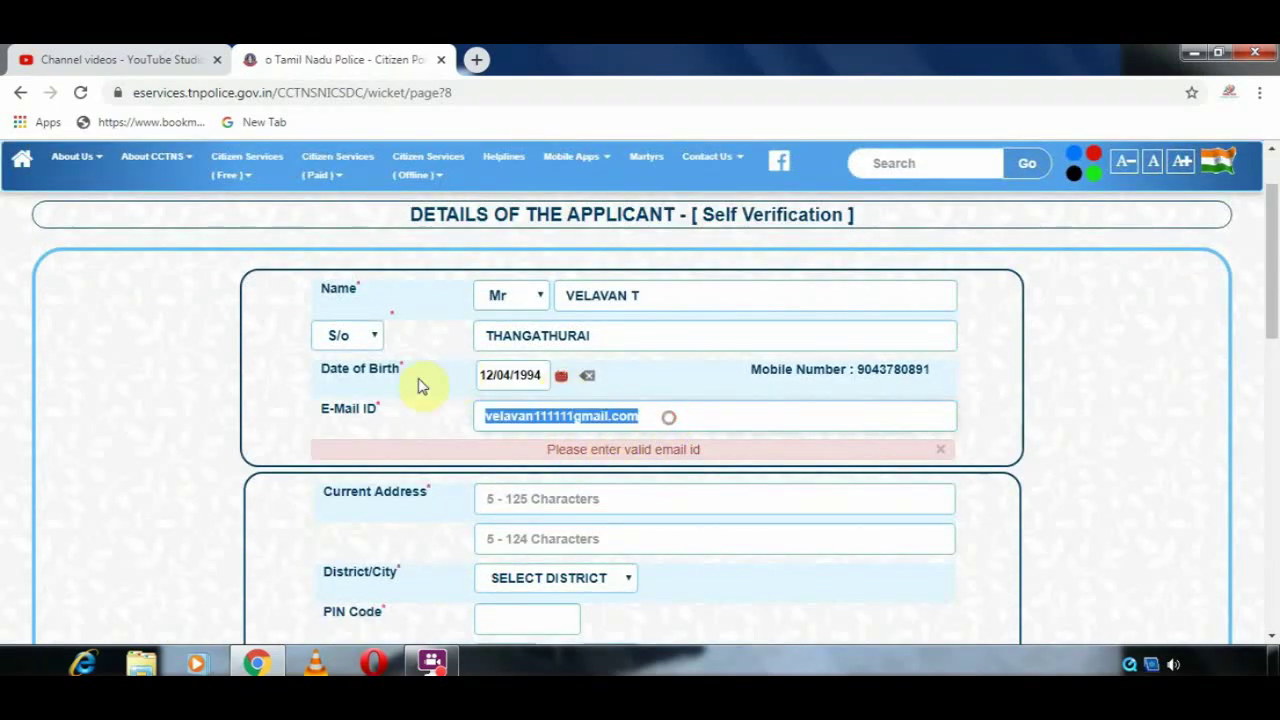
click(648, 504)
scroll(613, 498, down, 1)
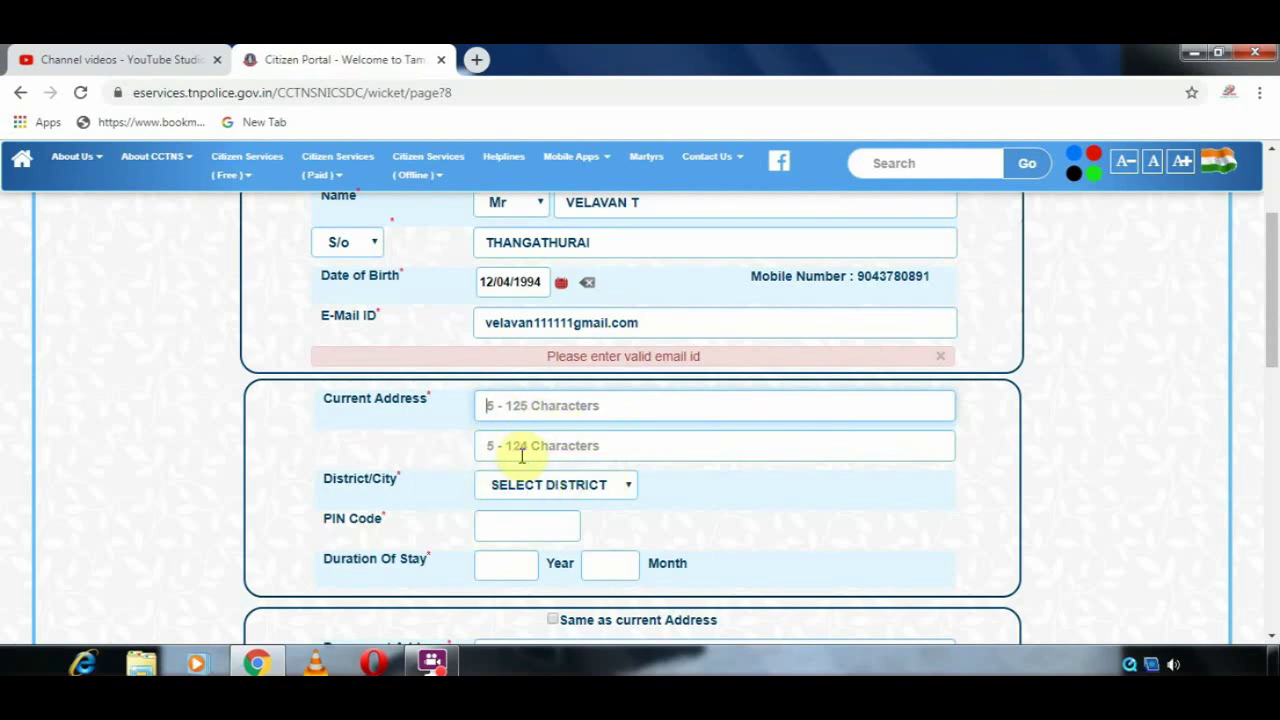
click(561, 488)
scroll(566, 430, down, 5)
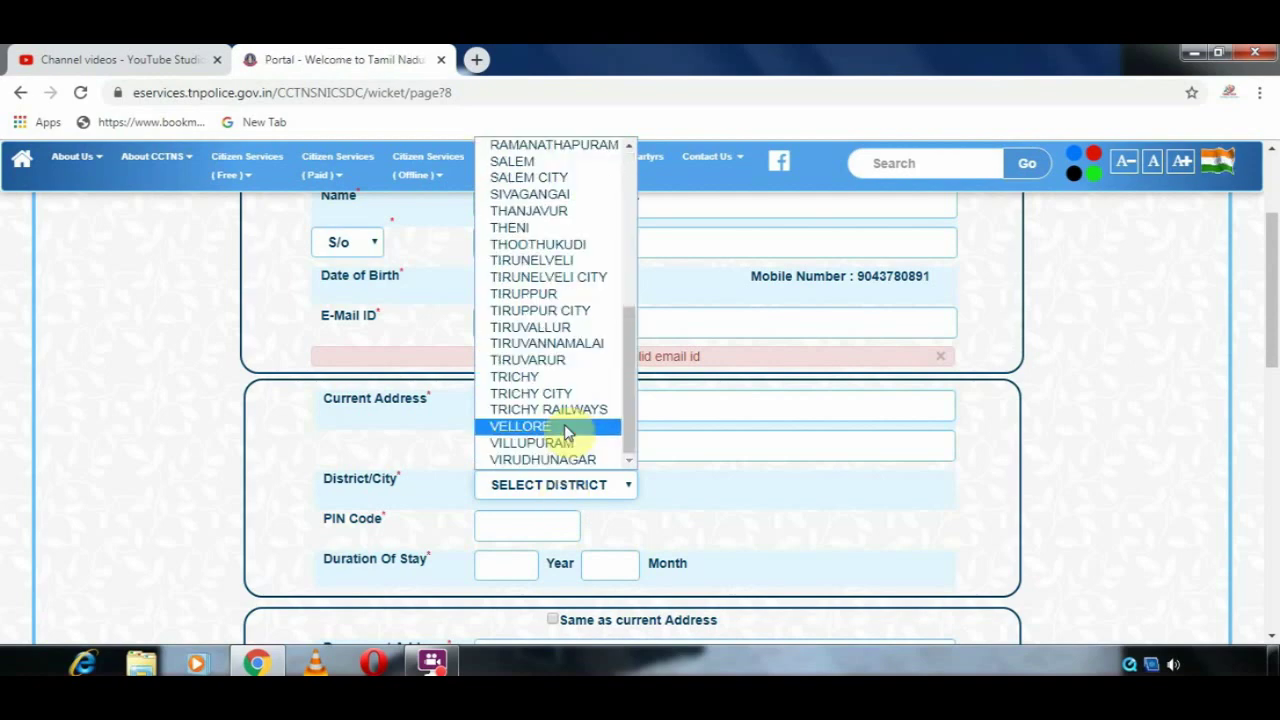
click(545, 261)
click(525, 532)
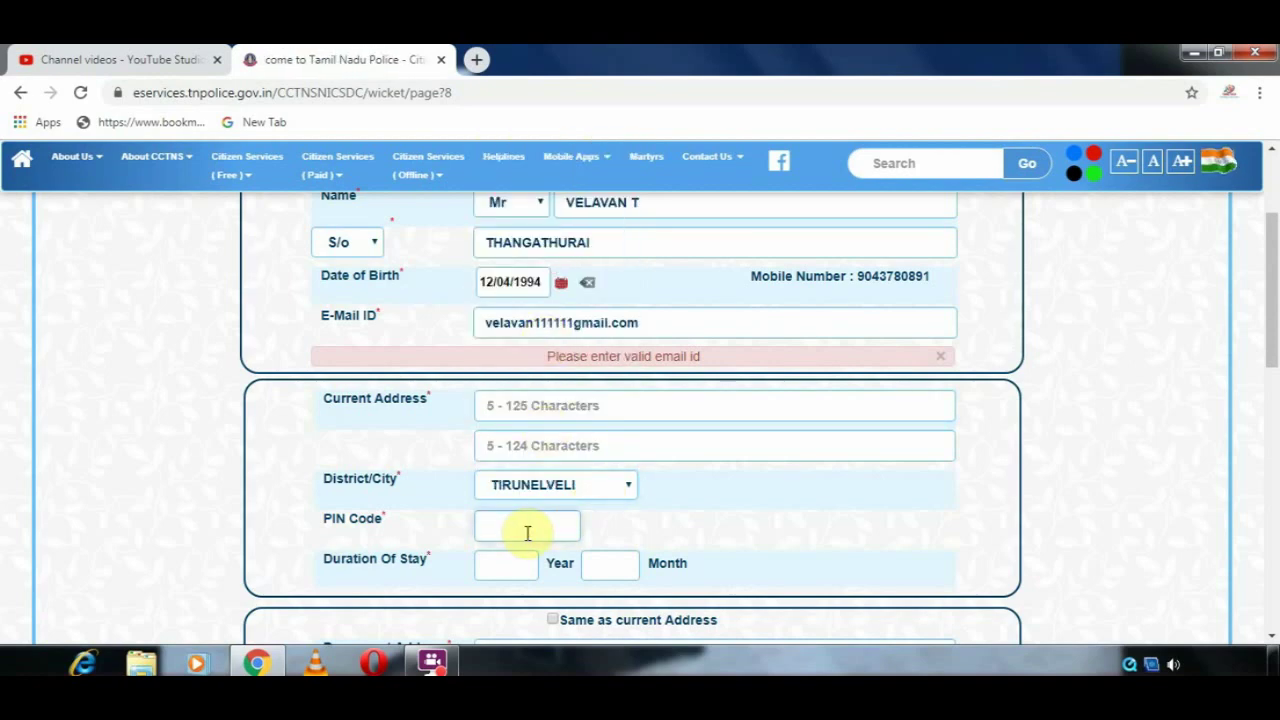
text(627106)
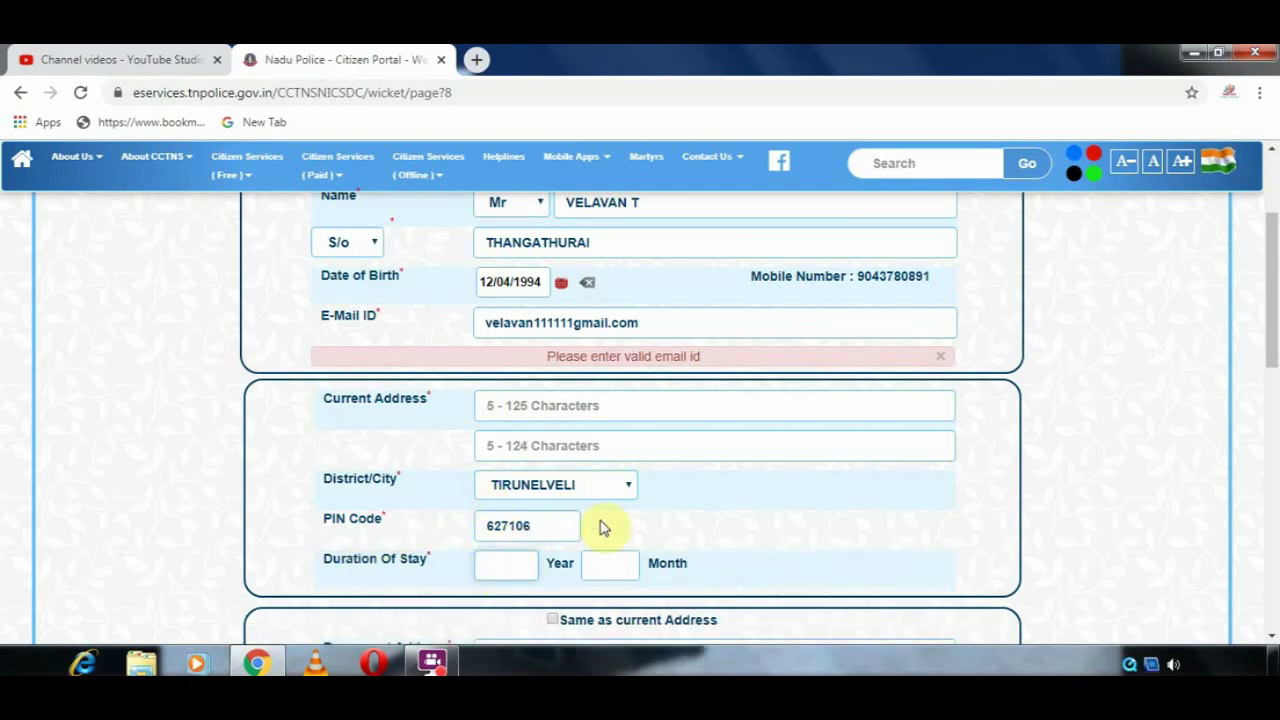
key(Tab)
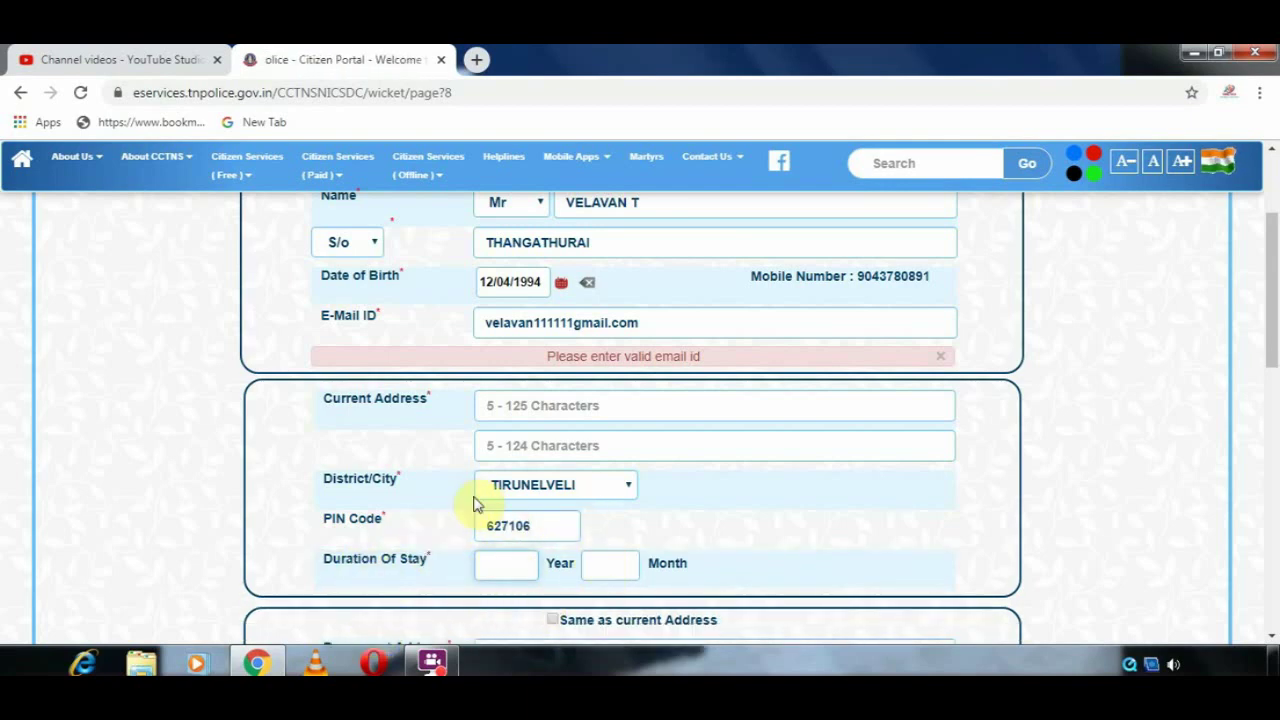
click(483, 284)
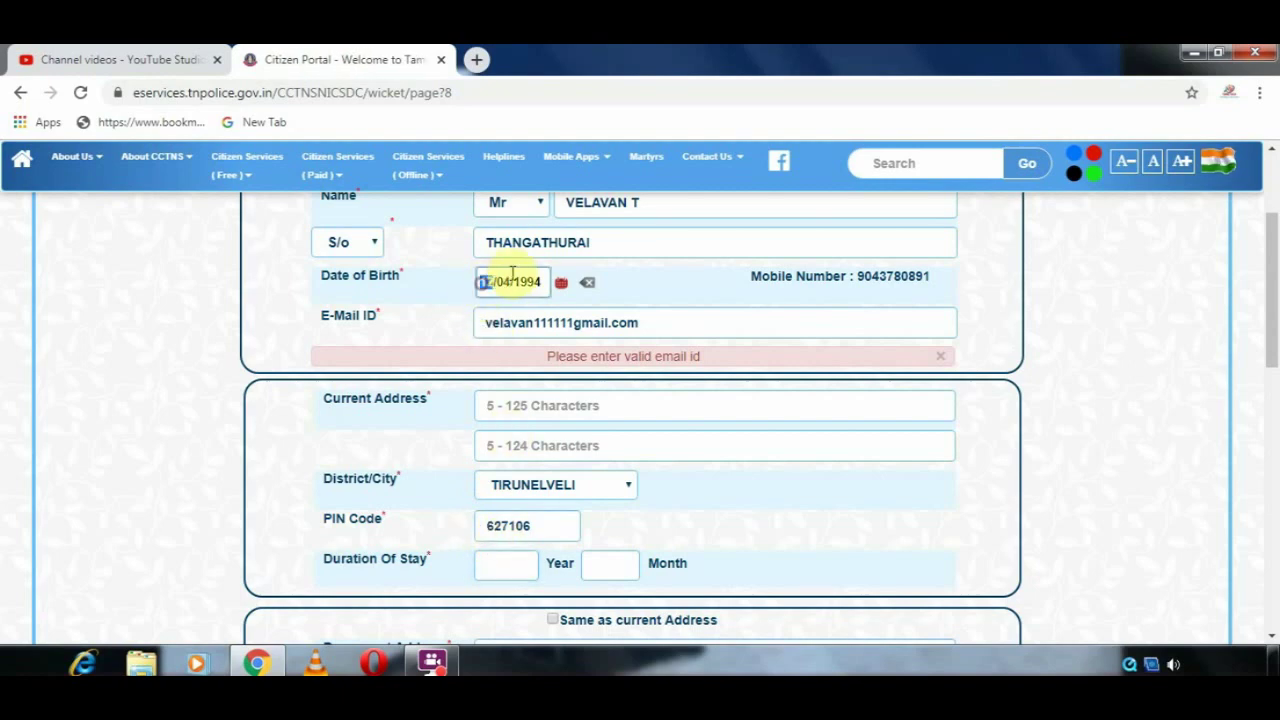
click(546, 282)
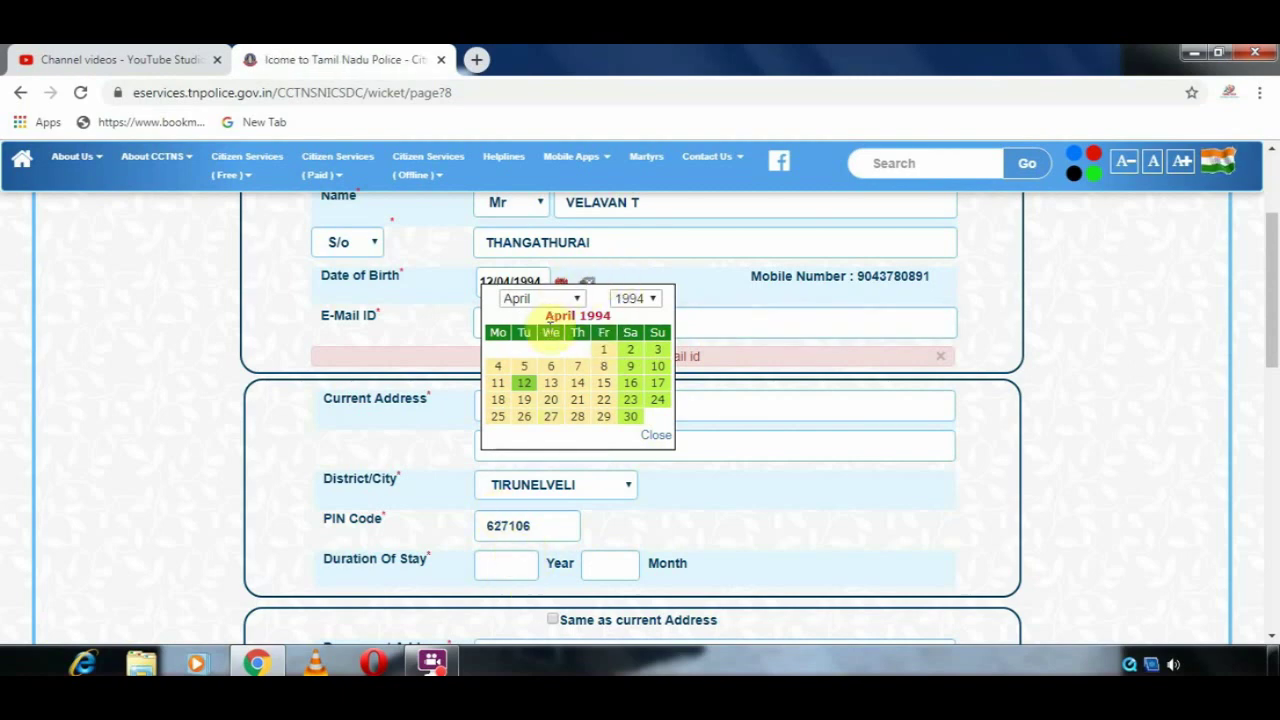
click(524, 384)
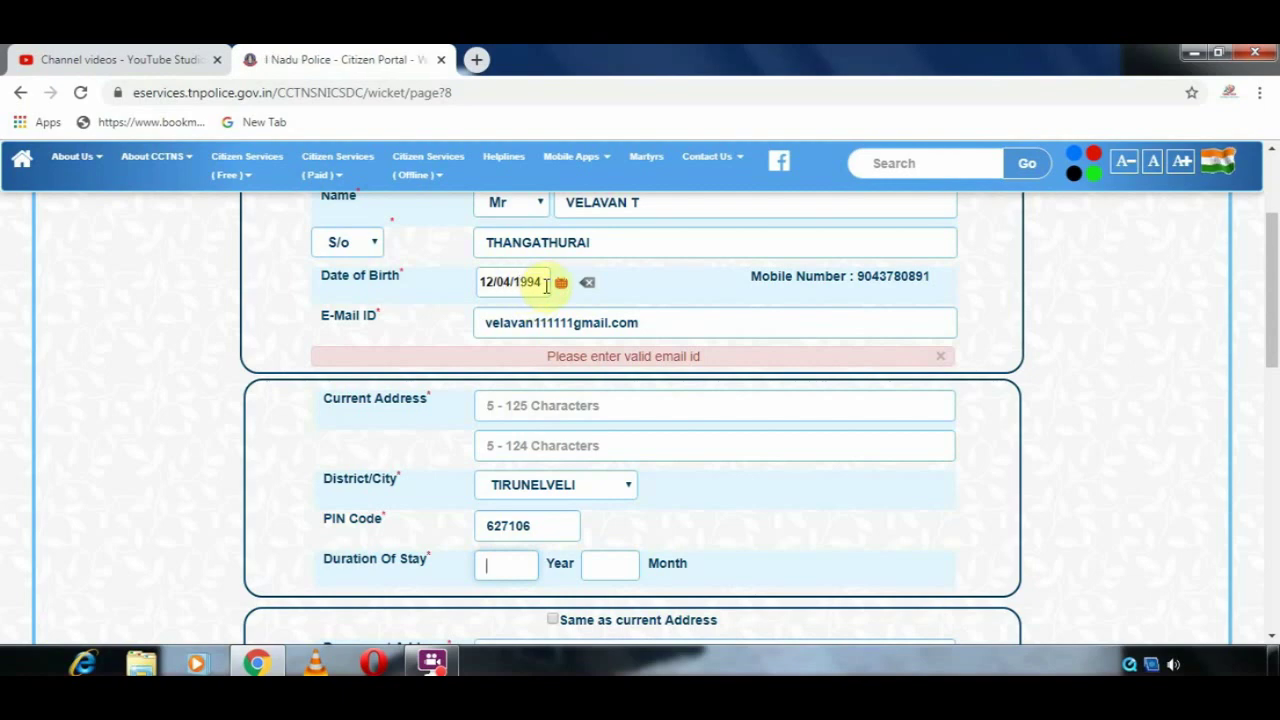
- Select the 12/04/1994 birth date text and open a new browser tab
drag(544, 282, 474, 288)
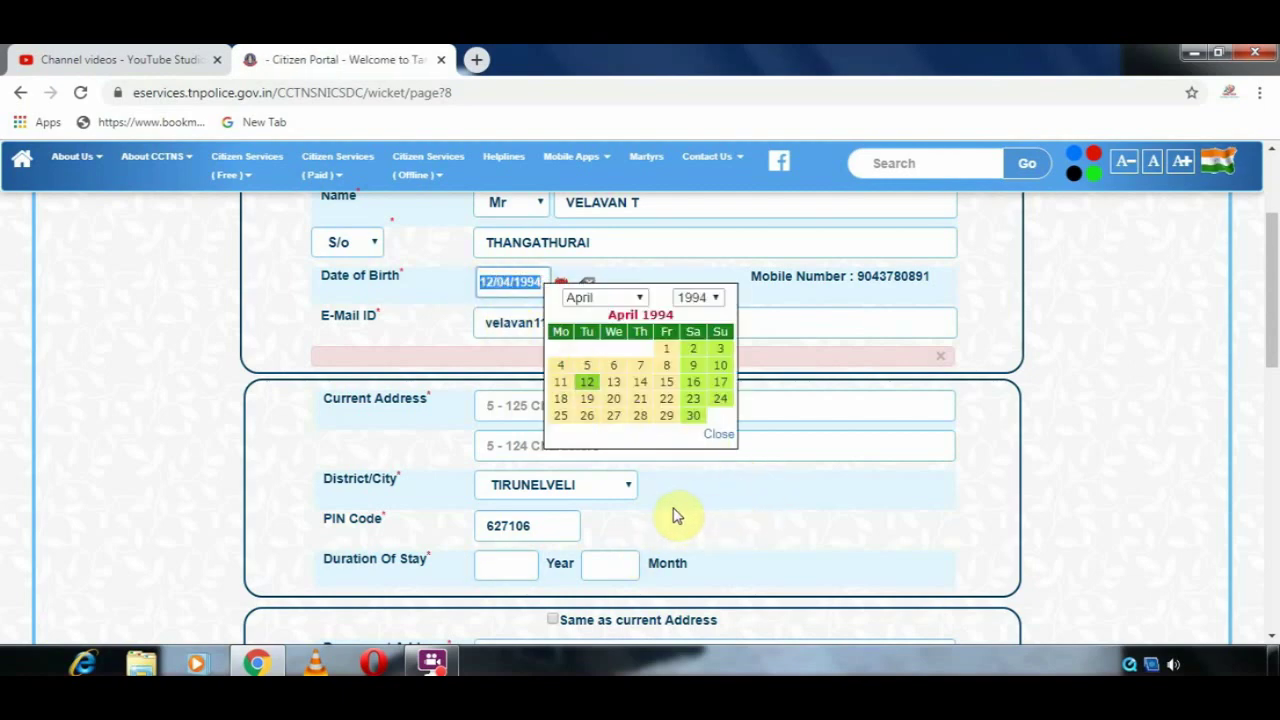
click(475, 62)
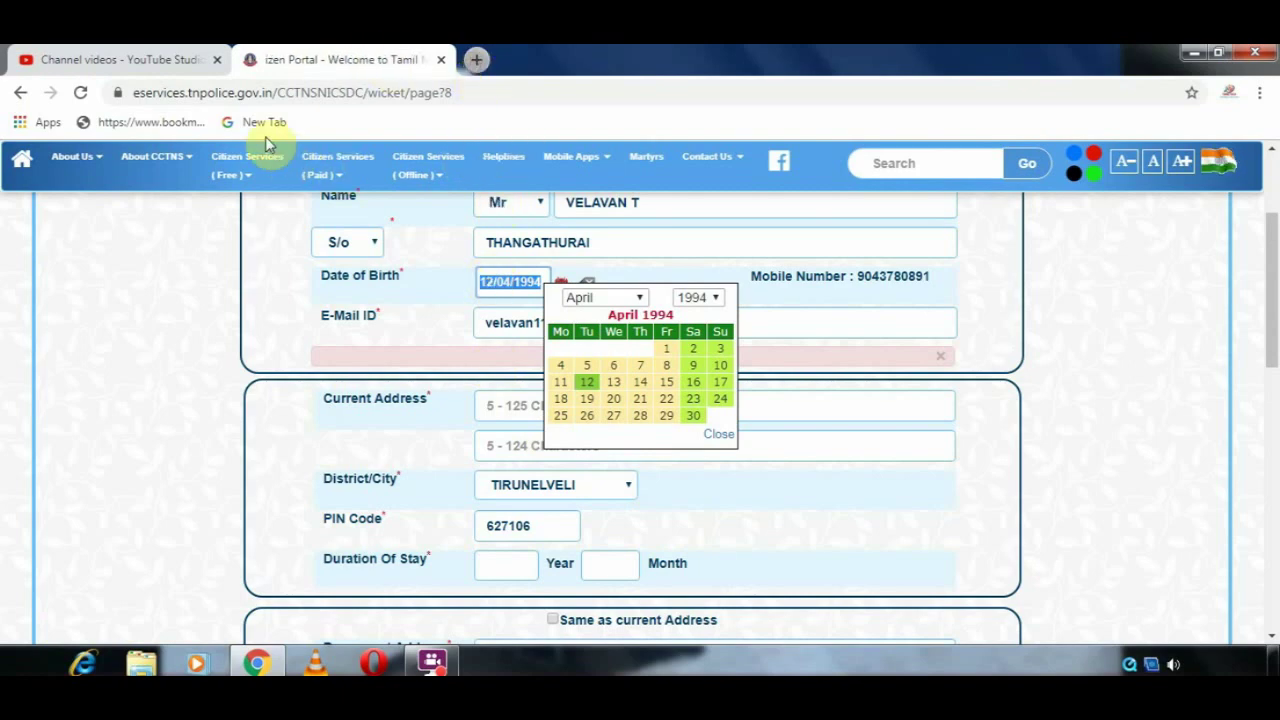
- Search Google for an age calculator and open Calculator.net's Age Calculator in its own tab
text(w)
click(280, 142)
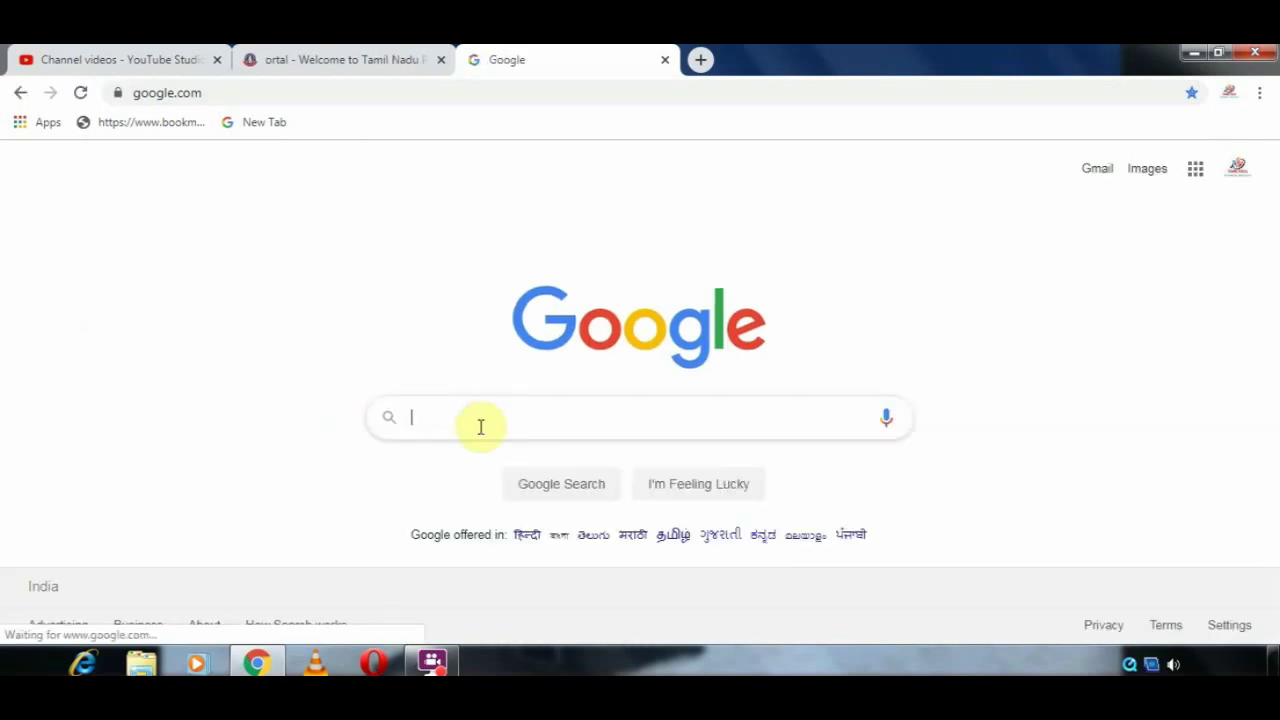
text(age calu)
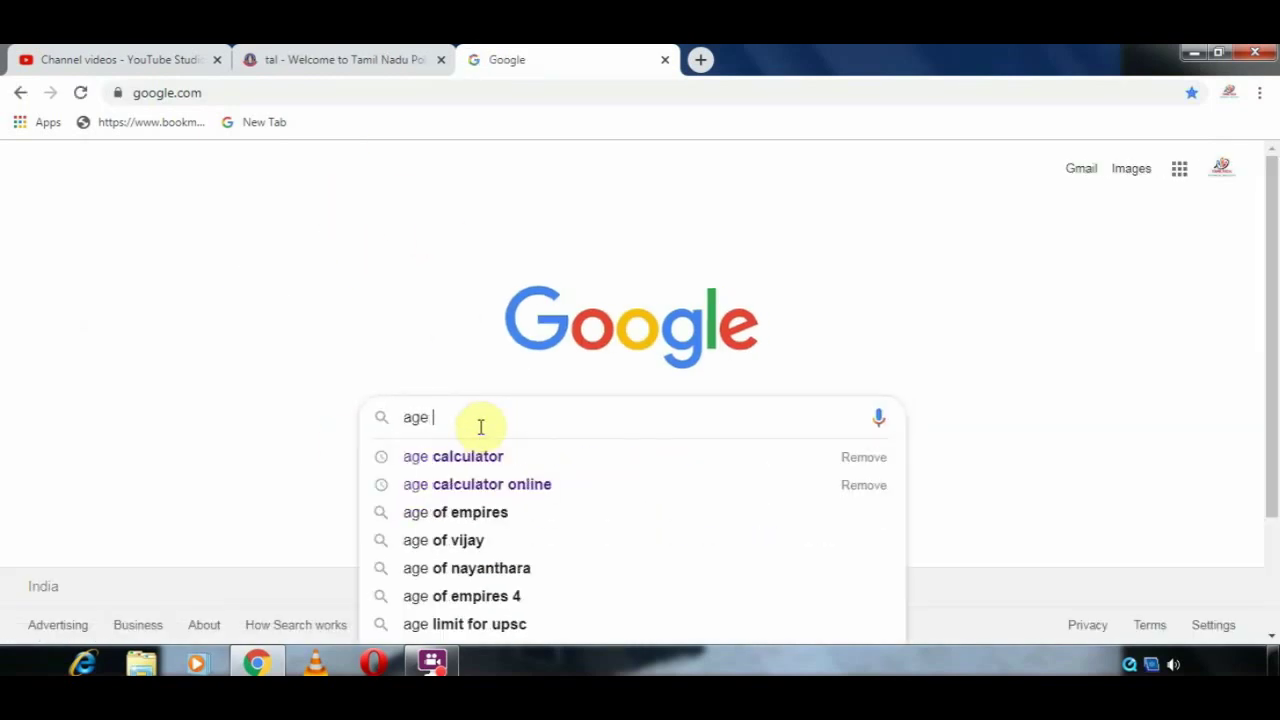
text(c)
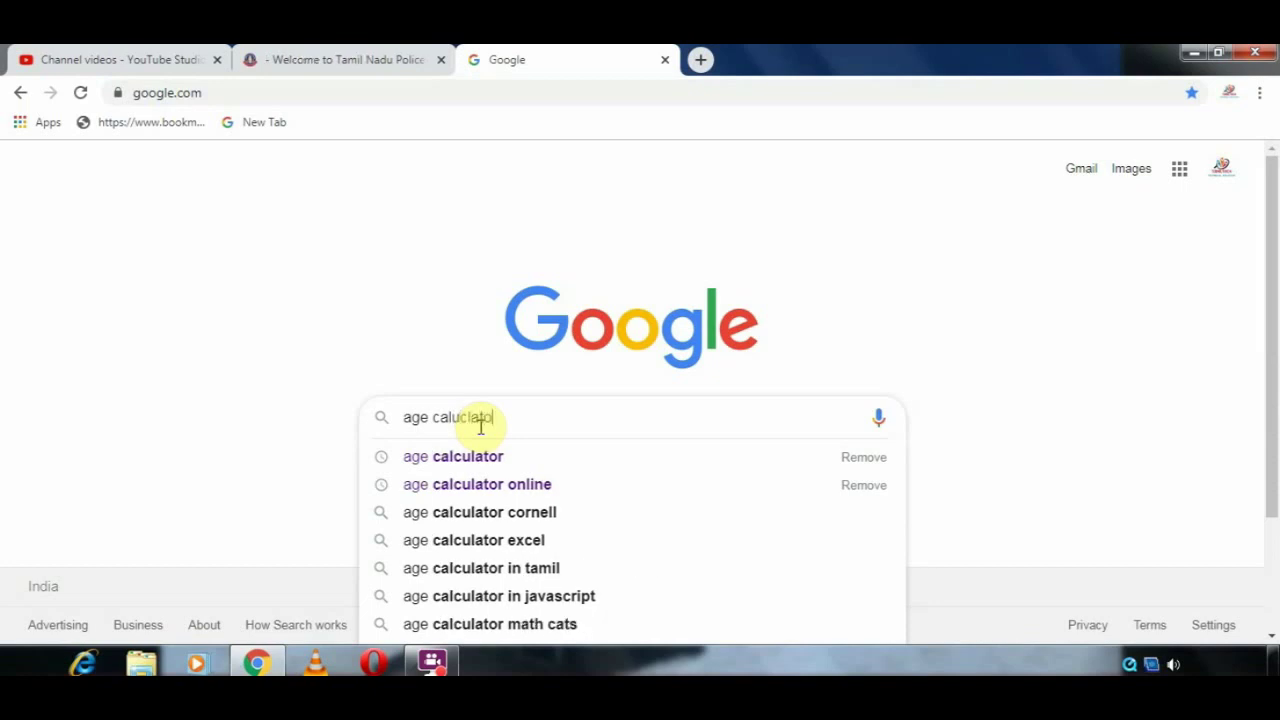
text(lator)
click(466, 460)
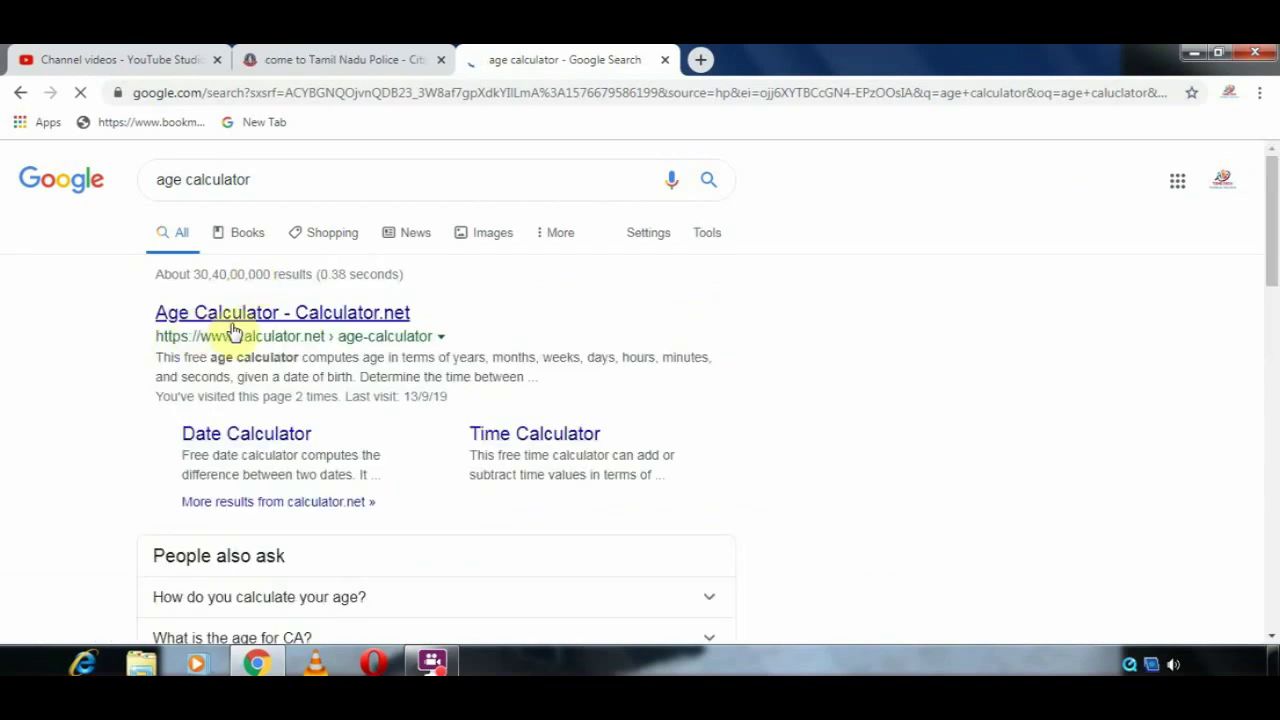
click(238, 320)
click(315, 57)
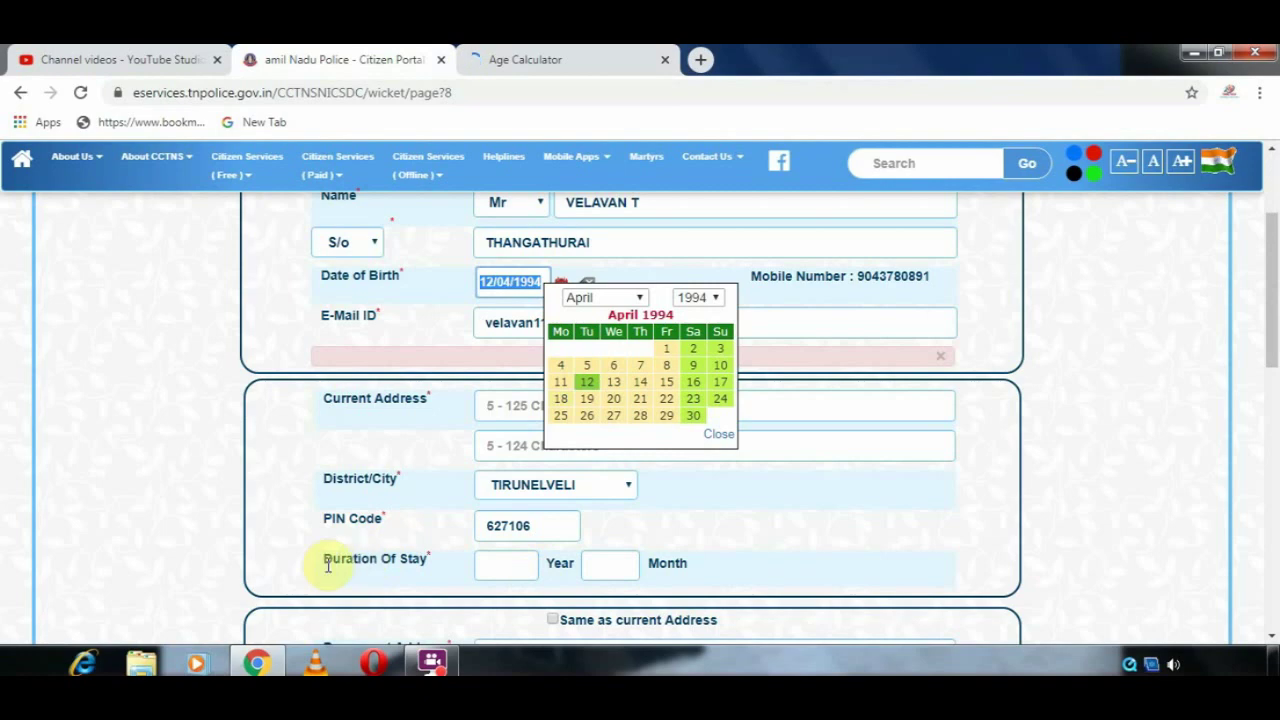
drag(325, 565, 449, 574)
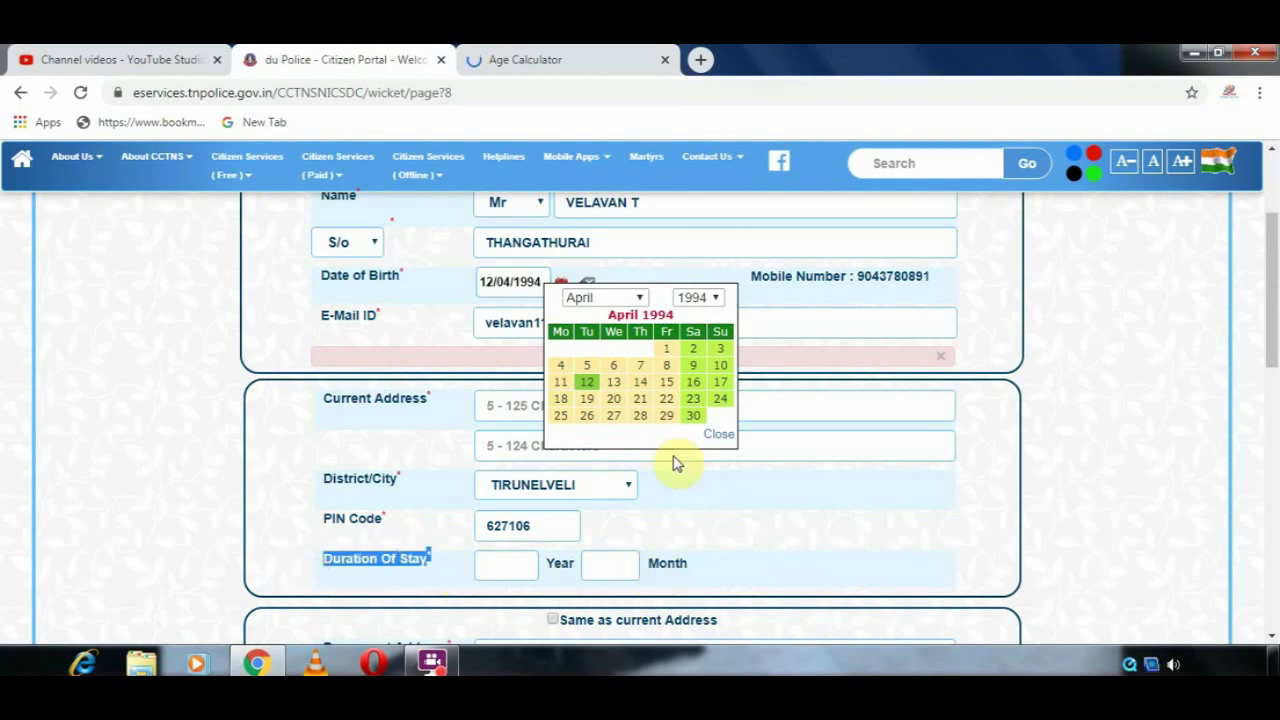
click(770, 557)
click(587, 366)
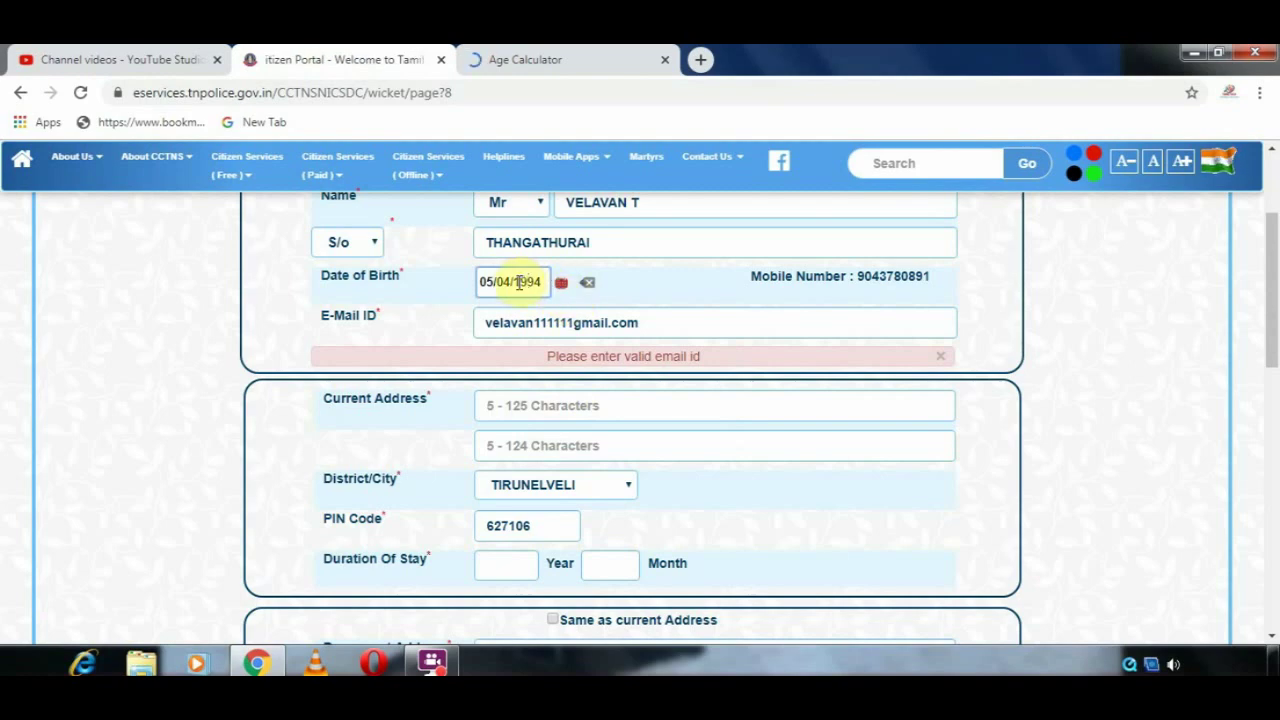
click(515, 281)
click(560, 381)
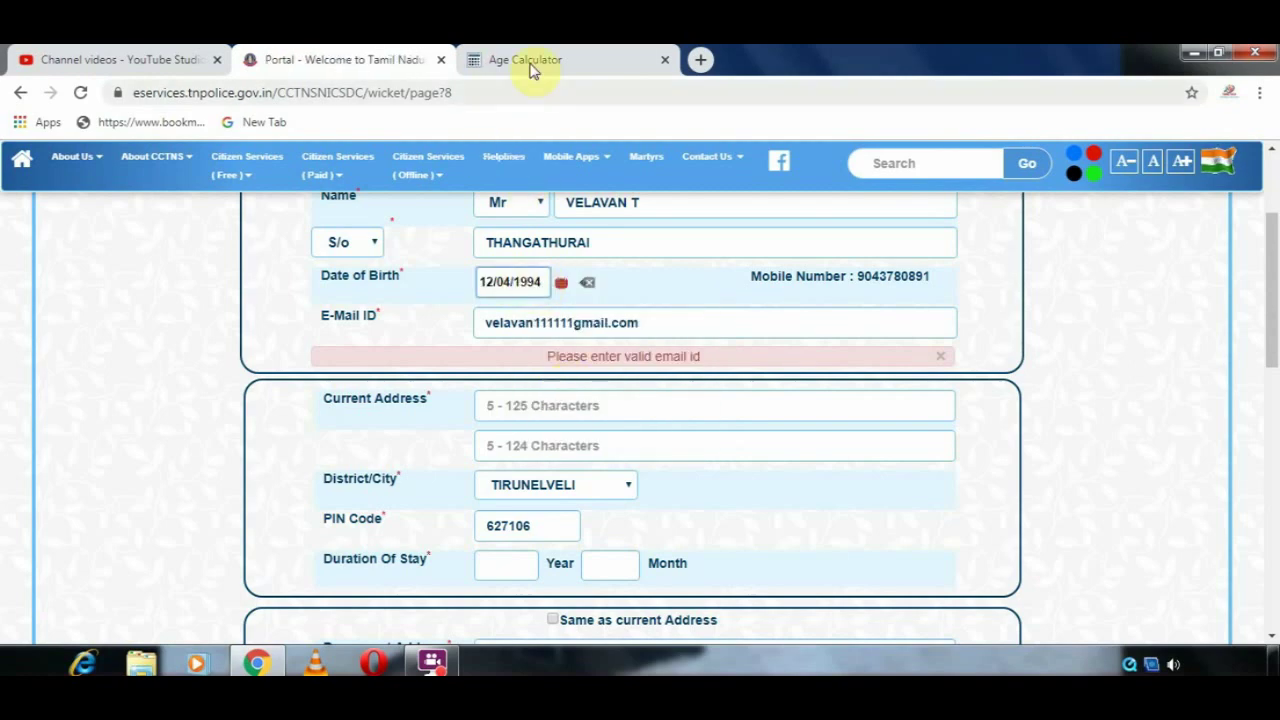
- Calculate the age for birth date April 12, 1994: 25 years 8 months 6 days
click(532, 60)
click(428, 369)
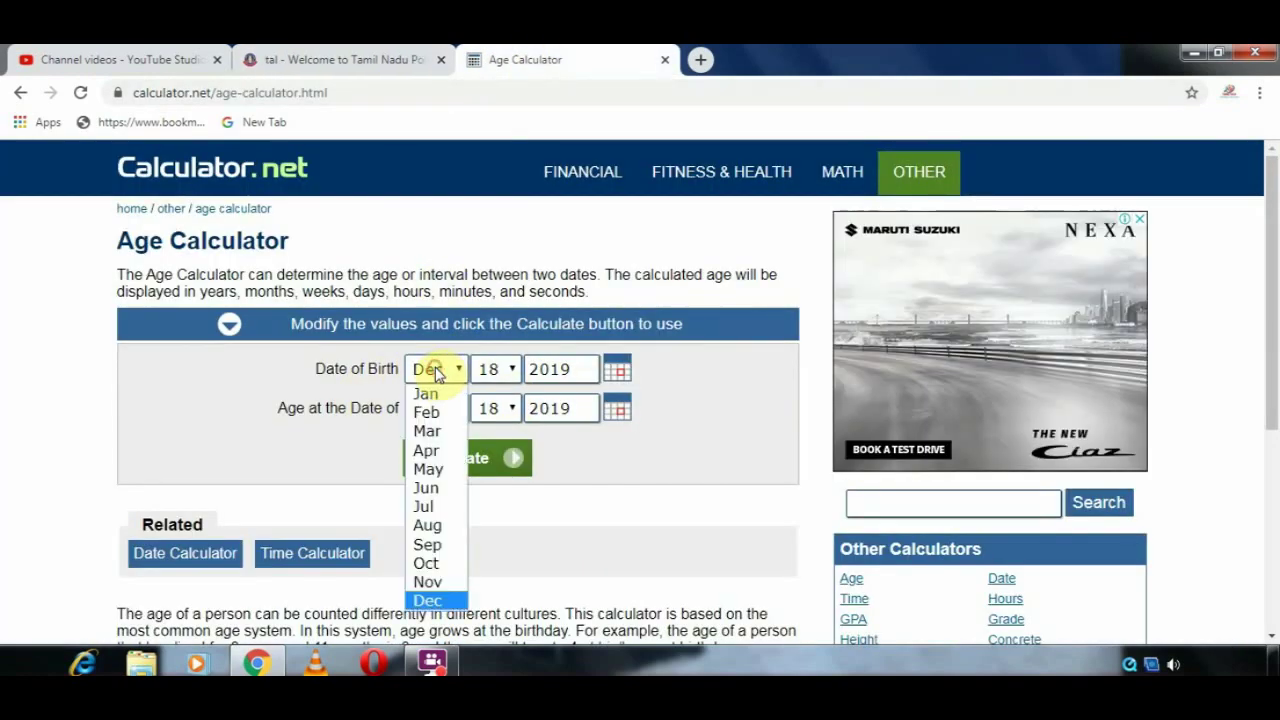
click(430, 453)
click(500, 369)
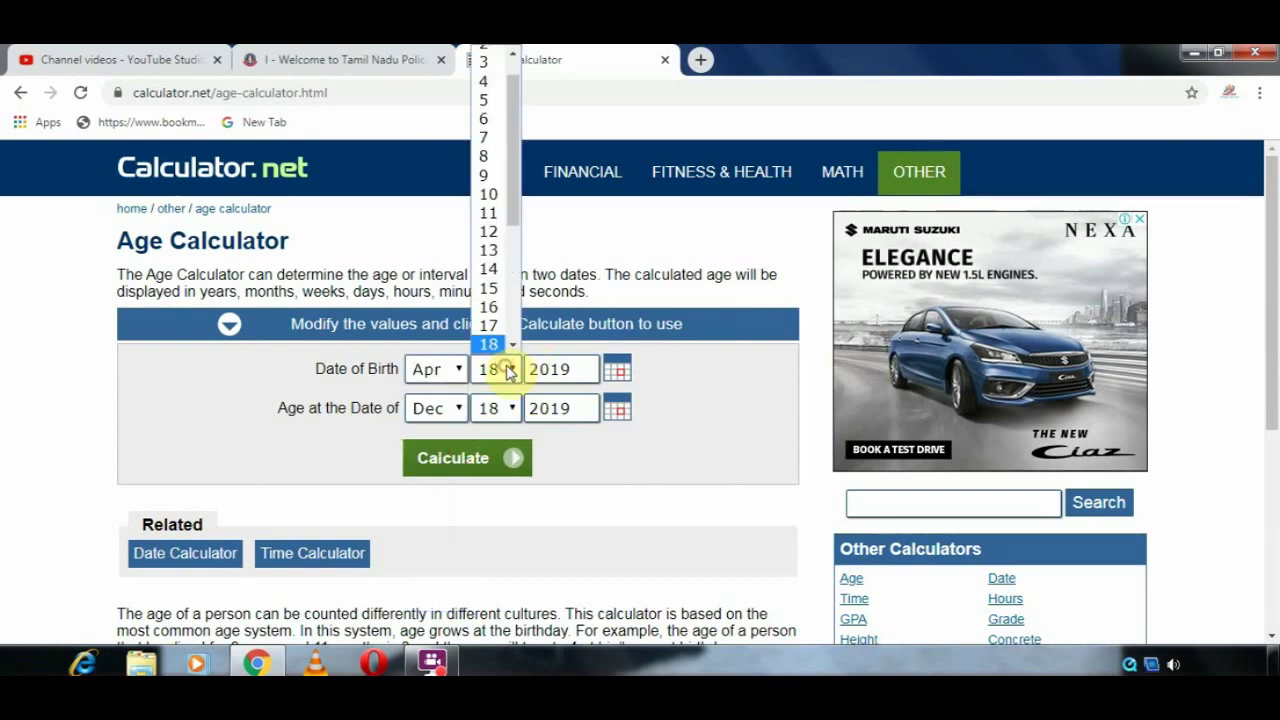
click(488, 231)
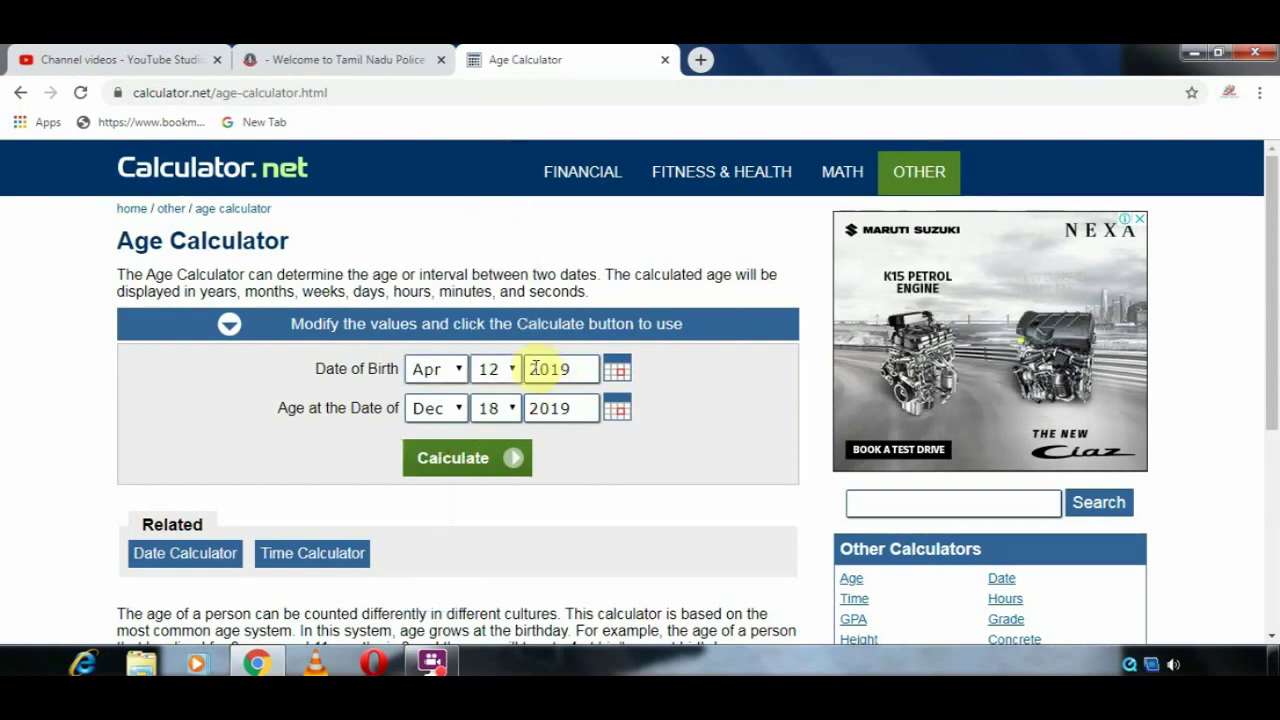
drag(571, 369, 503, 354)
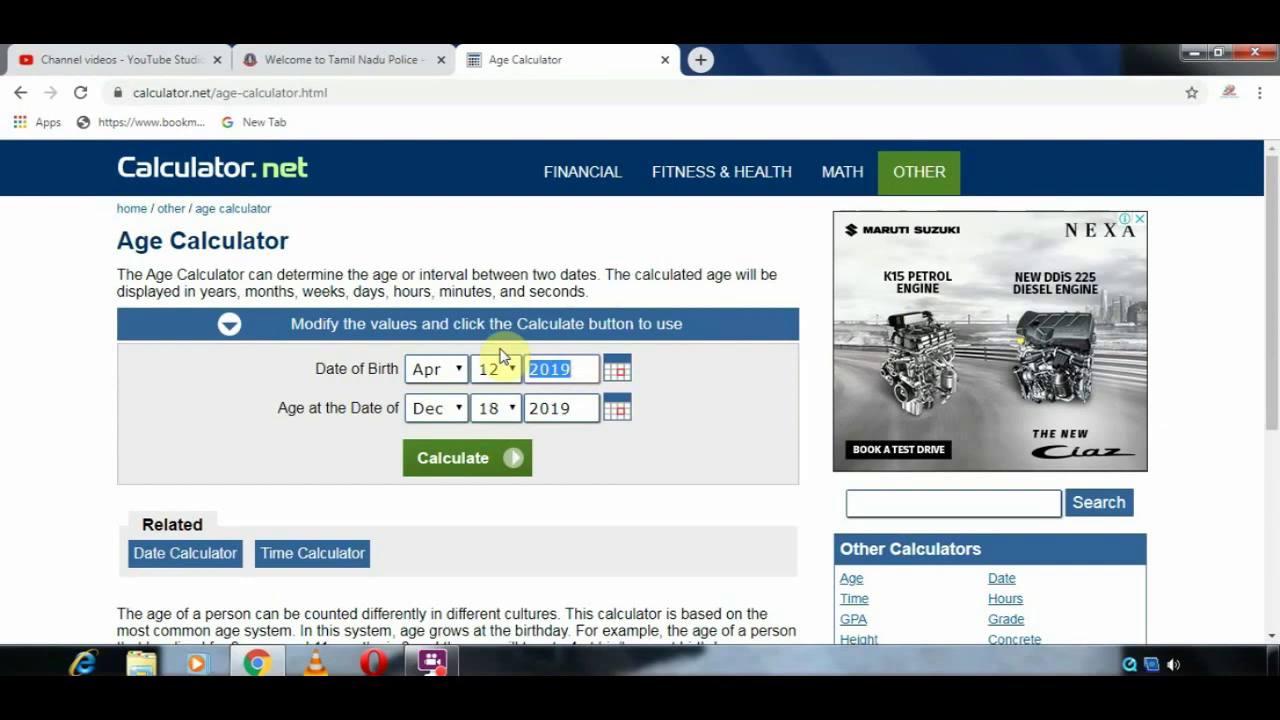
text(1994)
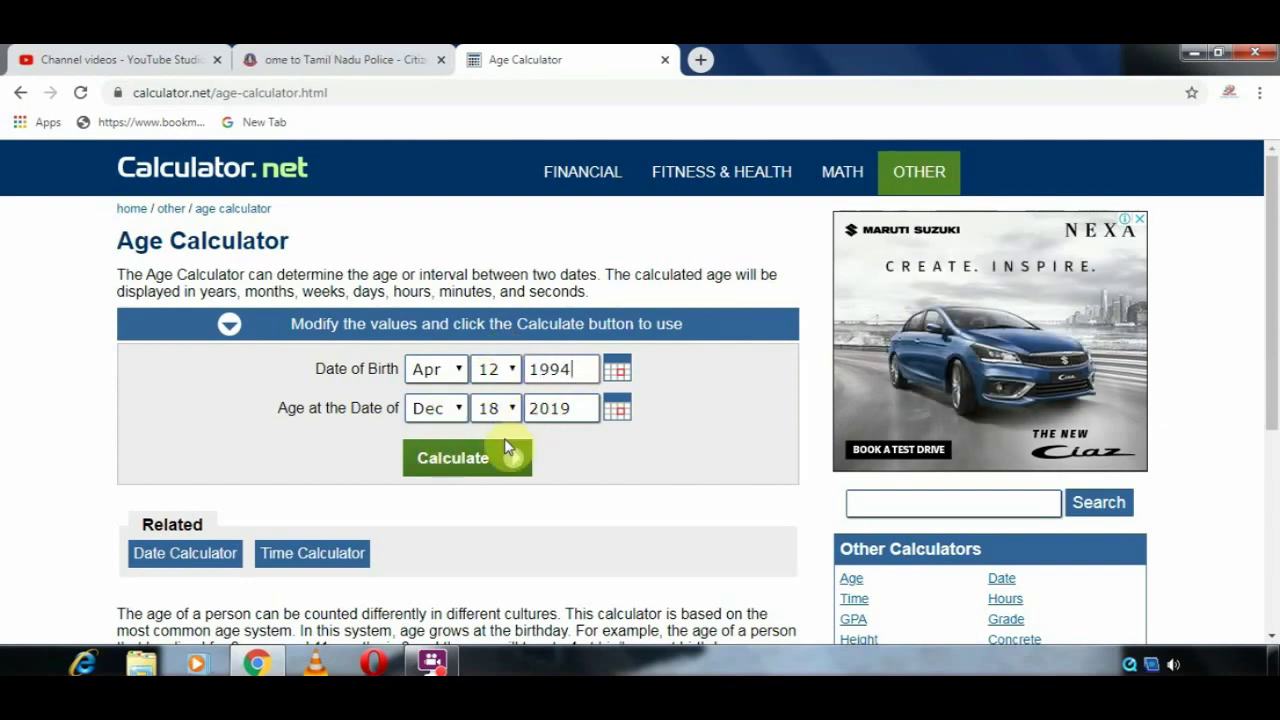
click(477, 457)
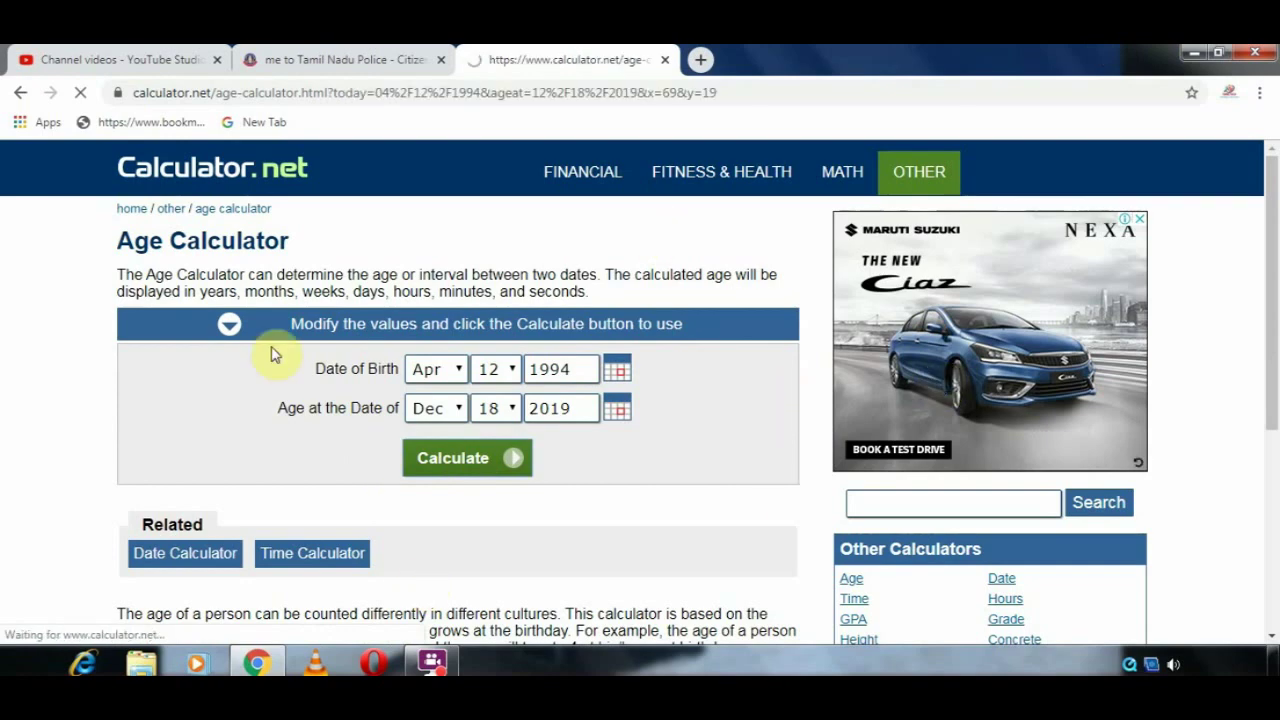
drag(118, 345, 376, 352)
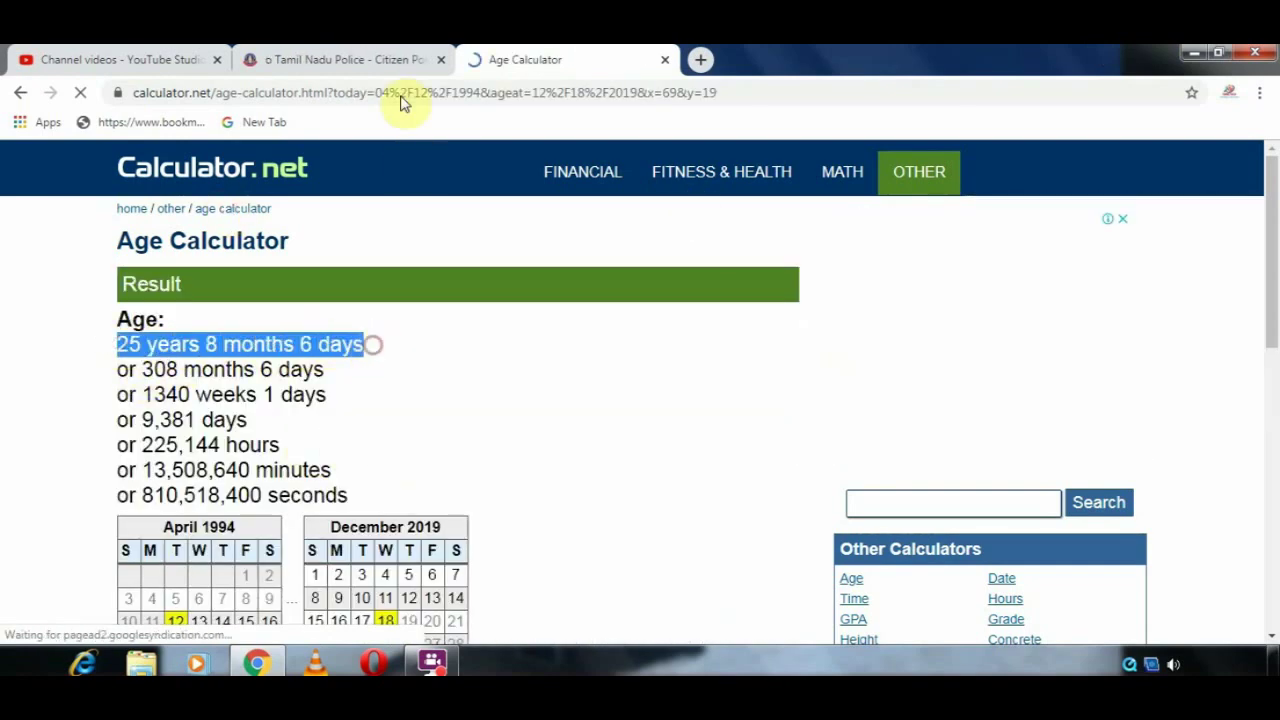
key(ctrl+shift+Tab)
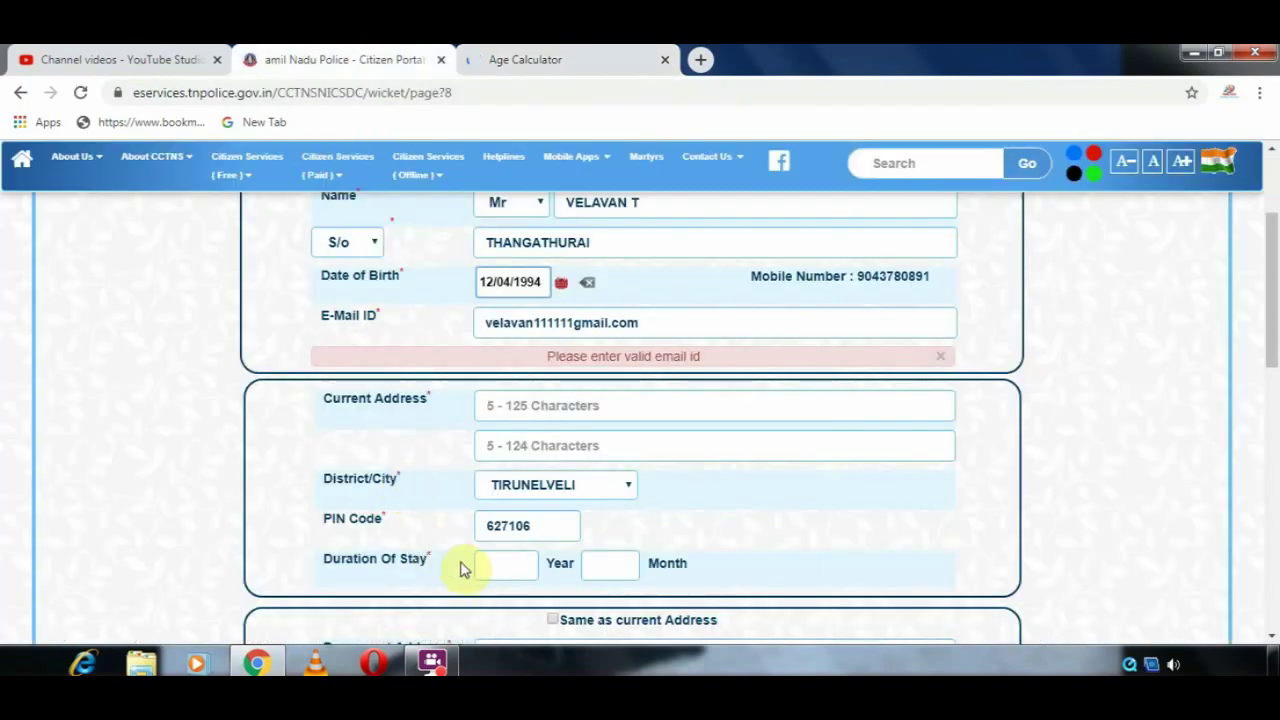
- Enter a 25-year 8-month duration of stay and 'SAME ADDRESS' as the permanent address
click(487, 568)
text(25)
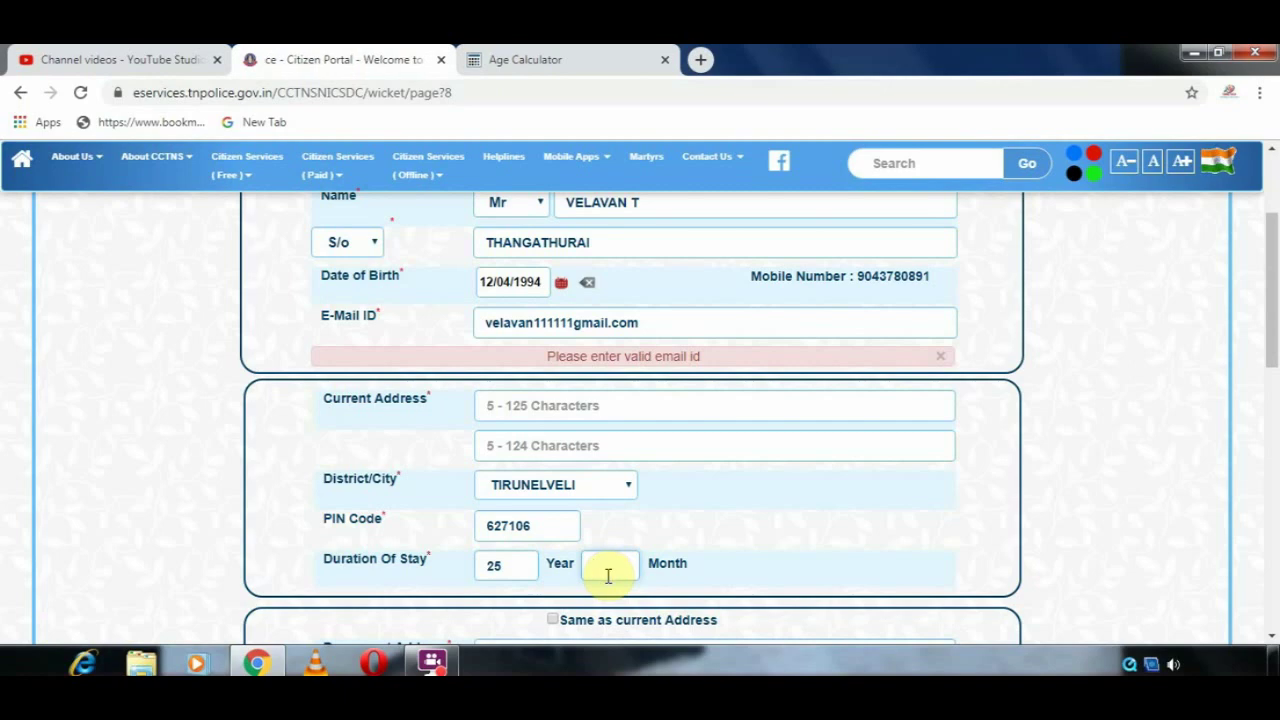
scroll(657, 508, down, 2)
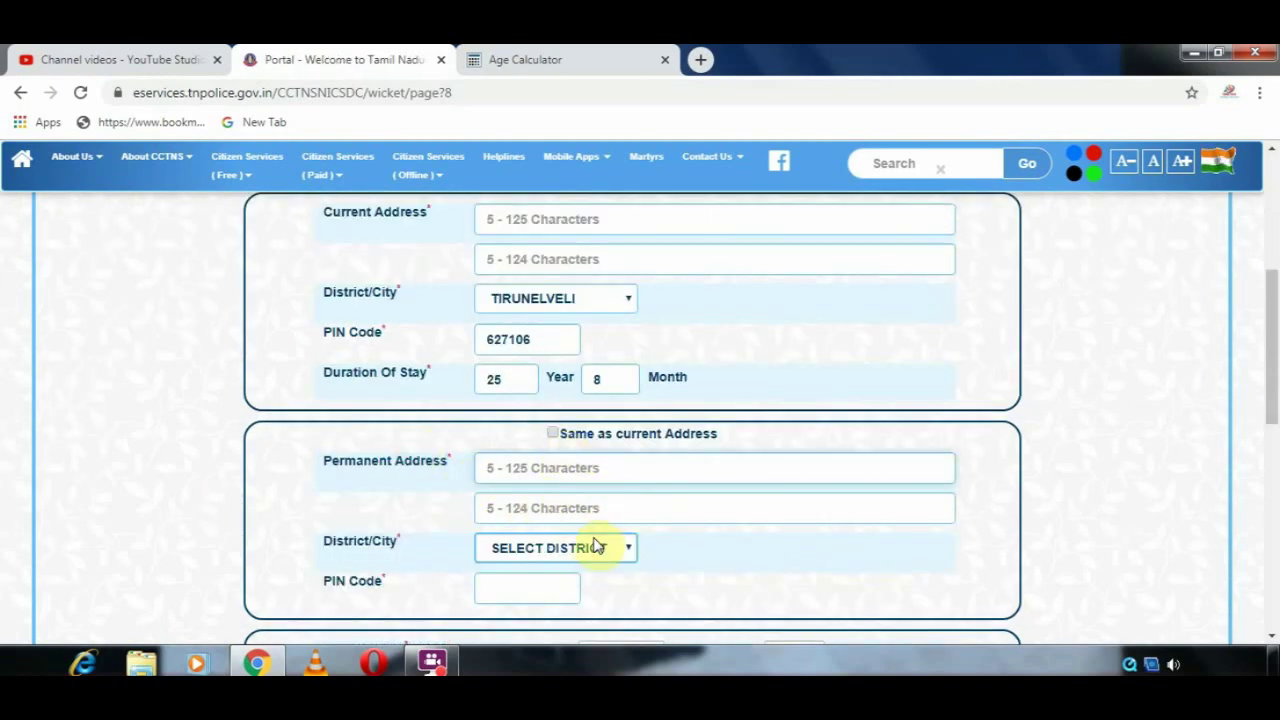
click(596, 219)
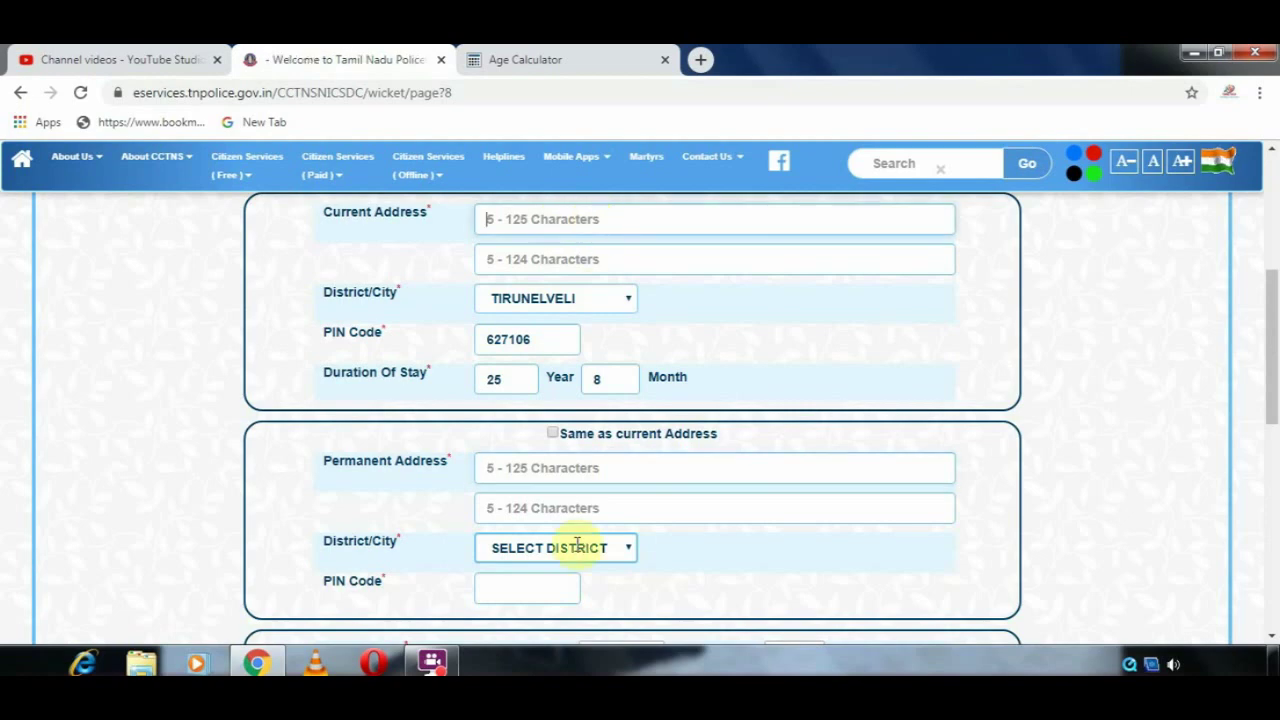
click(565, 472)
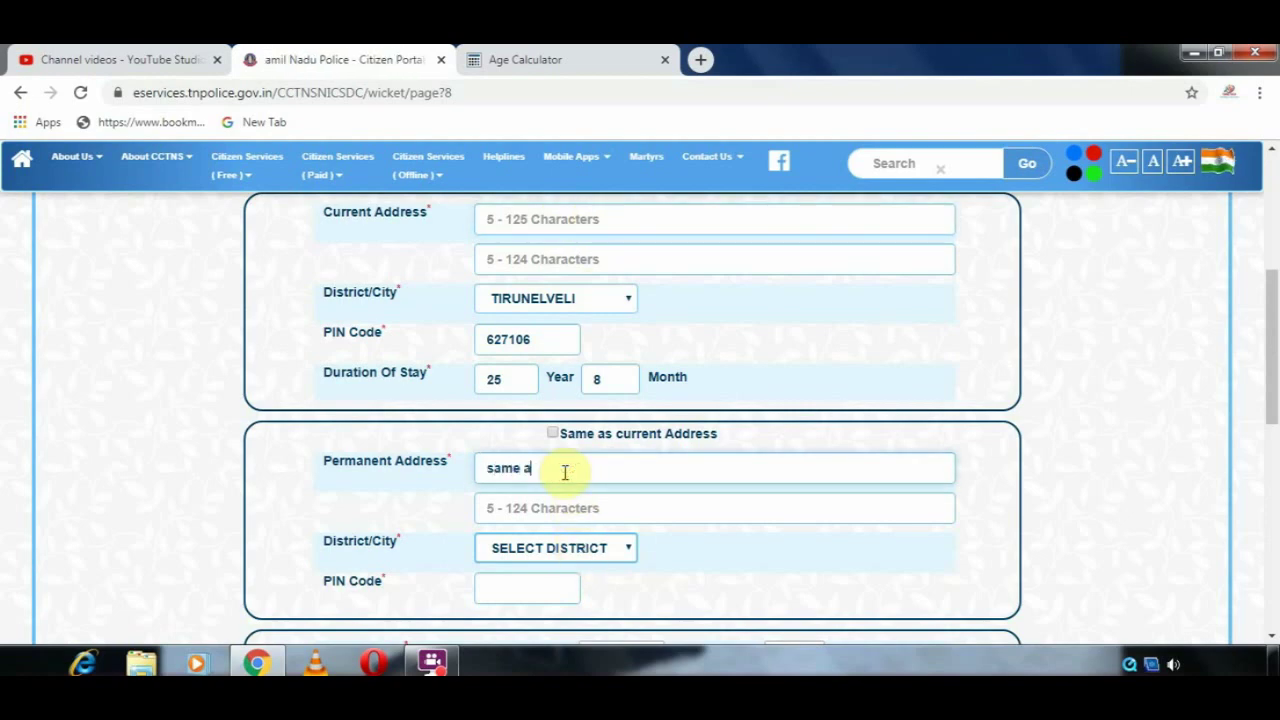
click(586, 224)
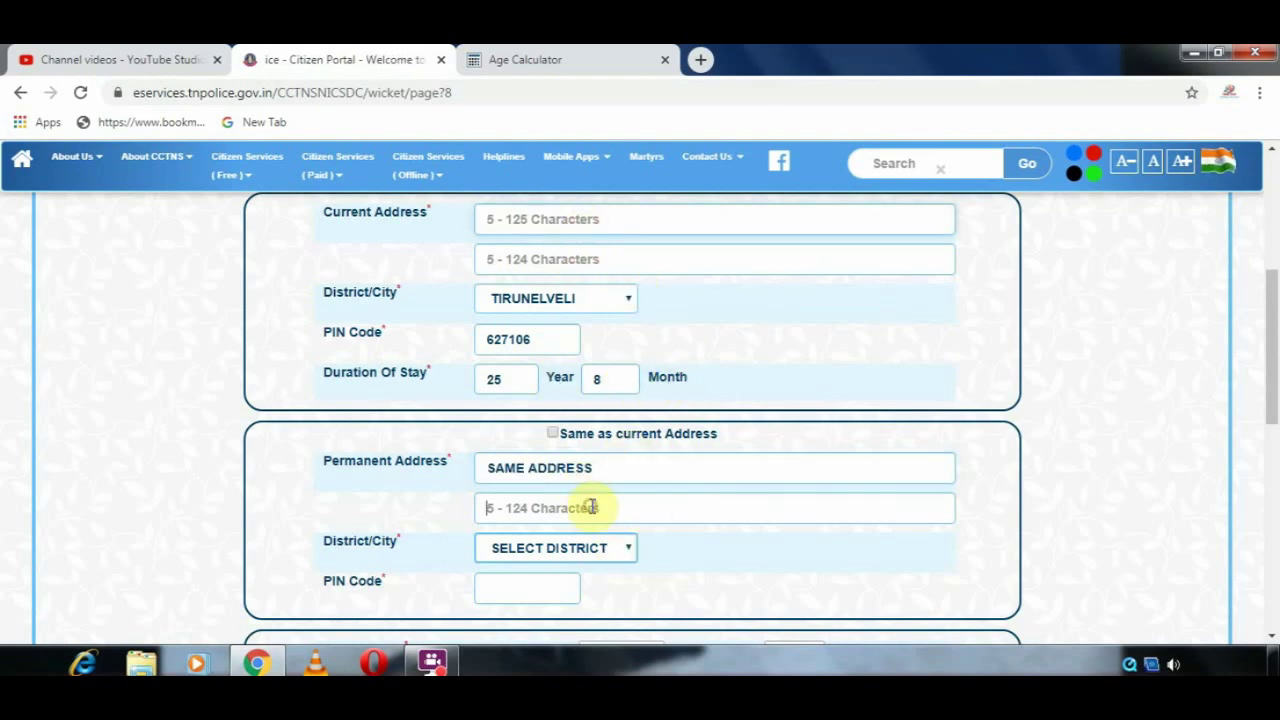
- Choose TIRUNELVELI as the permanent address district and begin its PIN code
click(594, 549)
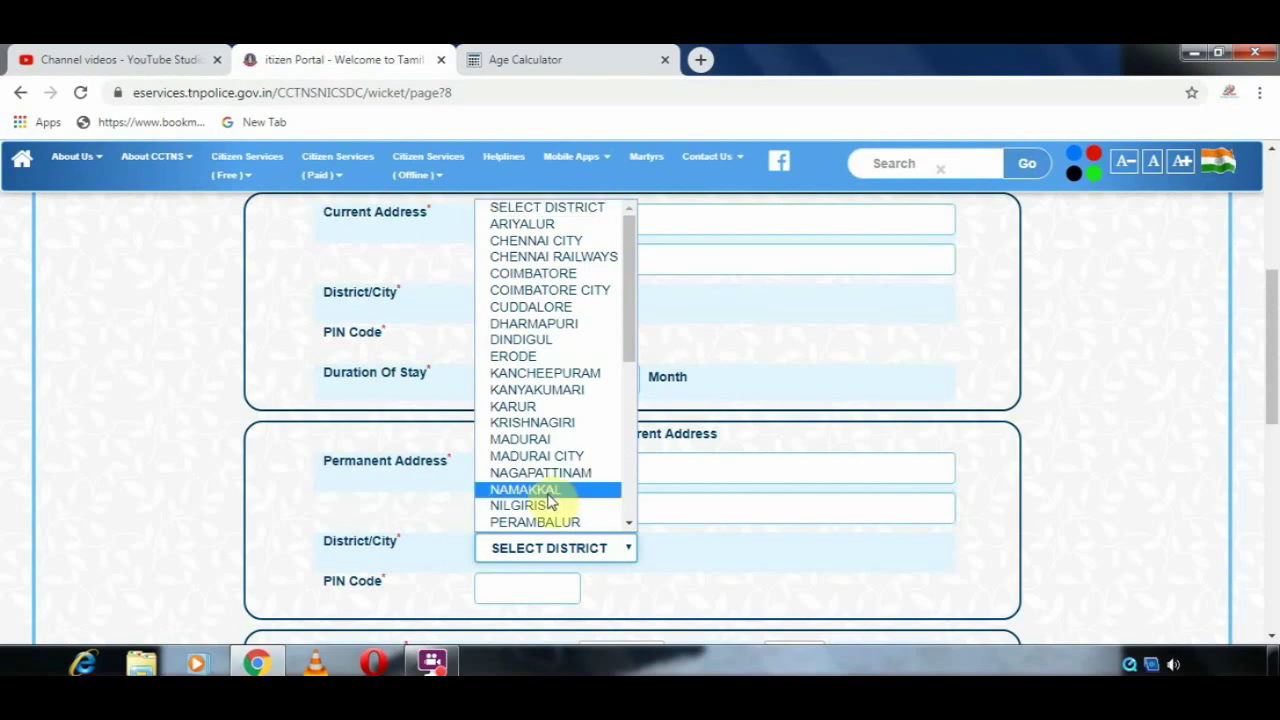
key(t)
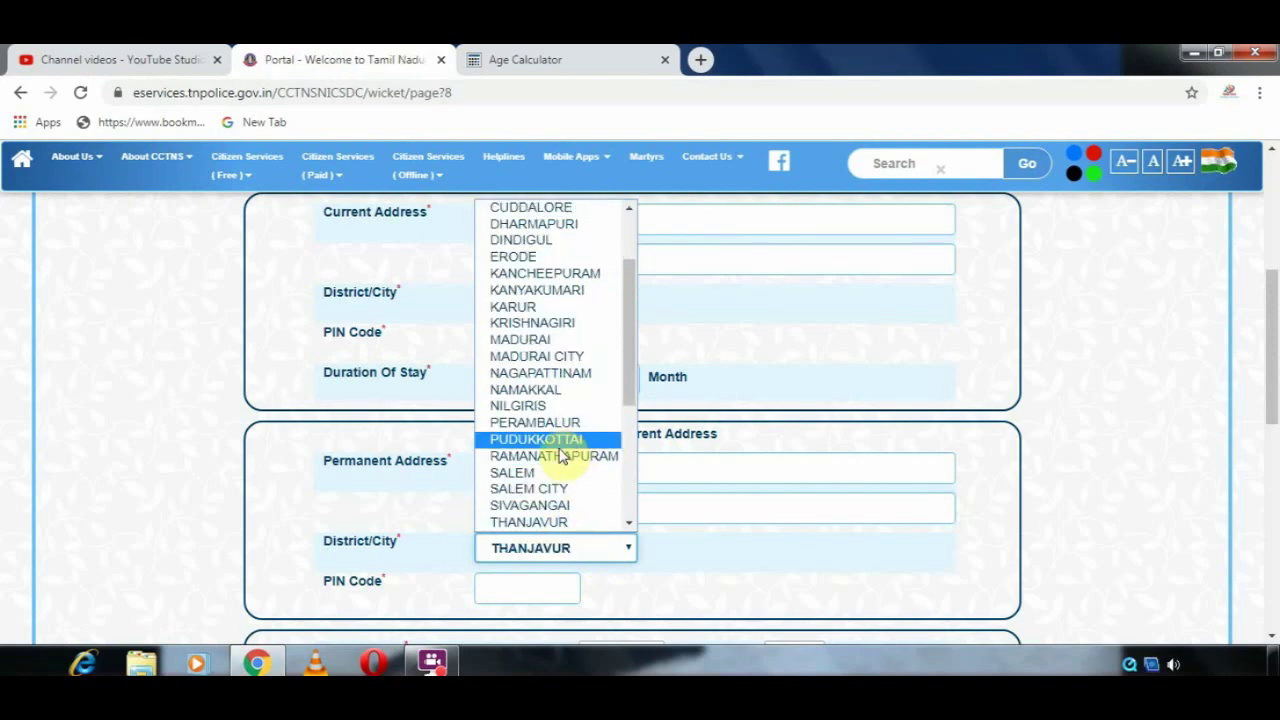
key(t)
key(t)
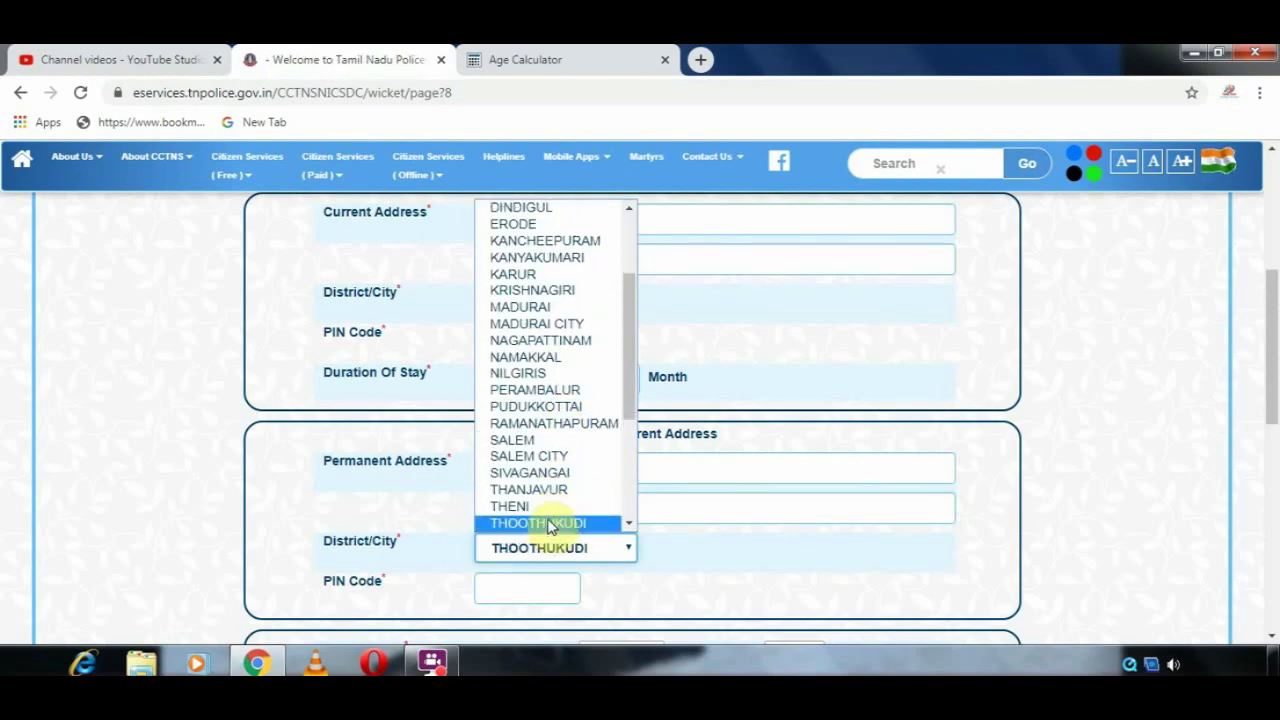
key(t)
click(545, 505)
scroll(540, 565, down, 1)
click(518, 505)
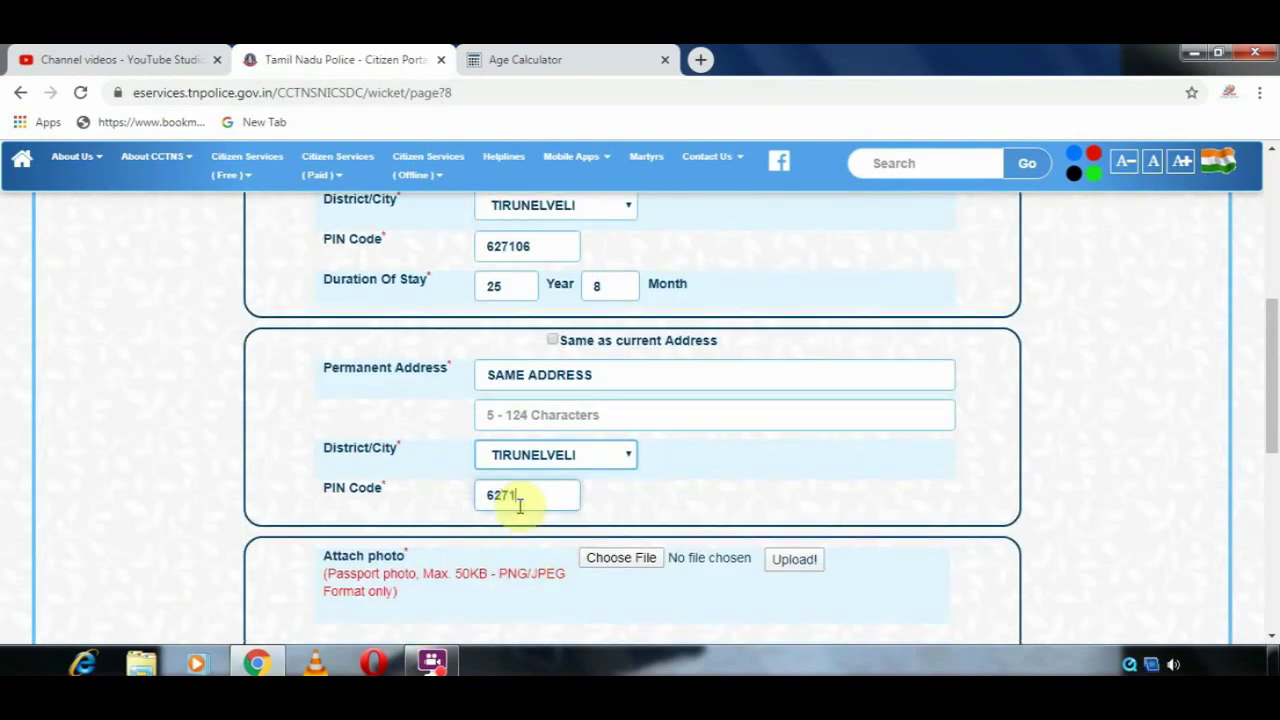
text(627106)
click(728, 443)
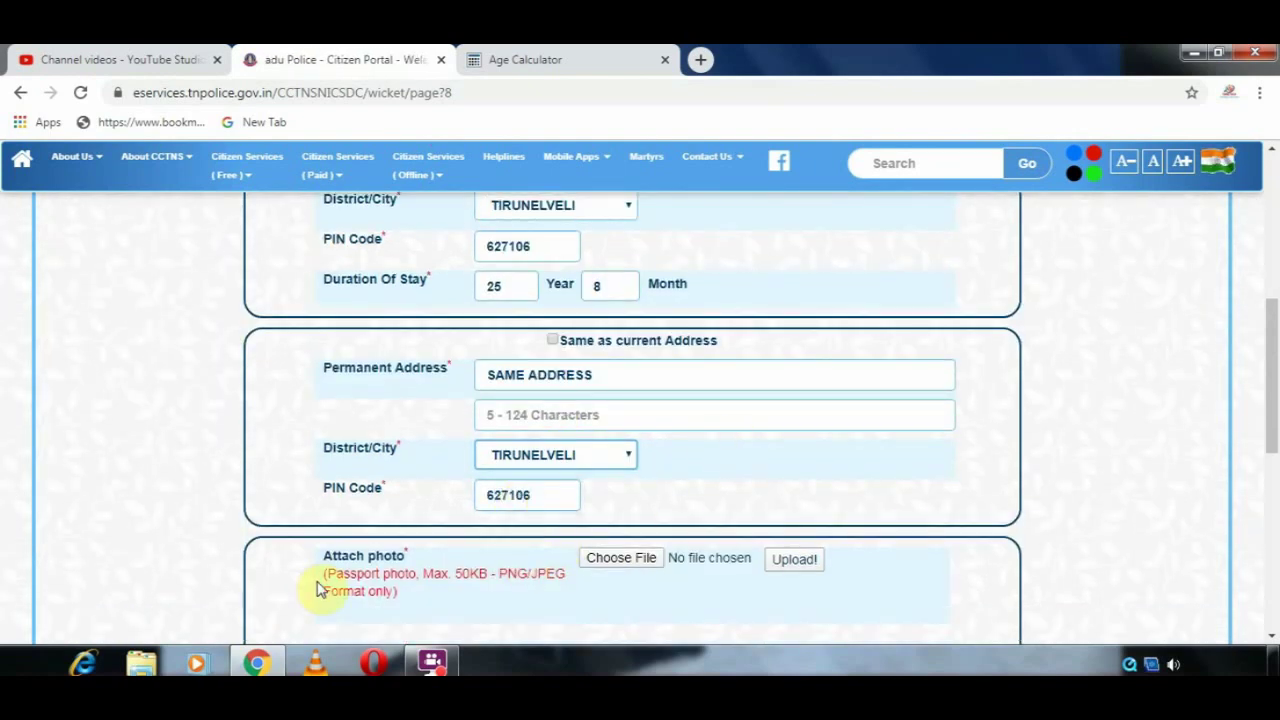
drag(325, 551, 478, 604)
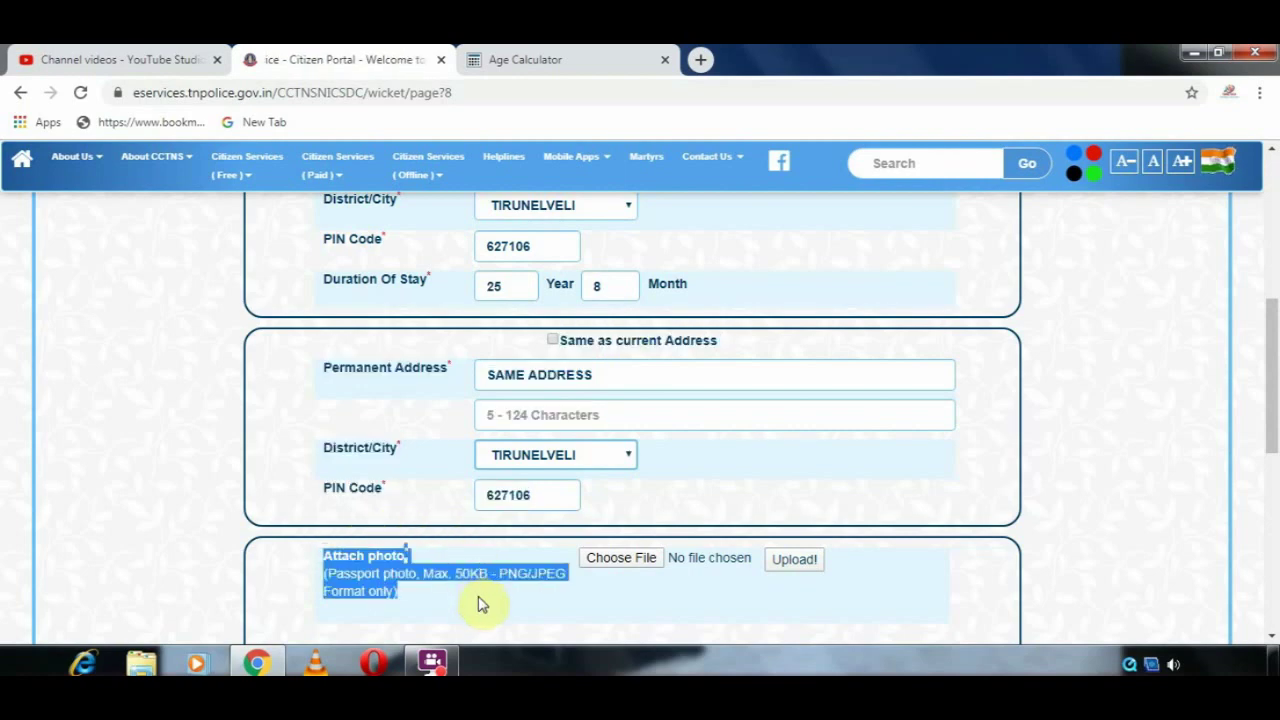
click(447, 592)
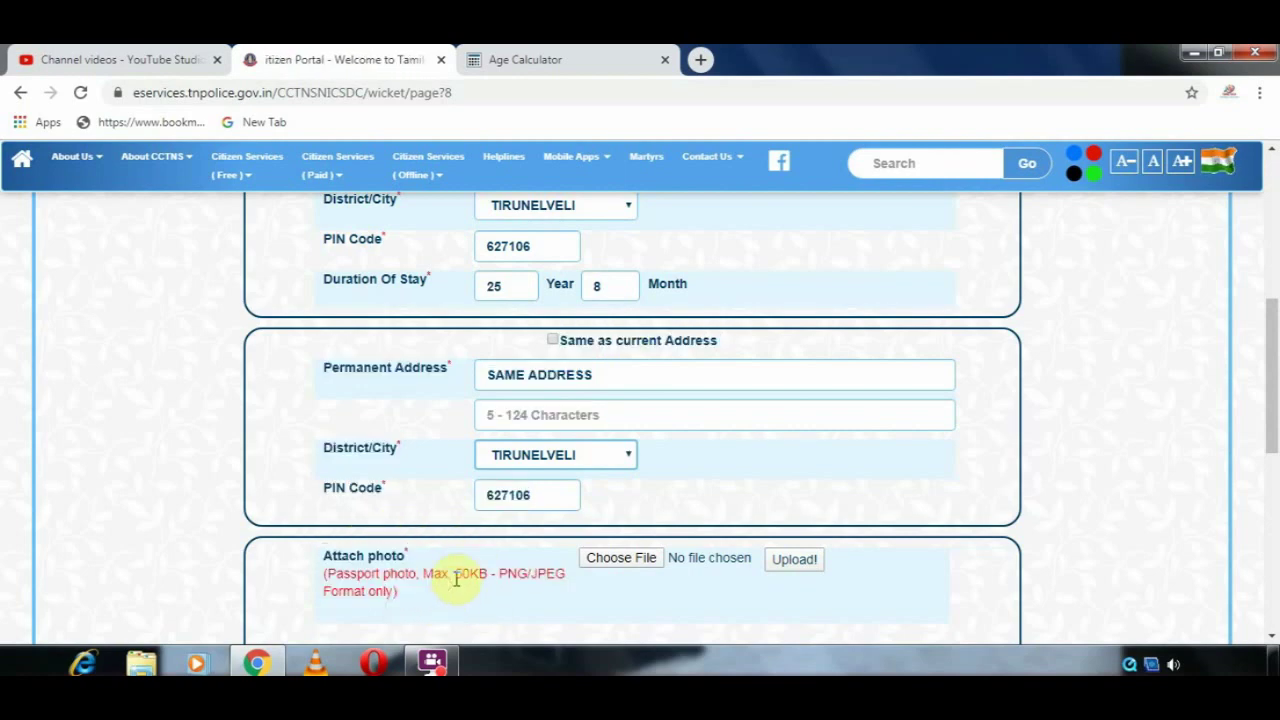
- Review the address proof requirements, then return to the Age Calculator tab
scroll(600, 625, down, 2)
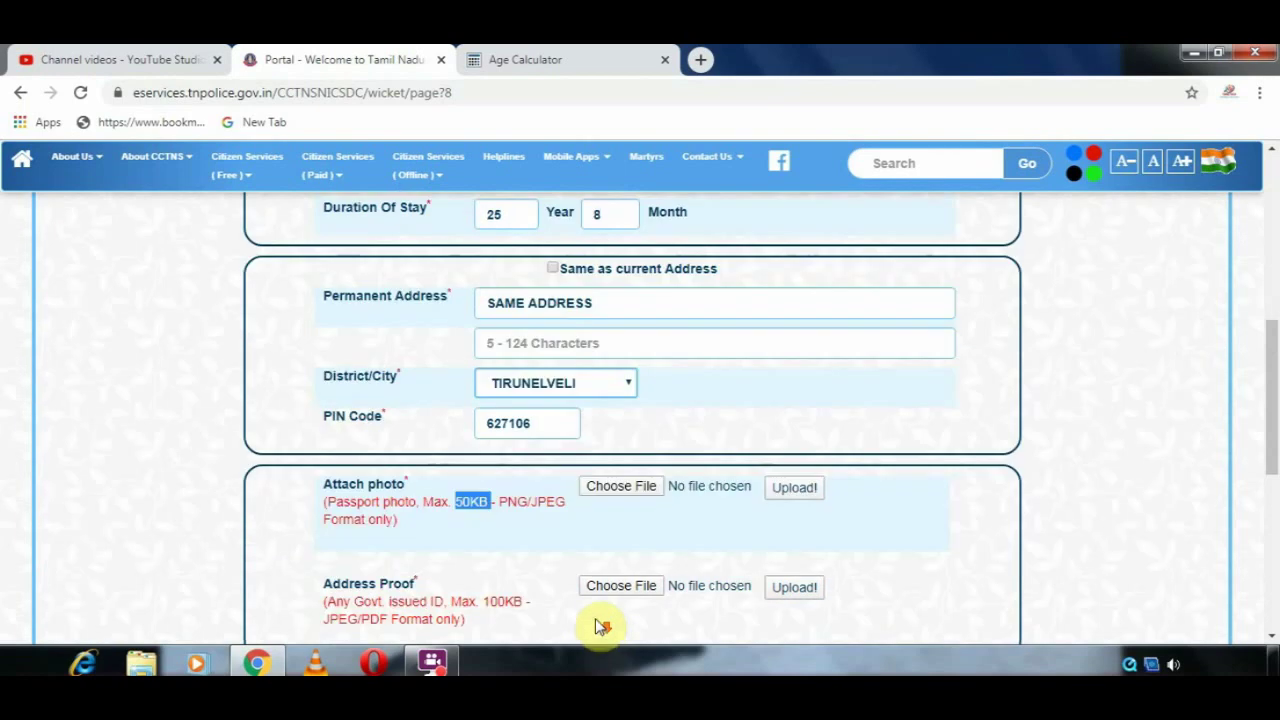
drag(324, 490, 503, 486)
double_click(447, 504)
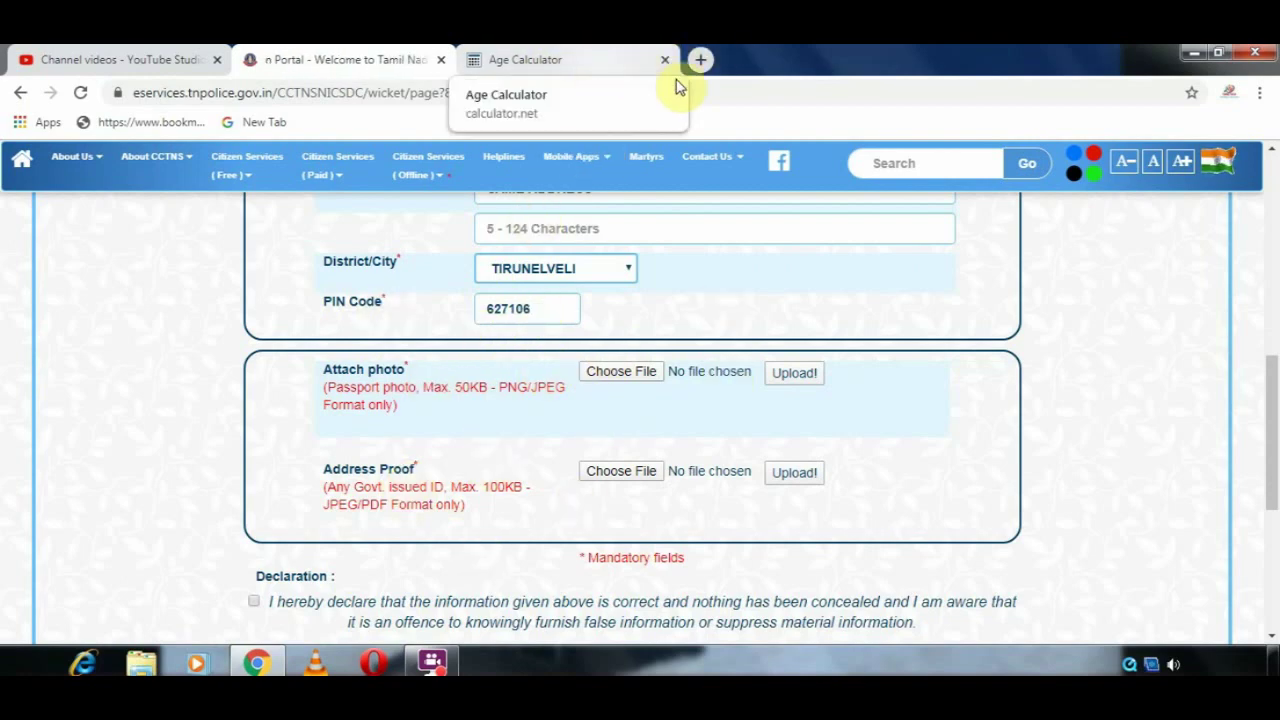
click(592, 58)
- Go to Google and search for 'resize image online'
click(168, 88)
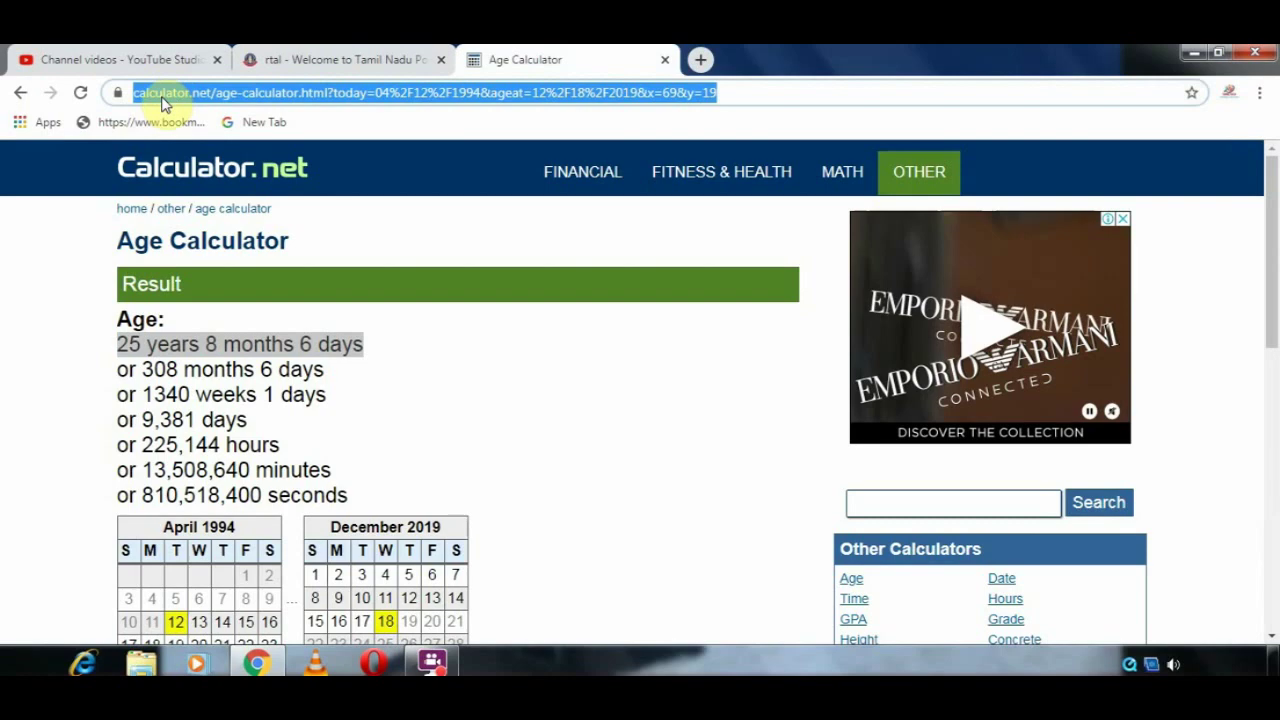
text(w)
key(Return)
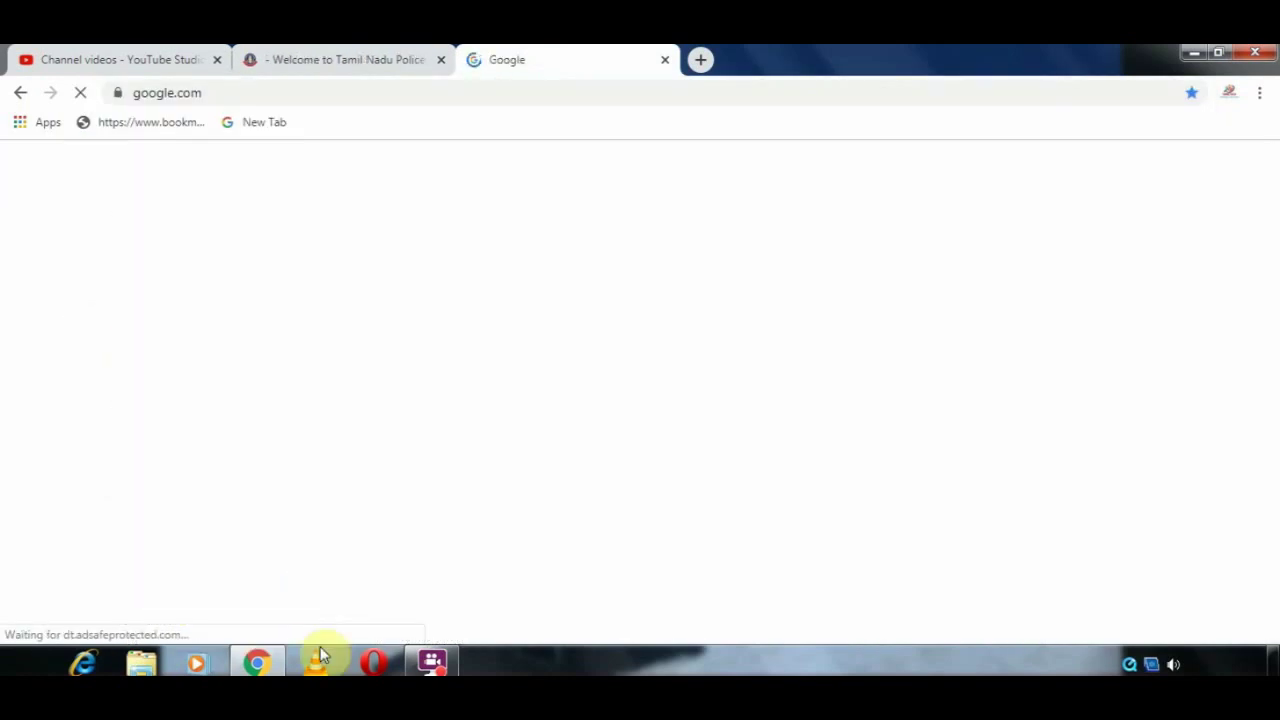
click(522, 416)
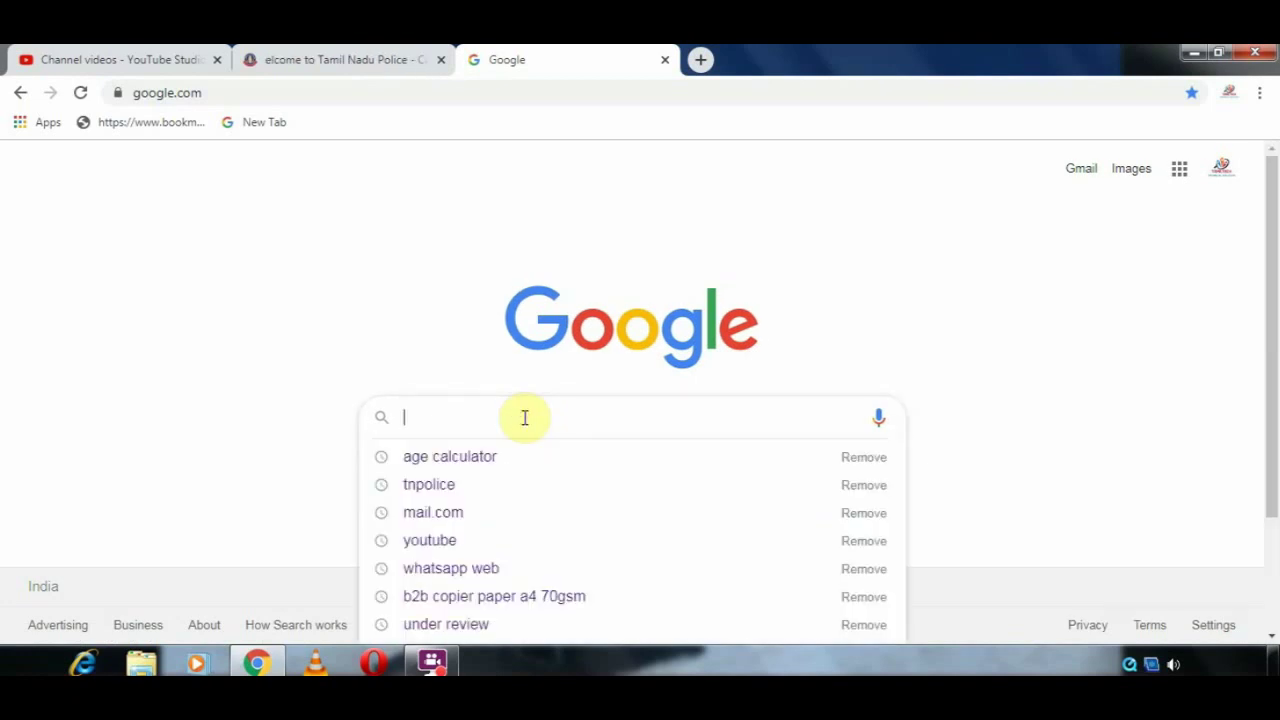
text(resize )
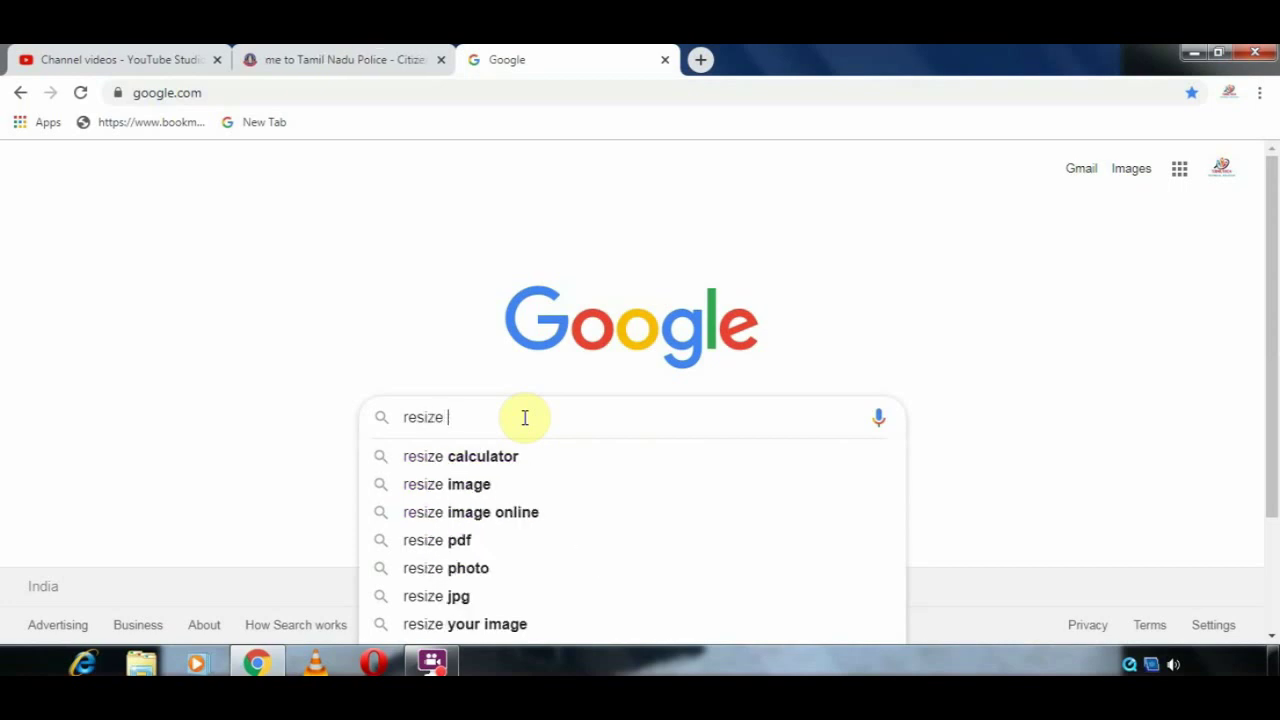
text(image)
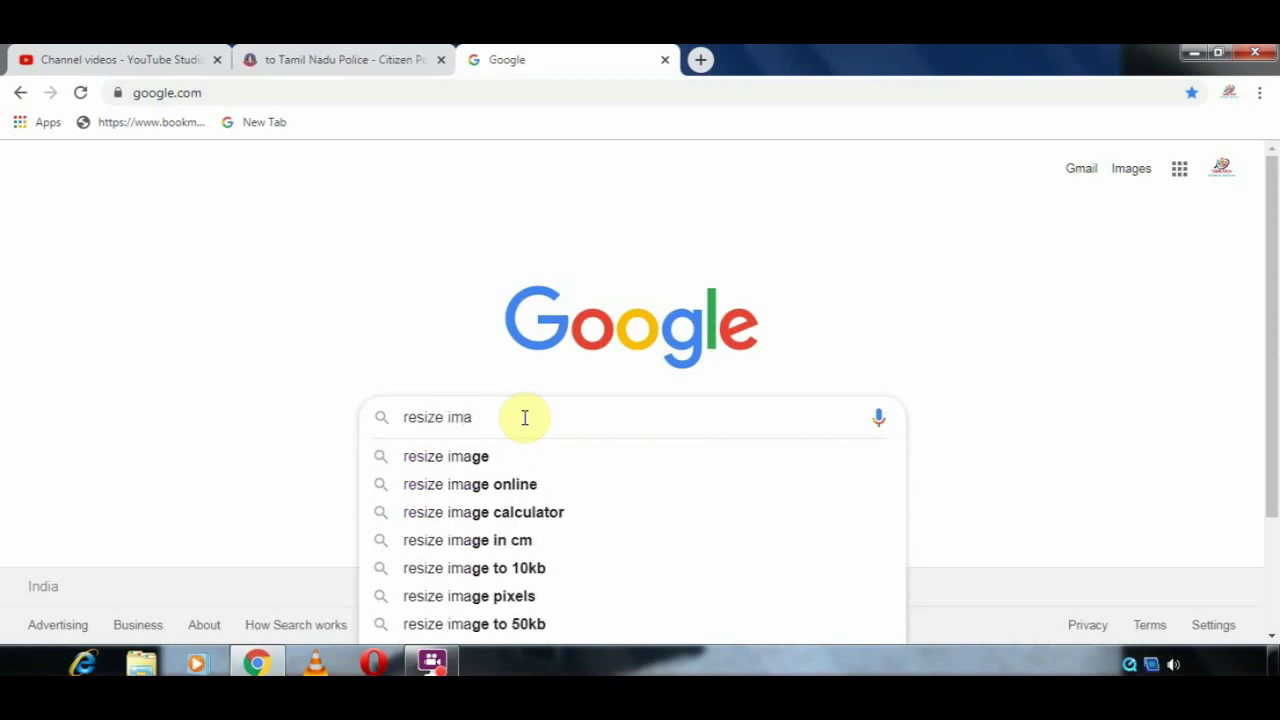
click(514, 484)
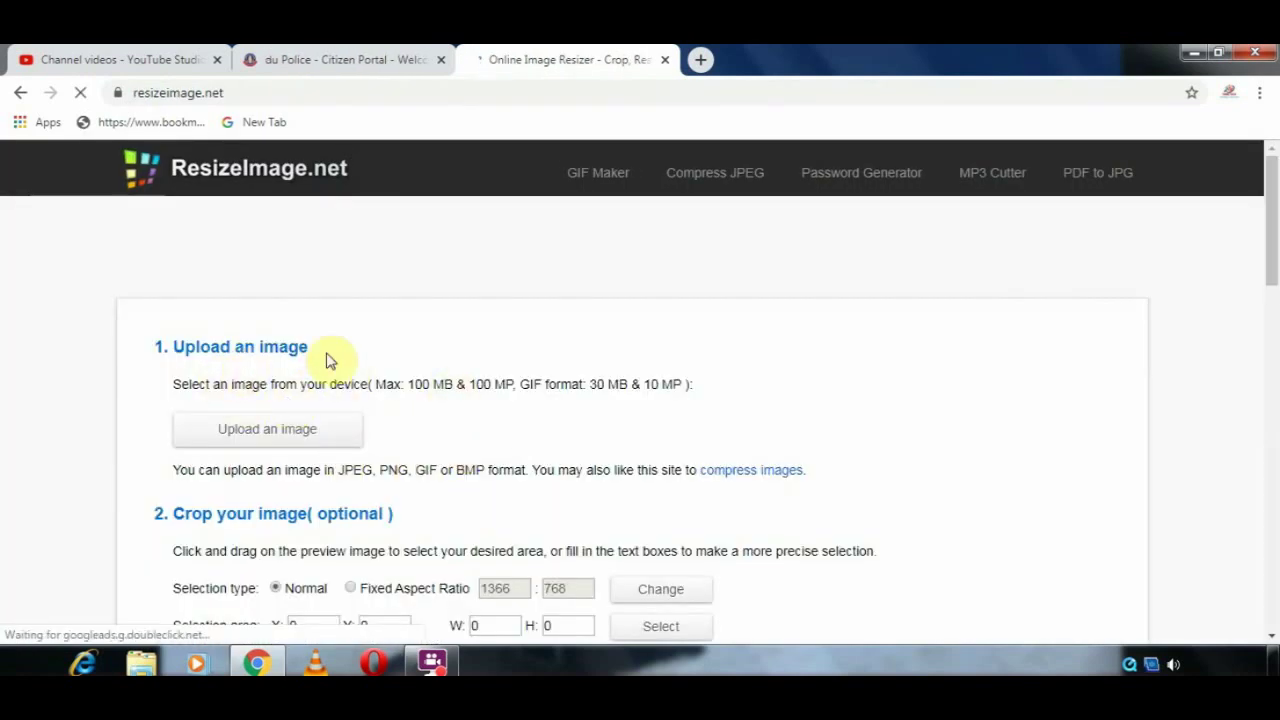
- Check ResizeImage.net's upload size limit, then go back to the police portal tab
drag(418, 382, 520, 382)
click(414, 382)
scroll(409, 386, down, 1)
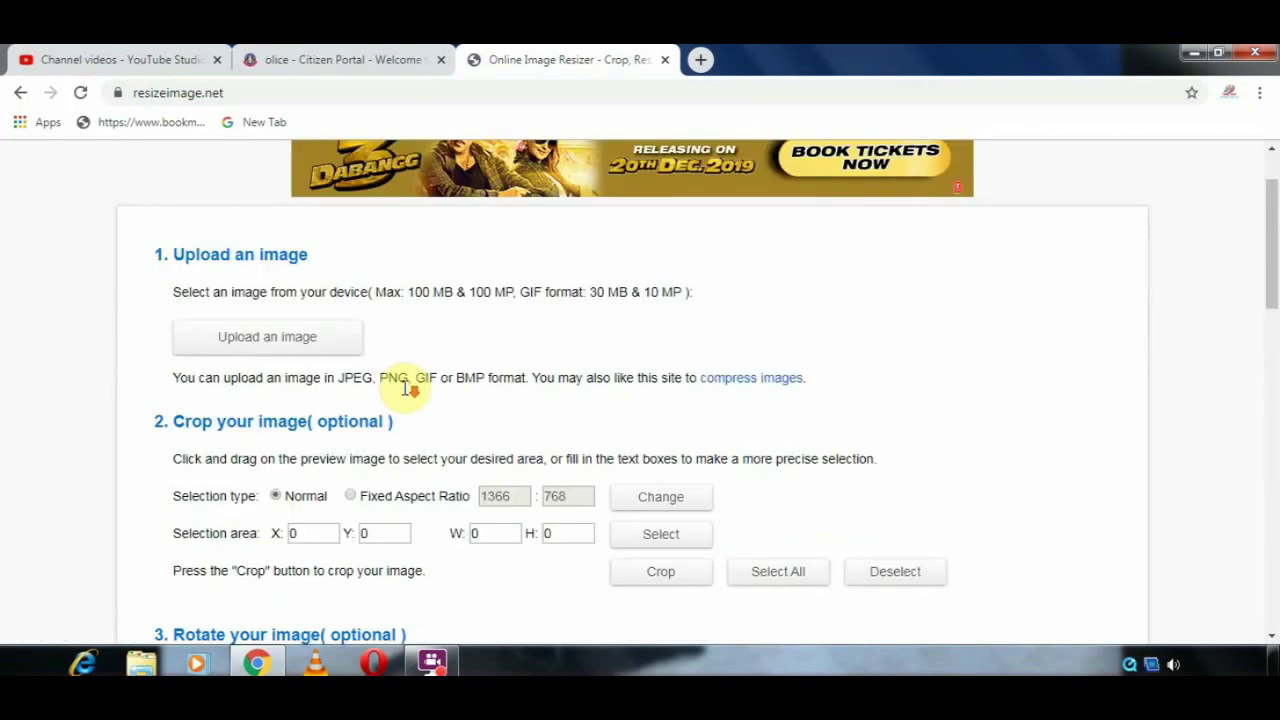
click(335, 60)
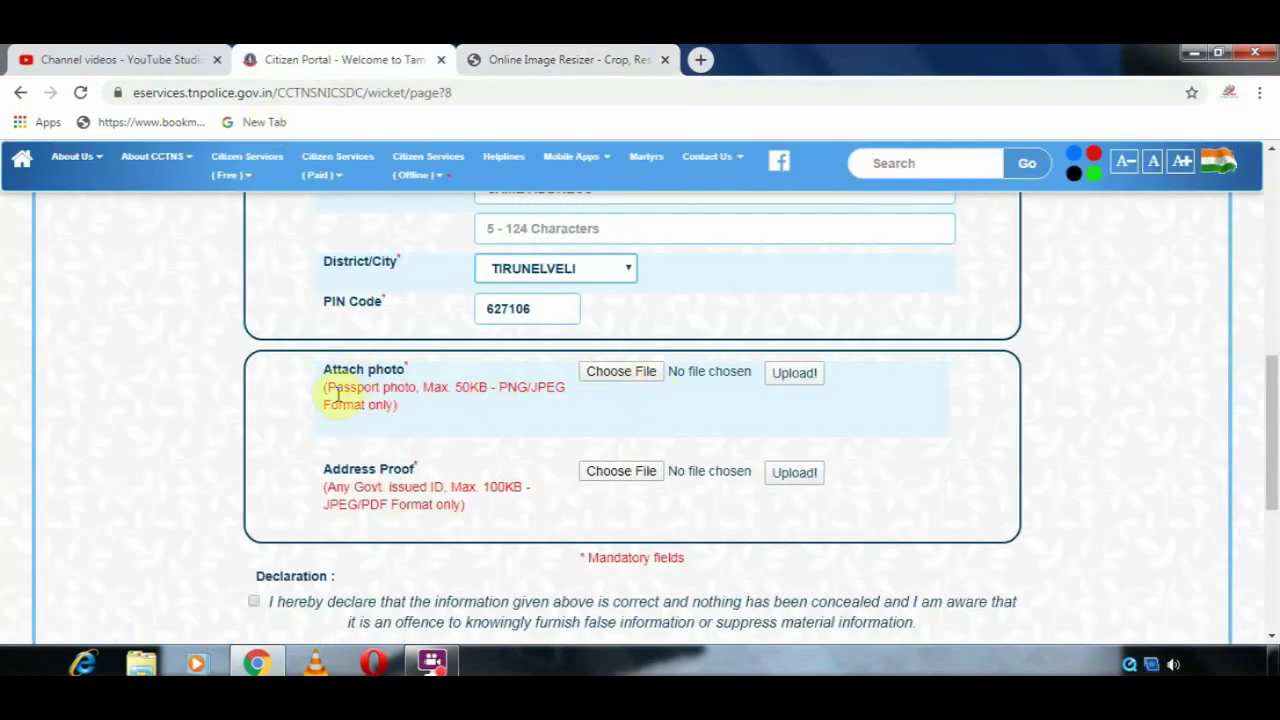
- Note the portal's photo size limit, then open the picture&songs (E:) drive in File Explorer
drag(325, 389, 508, 382)
click(557, 417)
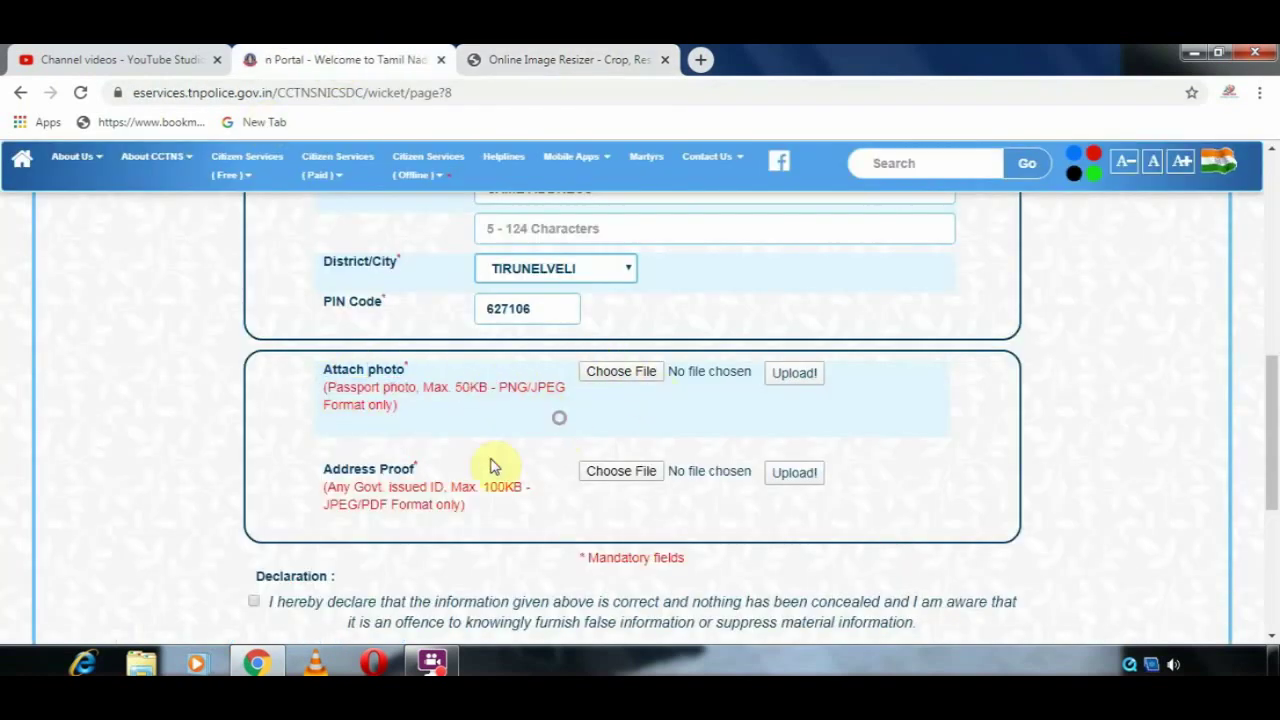
click(1196, 52)
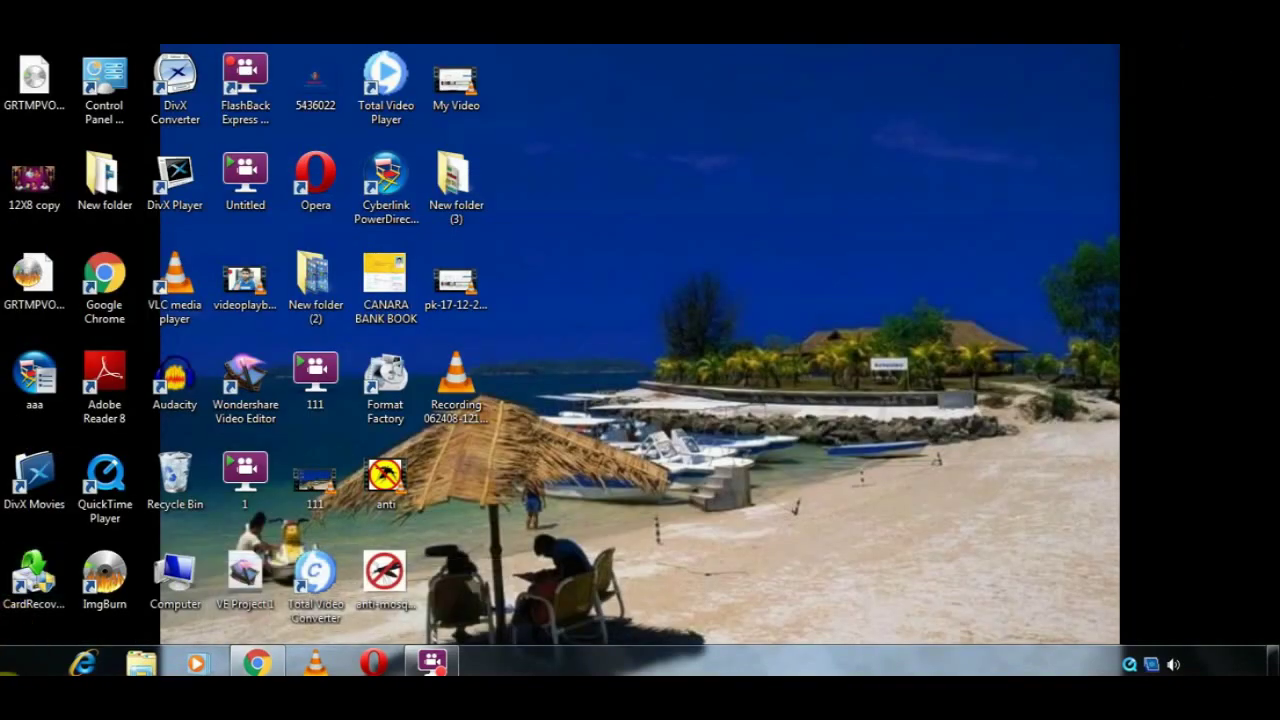
click(20, 664)
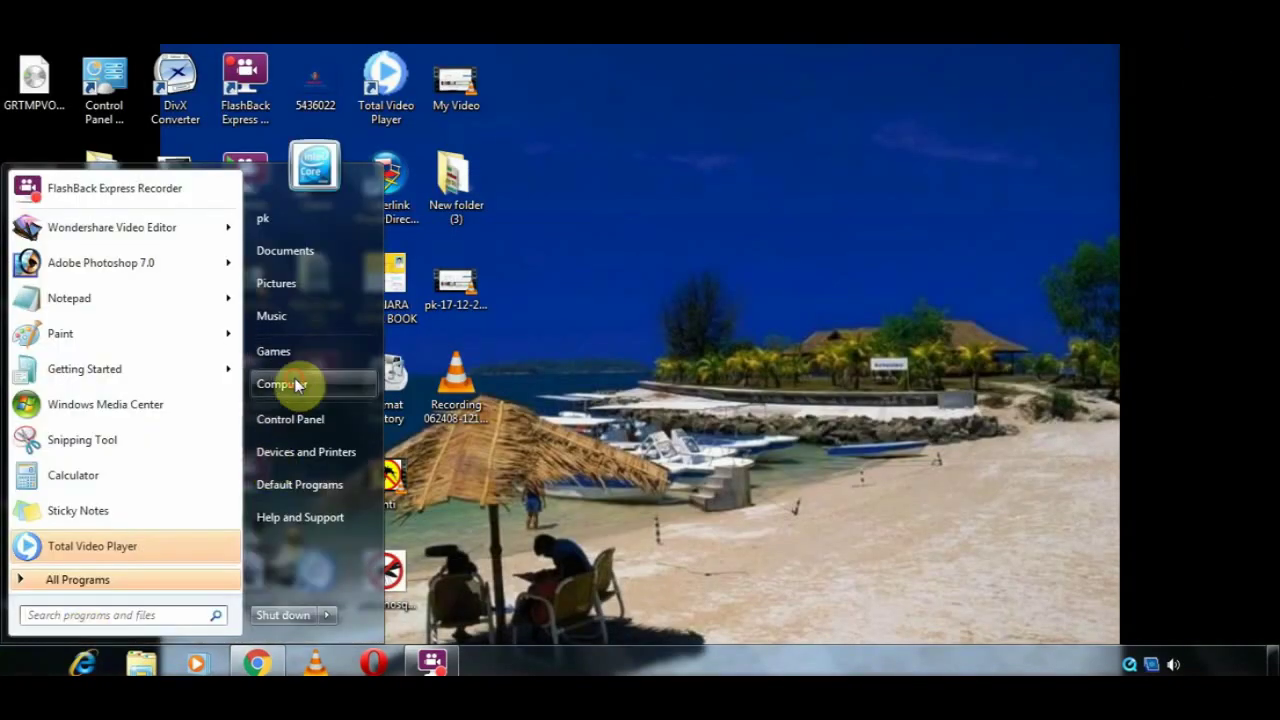
click(294, 378)
double_click(390, 485)
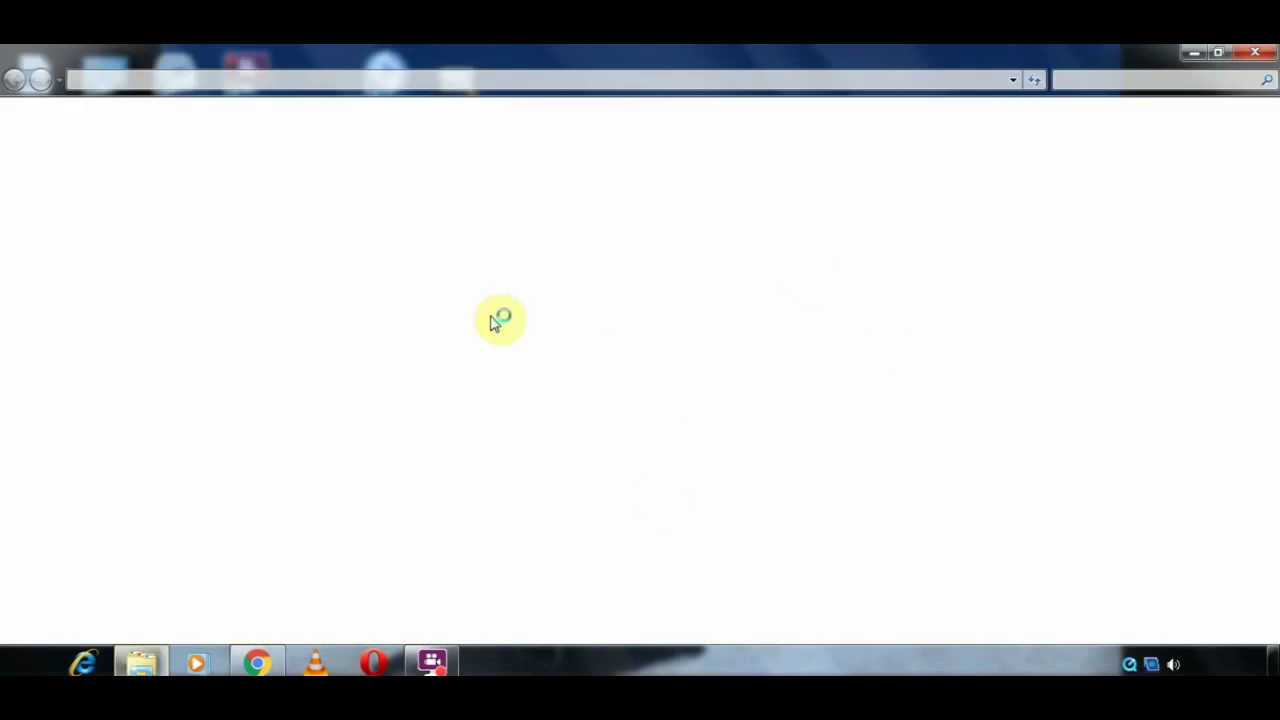
double_click(741, 181)
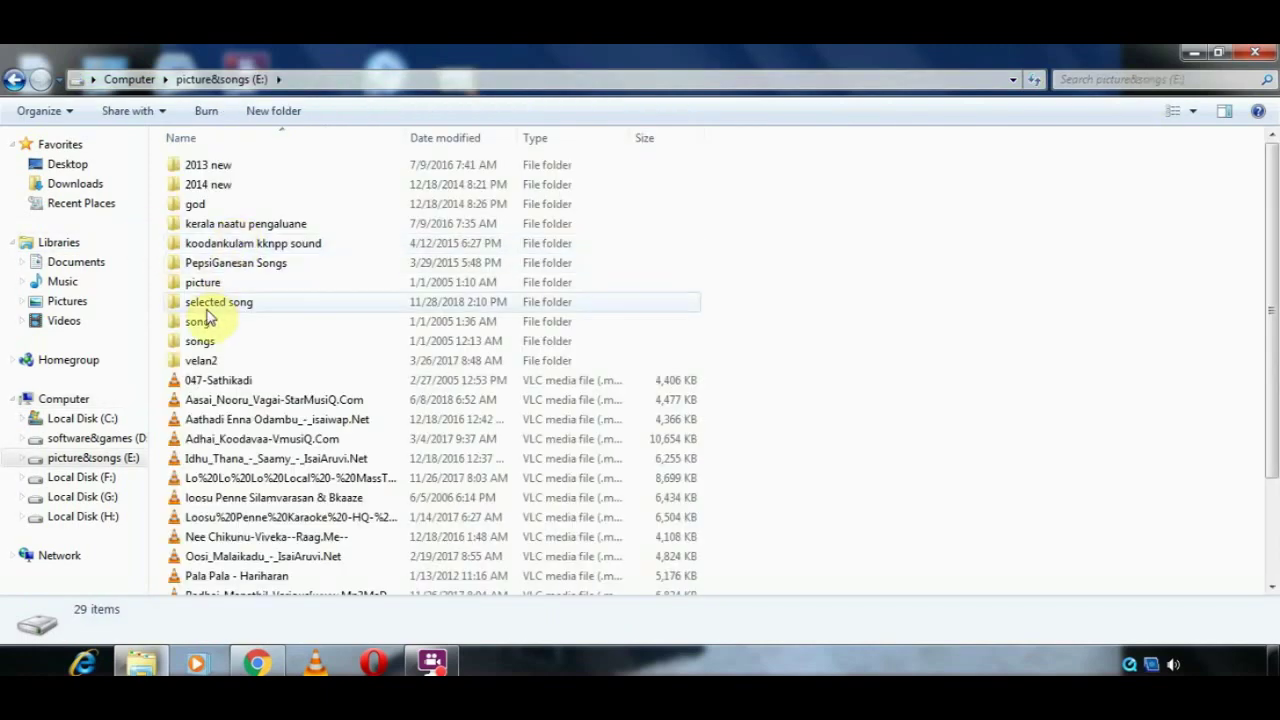
- Open the picture folder and then the user's folder inside it
click(200, 322)
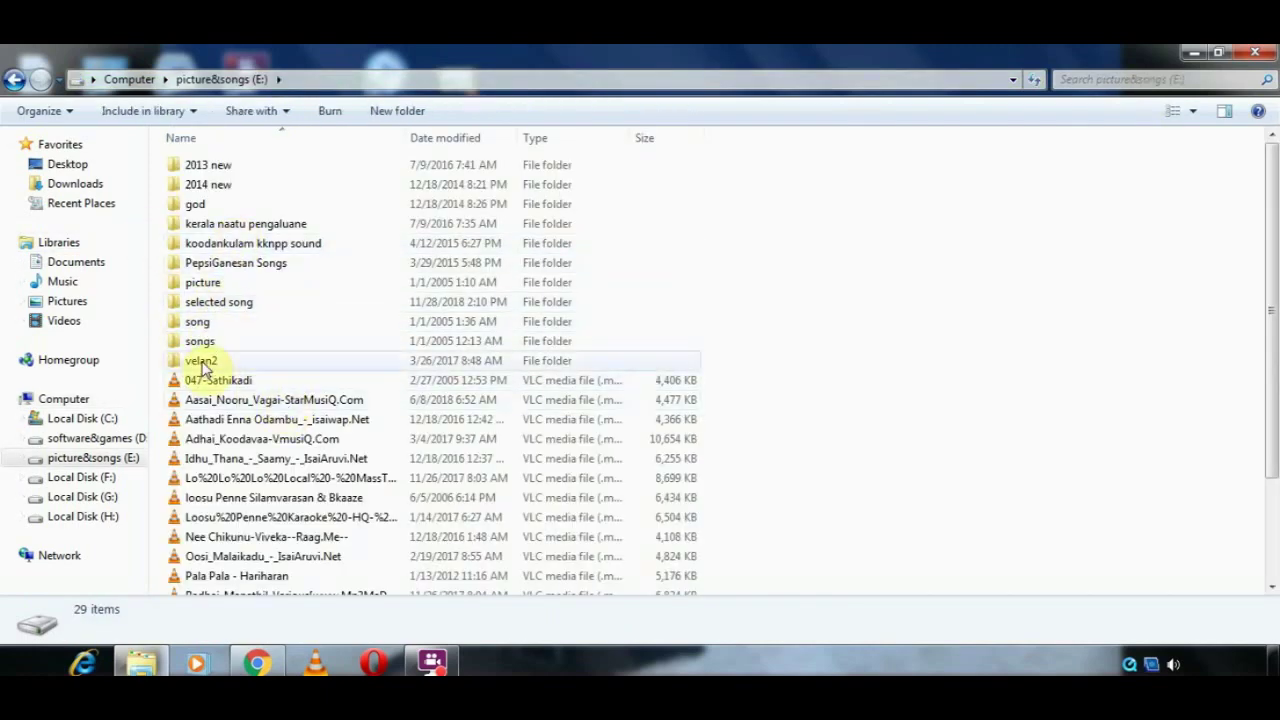
click(196, 288)
double_click(197, 289)
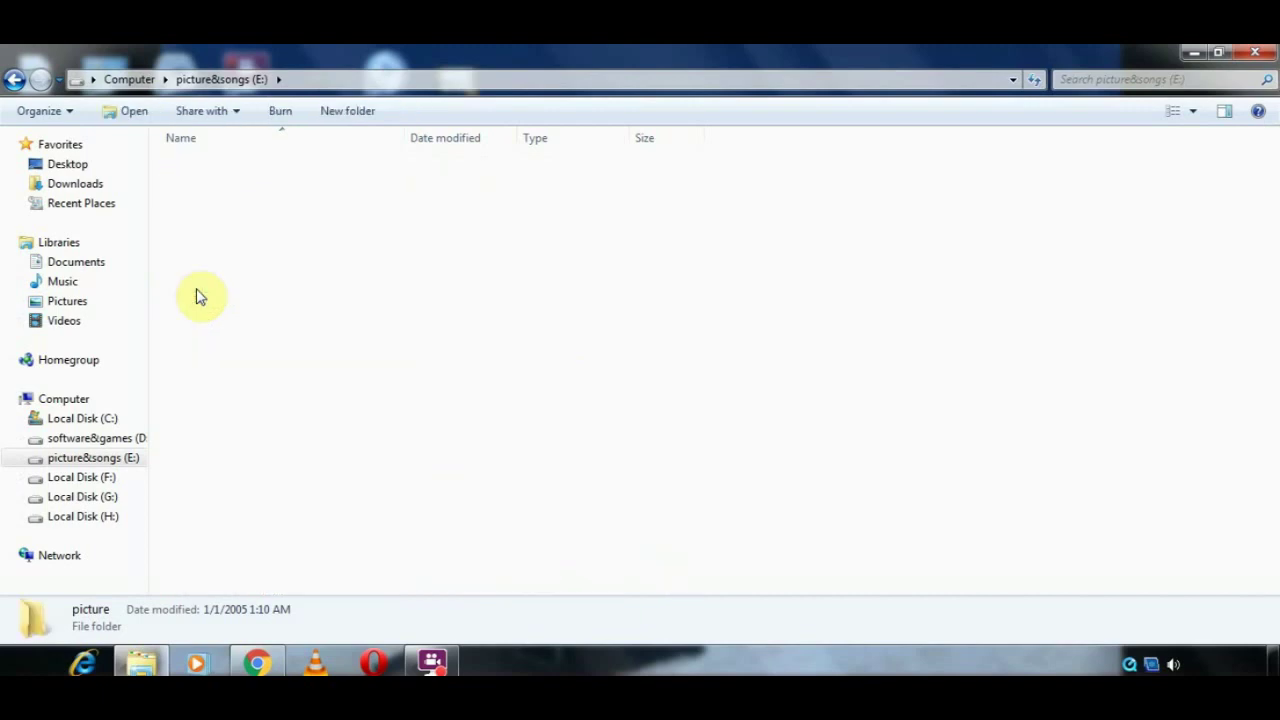
click(204, 264)
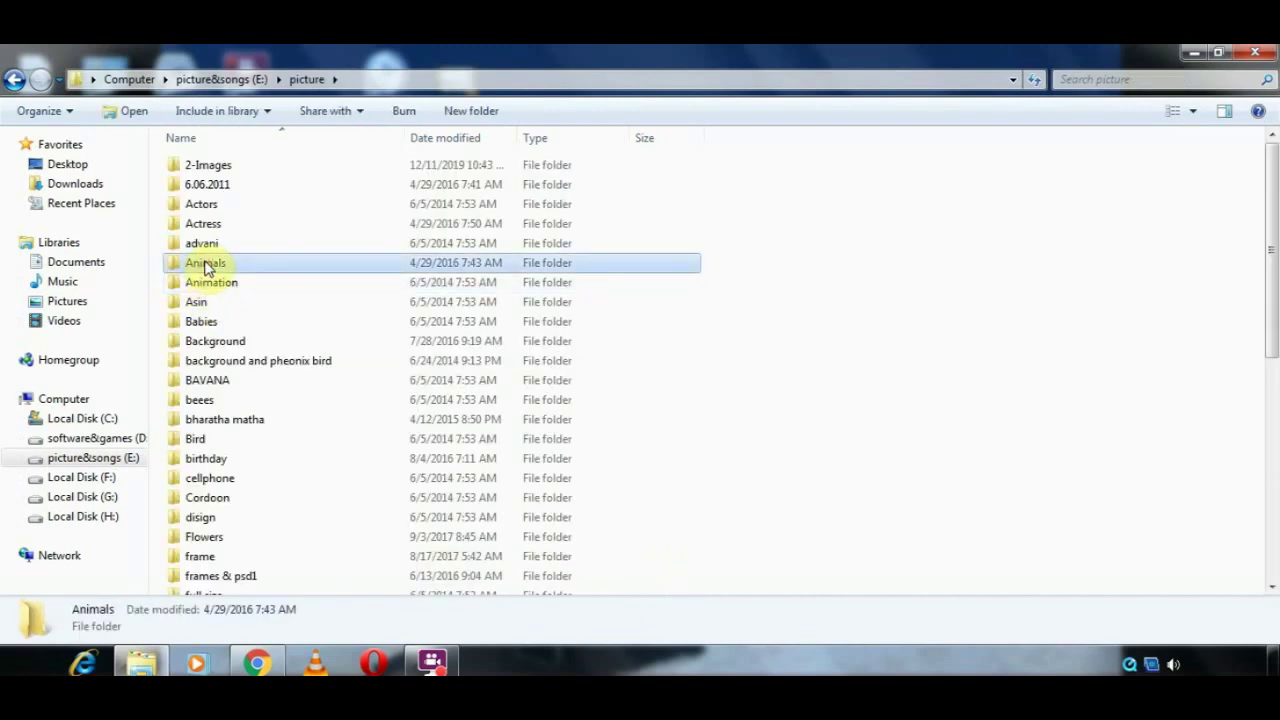
key(v)
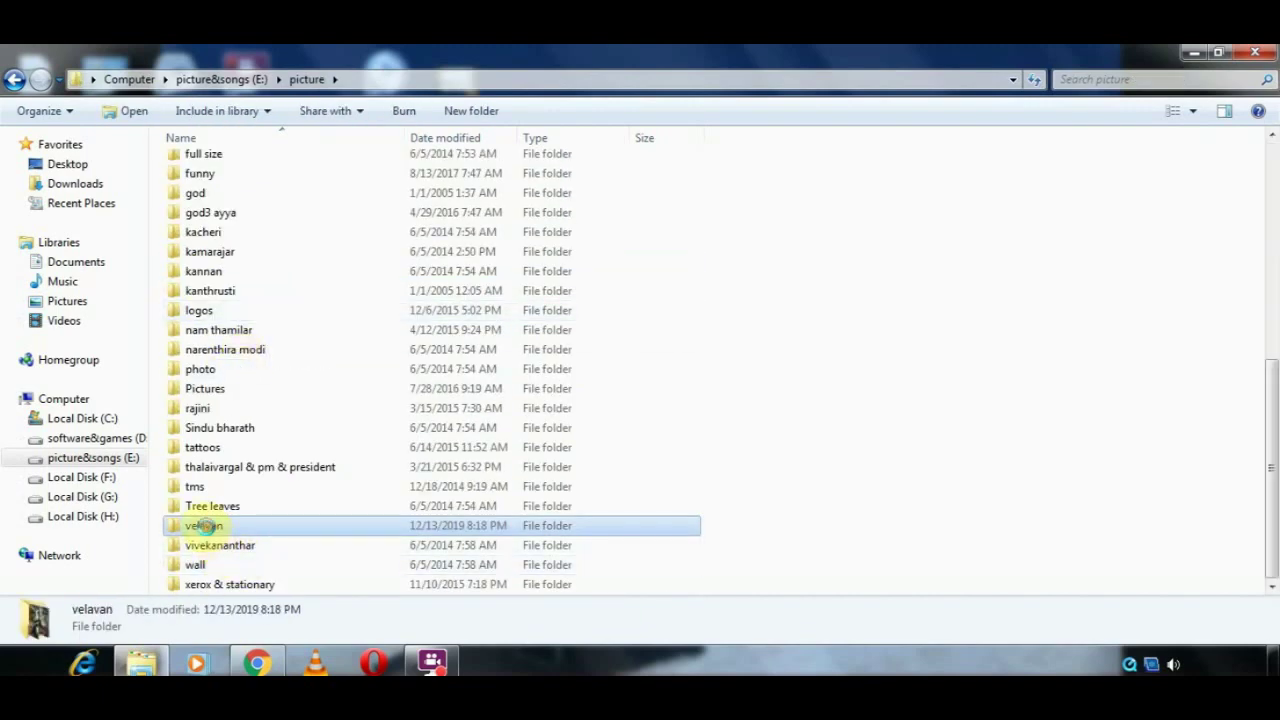
double_click(203, 525)
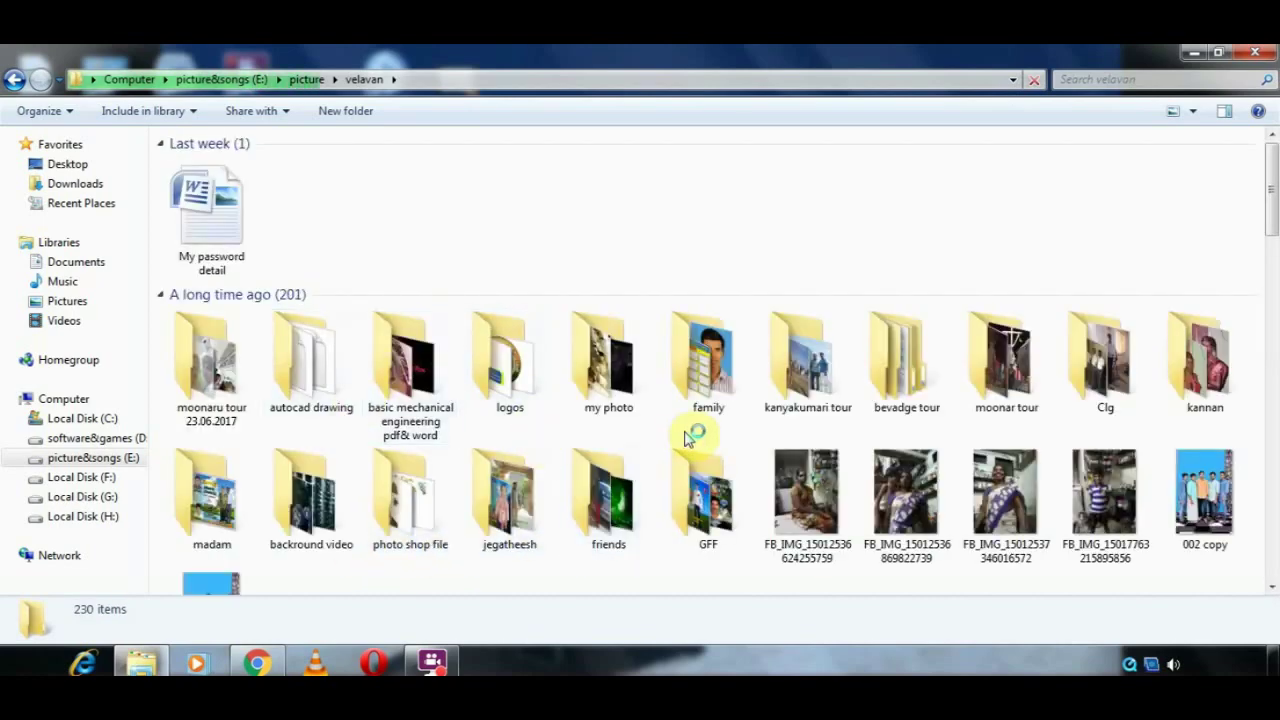
scroll(786, 497, down, 5)
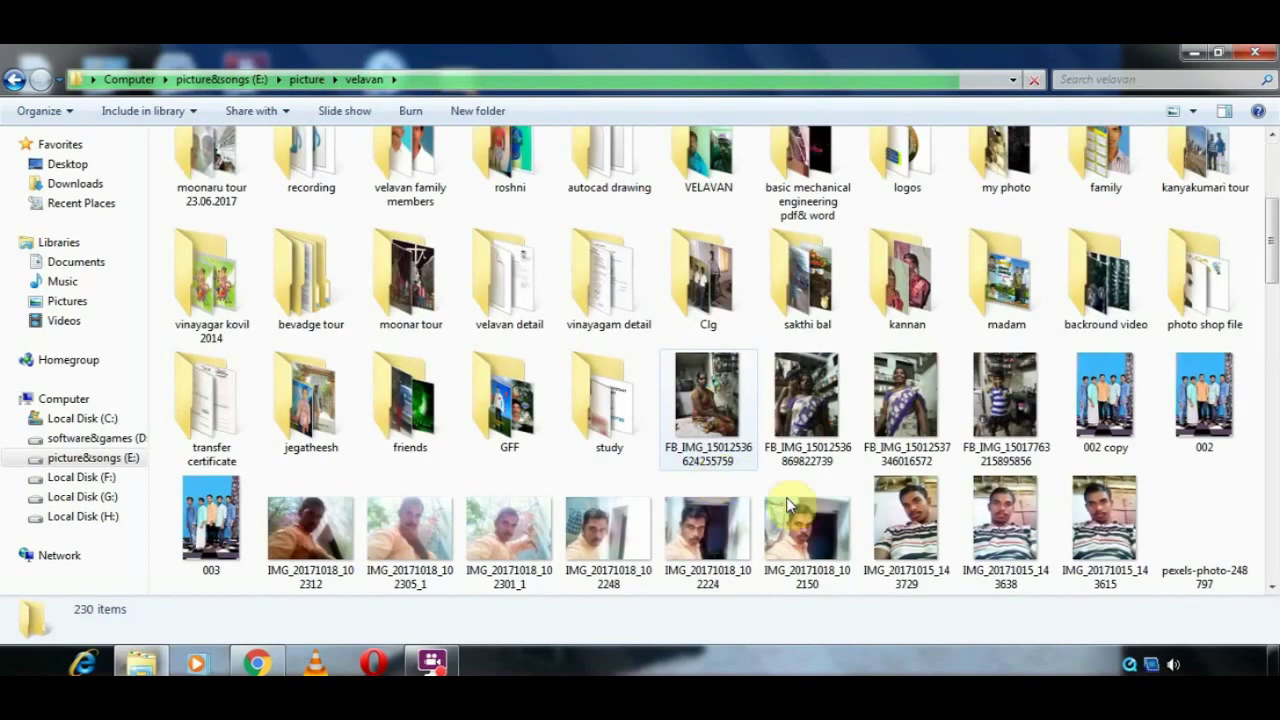
scroll(870, 550, down, 15)
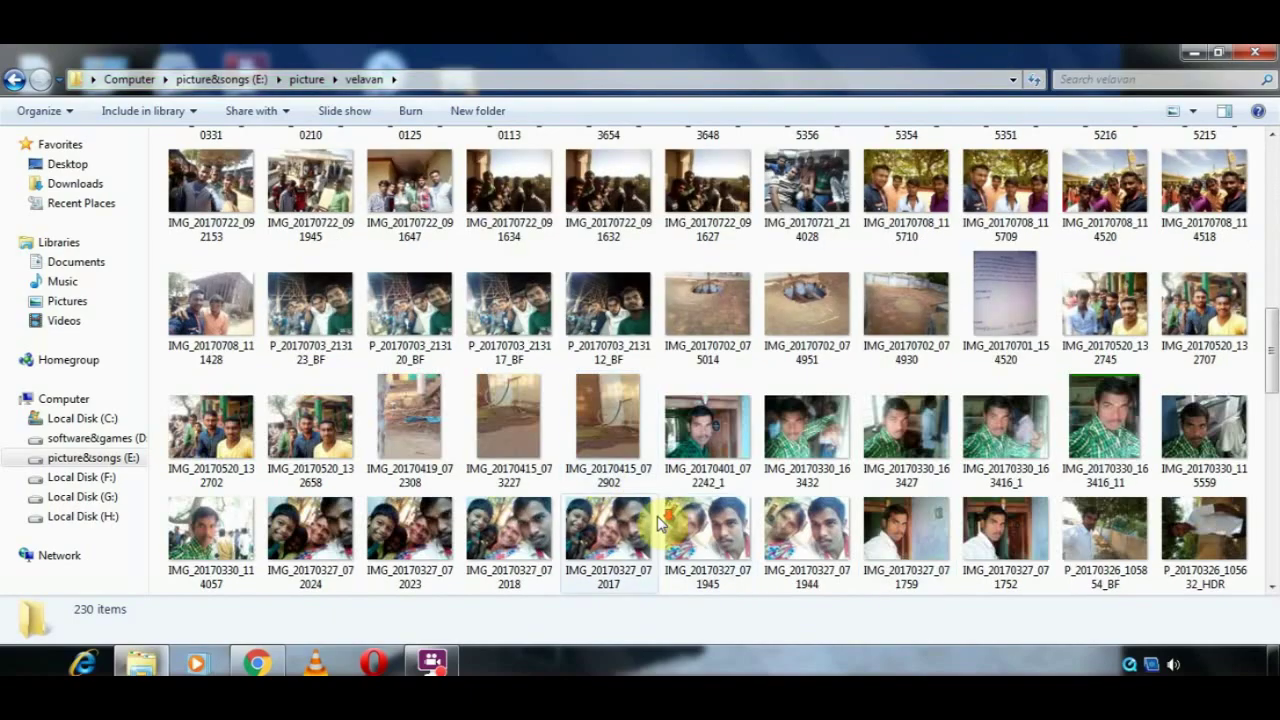
scroll(655, 522, down, 3)
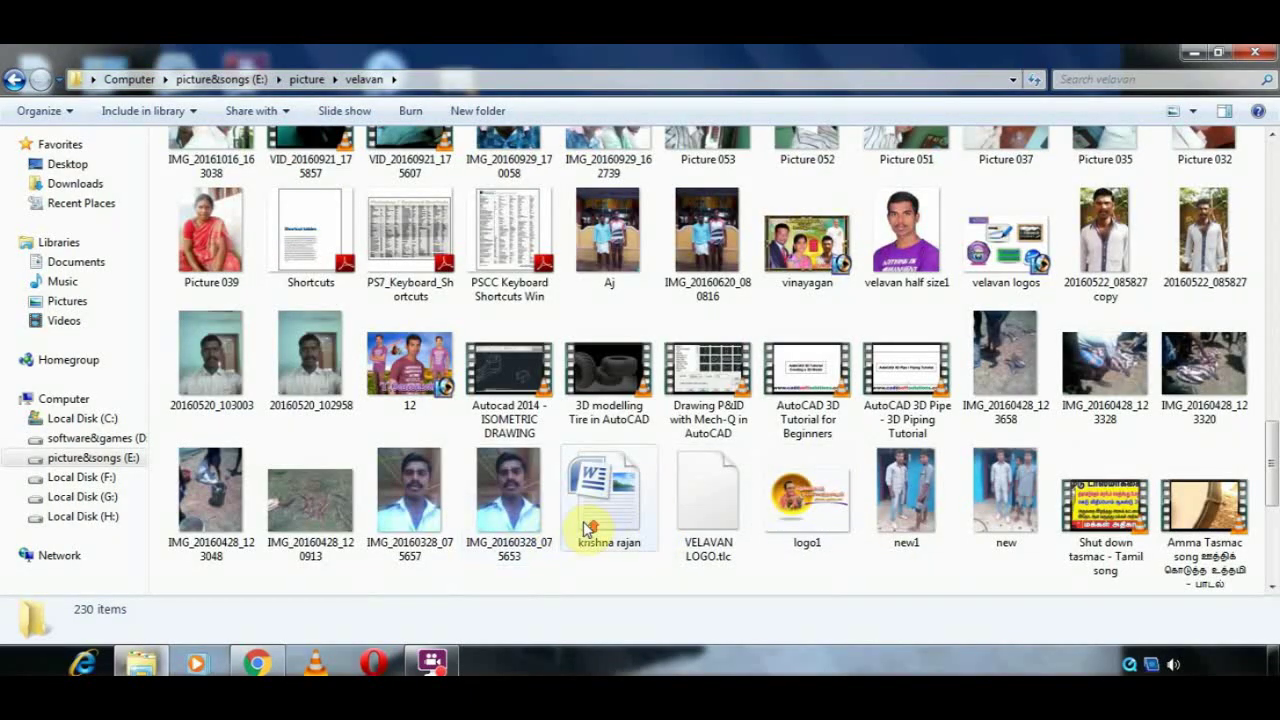
scroll(600, 526, up, 6)
scroll(595, 525, down, 3)
scroll(610, 500, up, 15)
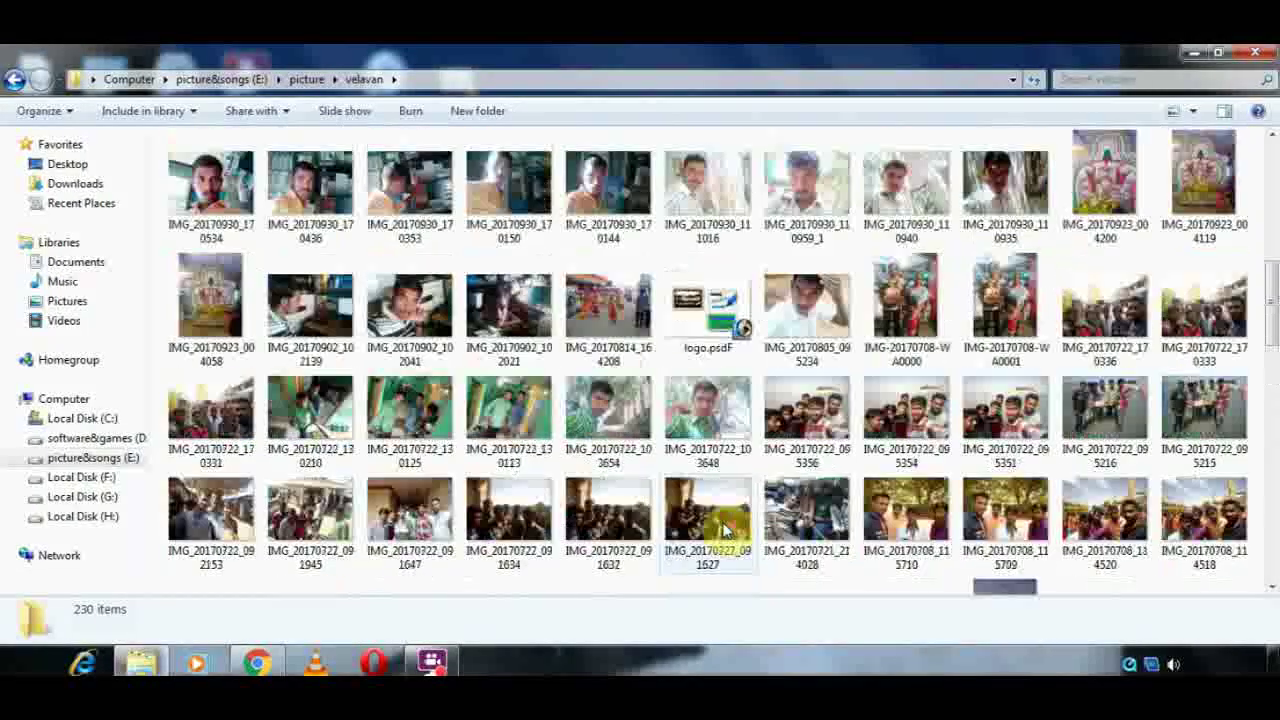
- Open the detail documents folder and select the 'my new photo' image
click(202, 348)
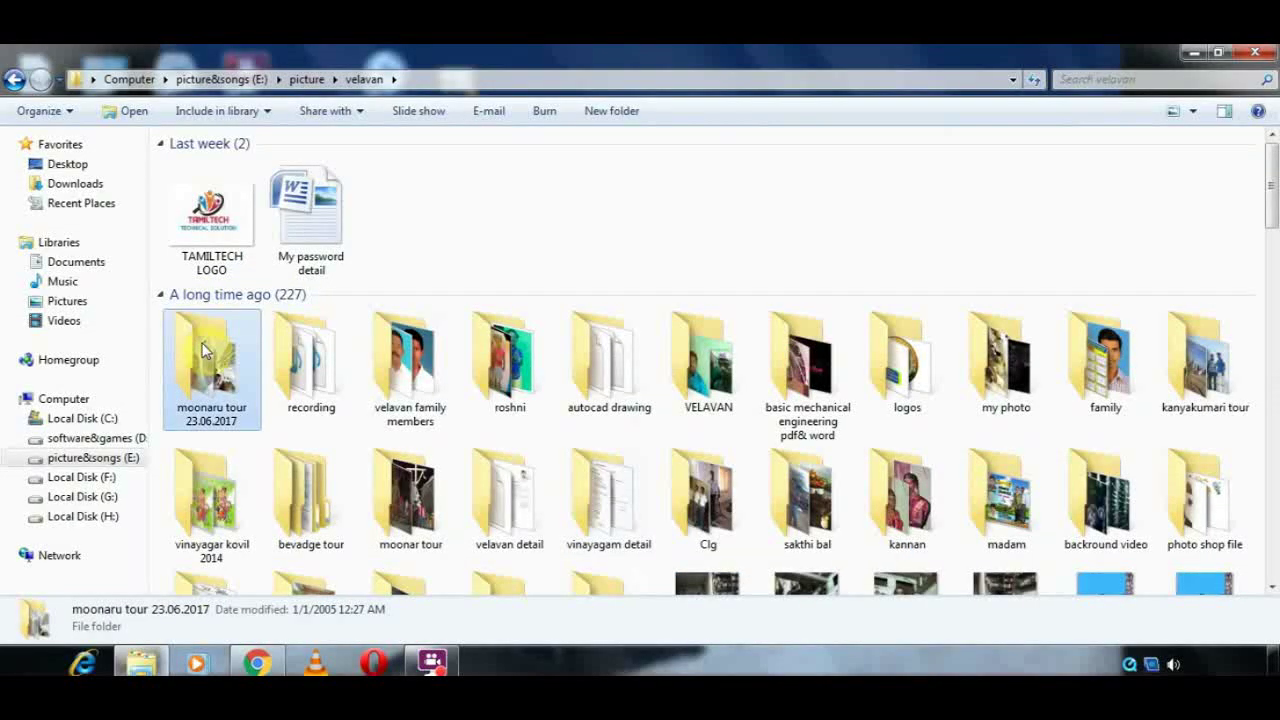
key(v)
key(v)
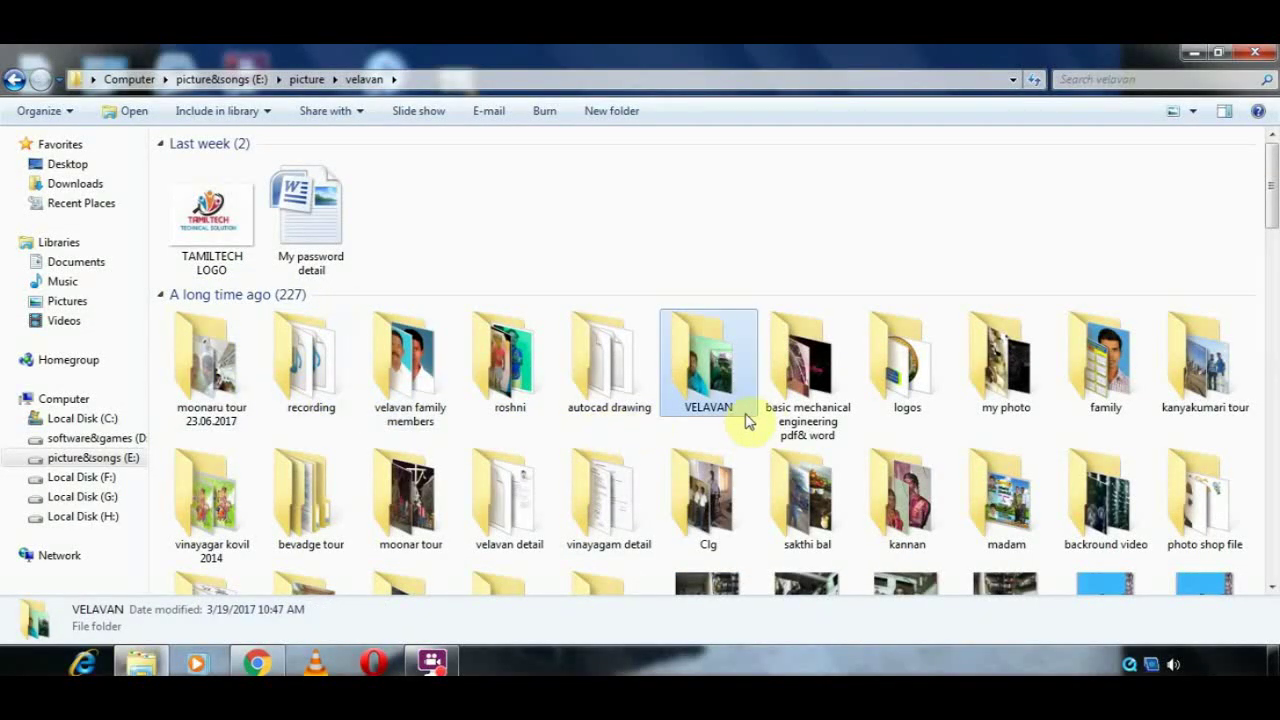
key(v)
key(v)
key(v)
double_click(543, 512)
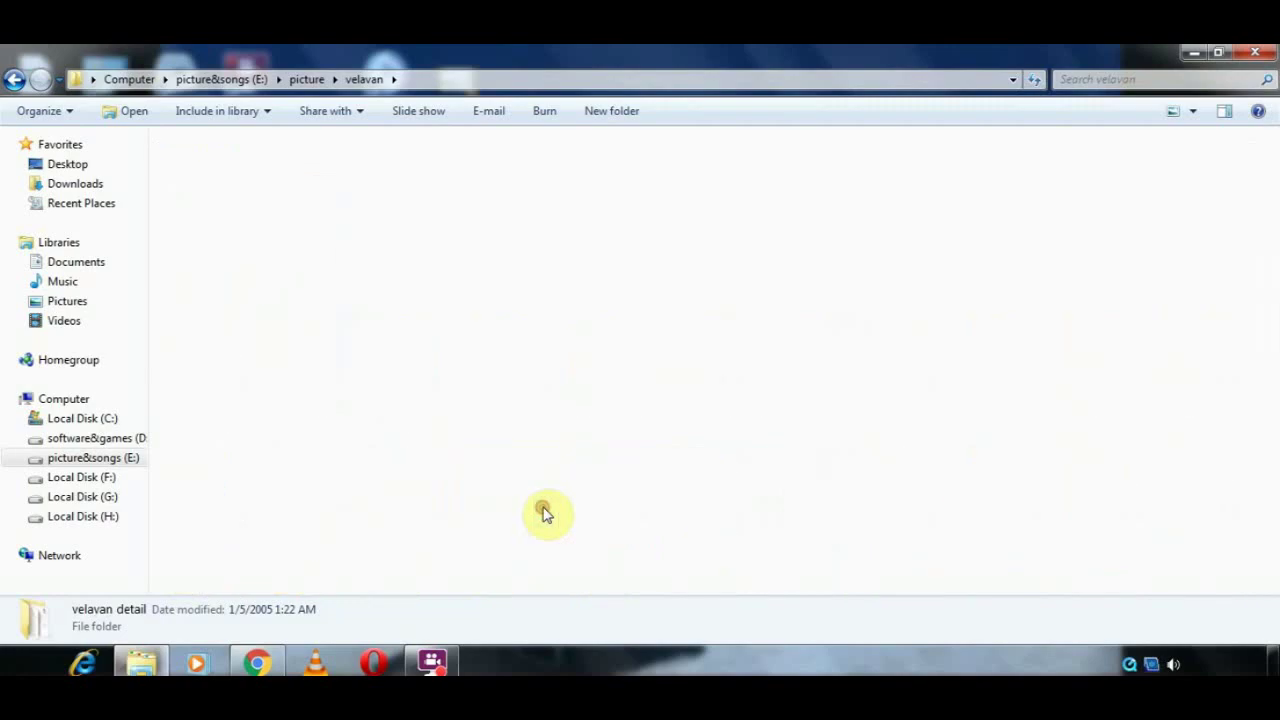
scroll(306, 403, down, 5)
scroll(306, 398, up, 5)
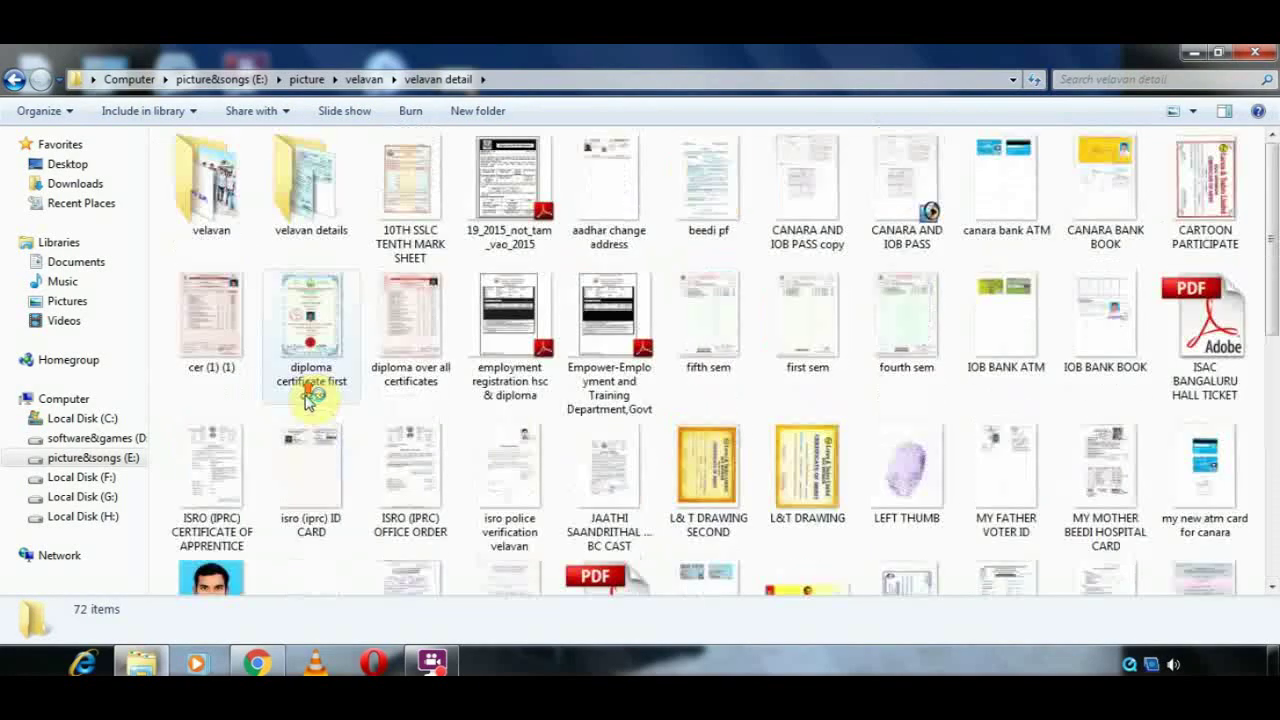
scroll(240, 490, down, 2)
click(210, 370)
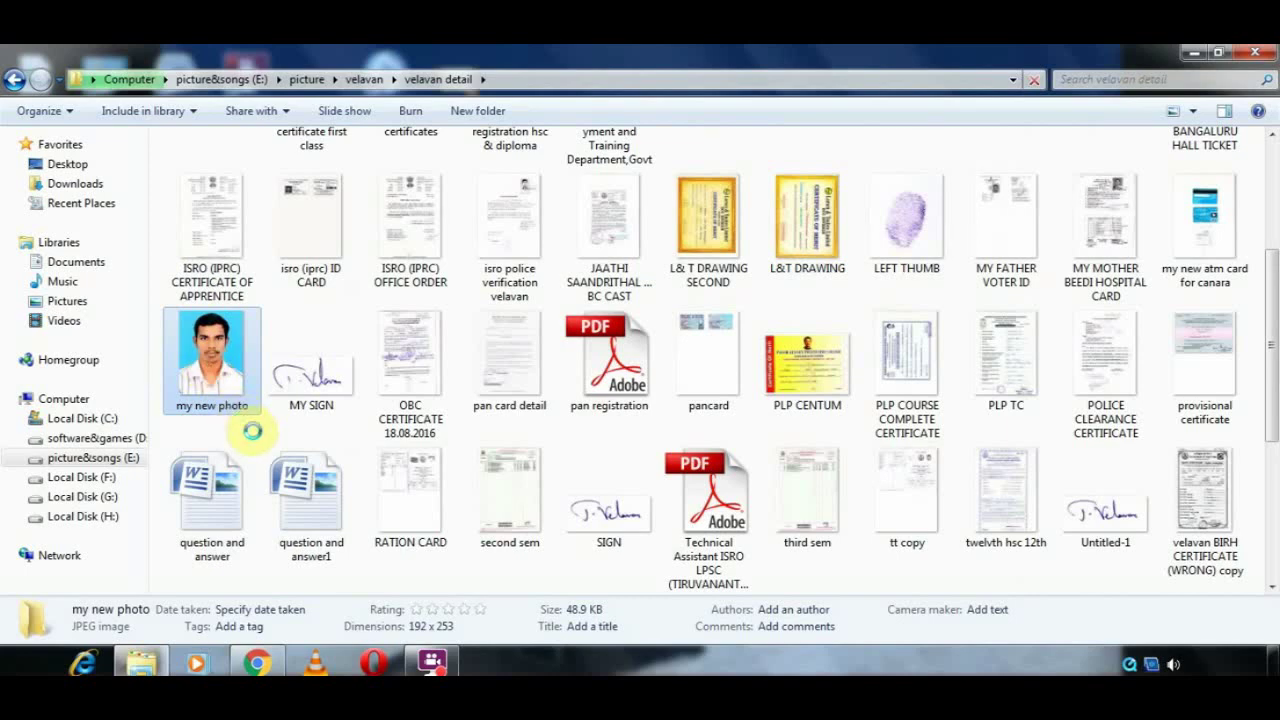
- Copy the 'my new photo' image and paste it onto the desktop
right_click(210, 370)
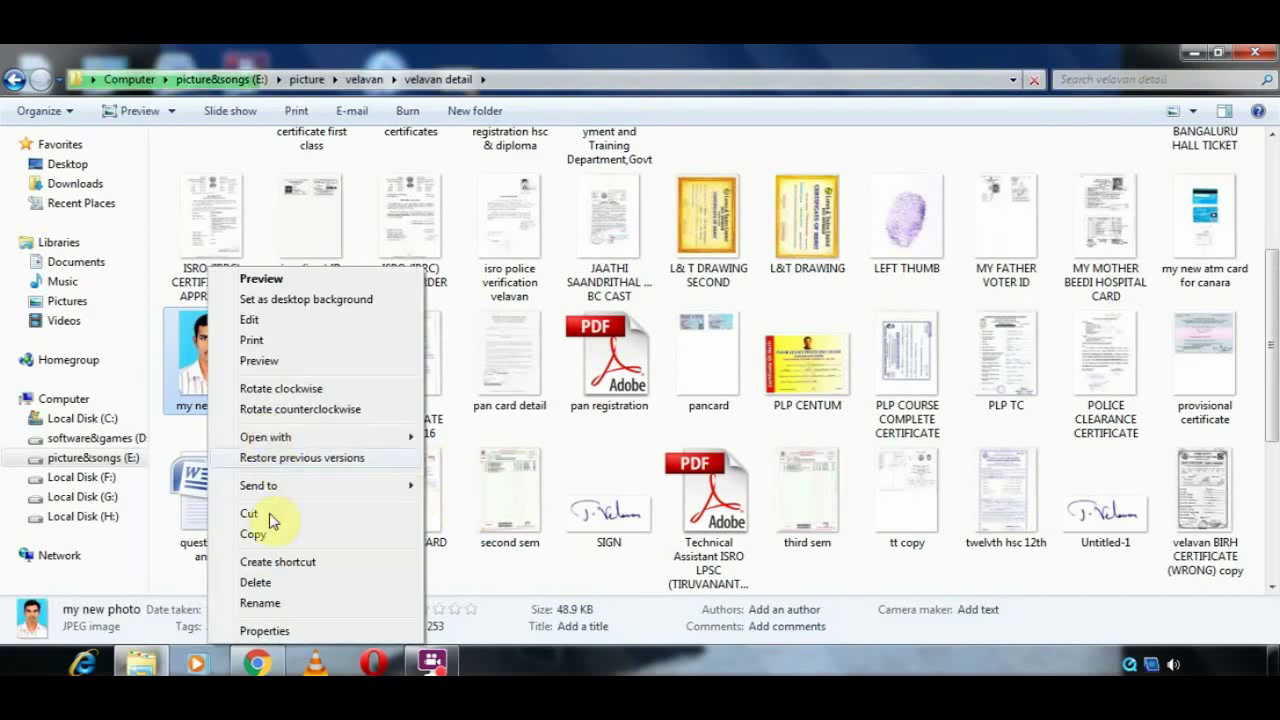
click(330, 532)
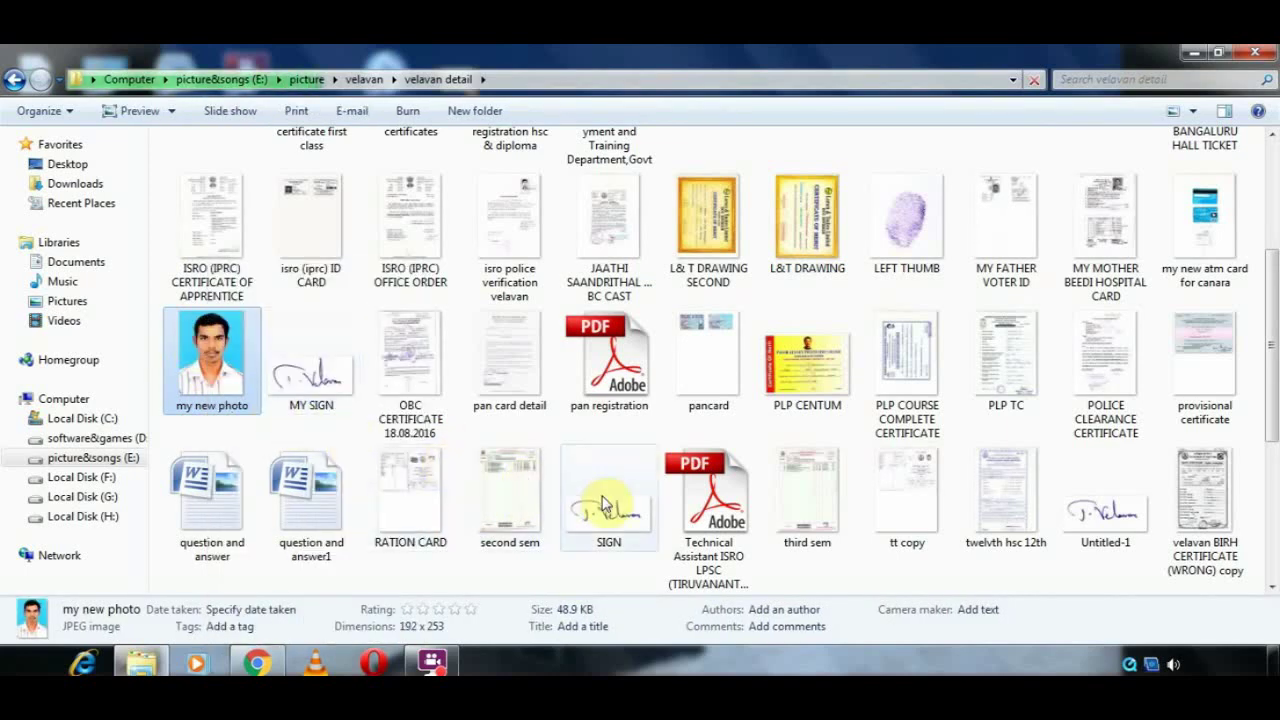
scroll(738, 462, up, 2)
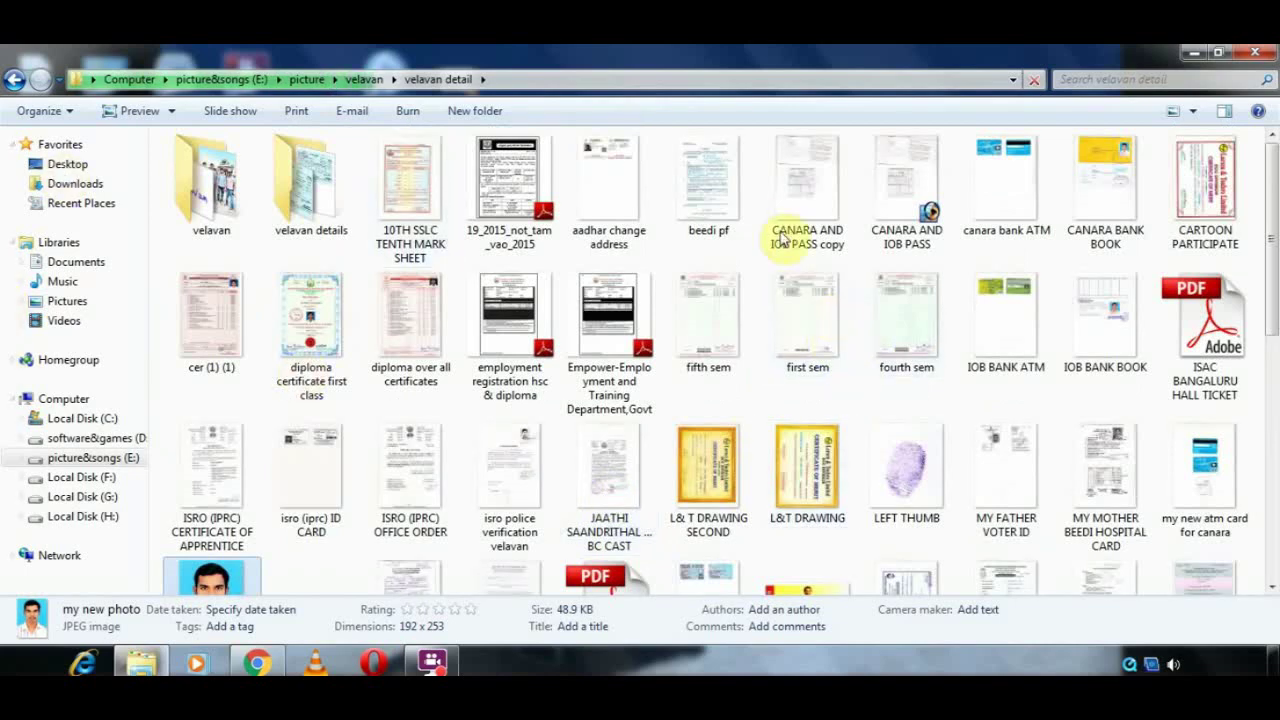
click(600, 217)
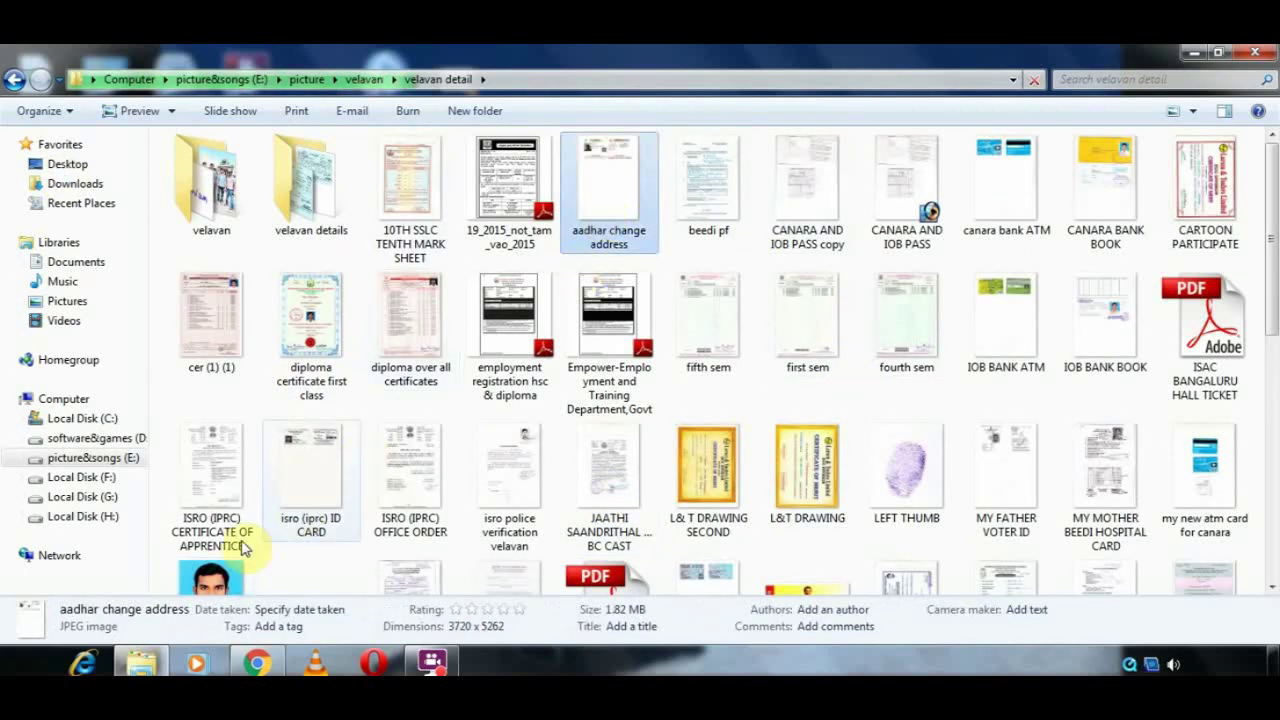
scroll(243, 523, down, 2)
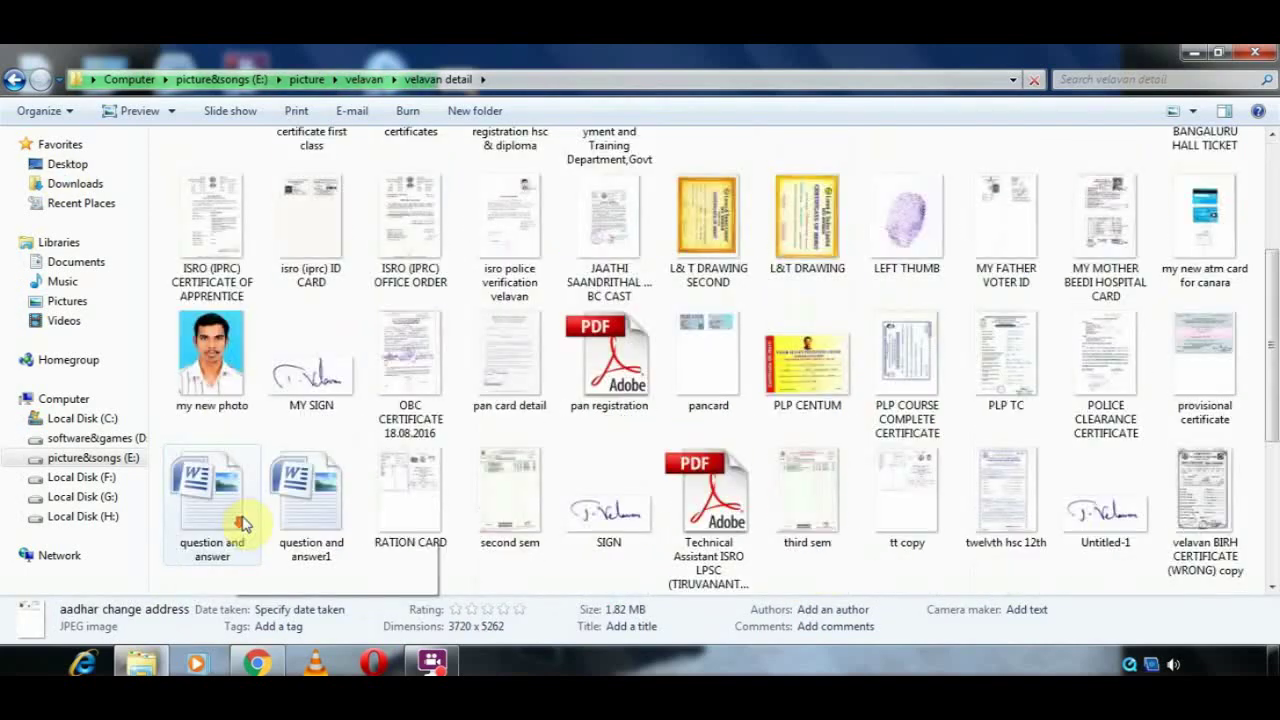
click(212, 393)
scroll(310, 470, up, 2)
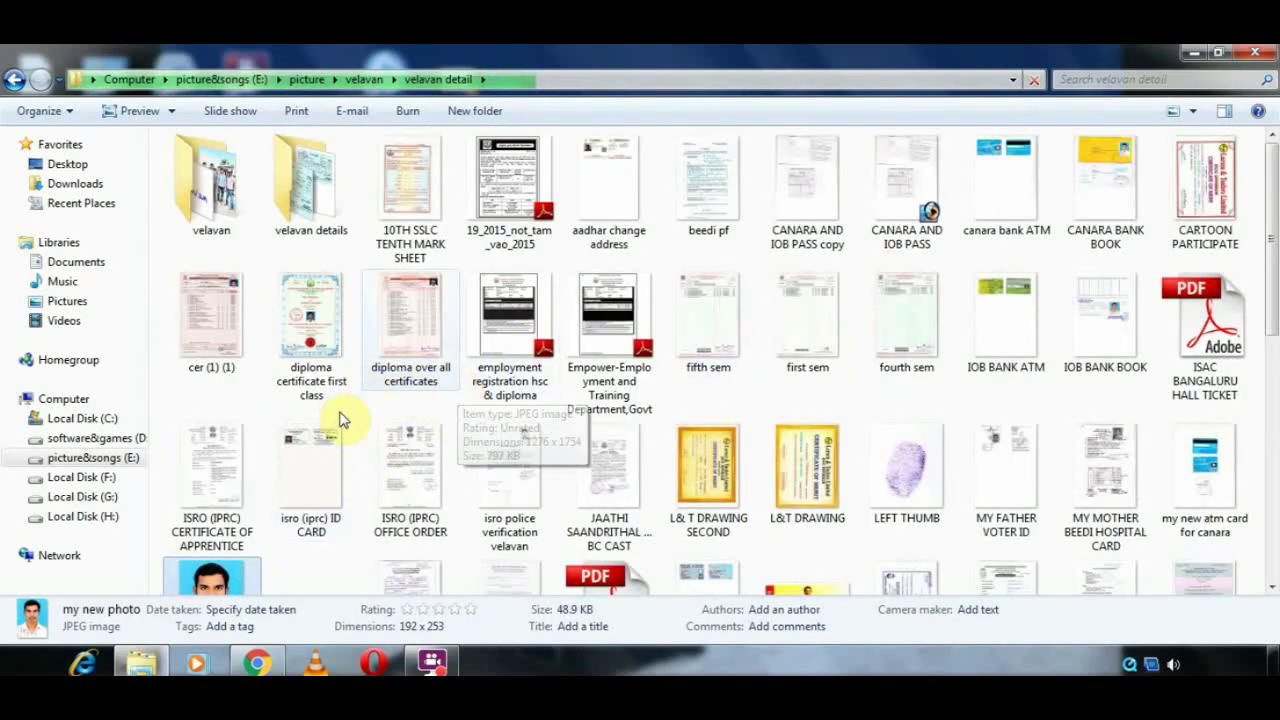
scroll(207, 575, down, 1)
right_click(207, 575)
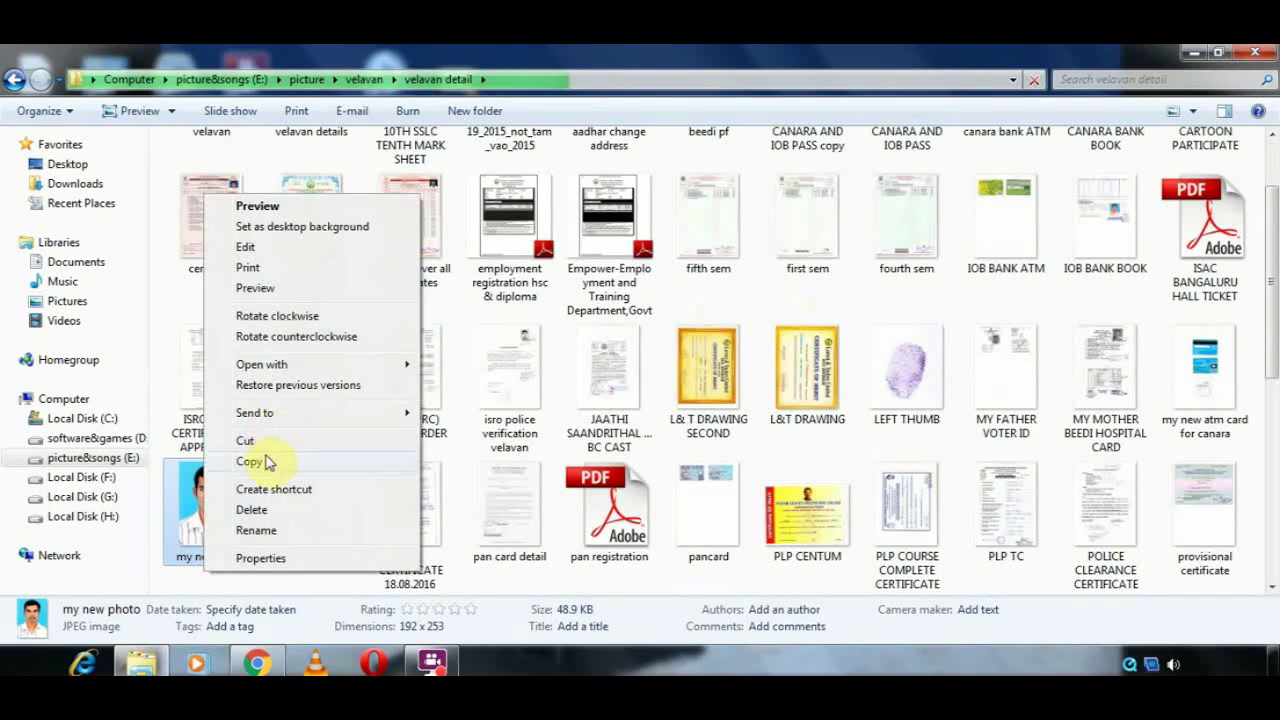
click(250, 461)
click(1192, 51)
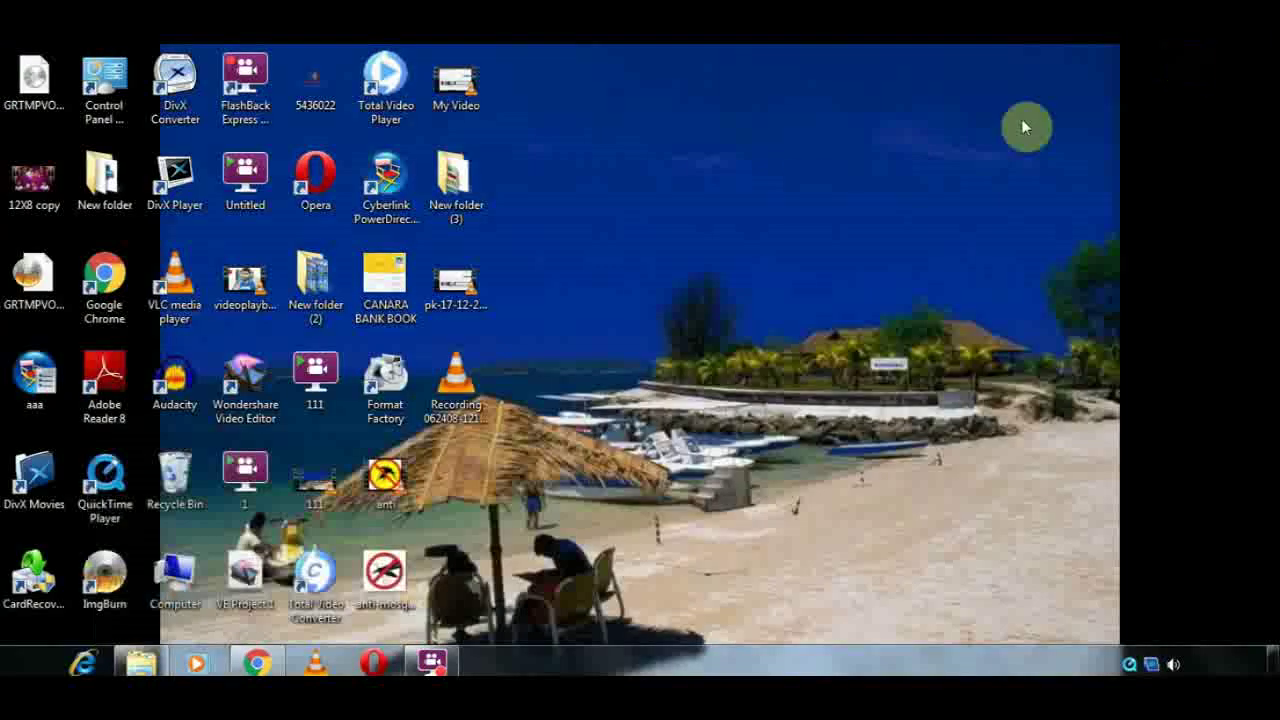
right_click(654, 240)
click(697, 318)
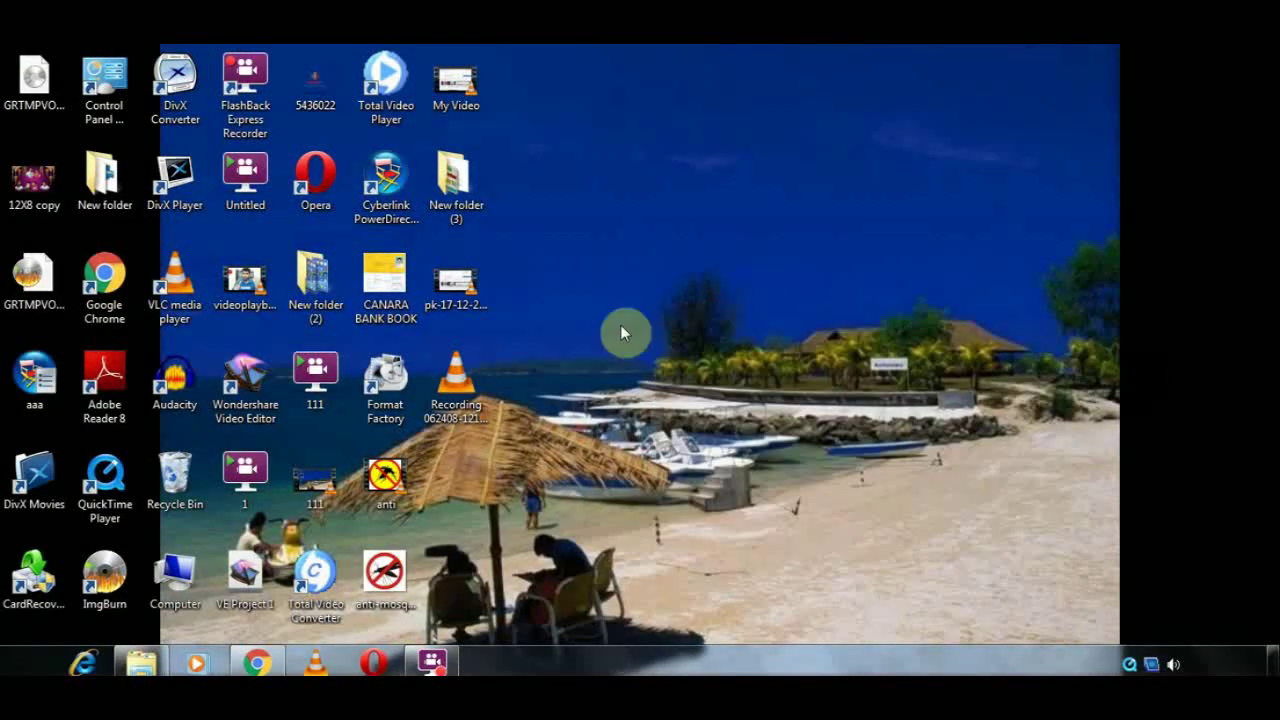
- Copy the 'aadhar change address' image and paste it onto the desktop
click(141, 662)
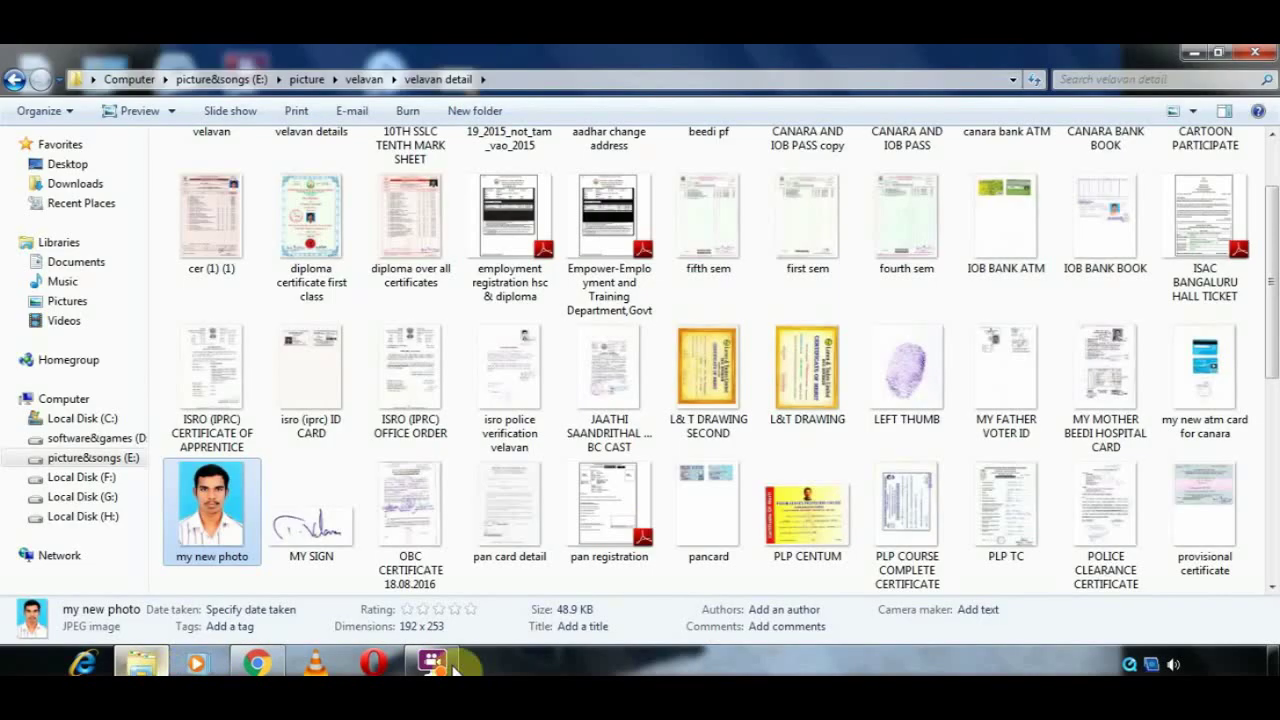
scroll(512, 300, up, 2)
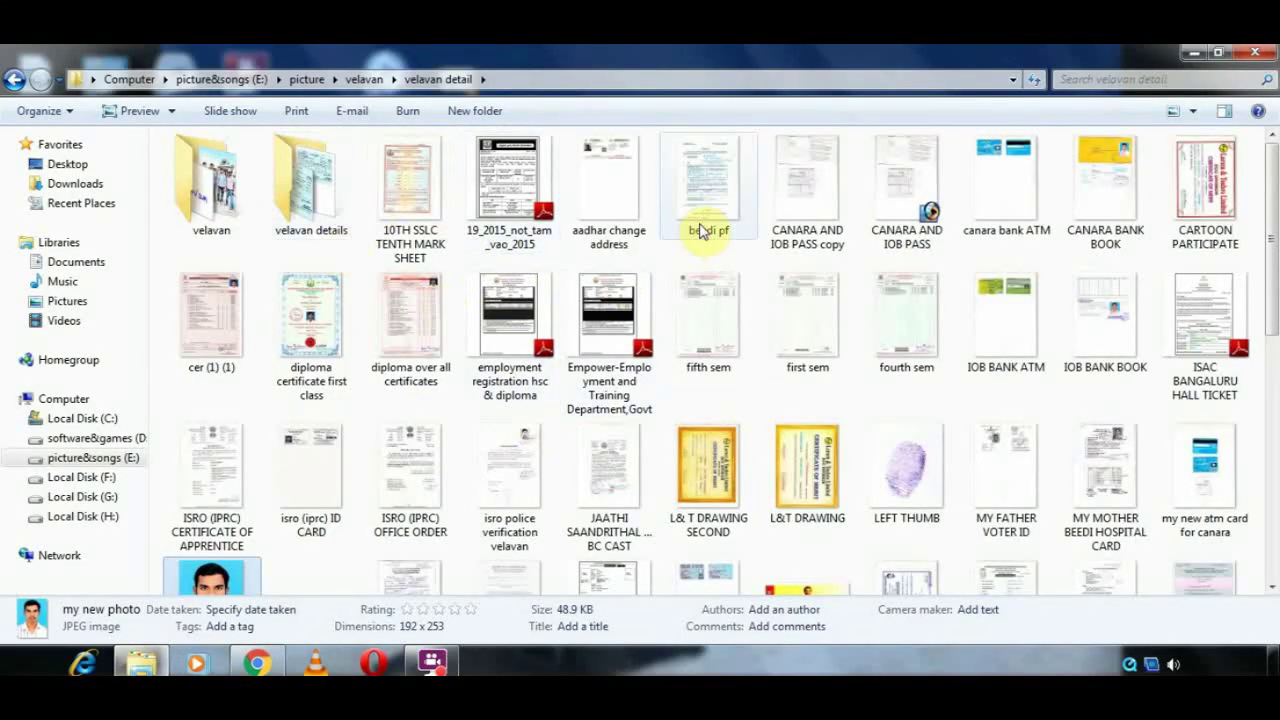
click(603, 234)
right_click(605, 236)
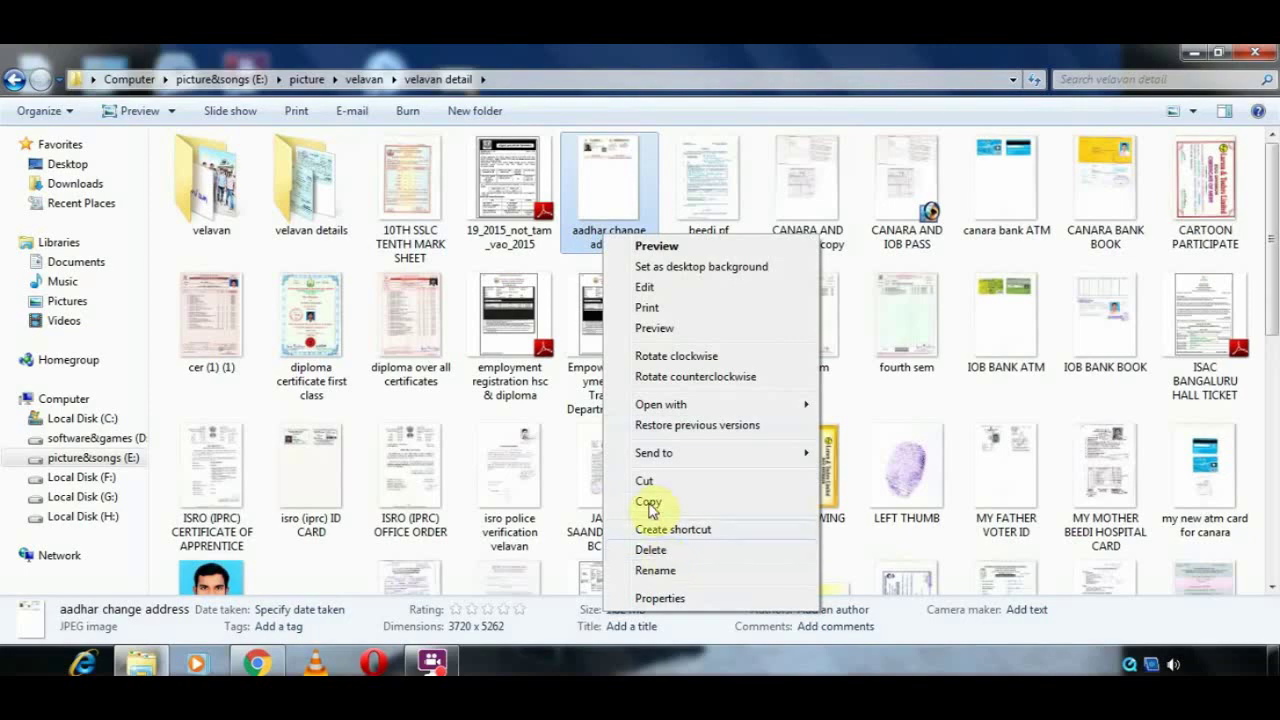
click(650, 503)
click(1190, 51)
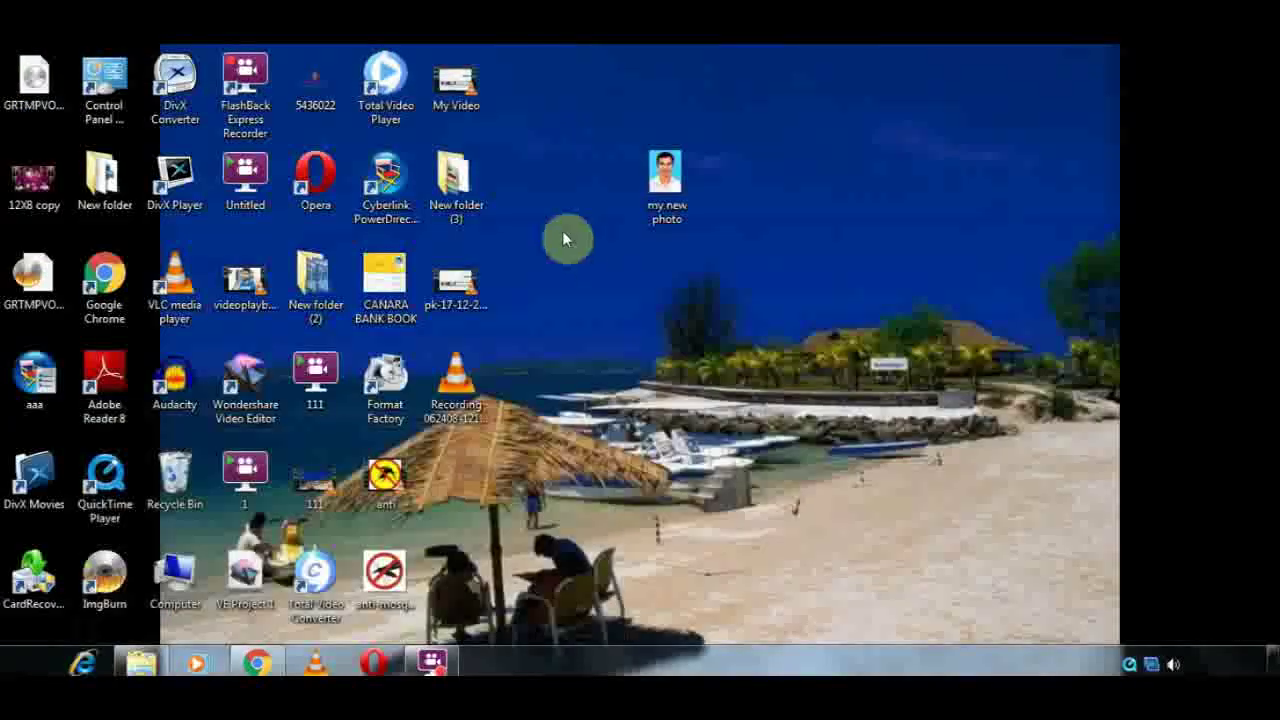
right_click(616, 301)
click(677, 385)
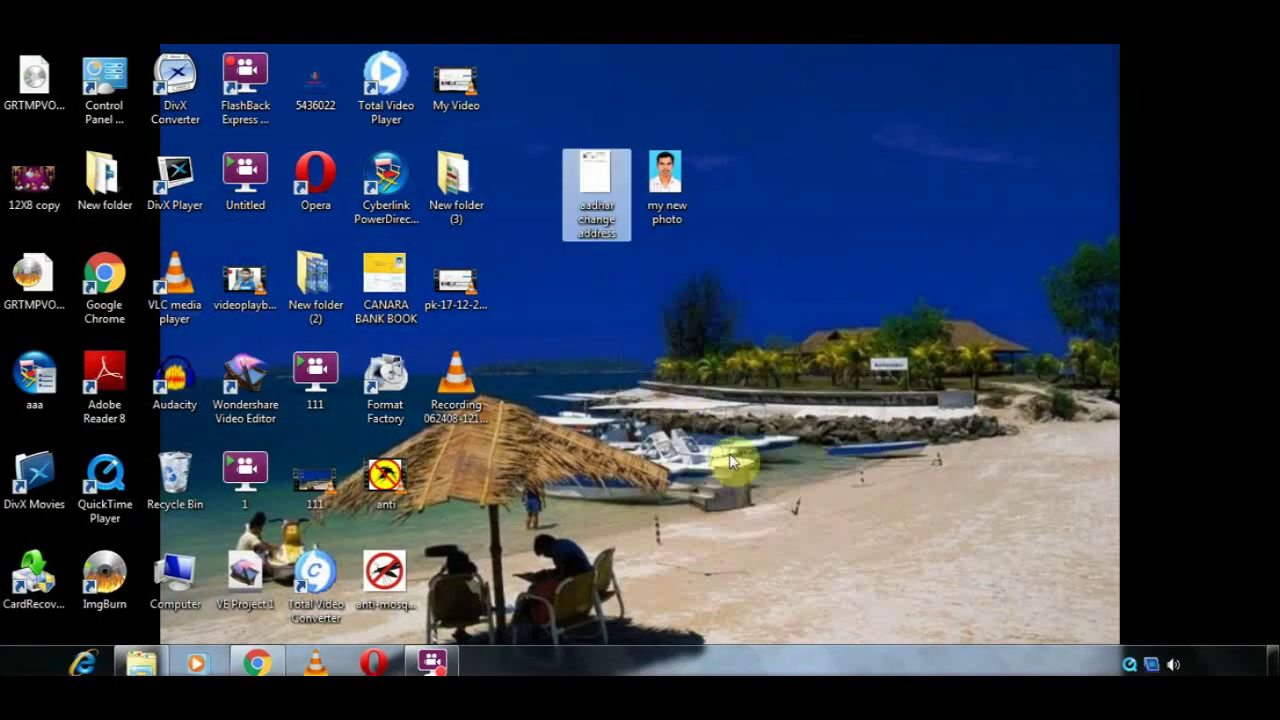
right_click(668, 203)
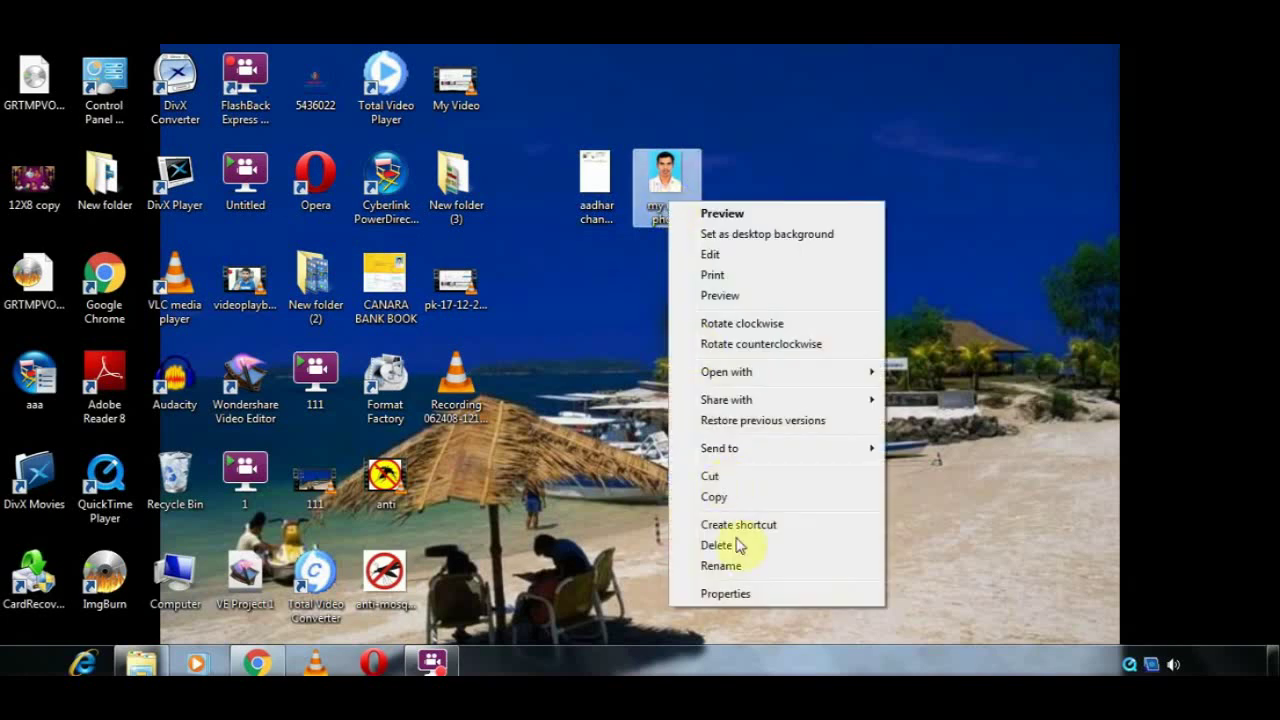
- Check file properties: desktop photo is 48.9 KB, Aadhaar image is 1.82 MB
click(745, 594)
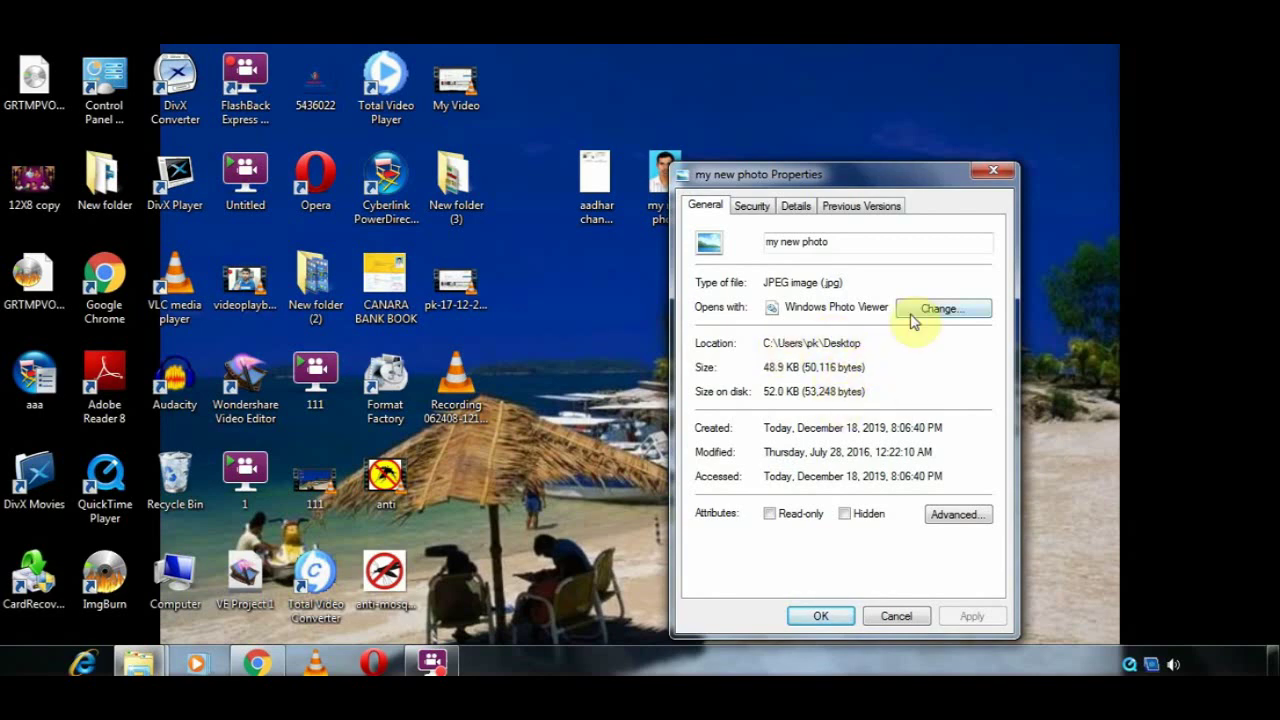
click(996, 180)
click(592, 200)
right_click(590, 213)
click(675, 606)
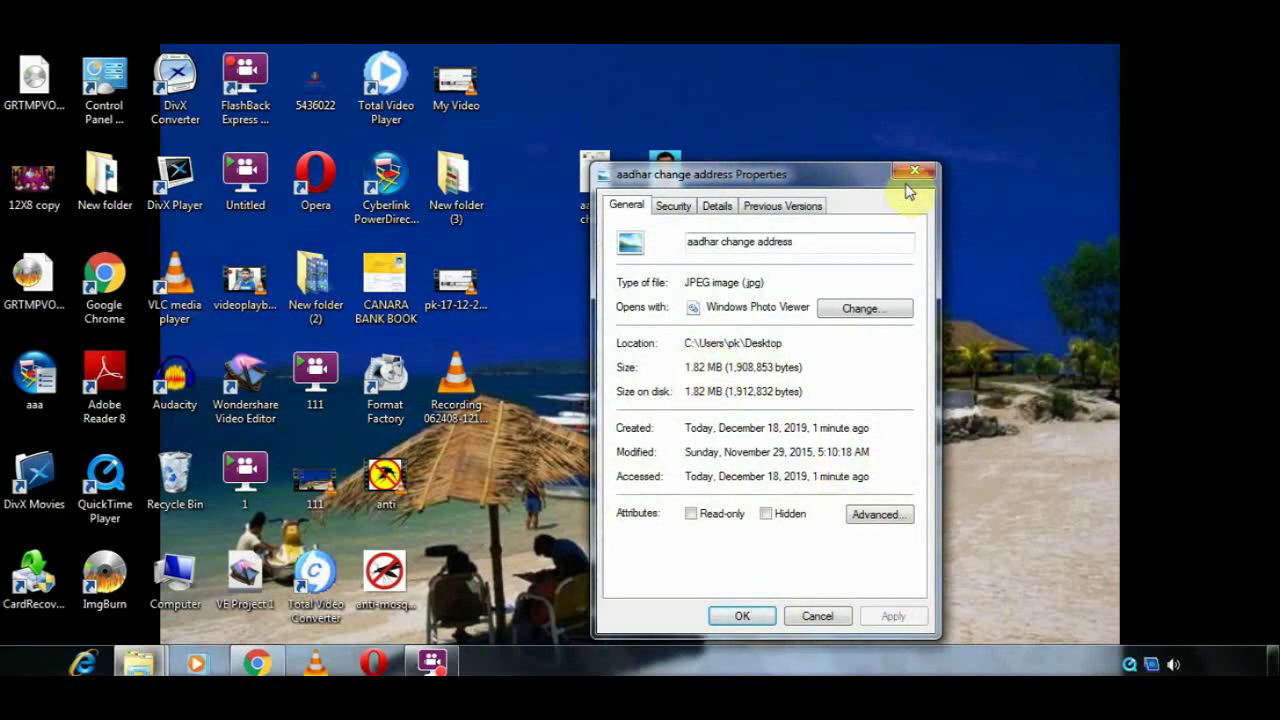
click(913, 171)
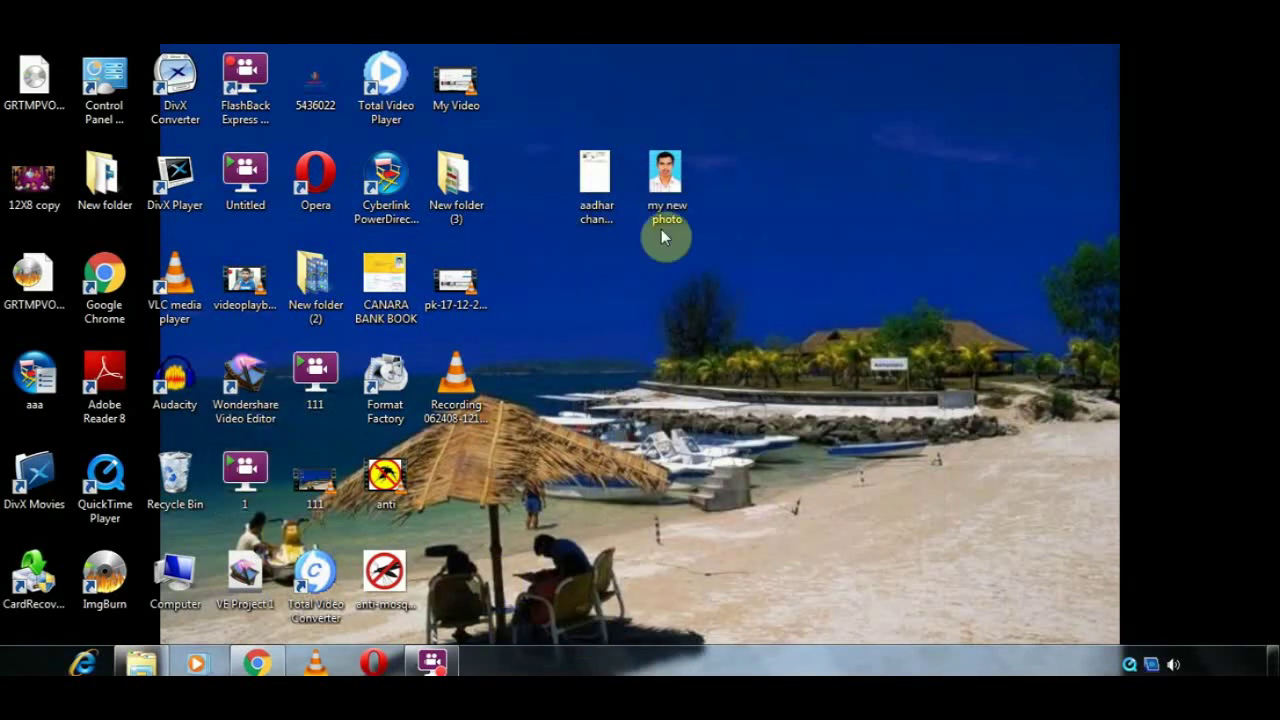
click(259, 664)
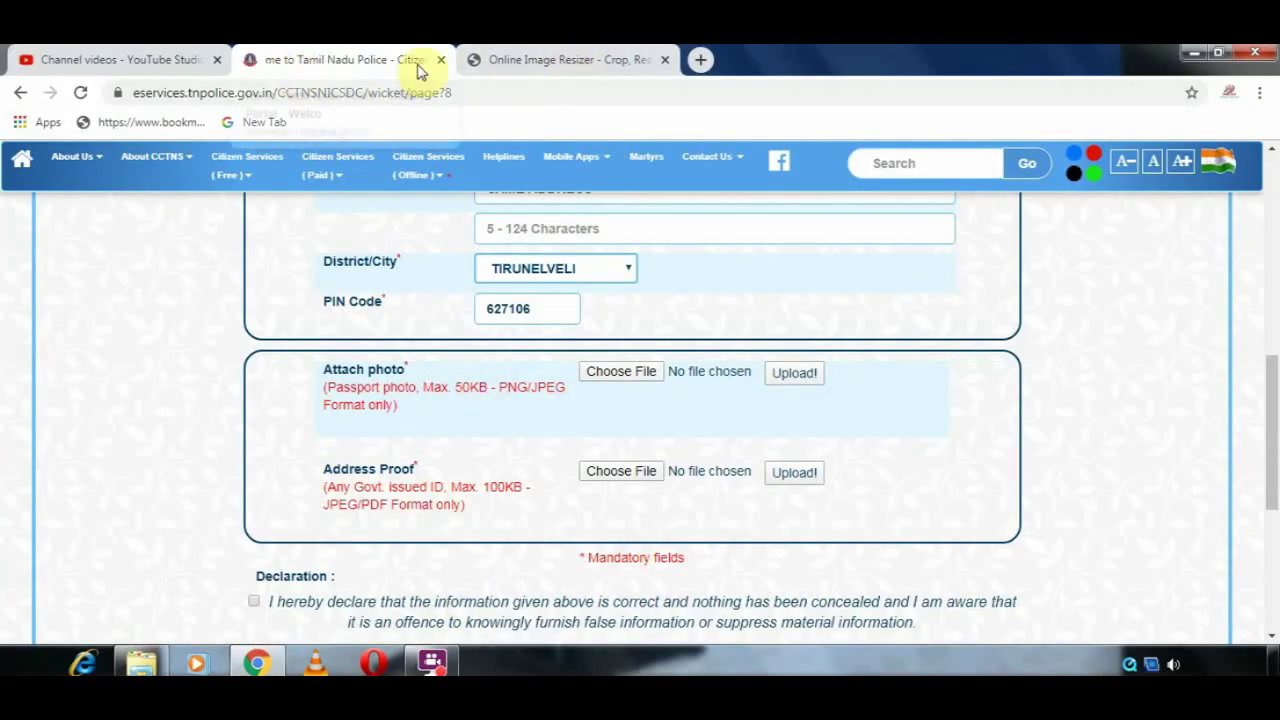
- Upload 'my new photo.jpg' from the desktop to ResizeImage.net
click(560, 59)
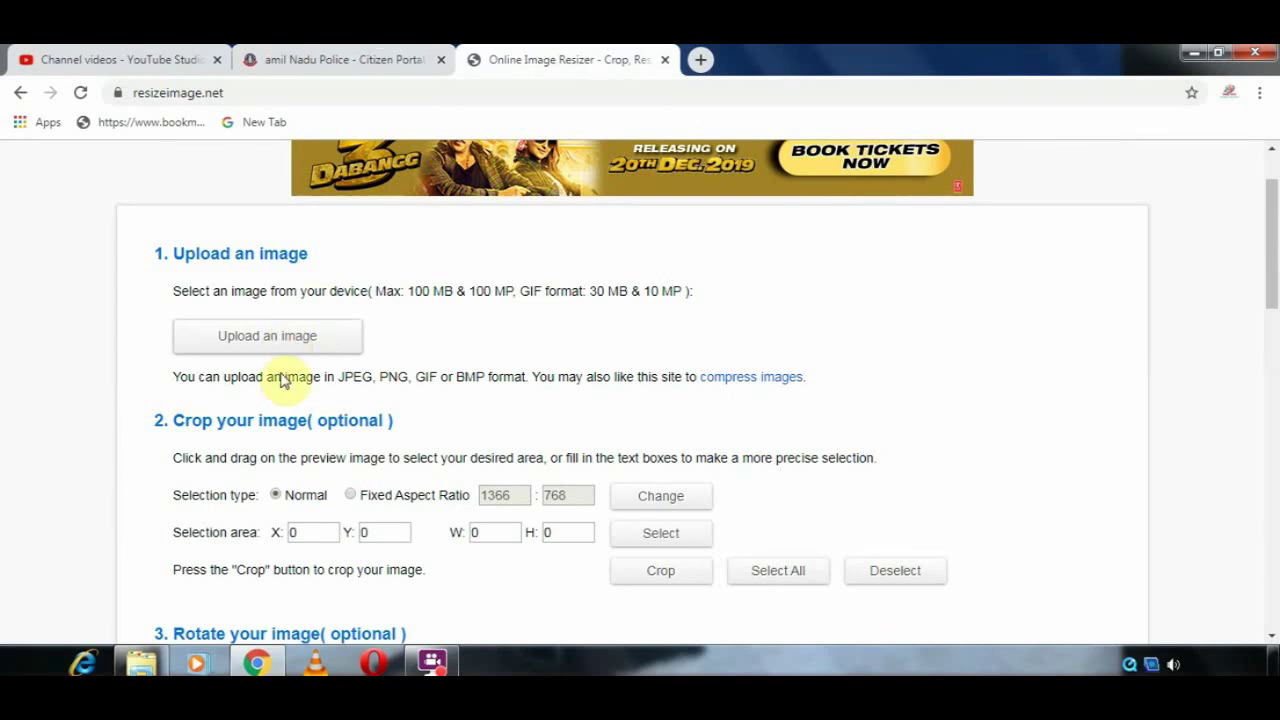
click(258, 333)
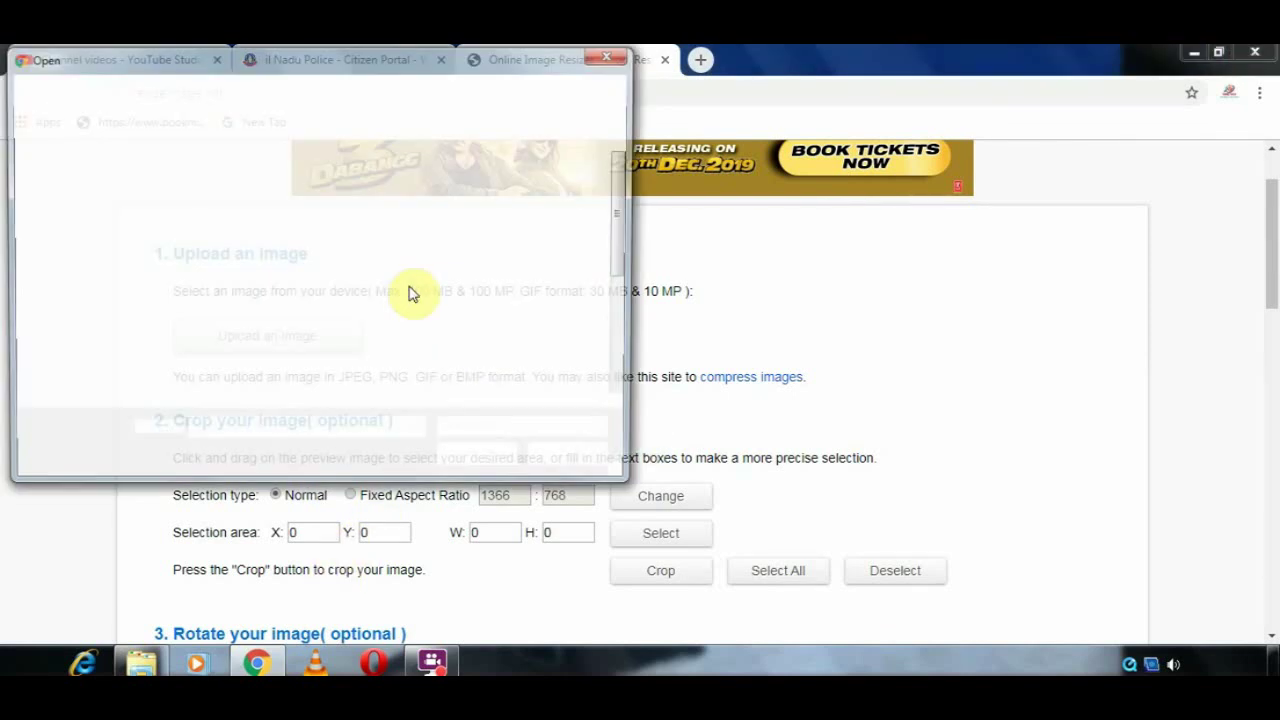
click(72, 171)
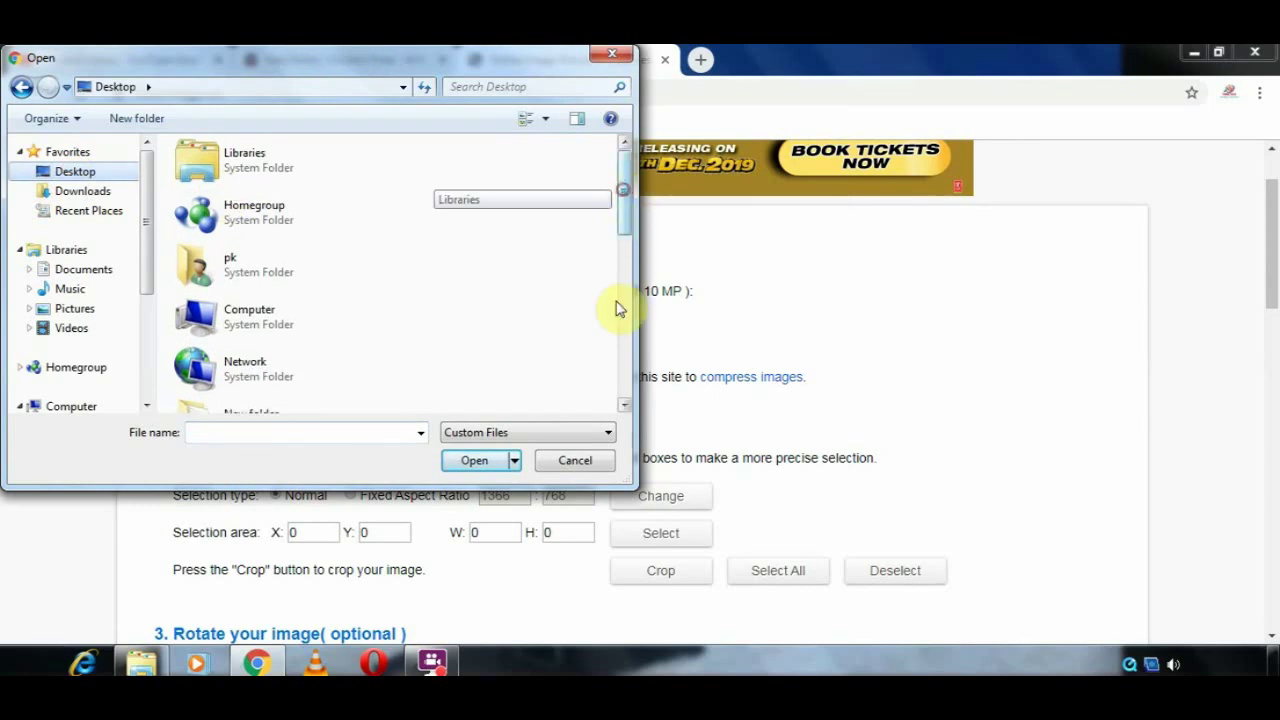
scroll(617, 350, down, 10)
click(222, 385)
double_click(222, 385)
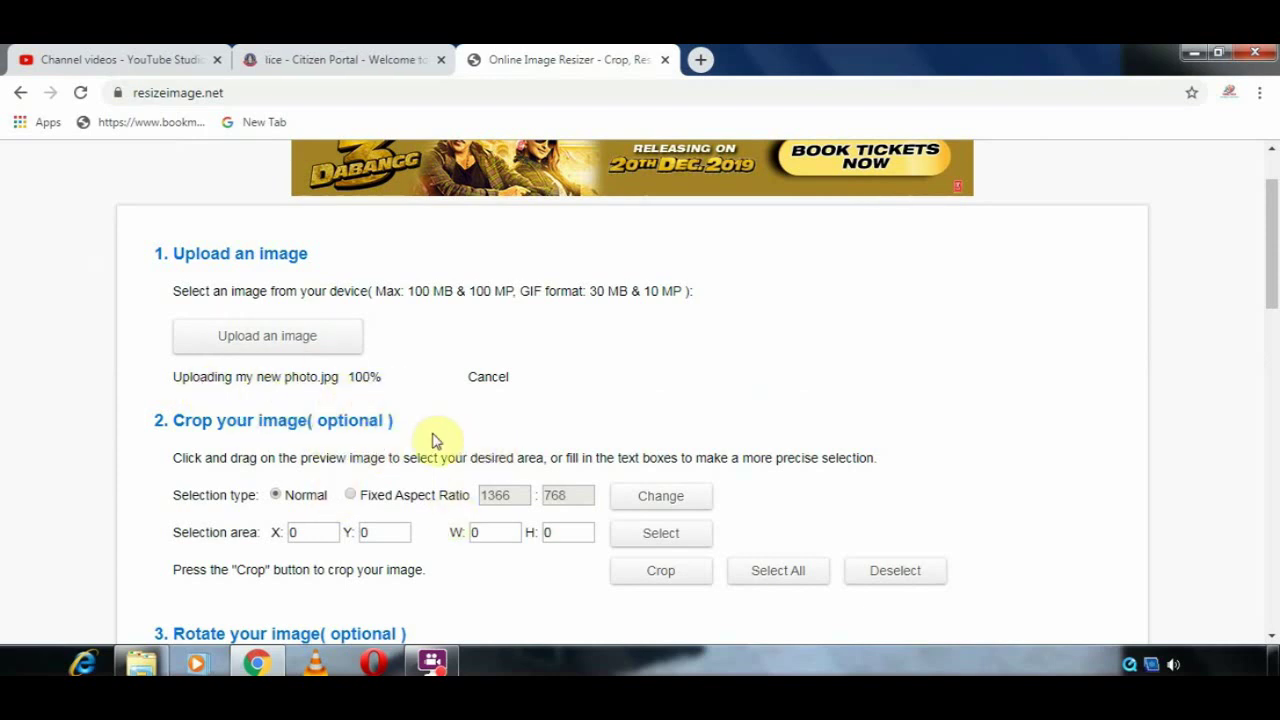
- Try resize scales of 52% and 90%, then set the slider back to 100%
scroll(396, 428, down, 1)
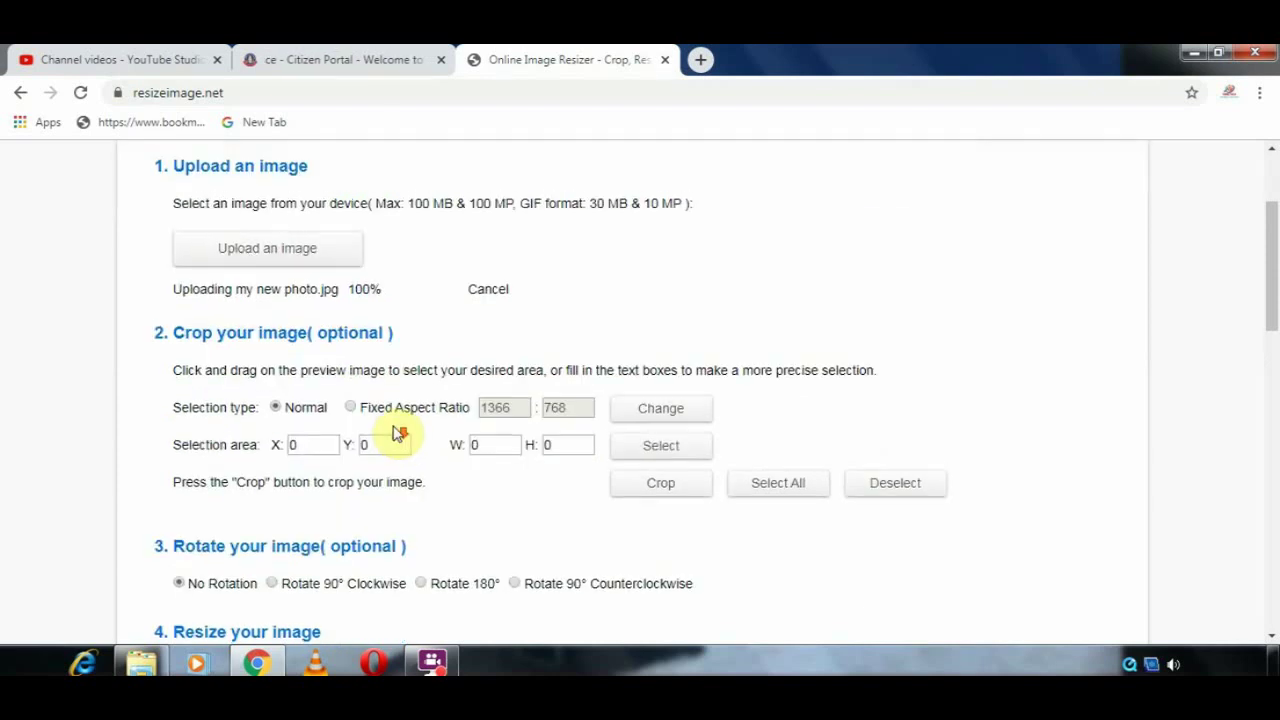
scroll(386, 486, down, 2)
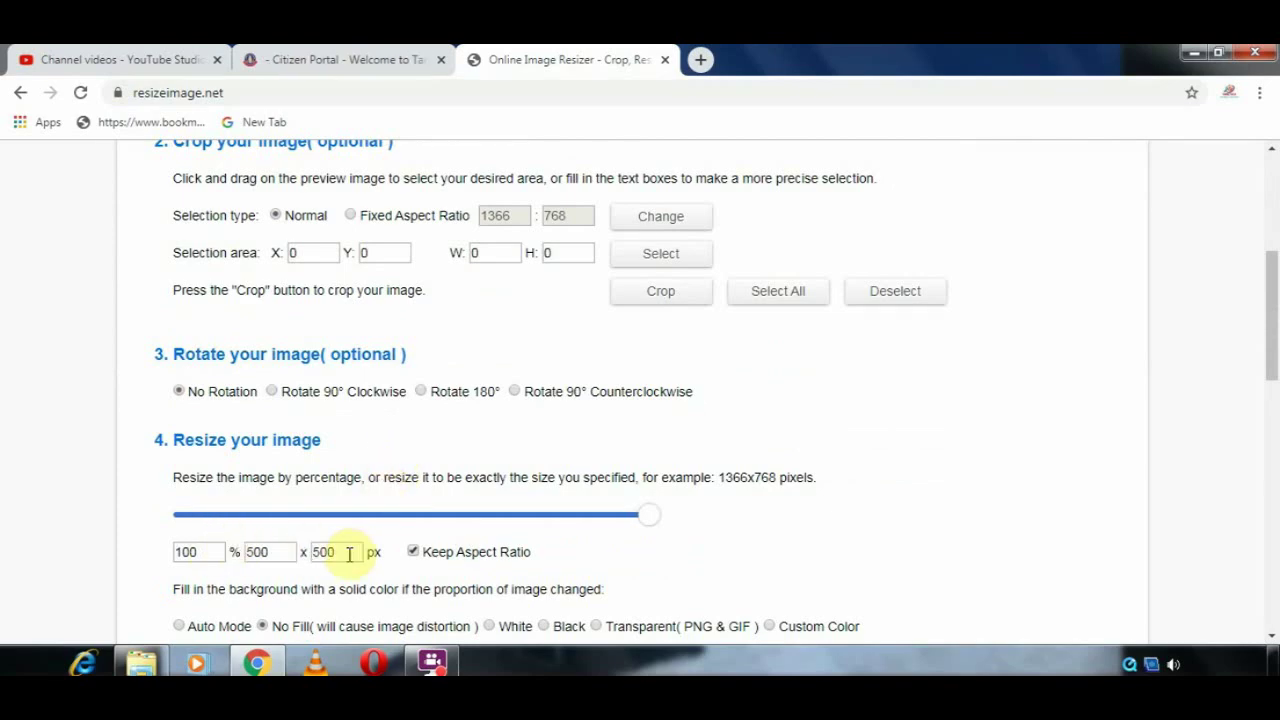
scroll(315, 550, down, 1)
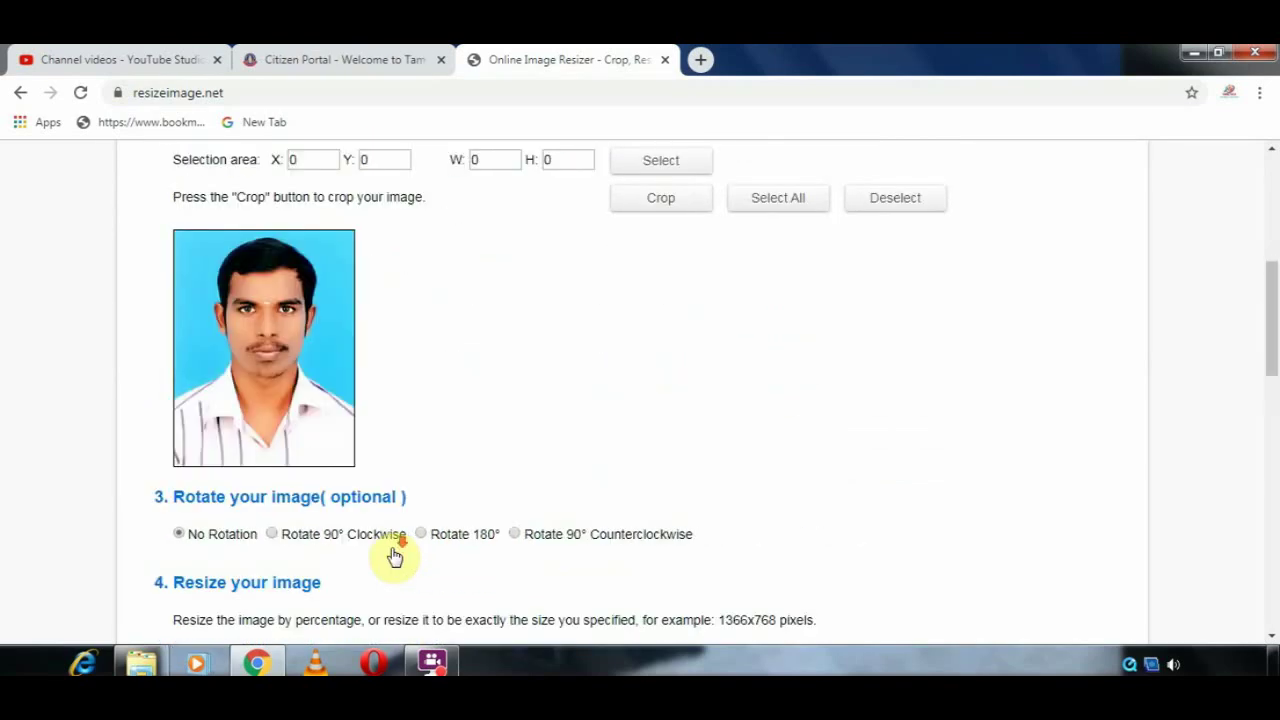
scroll(394, 551, down, 1)
scroll(363, 517, up, 3)
scroll(352, 513, down, 6)
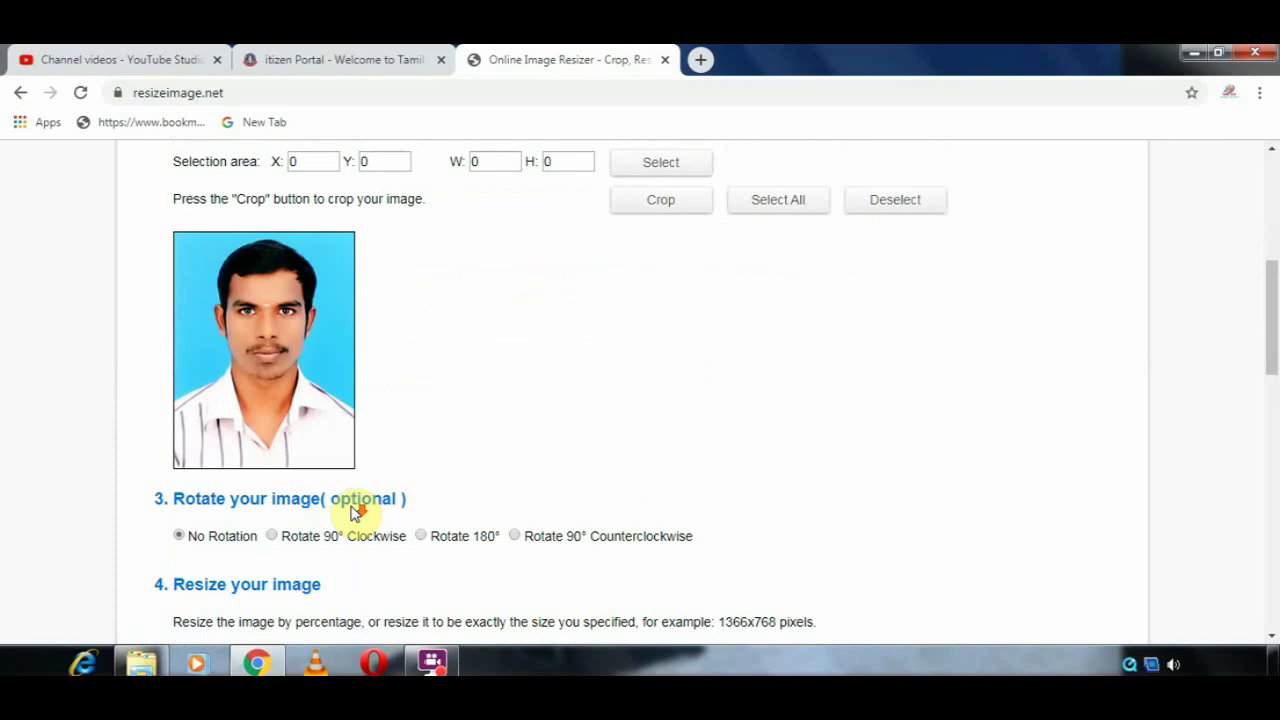
scroll(424, 514, down, 5)
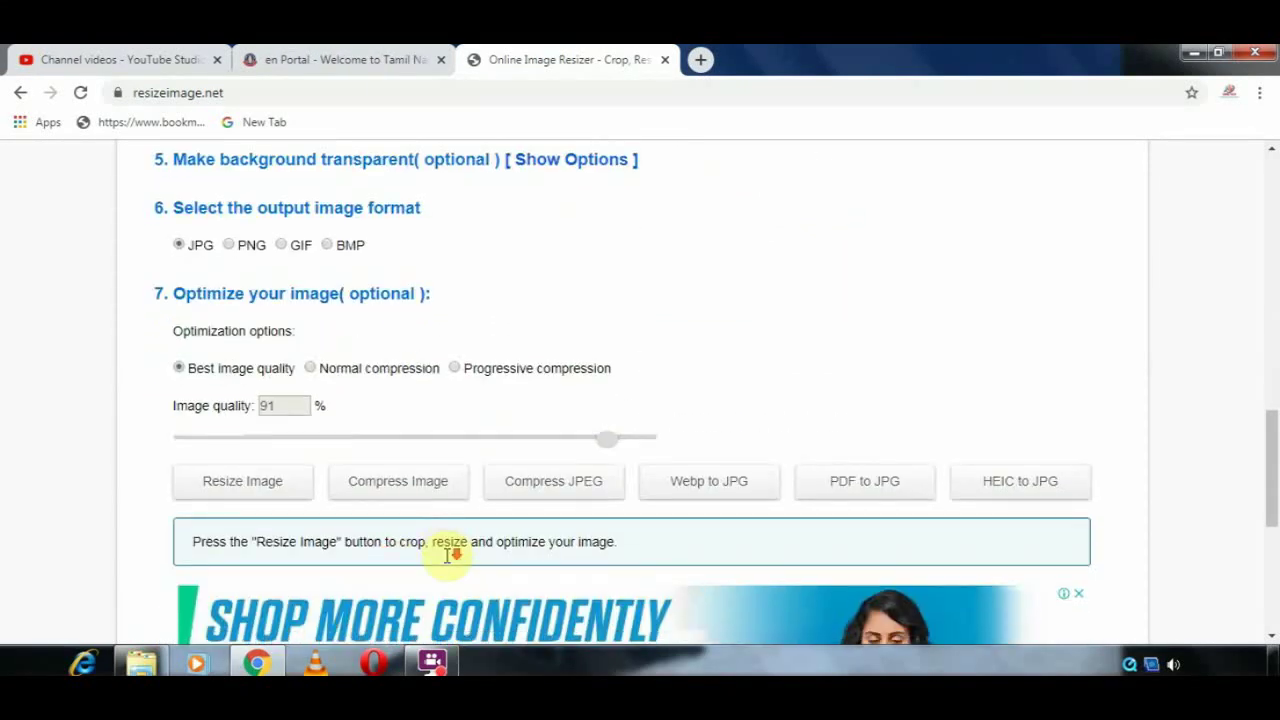
scroll(443, 551, down, 4)
scroll(446, 563, up, 7)
scroll(464, 416, up, 5)
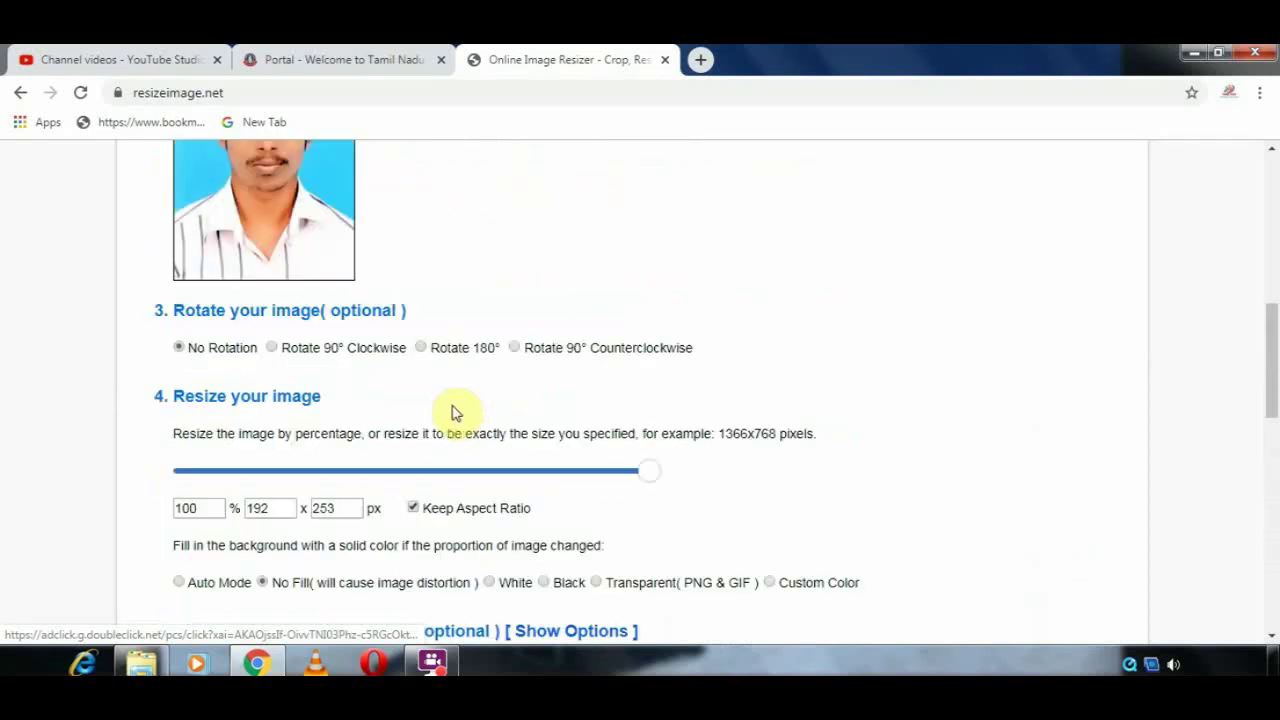
scroll(444, 390, up, 2)
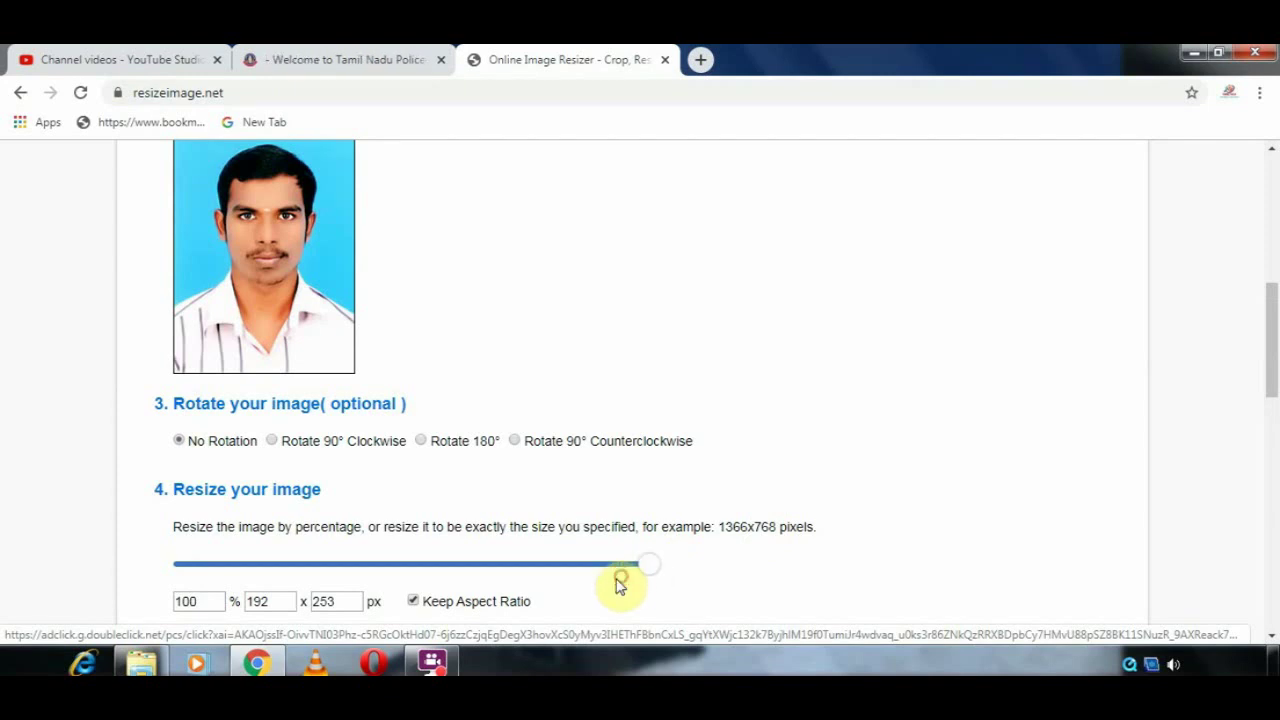
drag(645, 575, 558, 570)
scroll(489, 540, down, 2)
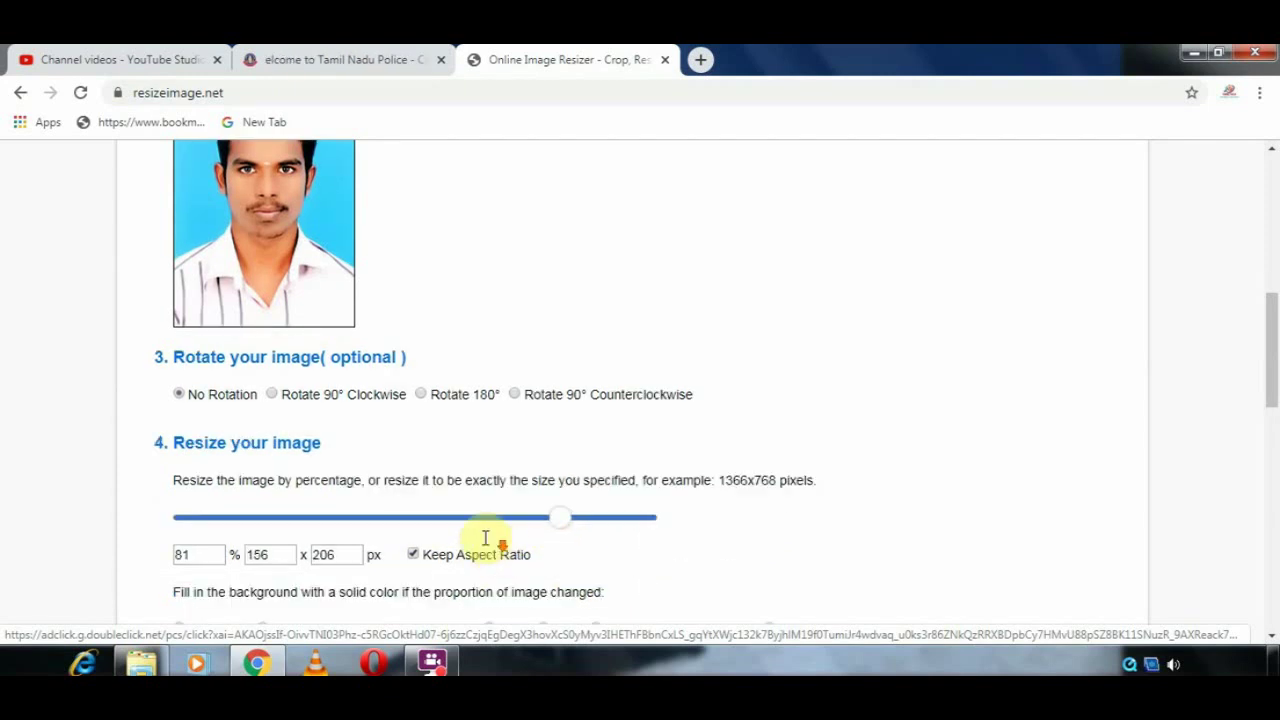
drag(563, 378, 602, 378)
click(655, 380)
scroll(586, 457, up, 3)
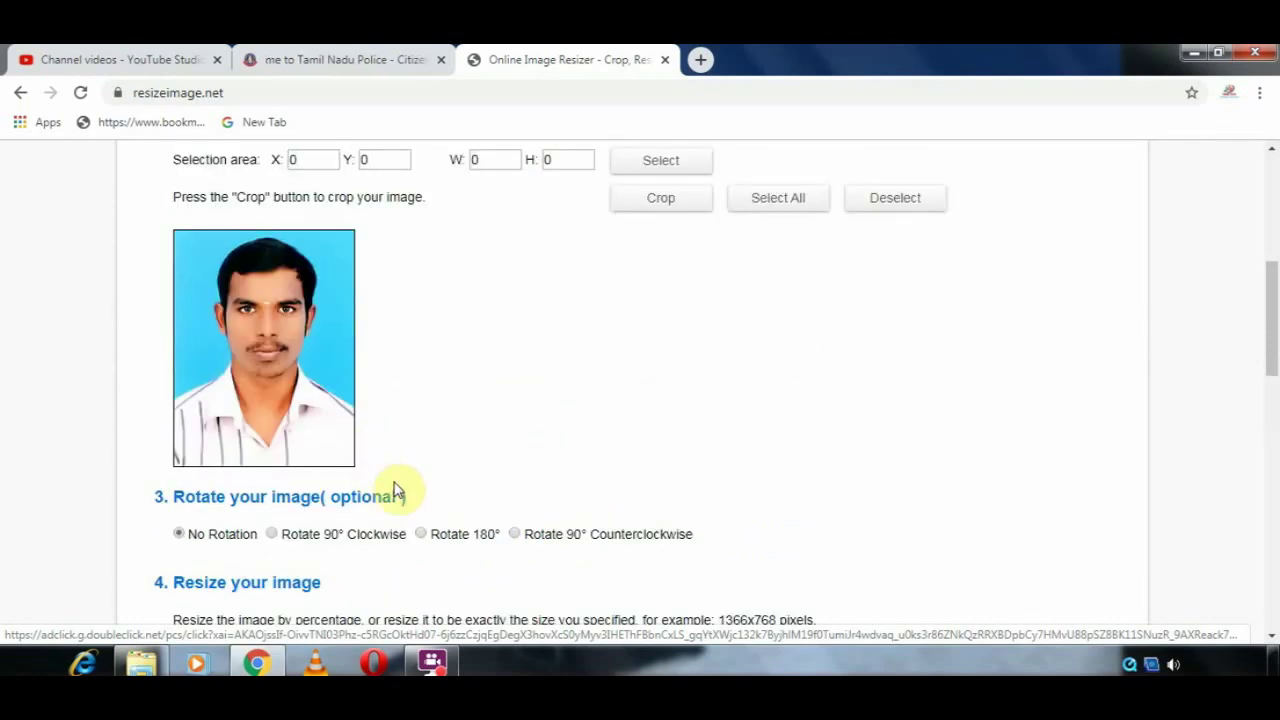
scroll(445, 487, up, 2)
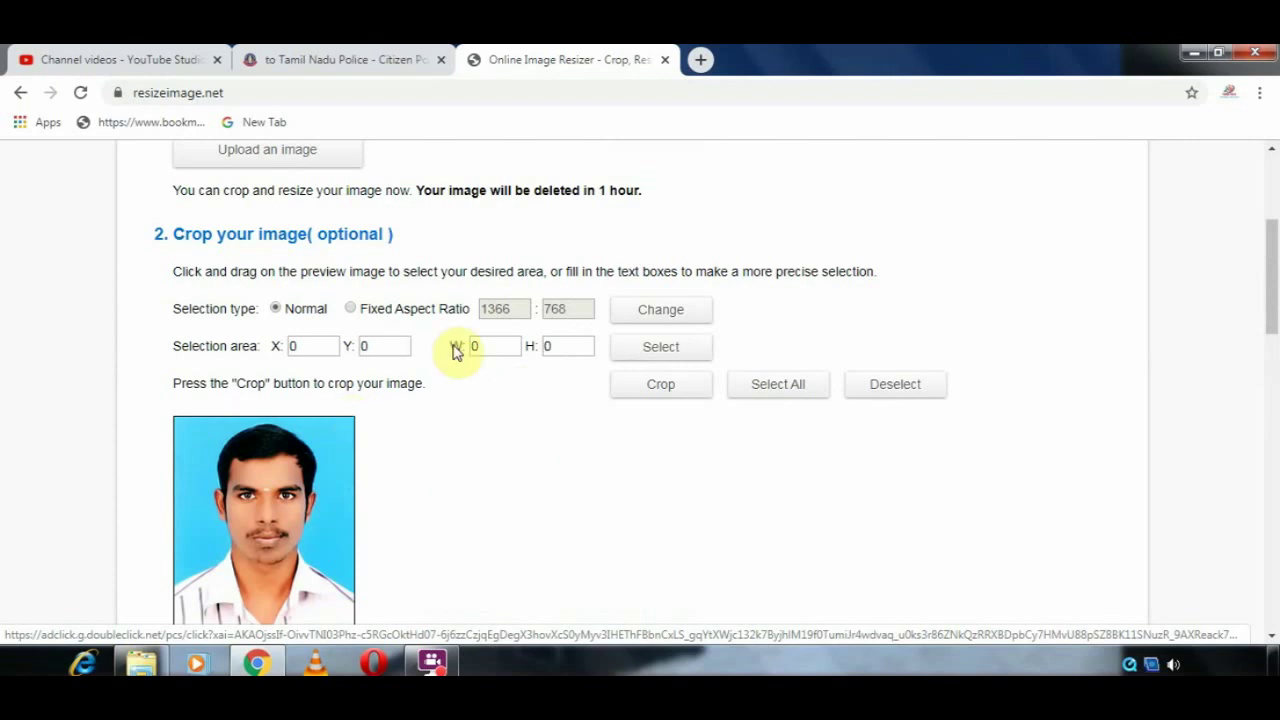
scroll(397, 409, up, 1)
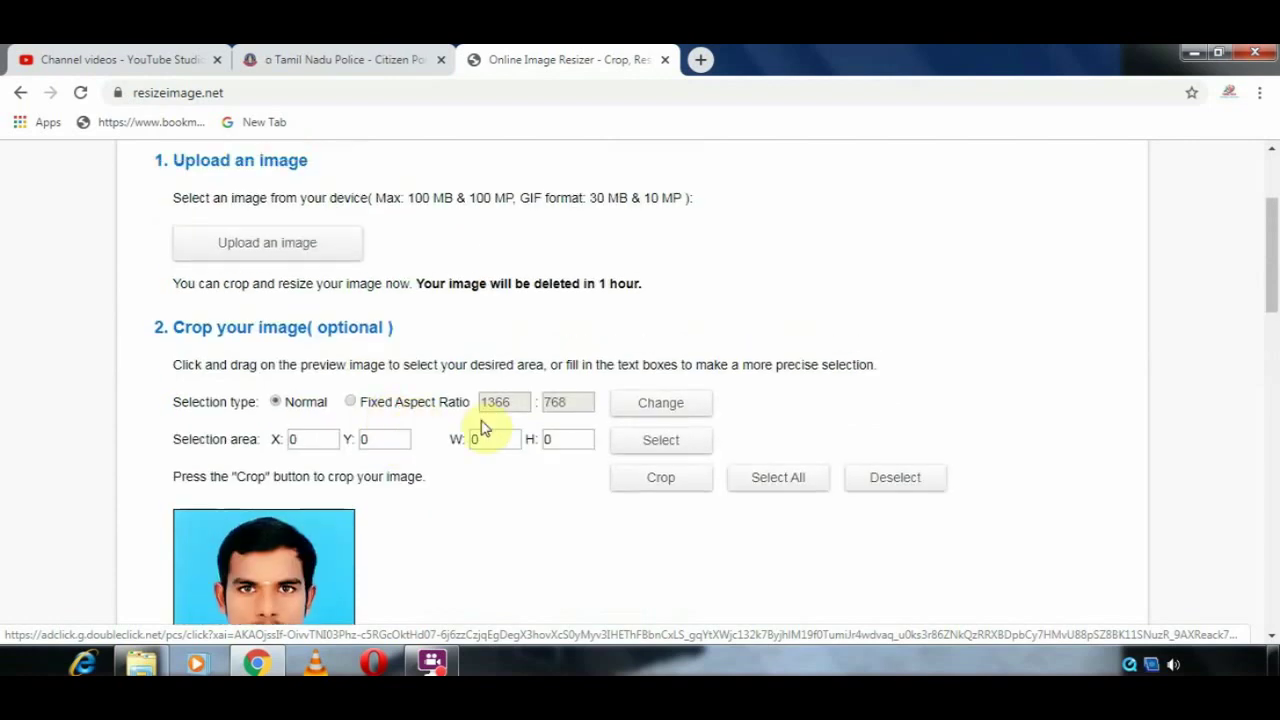
scroll(590, 430, up, 1)
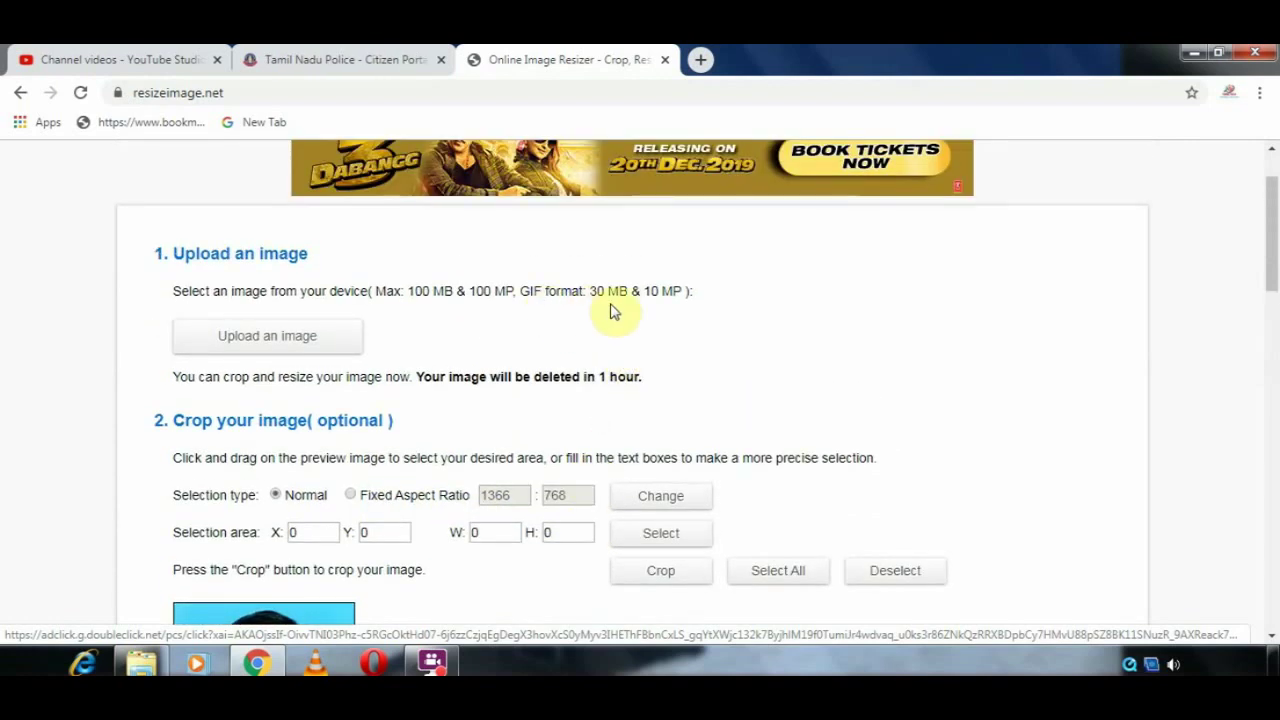
scroll(457, 480, down, 8)
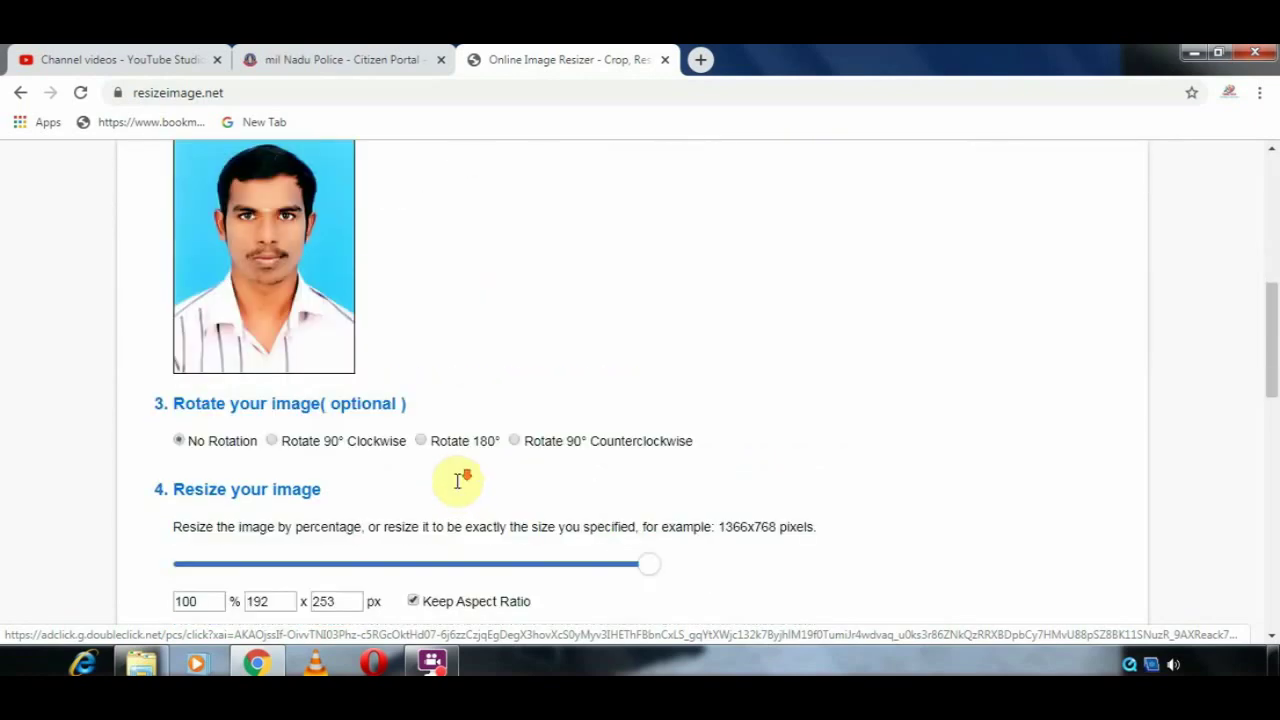
scroll(507, 527, down, 3)
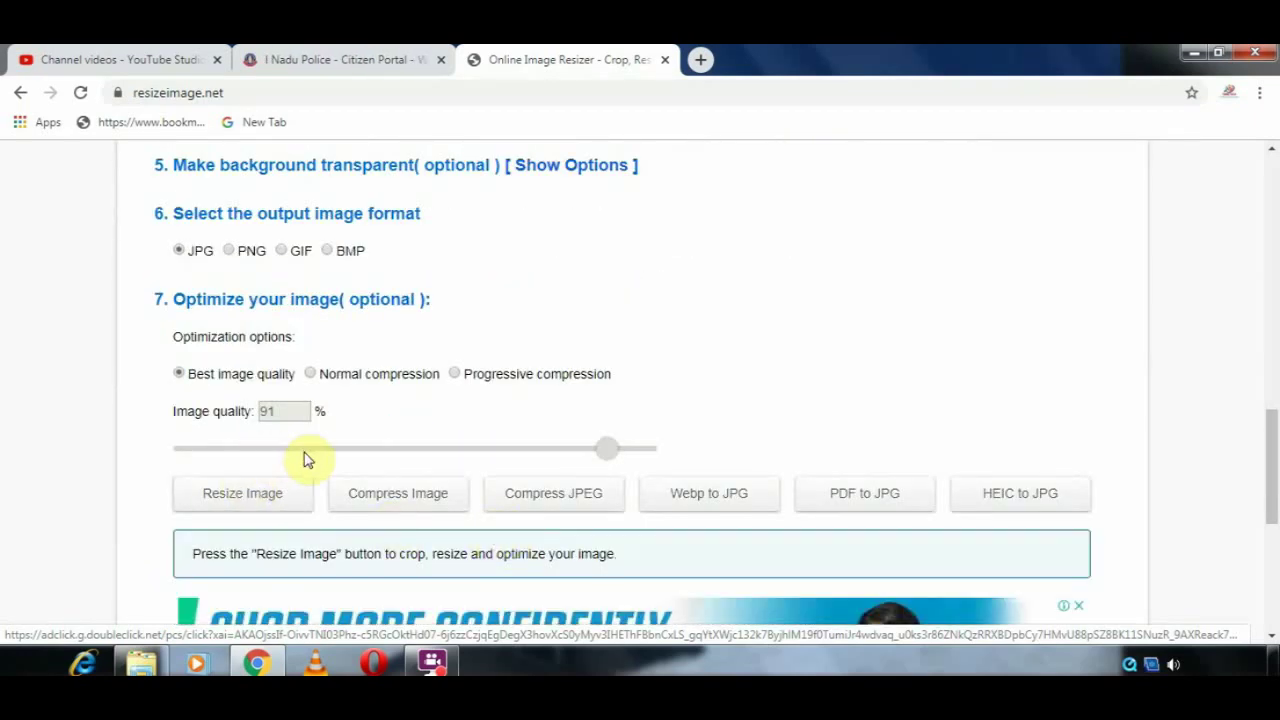
- Resize the photo at 100%, producing a 192x253 image of 56.3 KB
click(281, 505)
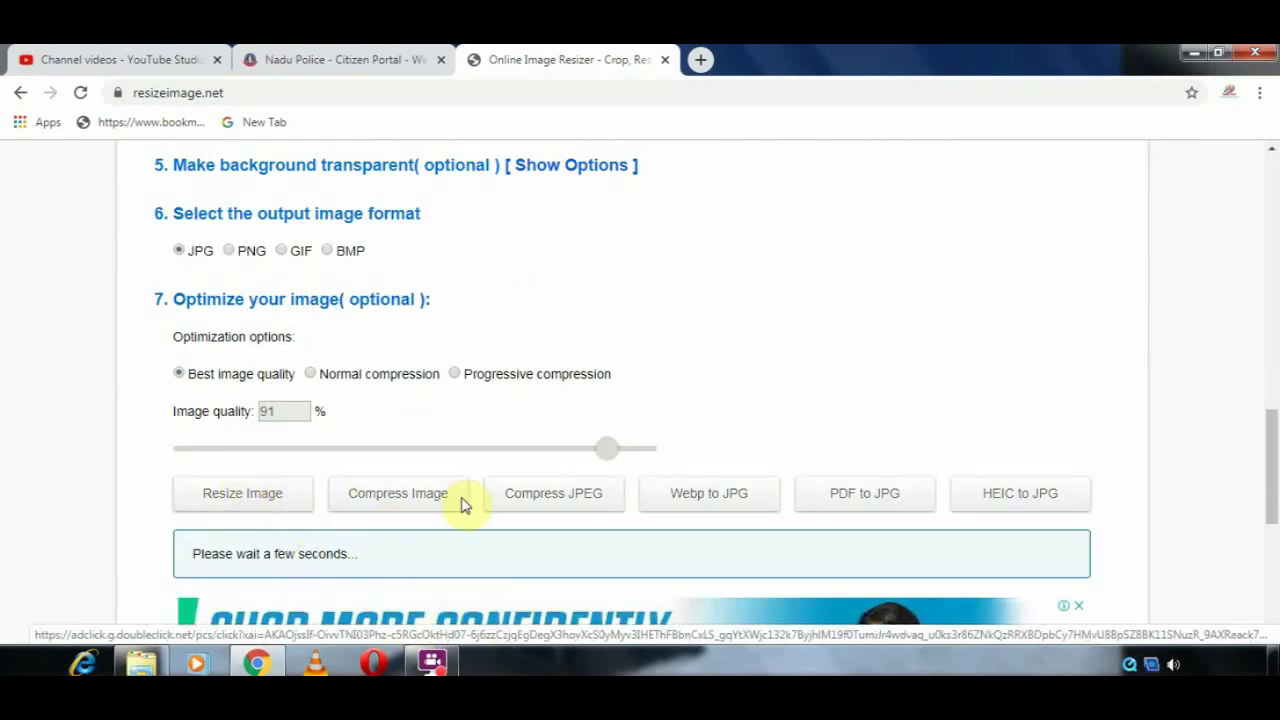
scroll(397, 511, down, 1)
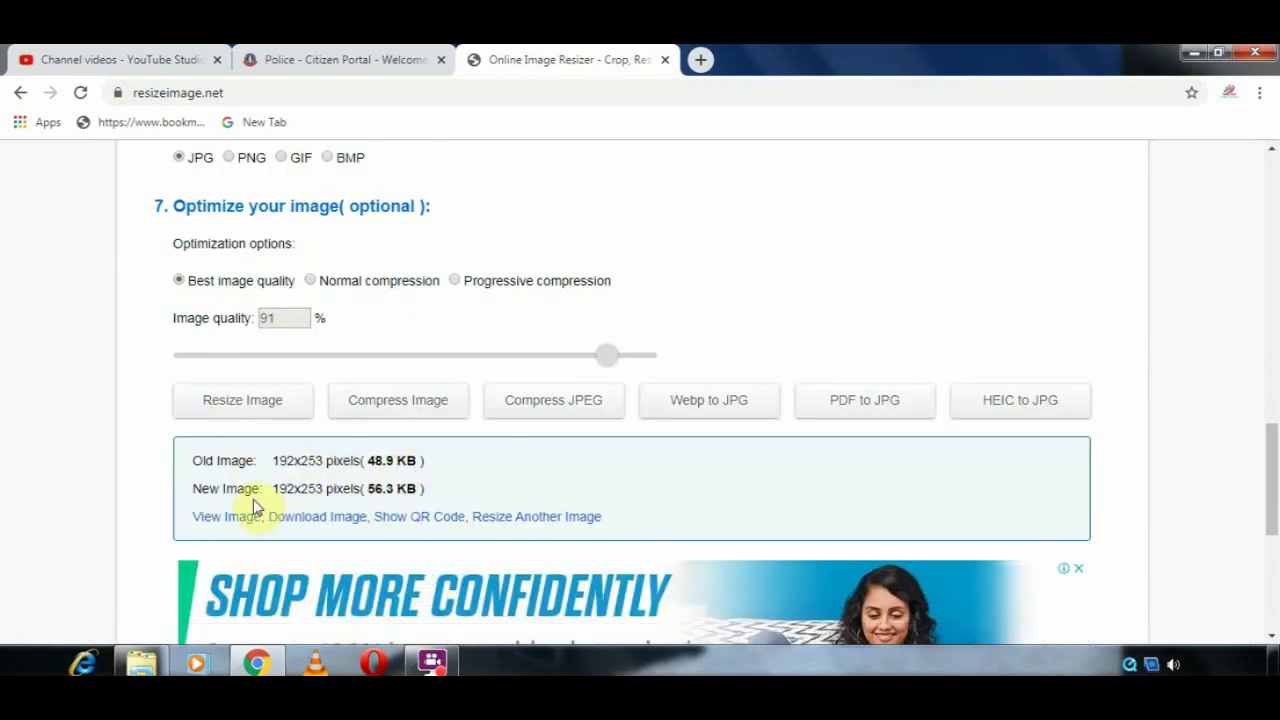
scroll(486, 571, up, 2)
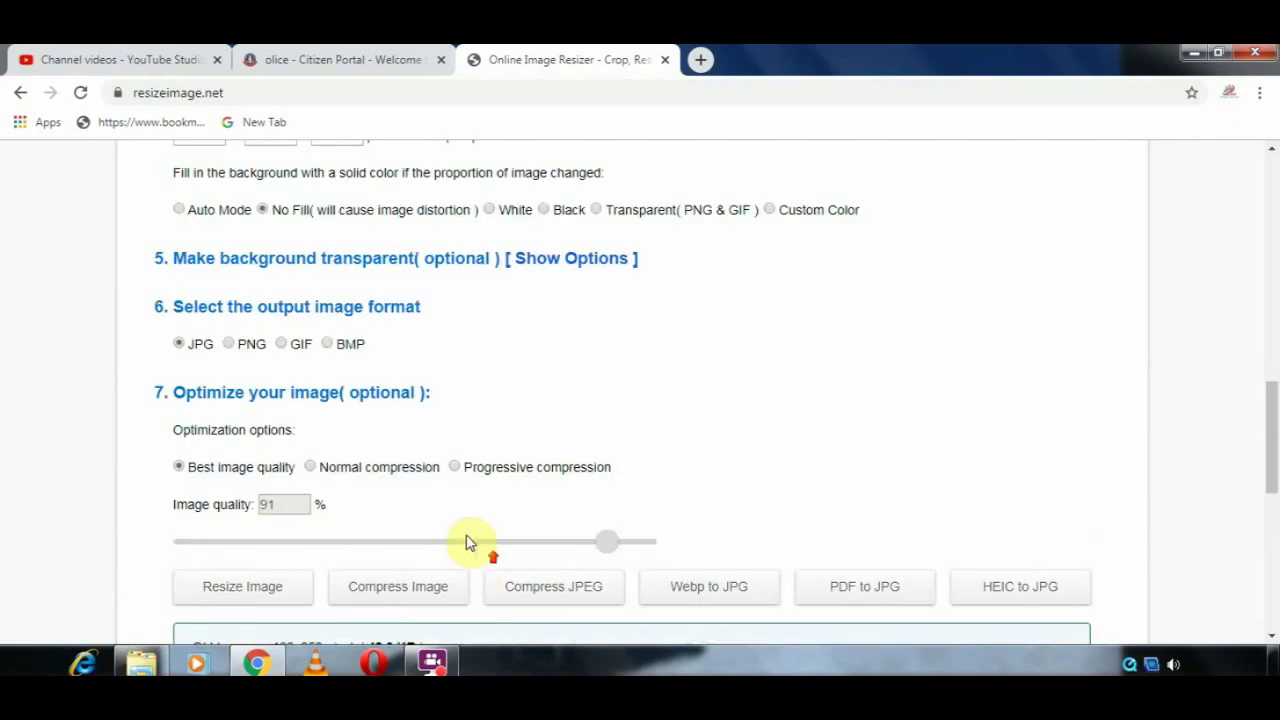
scroll(454, 474, down, 2)
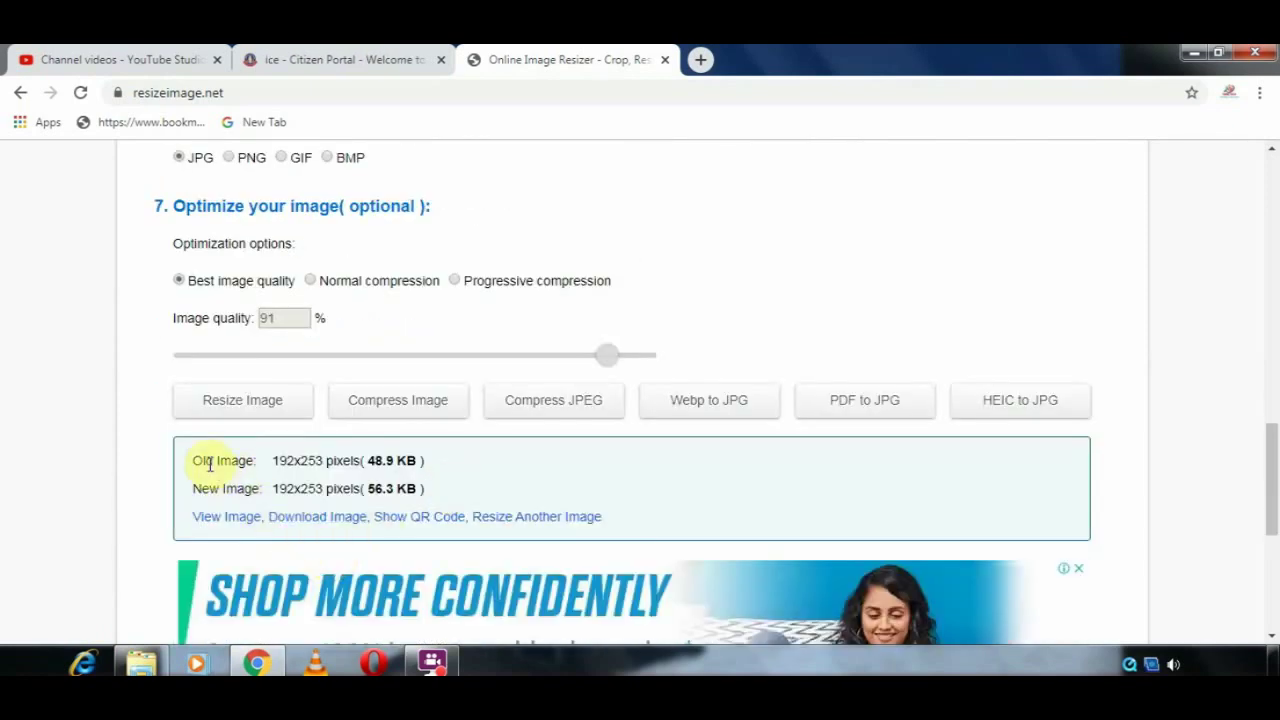
mouse_move(195, 470)
mouse_down()
mouse_move(271, 480)
mouse_move(200, 477)
mouse_up()
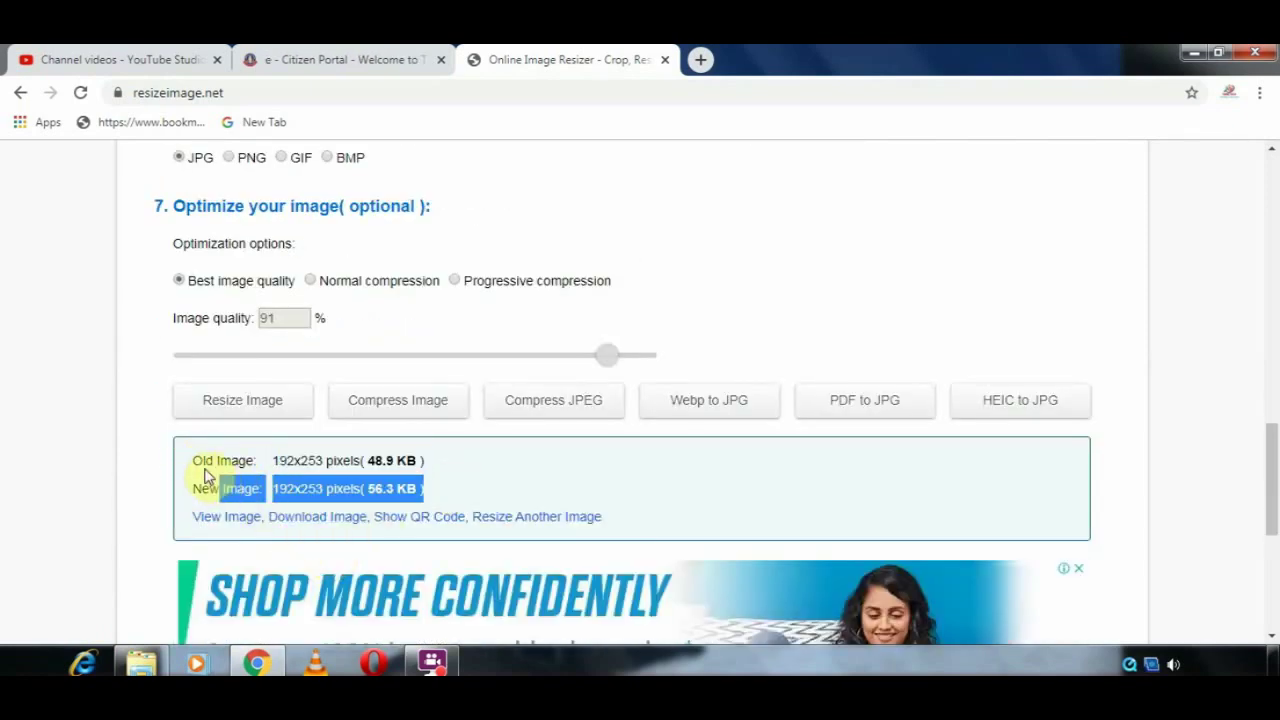
click(188, 466)
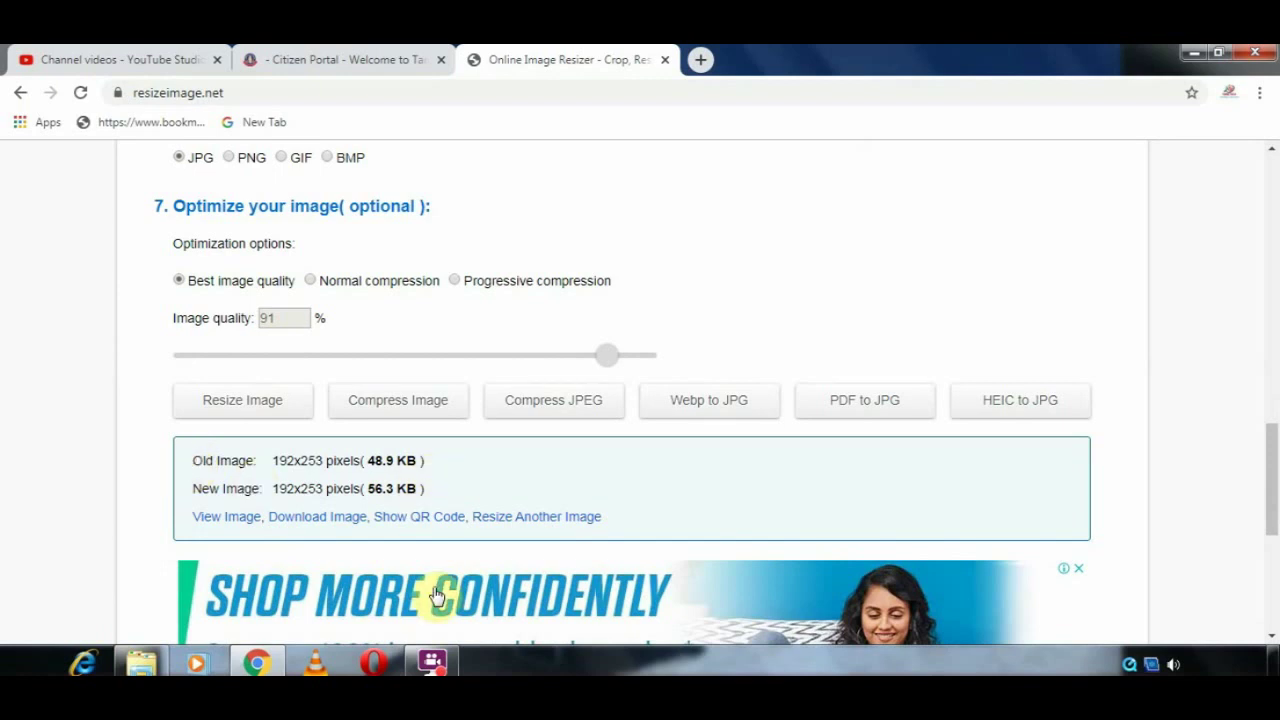
click(345, 58)
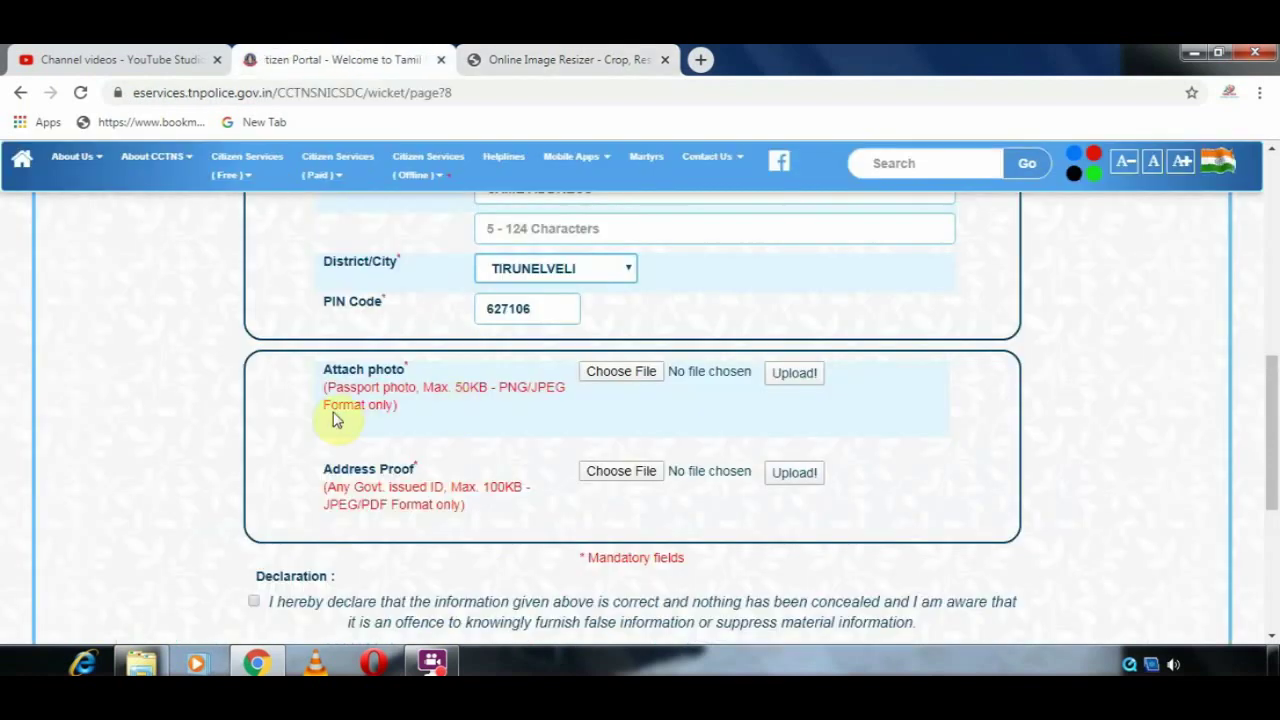
drag(422, 386, 492, 388)
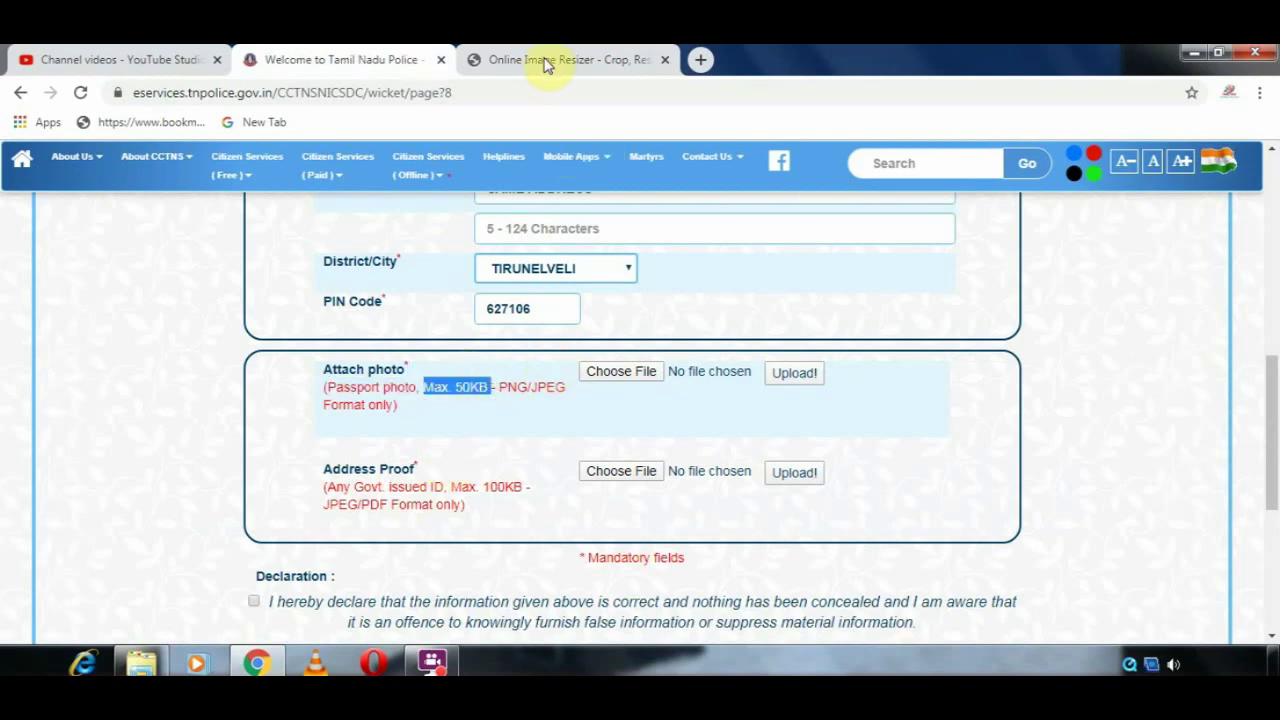
click(547, 60)
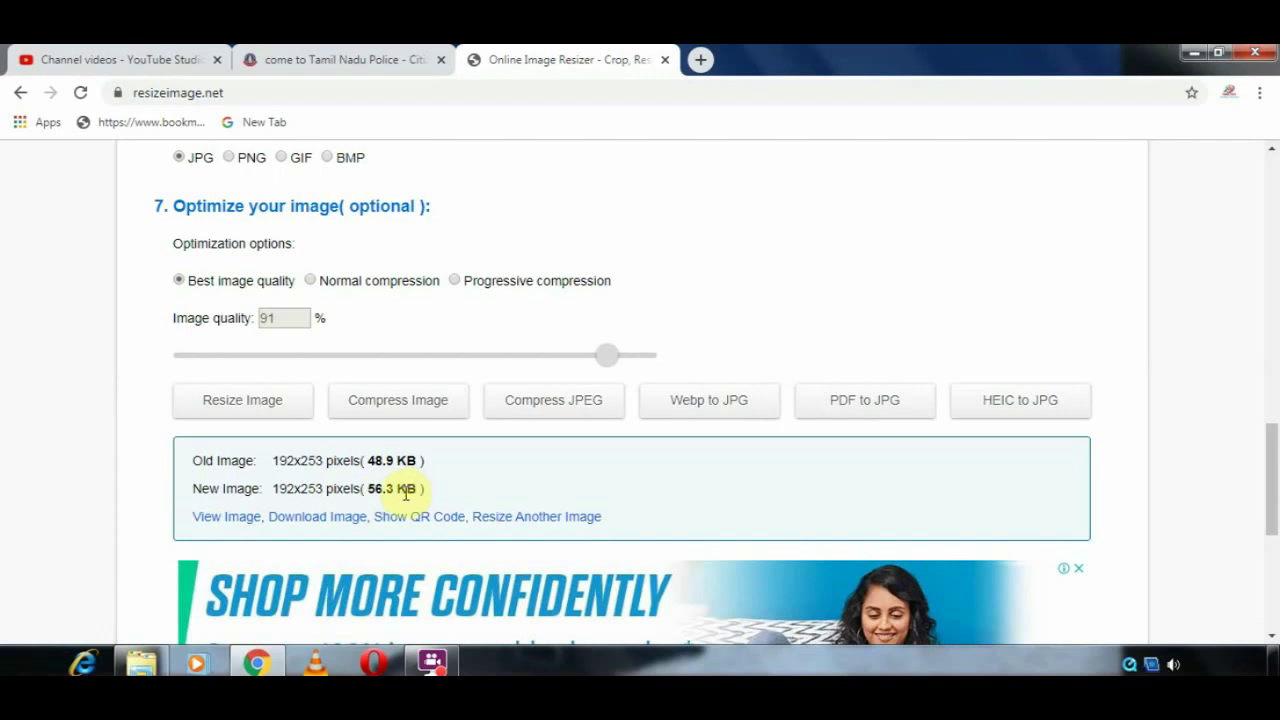
scroll(477, 530, up, 1)
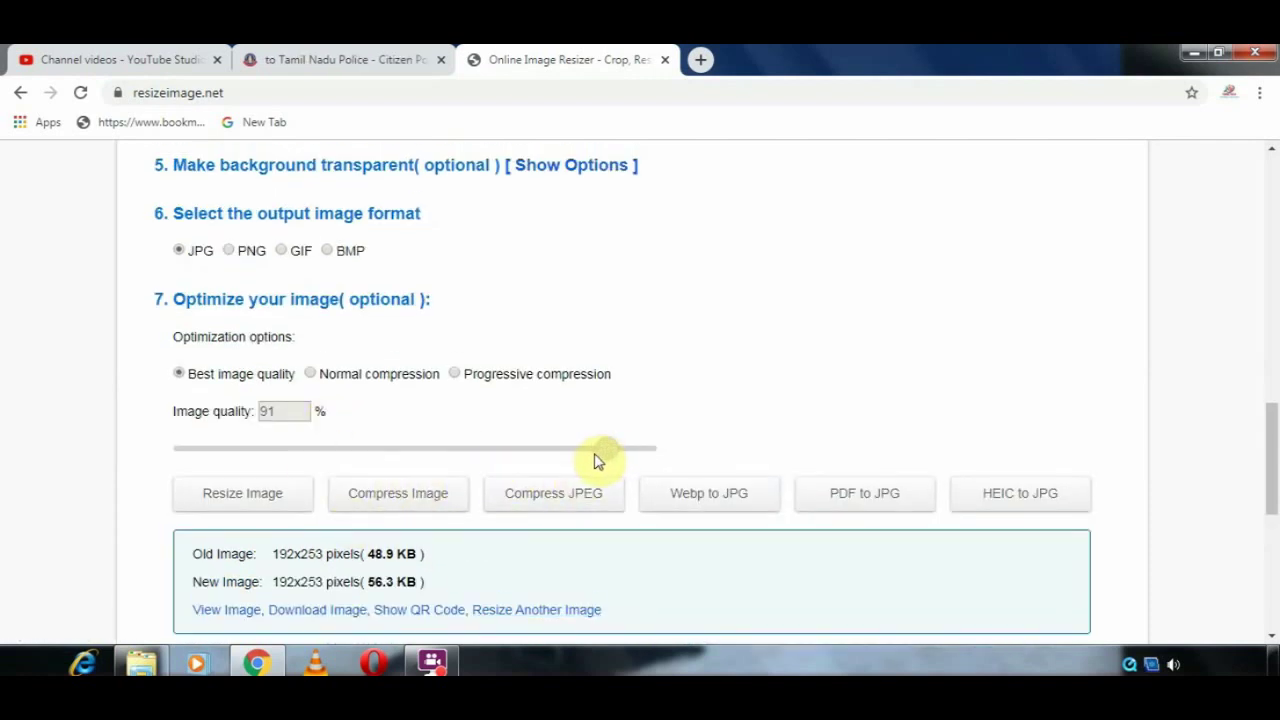
click(522, 449)
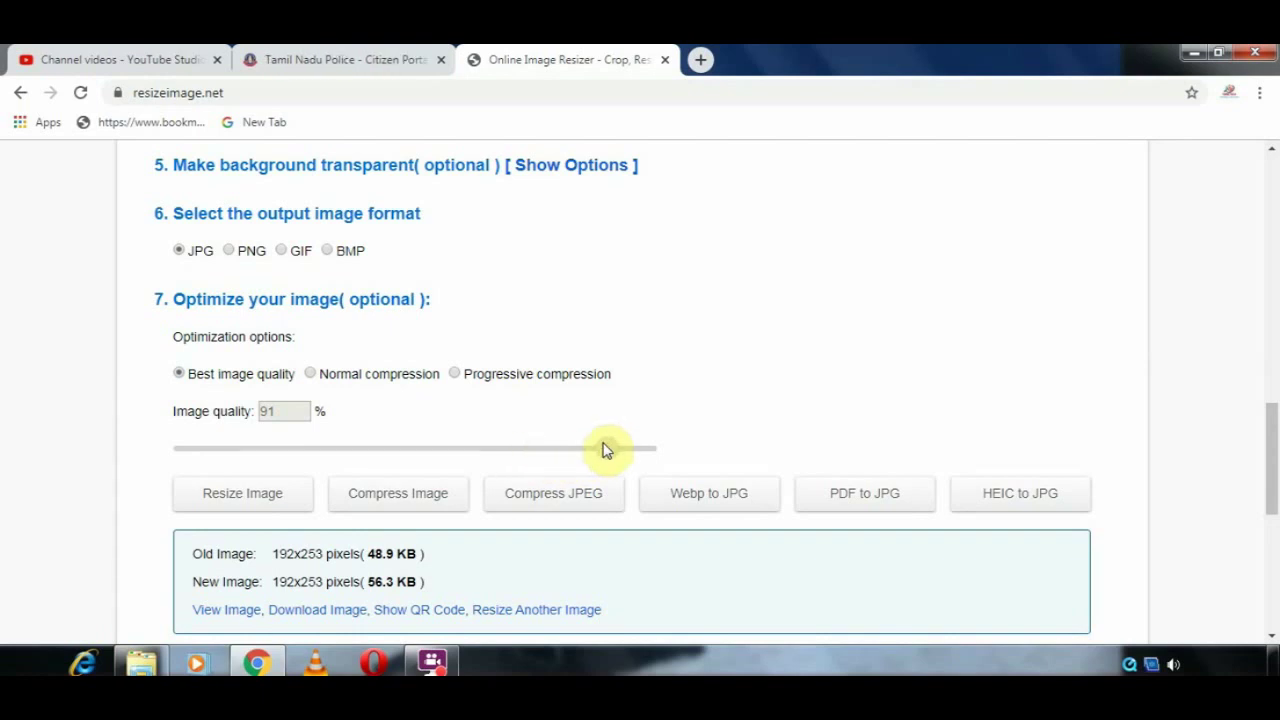
scroll(457, 423, up, 3)
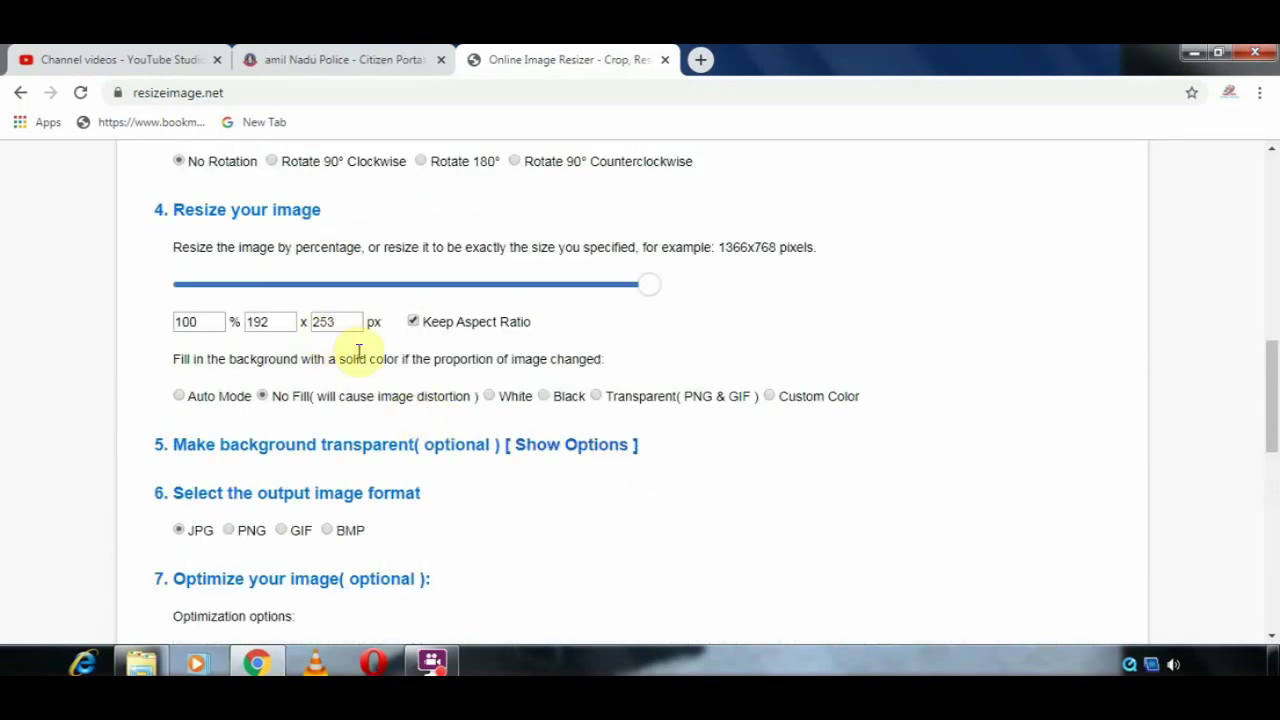
- Resize the photo at about 90% scale
drag(644, 294, 611, 296)
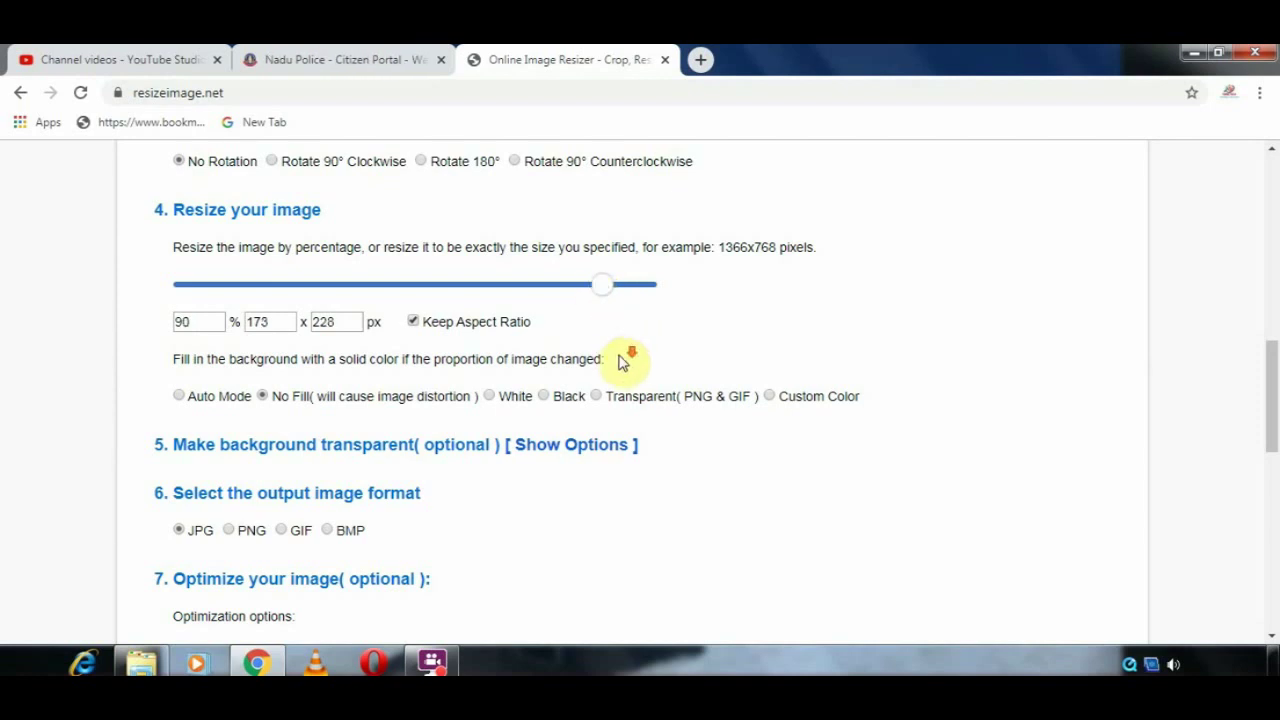
scroll(244, 492, down, 4)
click(250, 400)
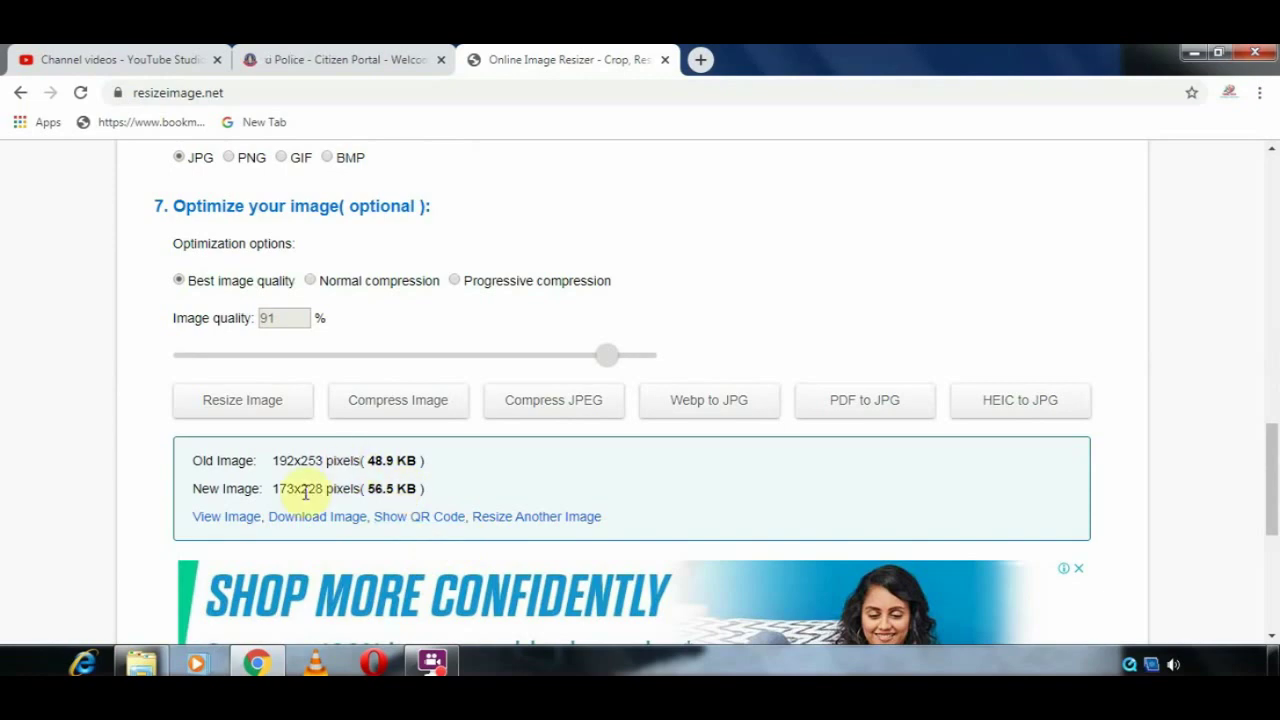
- Resize the photo at 62% scale, giving a 119x157, 37.5 KB image
scroll(427, 517, up, 5)
drag(608, 471, 476, 468)
scroll(440, 515, down, 6)
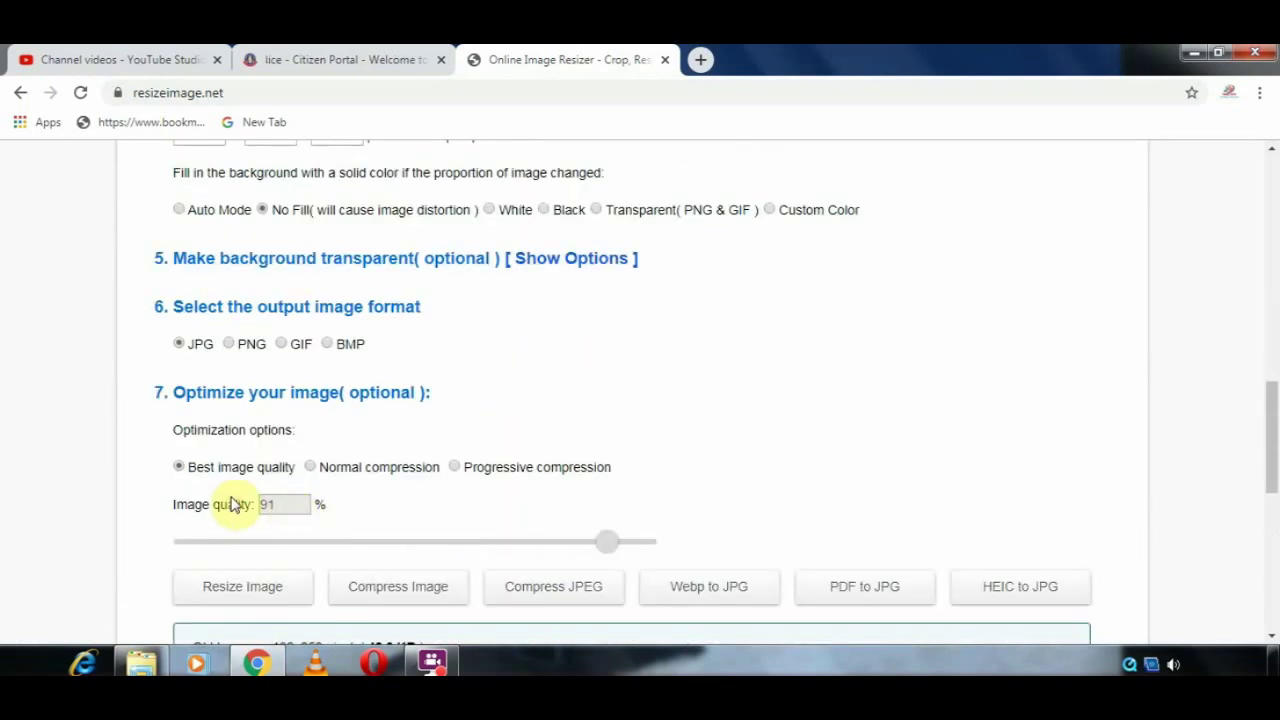
click(215, 405)
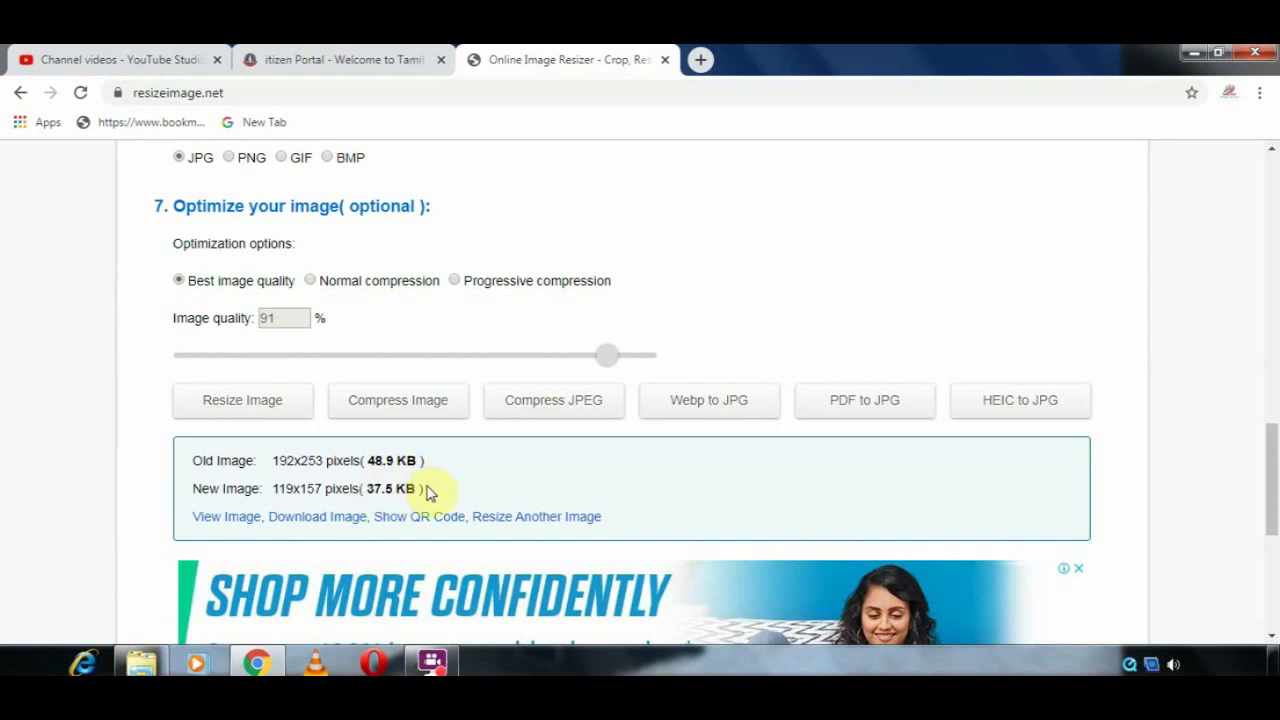
drag(386, 490, 248, 487)
scroll(472, 517, down, 2)
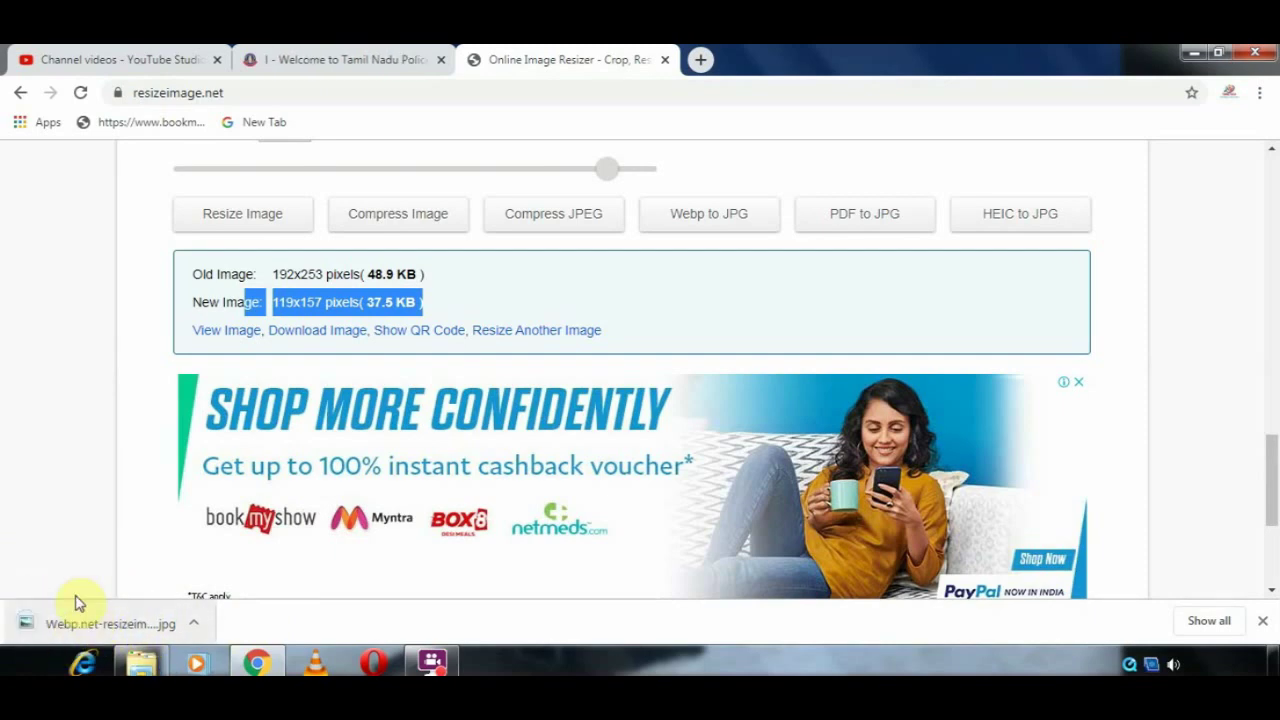
- Locate the resized Webp.net-resizeimage photo in the Downloads folder, preview it, and copy it
right_click(138, 625)
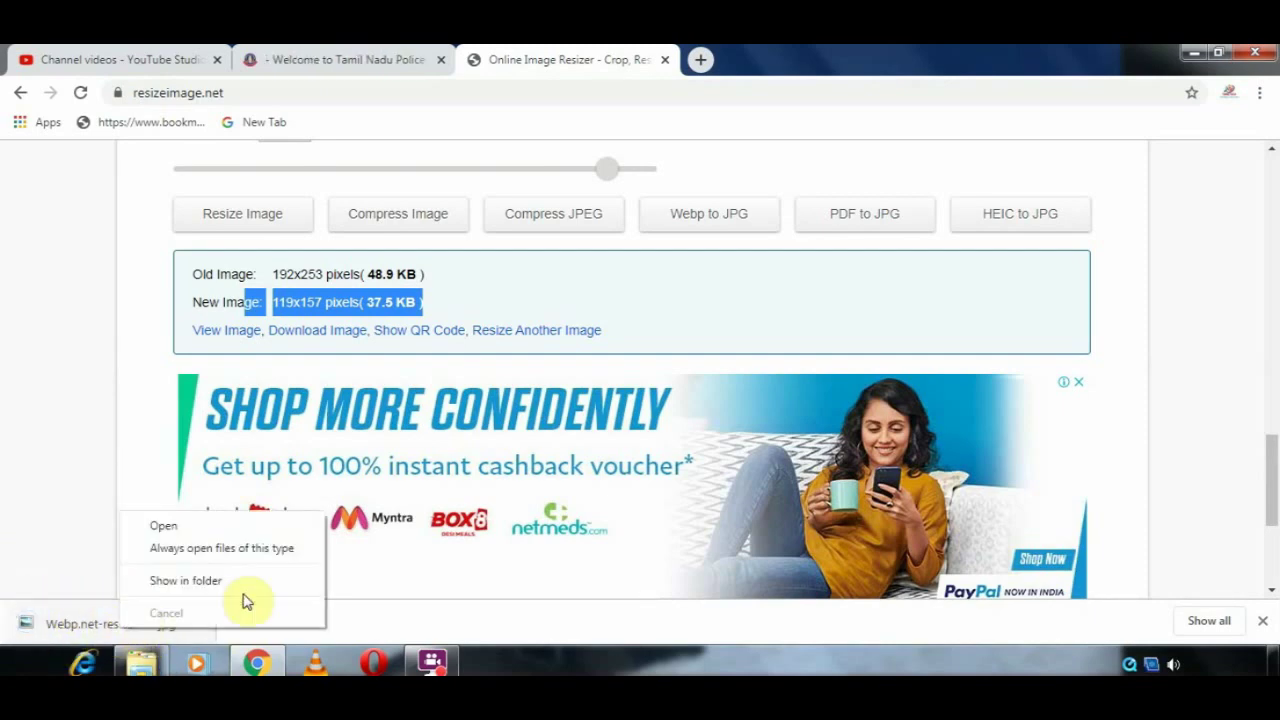
click(211, 580)
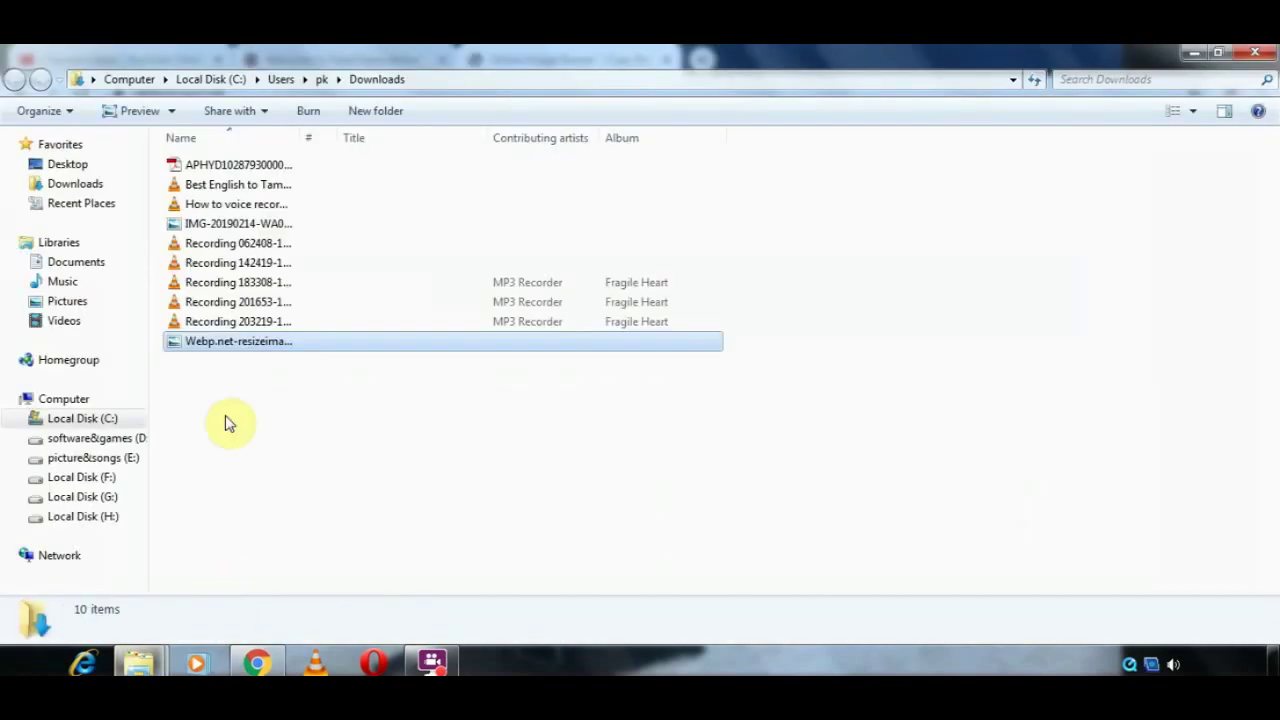
right_click(193, 347)
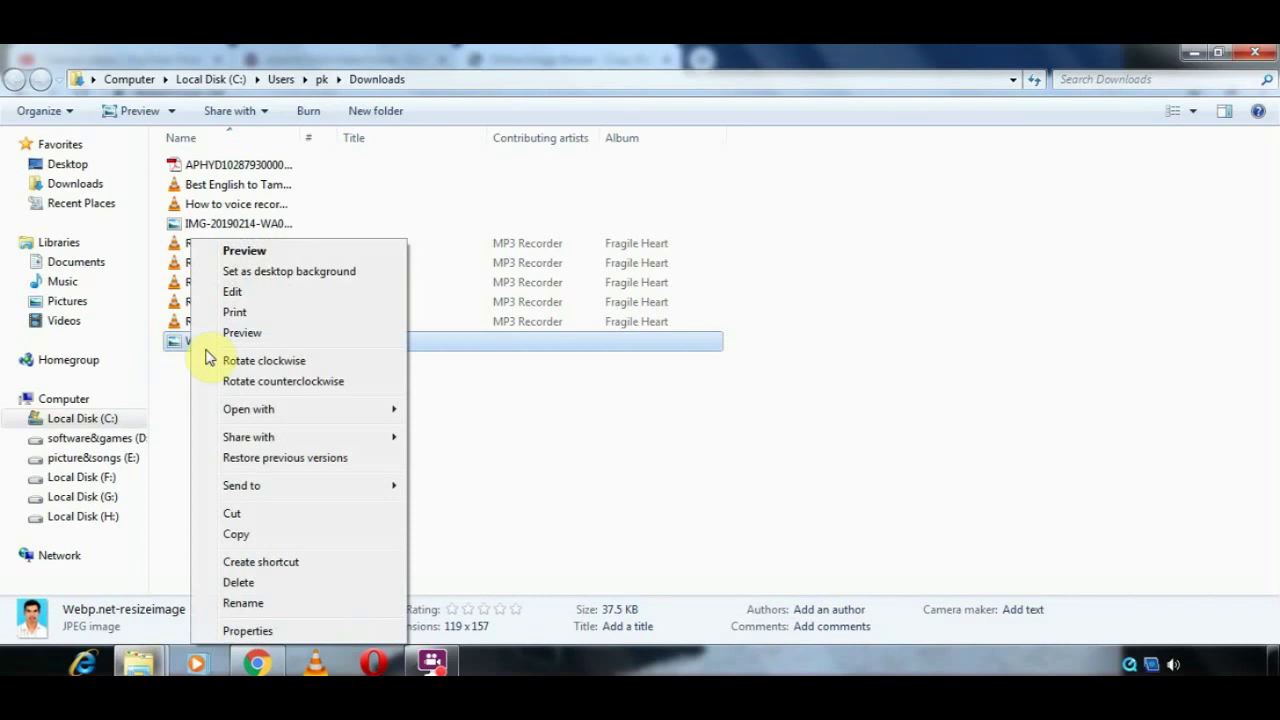
click(260, 252)
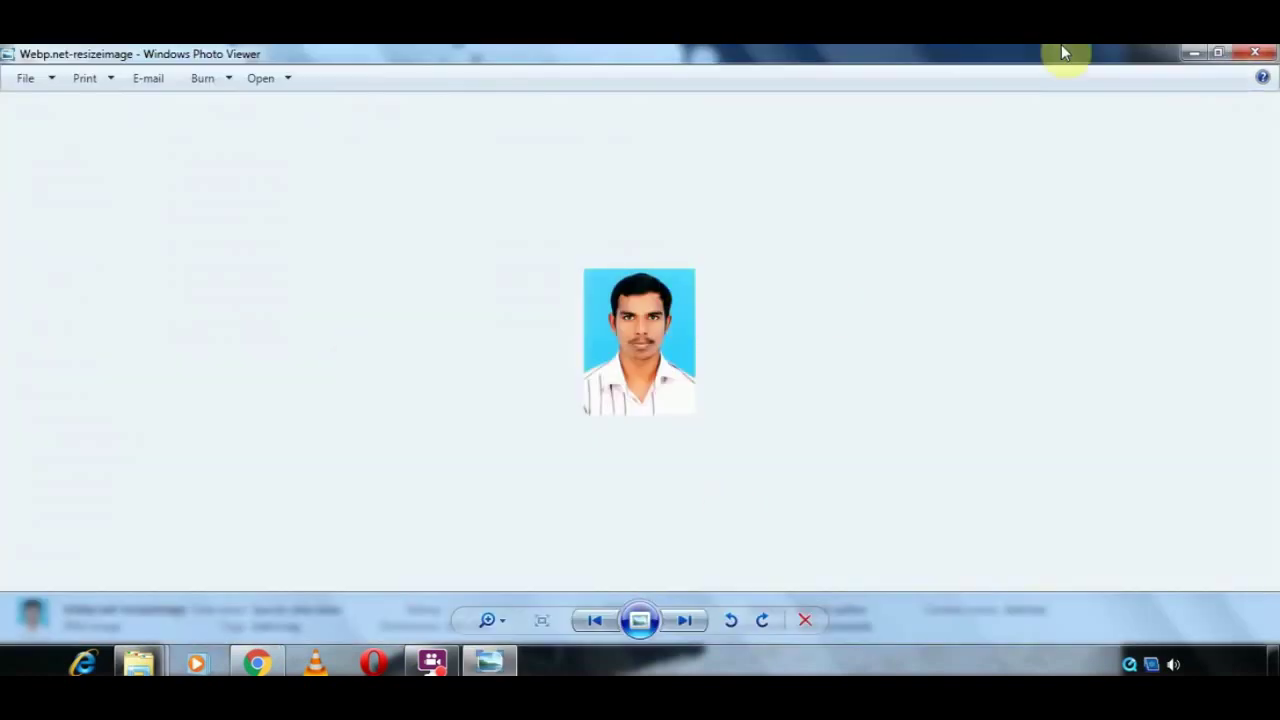
click(1264, 52)
right_click(280, 343)
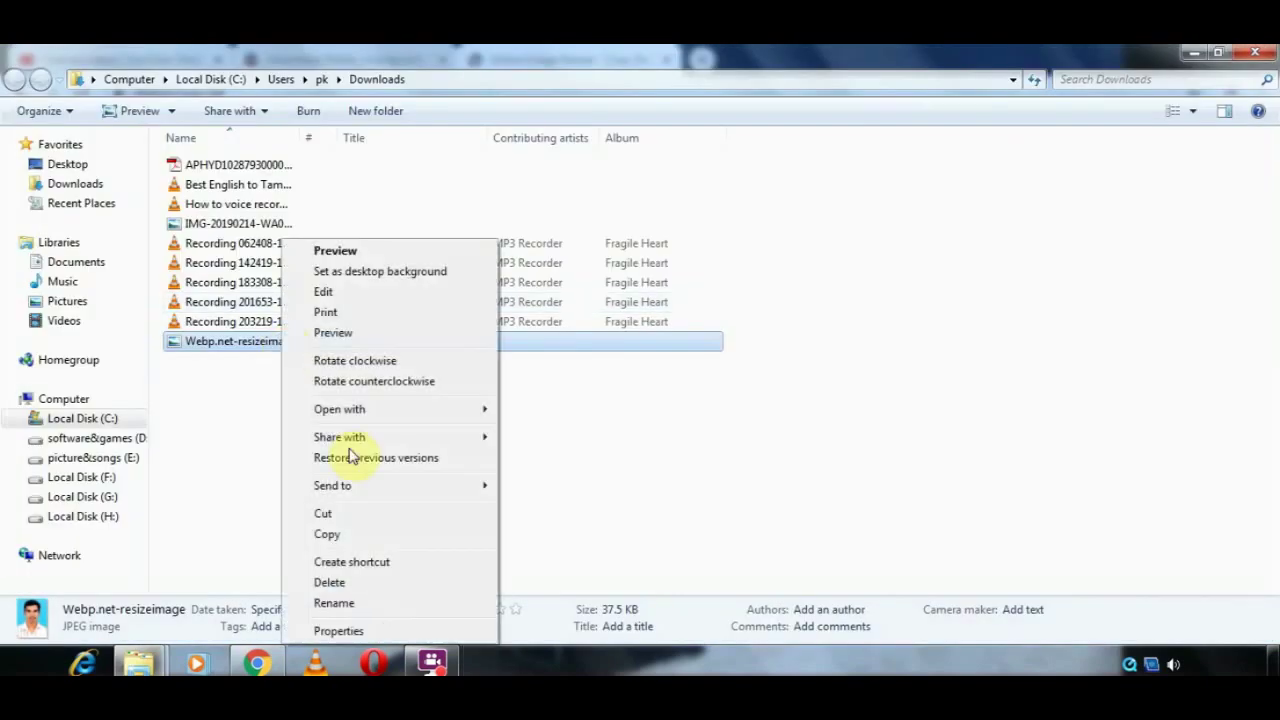
click(343, 537)
- Paste the copied photo onto the desktop under the aadhar file, then restore the browser
click(1199, 50)
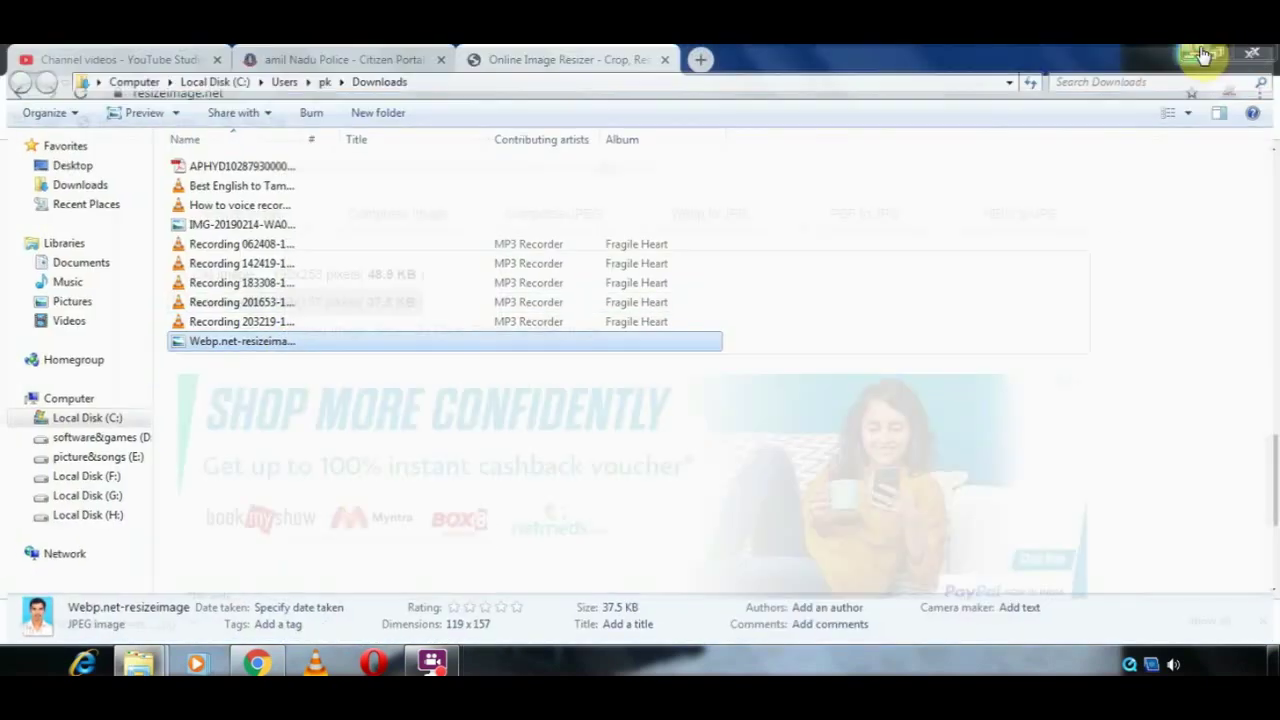
click(1199, 48)
click(588, 163)
right_click(587, 270)
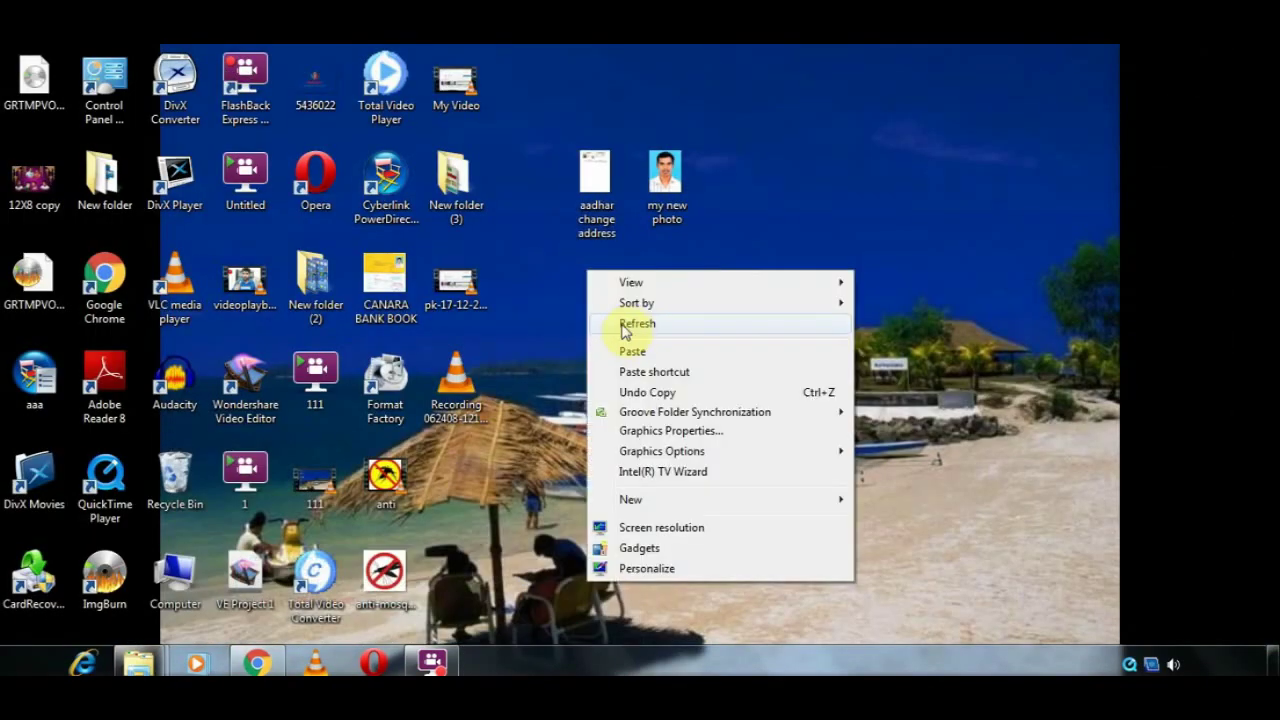
click(626, 358)
drag(462, 496, 603, 303)
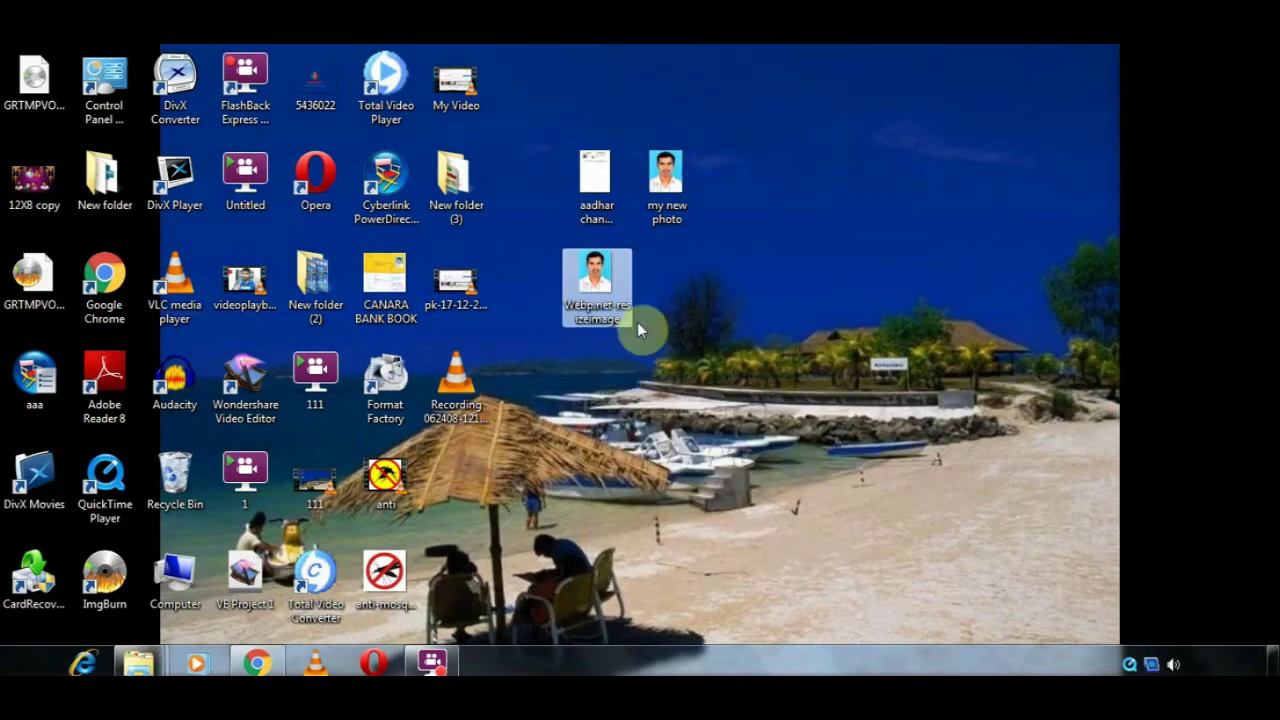
click(262, 664)
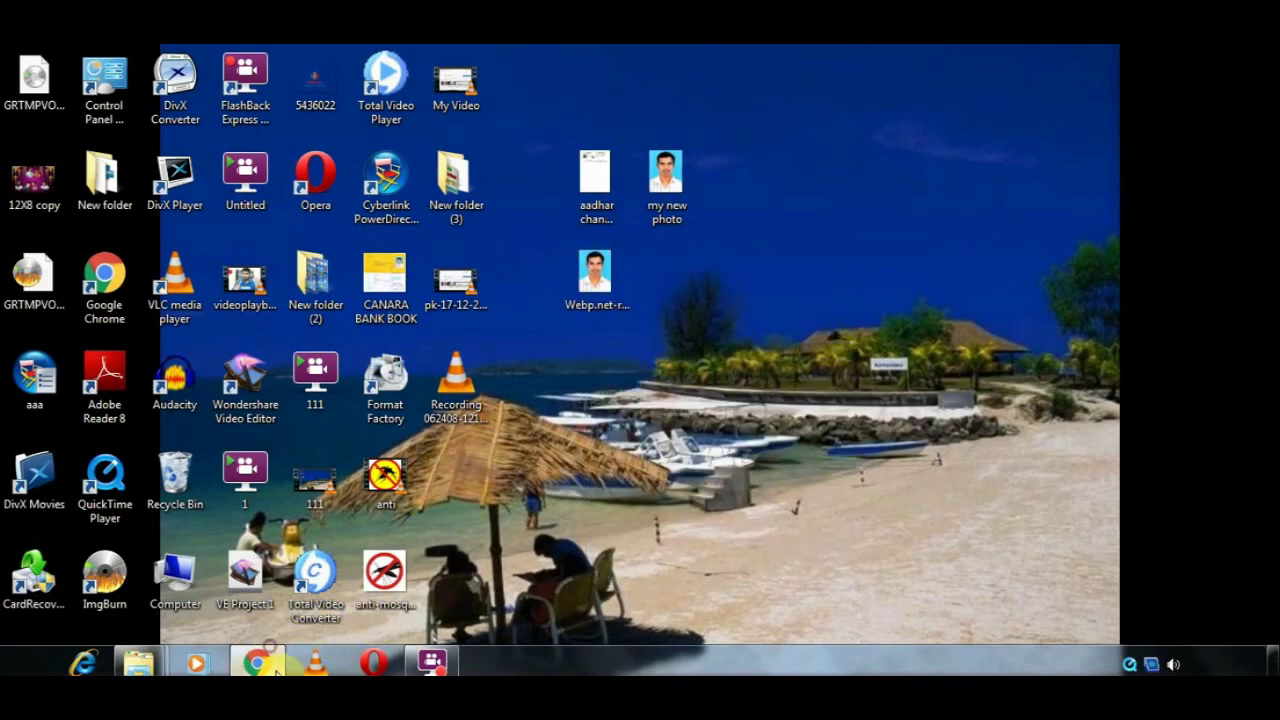
click(270, 666)
click(262, 664)
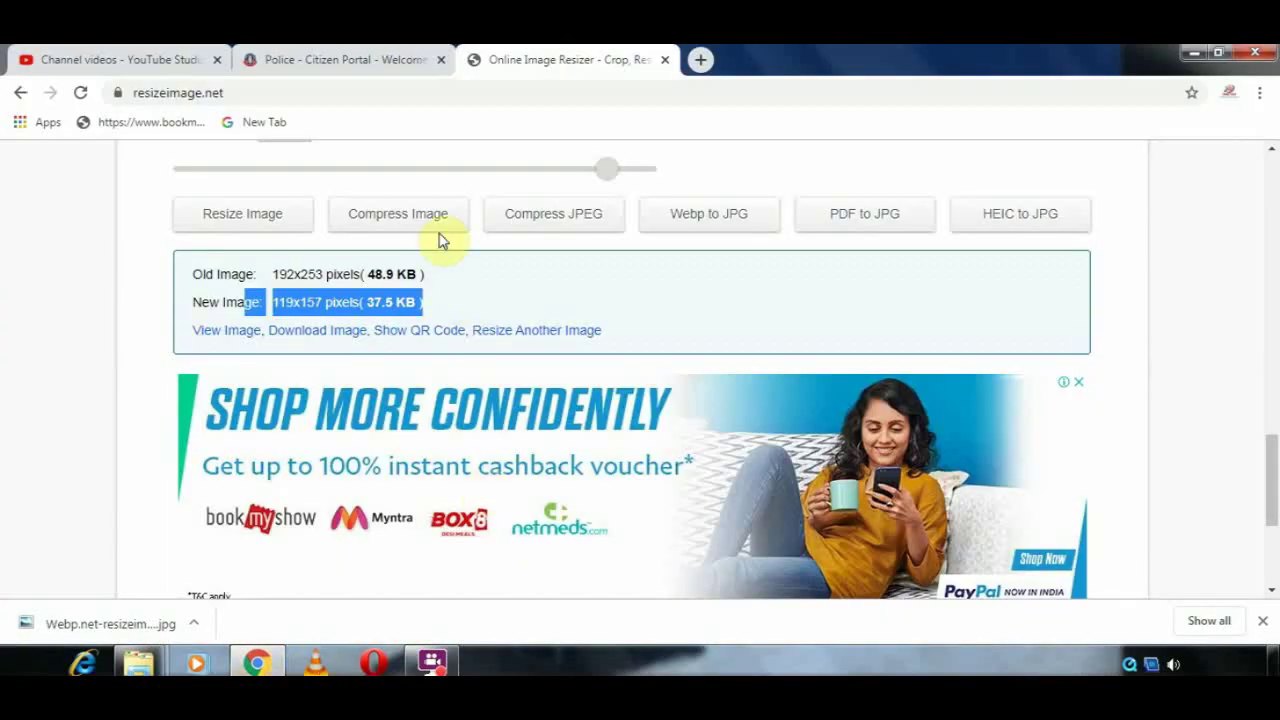
- Attach Webp.net-resizeimage from the Desktop as the applicant photo and upload it; the portal rejects the format
click(346, 62)
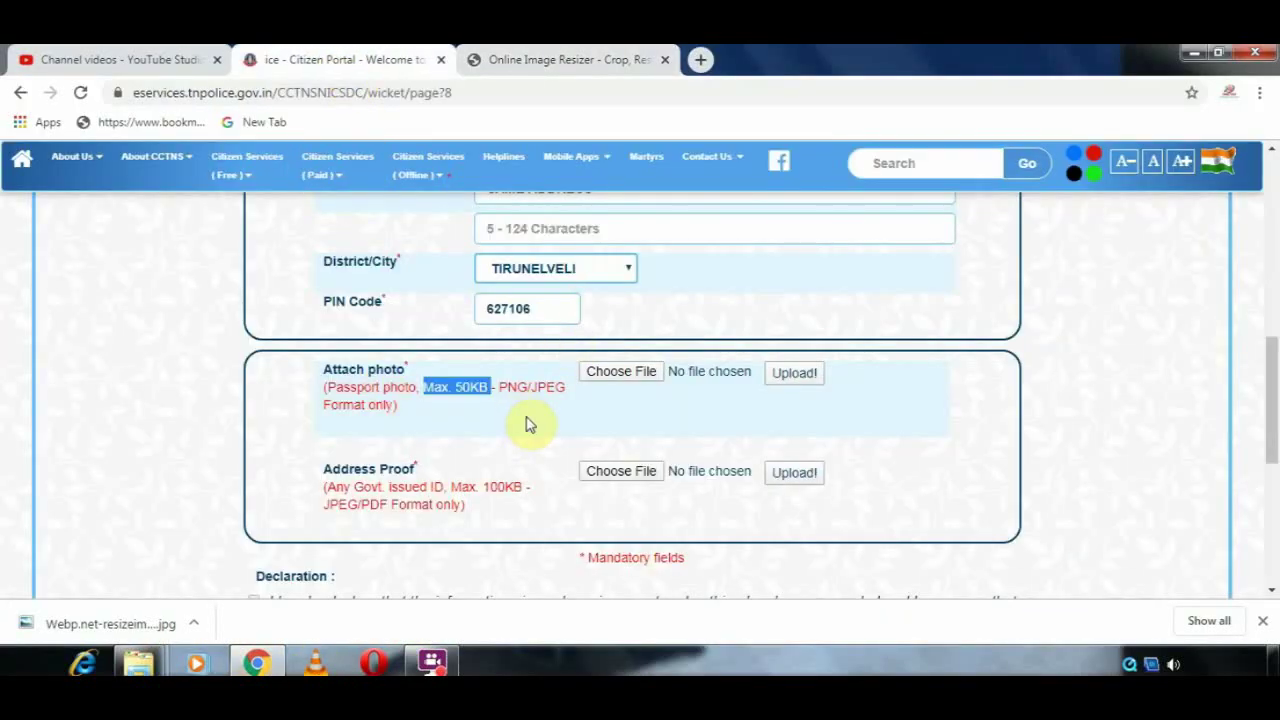
click(630, 376)
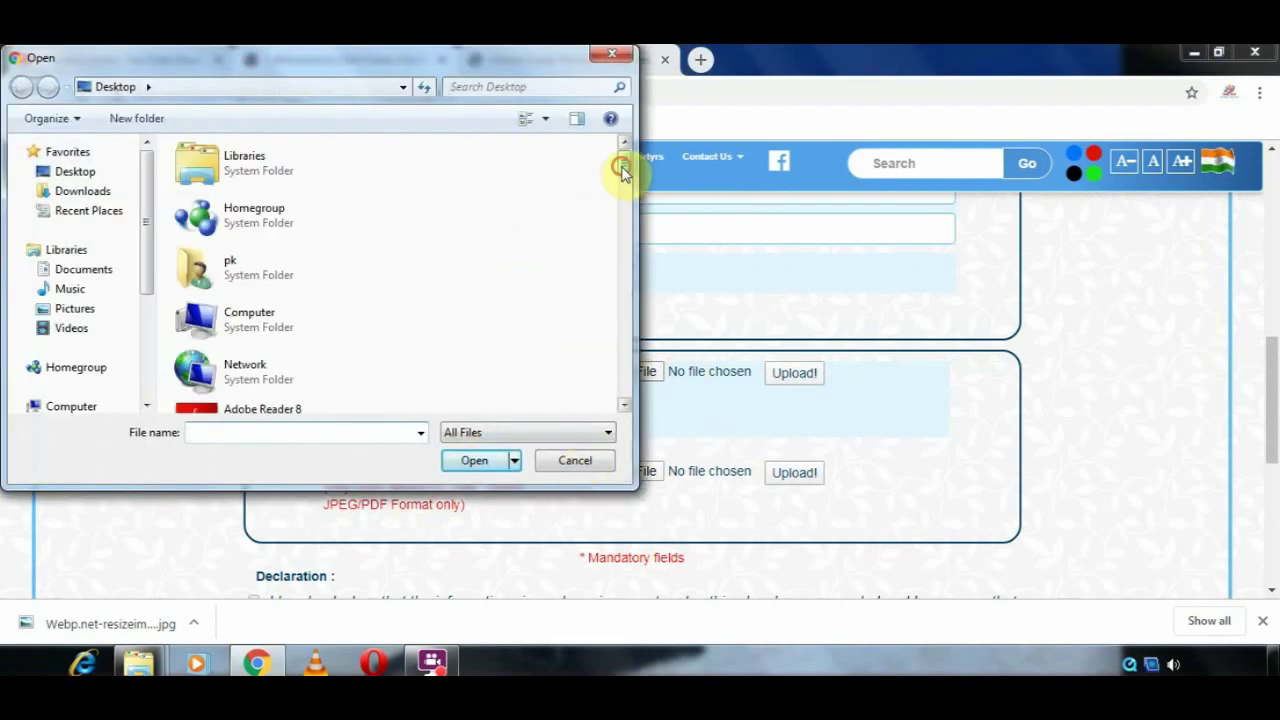
click(75, 171)
drag(623, 165, 620, 368)
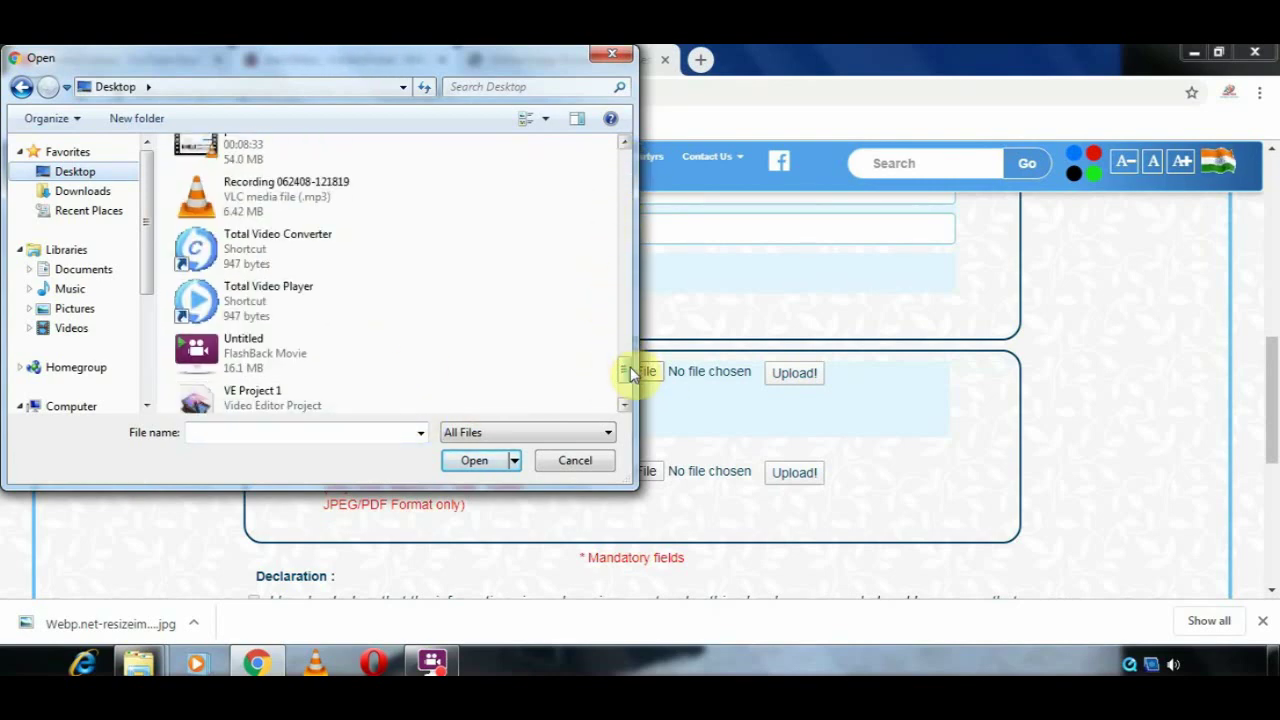
drag(628, 372, 629, 346)
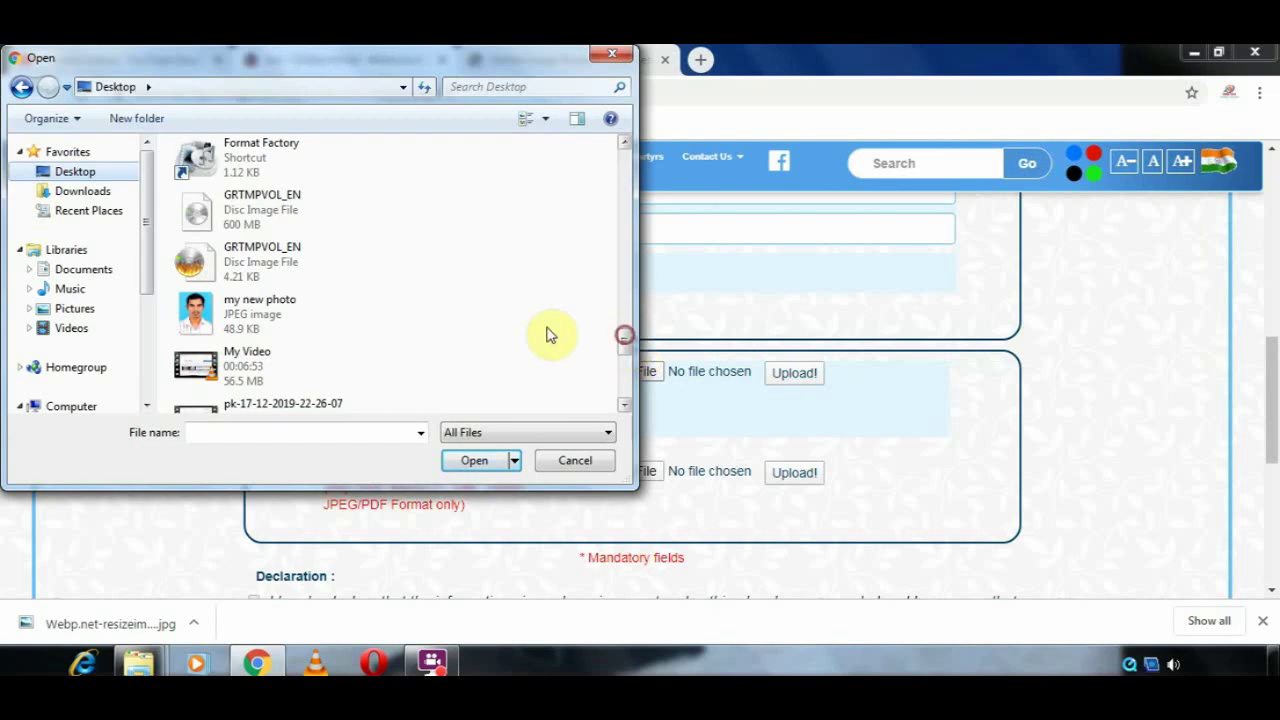
click(264, 313)
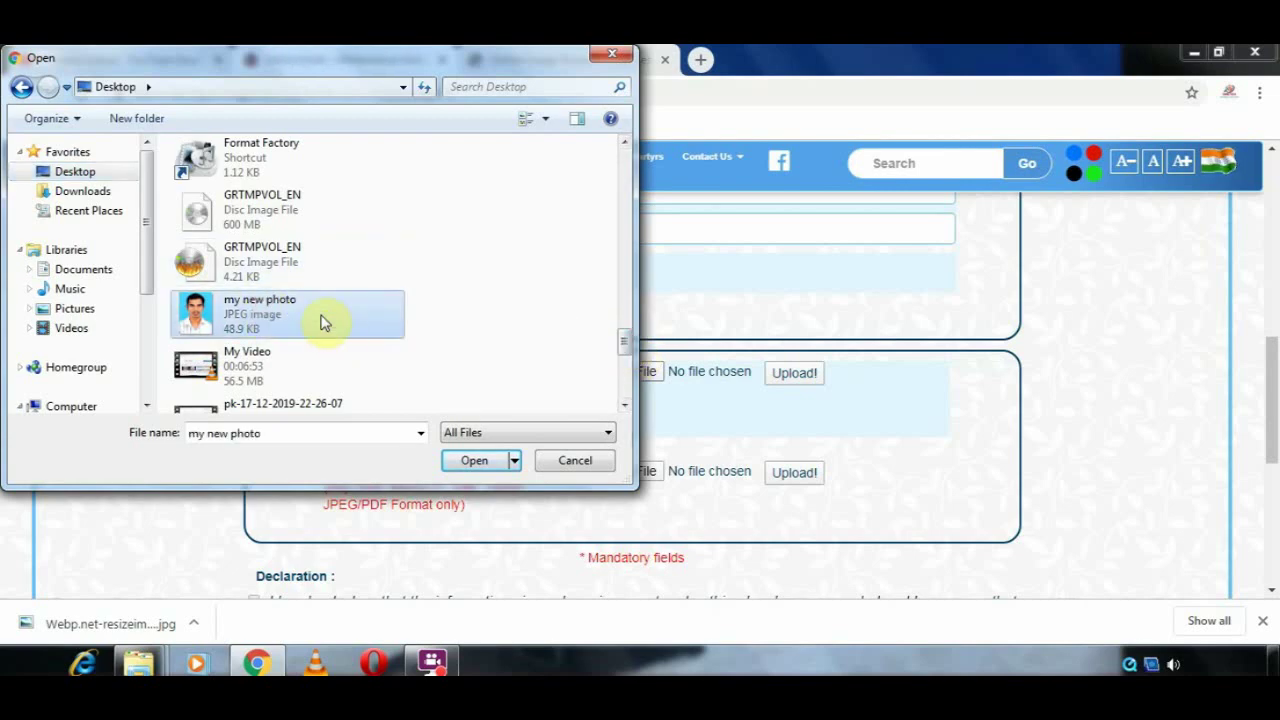
scroll(349, 350, down, 6)
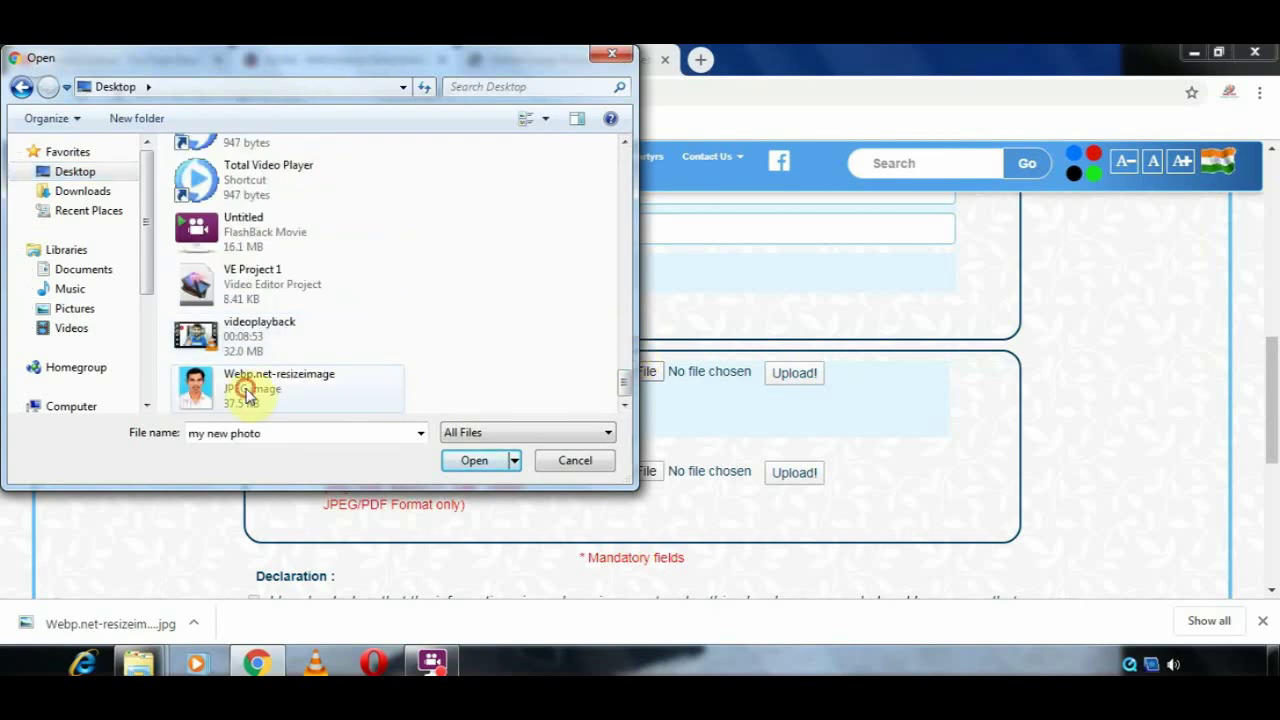
click(246, 395)
click(460, 462)
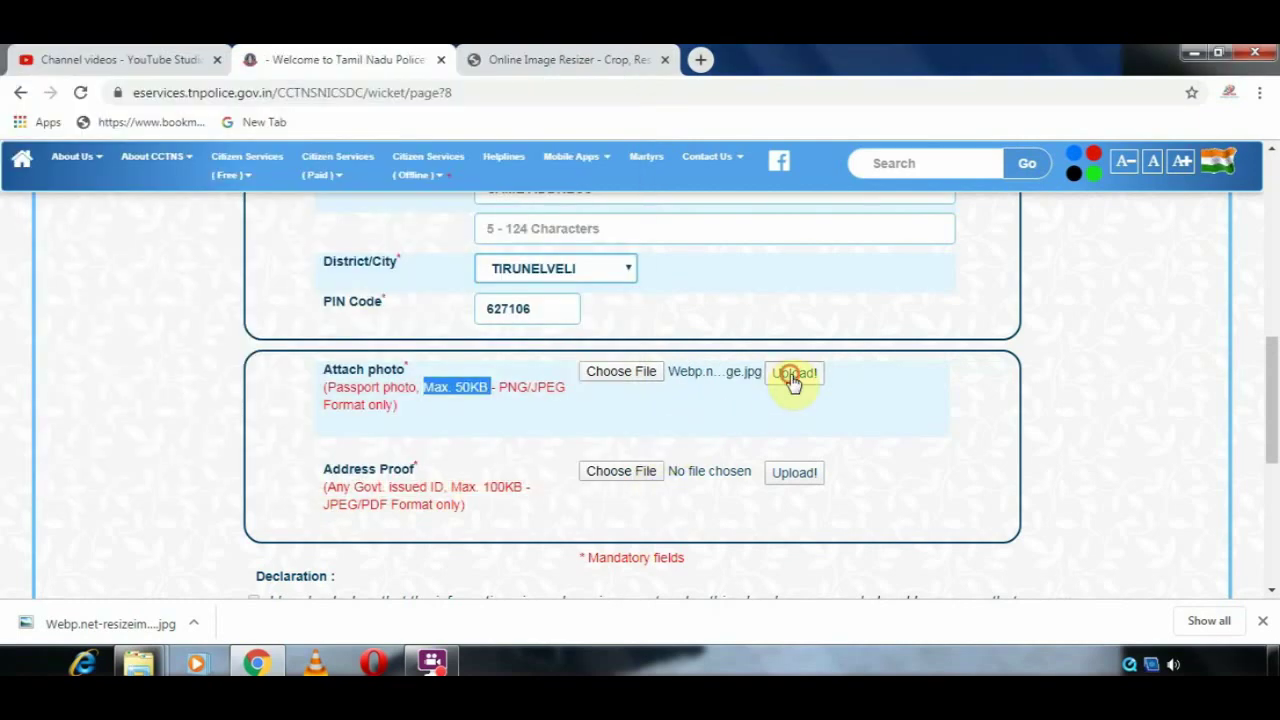
click(792, 375)
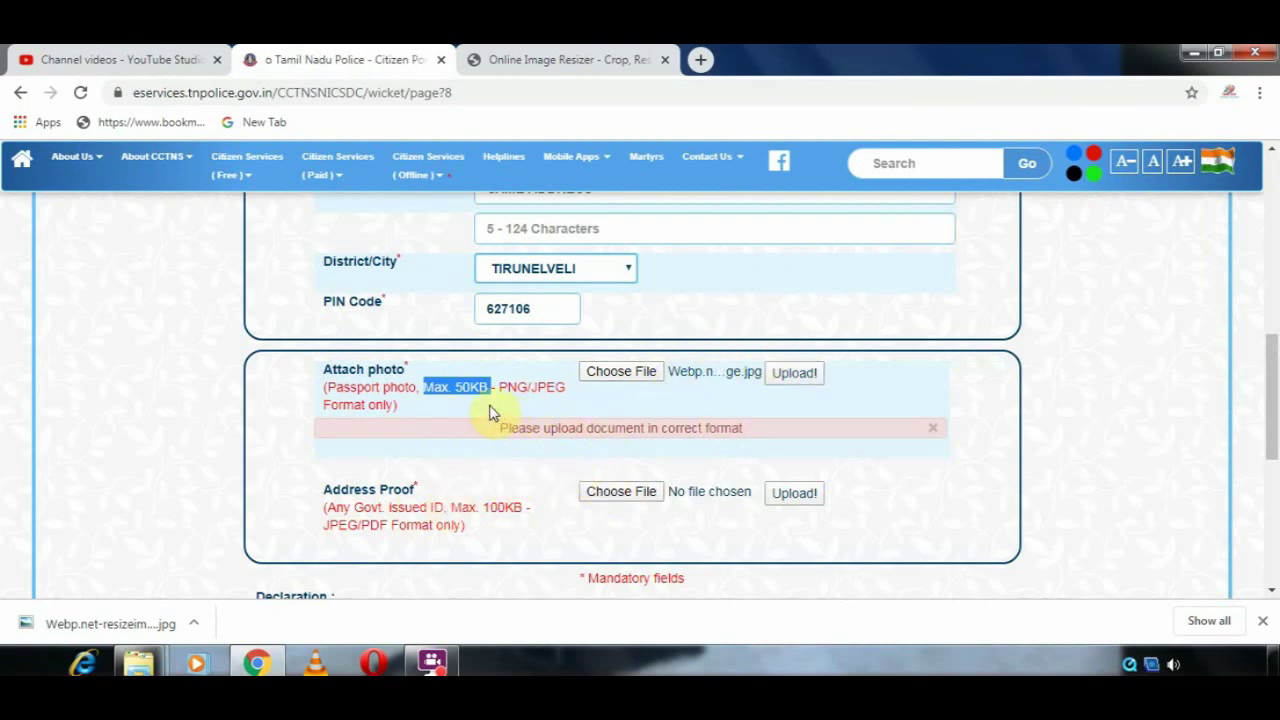
click(1192, 52)
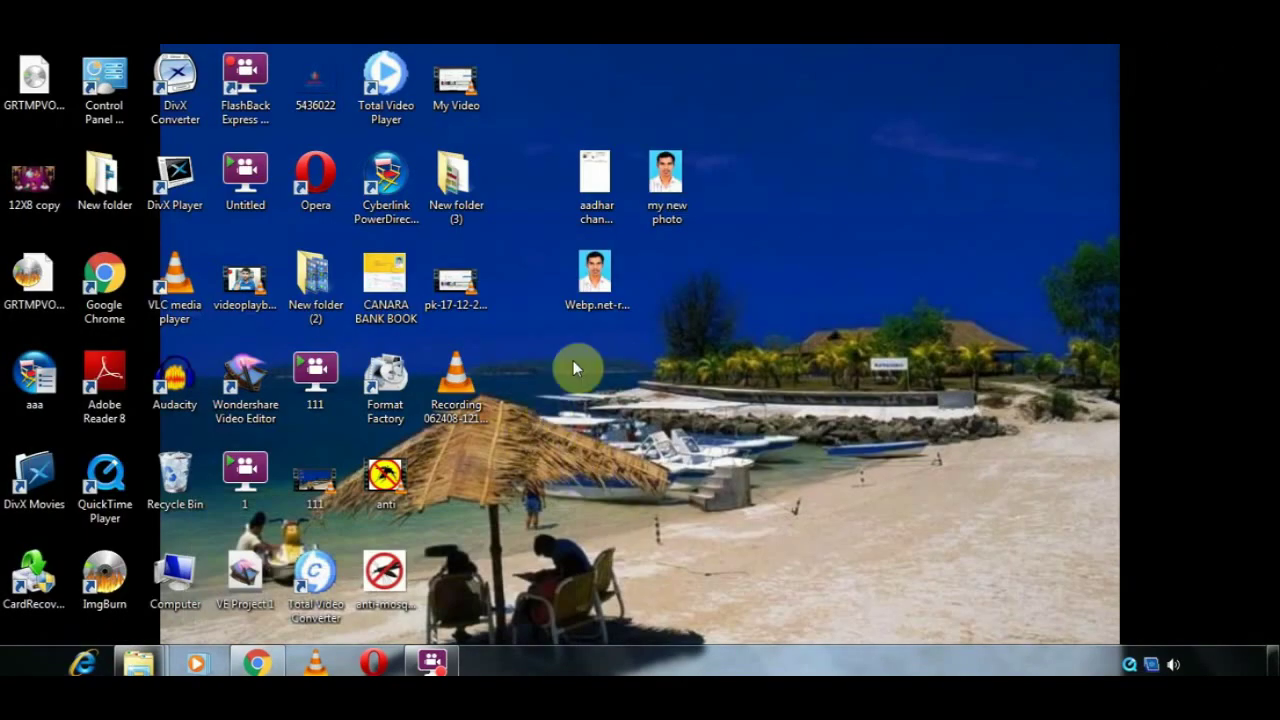
- Check the desktop Webp.net-resizeimage file's properties, then rename it to 'photo'
right_click(604, 291)
click(657, 632)
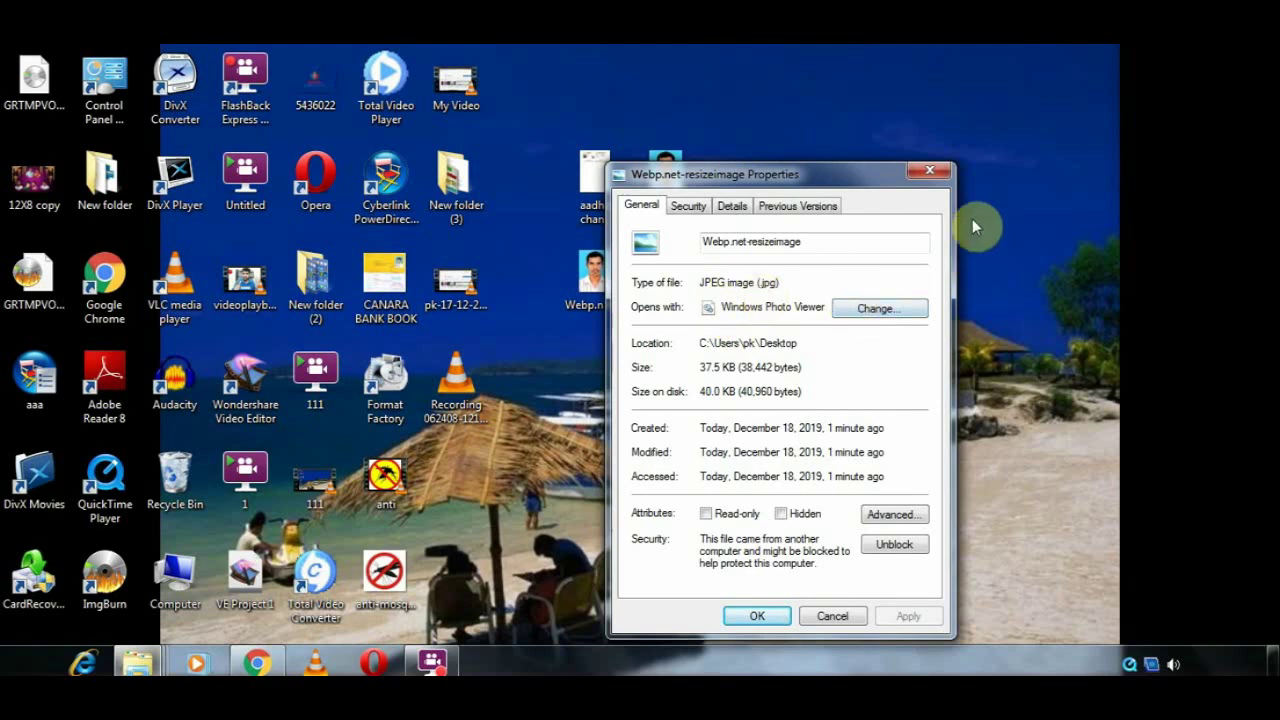
click(930, 173)
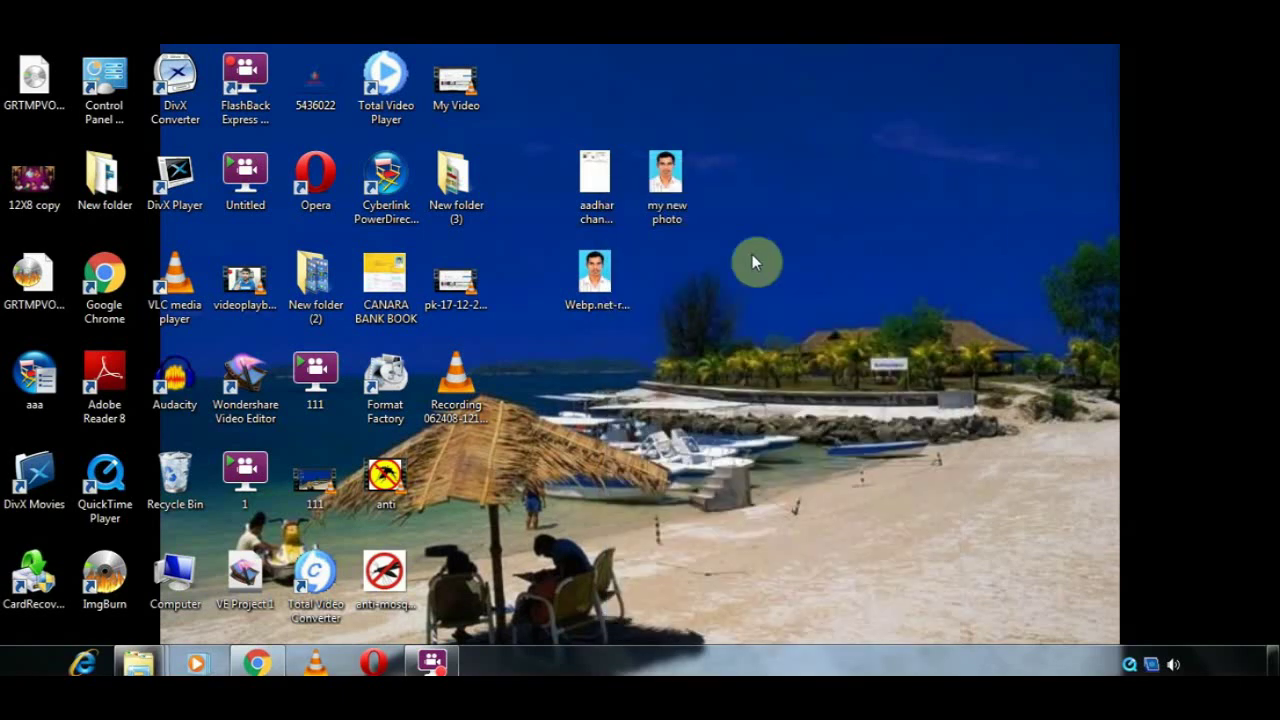
right_click(594, 314)
click(664, 601)
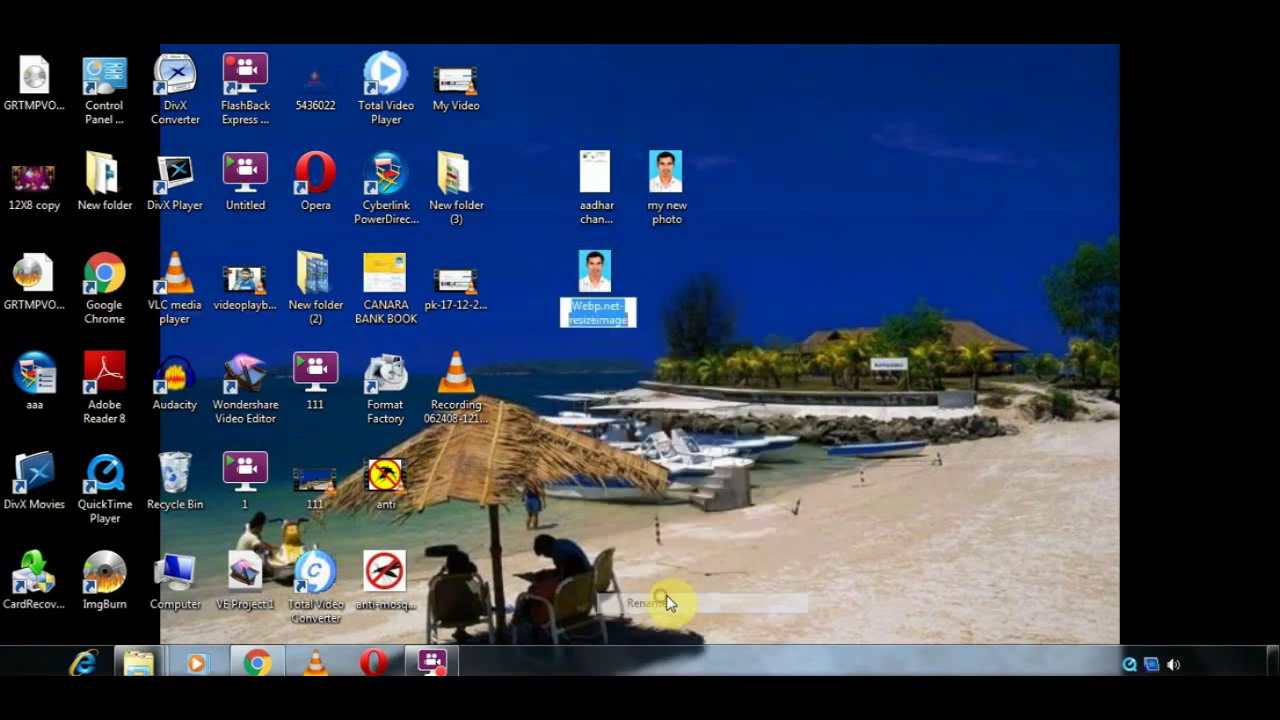
text(ph)
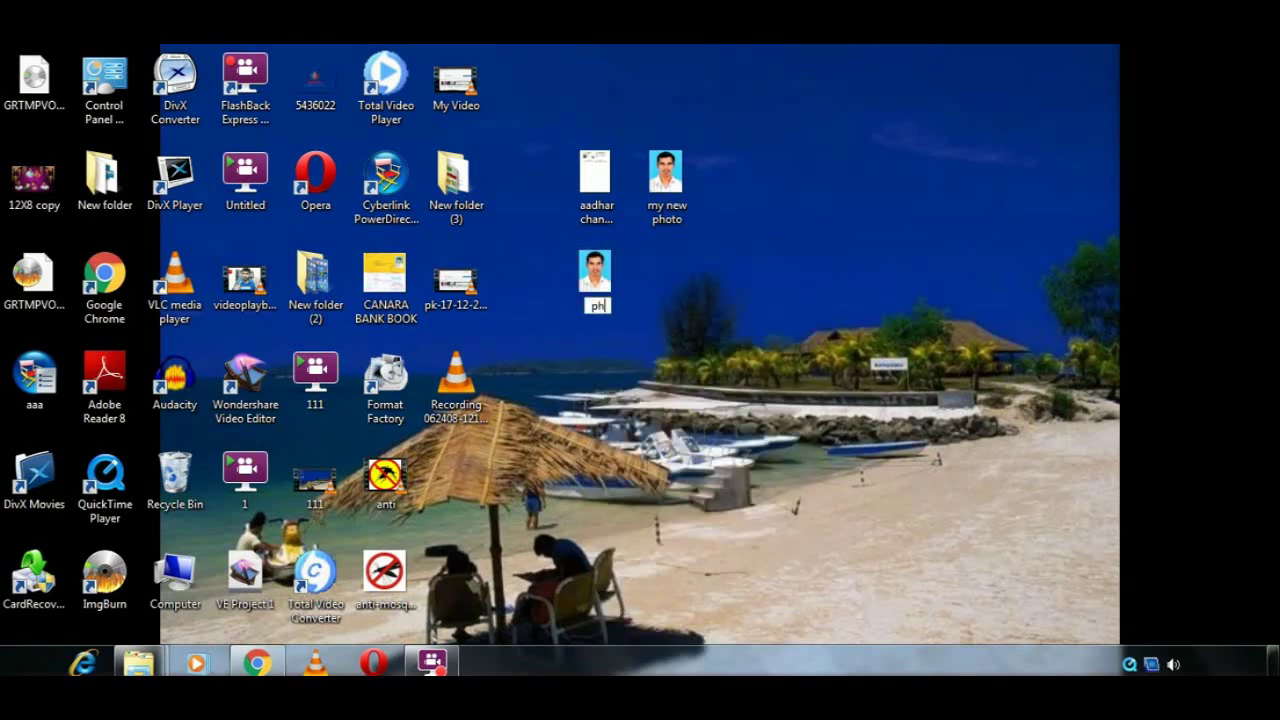
text(oto)
key(Return)
- Choose photo from the Desktop as the applicant photo and upload it
click(268, 664)
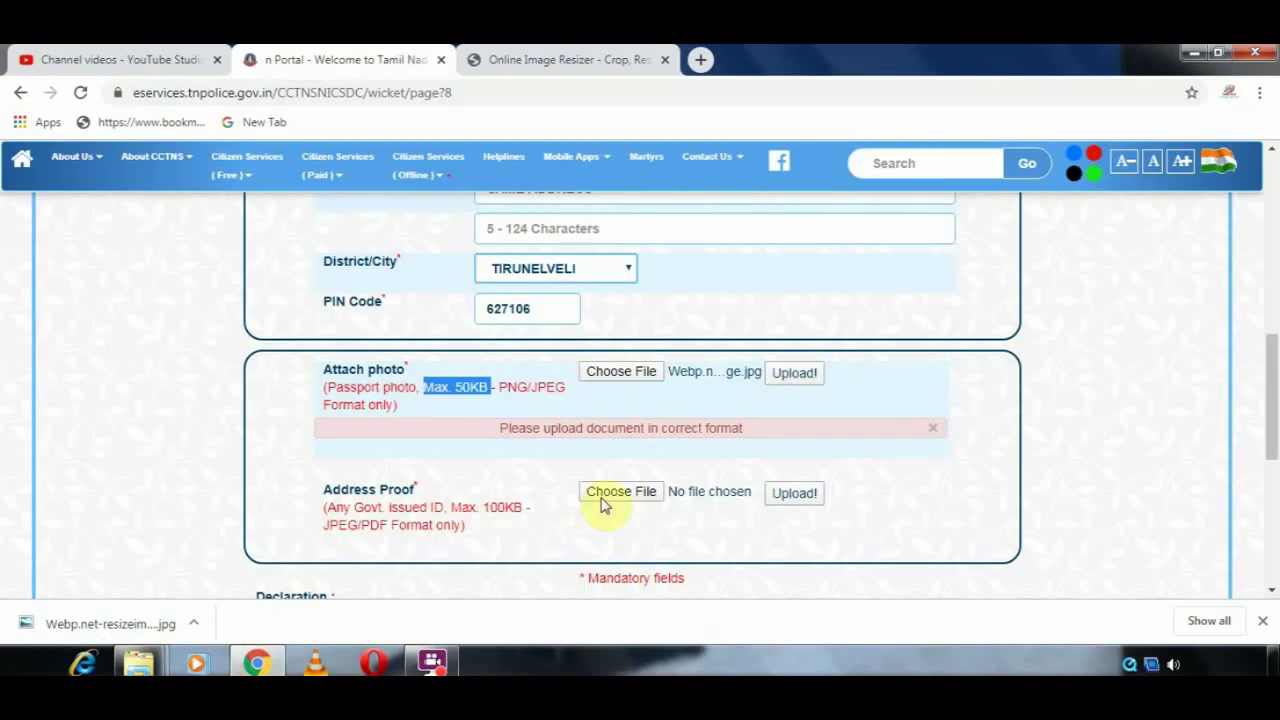
click(620, 378)
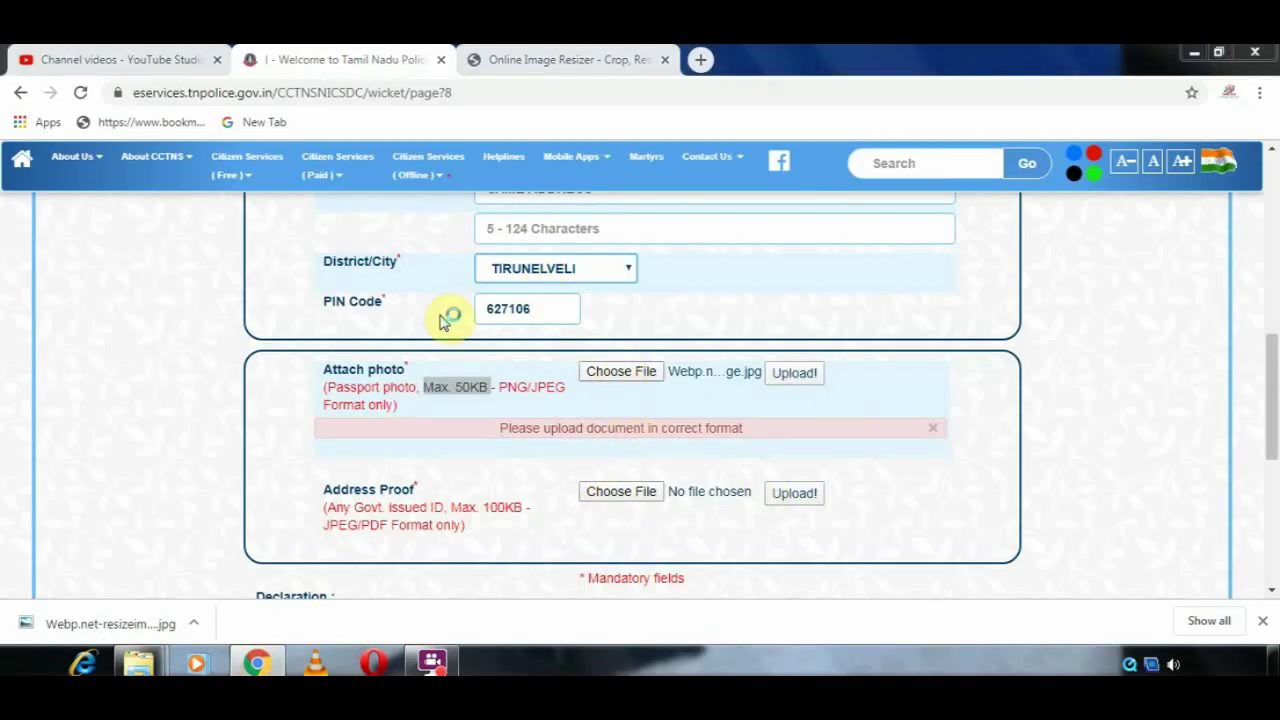
drag(623, 163, 627, 390)
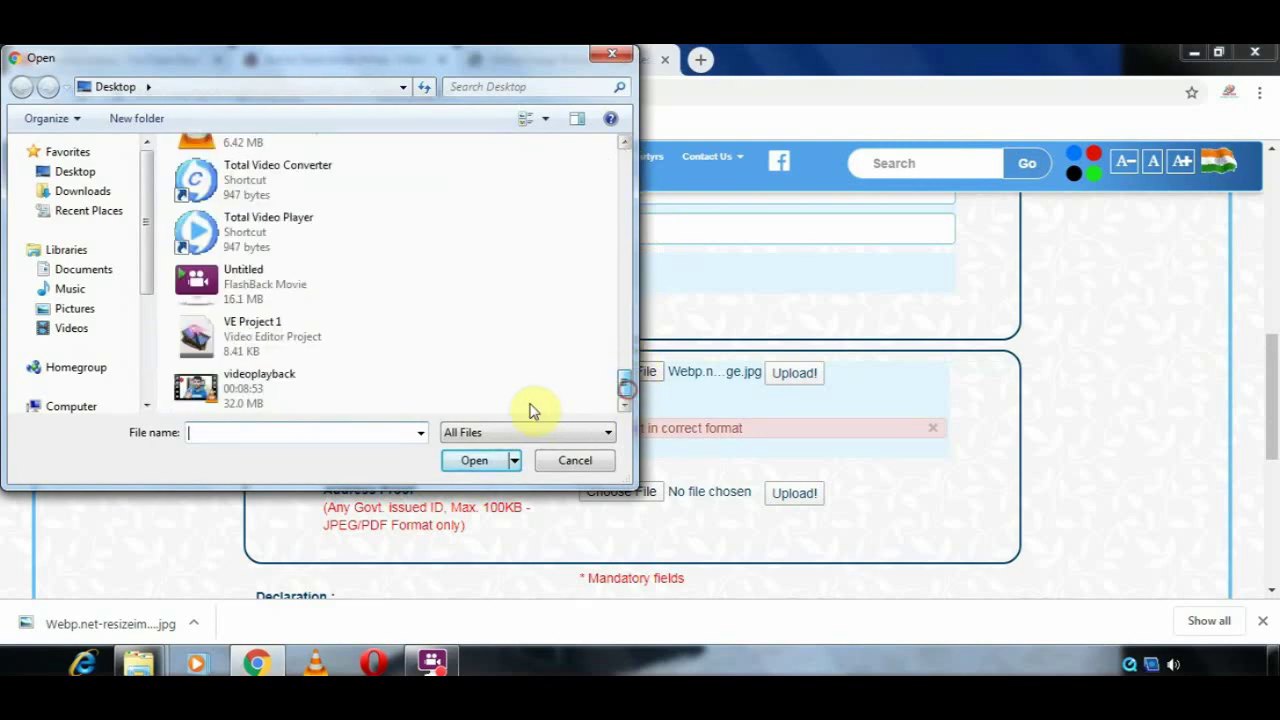
click(625, 150)
double_click(249, 209)
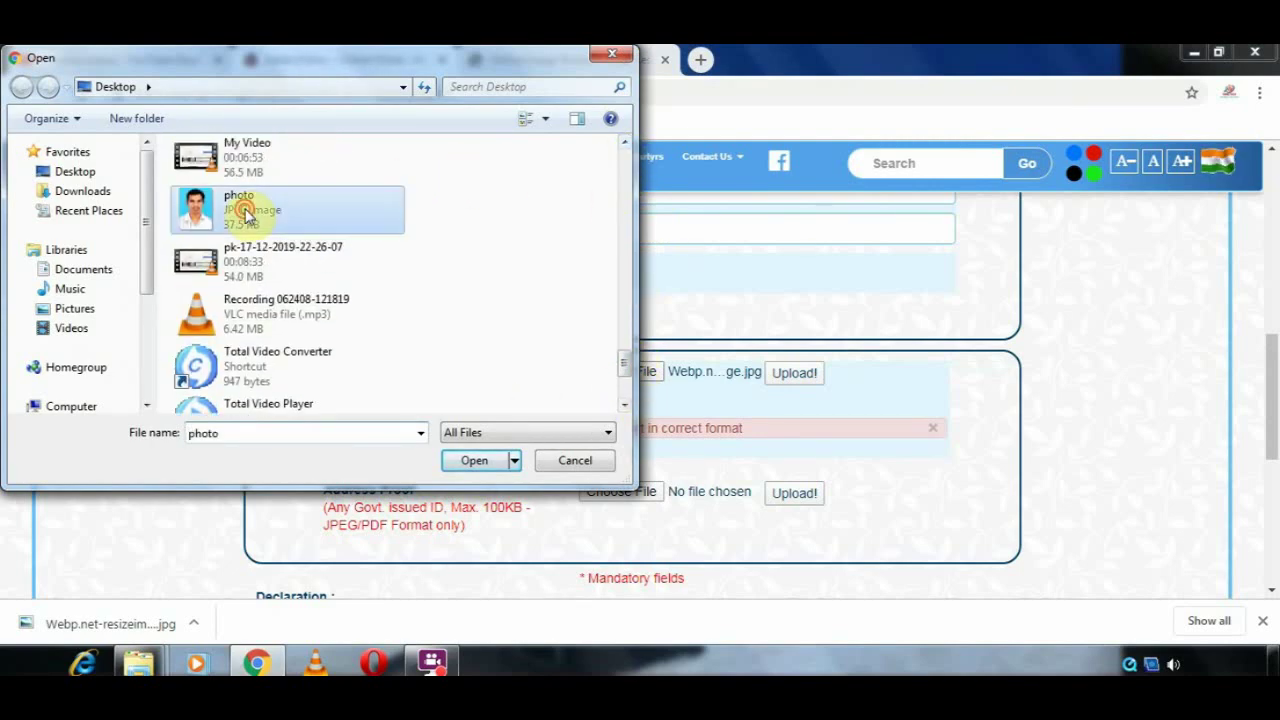
click(790, 376)
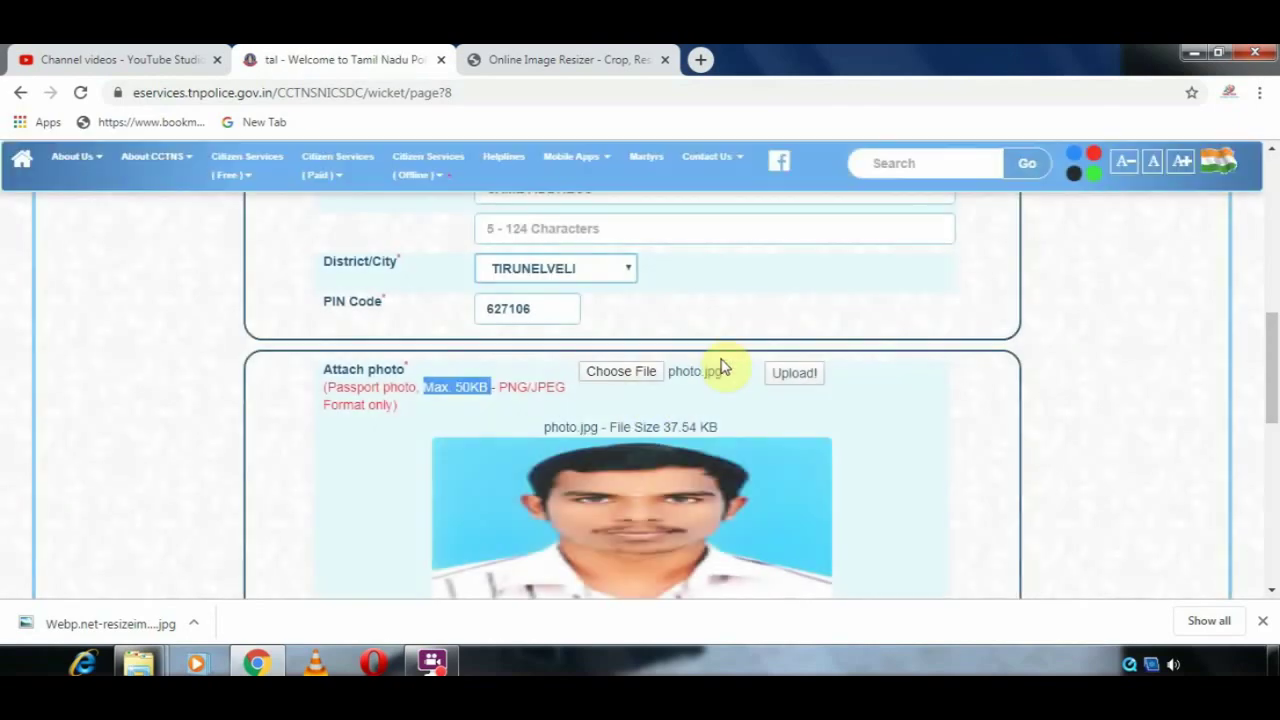
- Scroll down and check the Address Proof Max. 100KB size limit
scroll(700, 400, down, 1)
scroll(666, 419, down, 1)
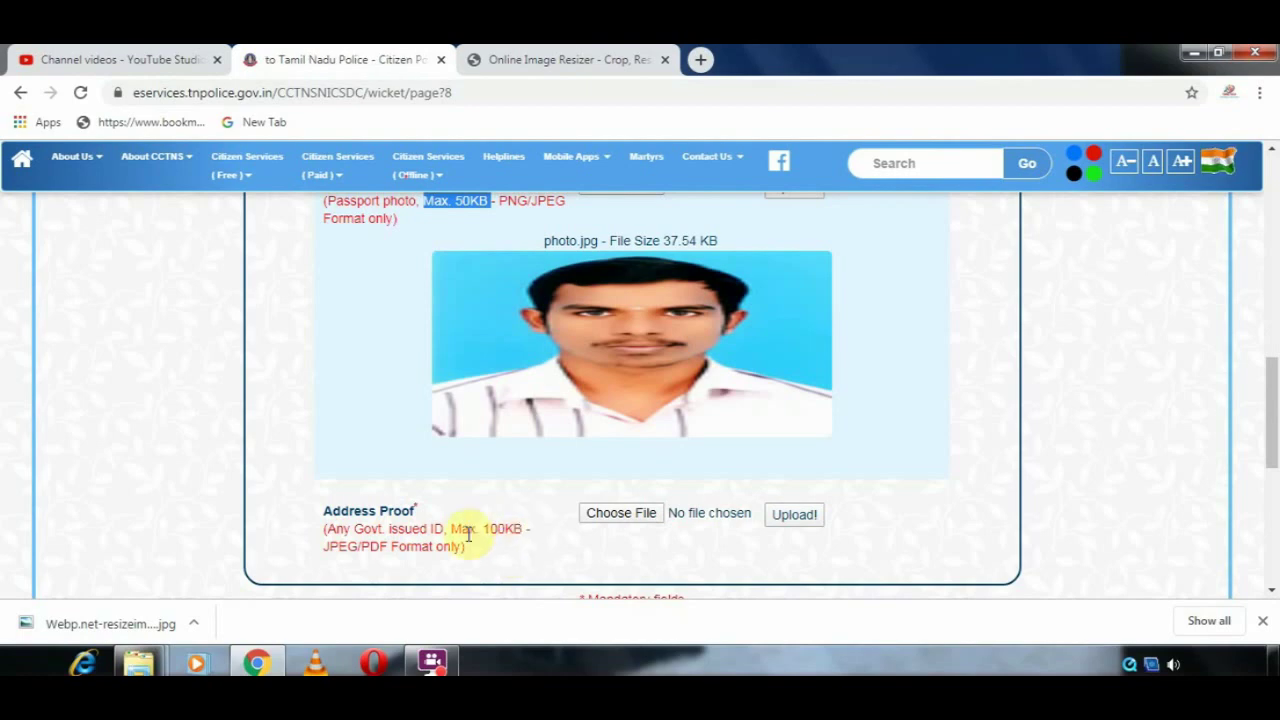
drag(450, 532, 526, 532)
click(579, 563)
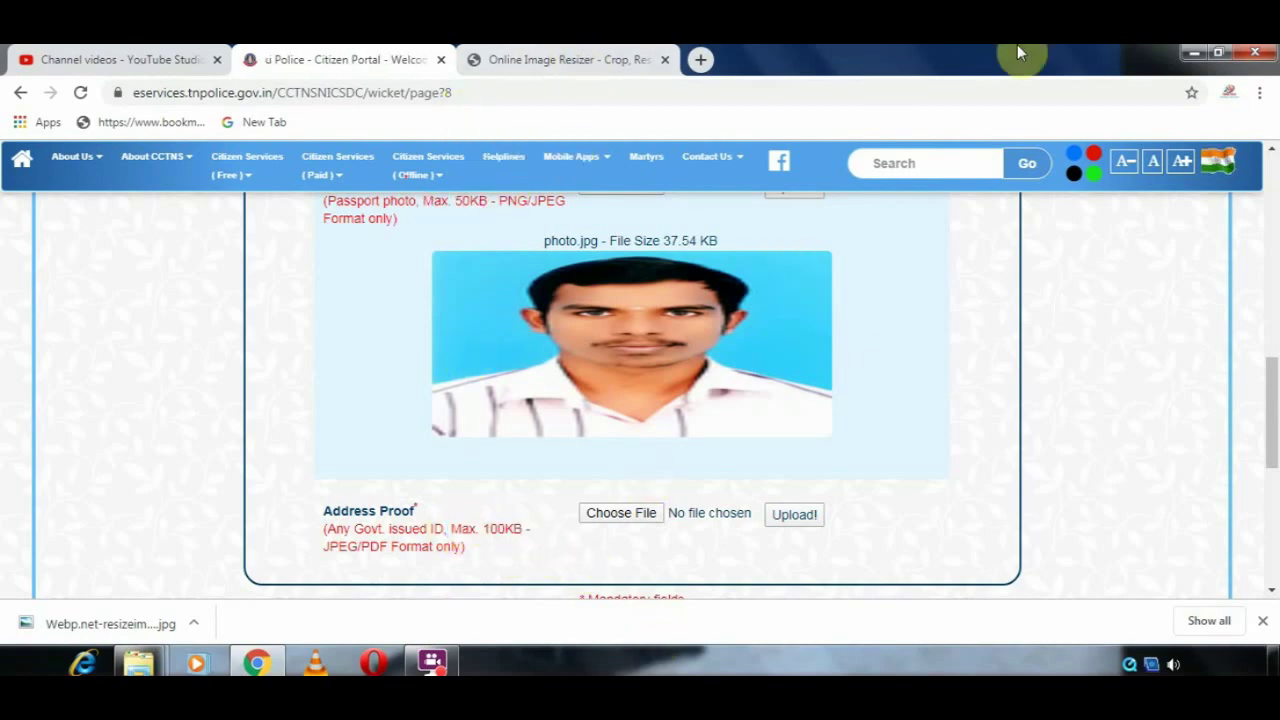
- On ResizeImage.net, upload the 'aadhar change address' image from the Desktop
click(608, 52)
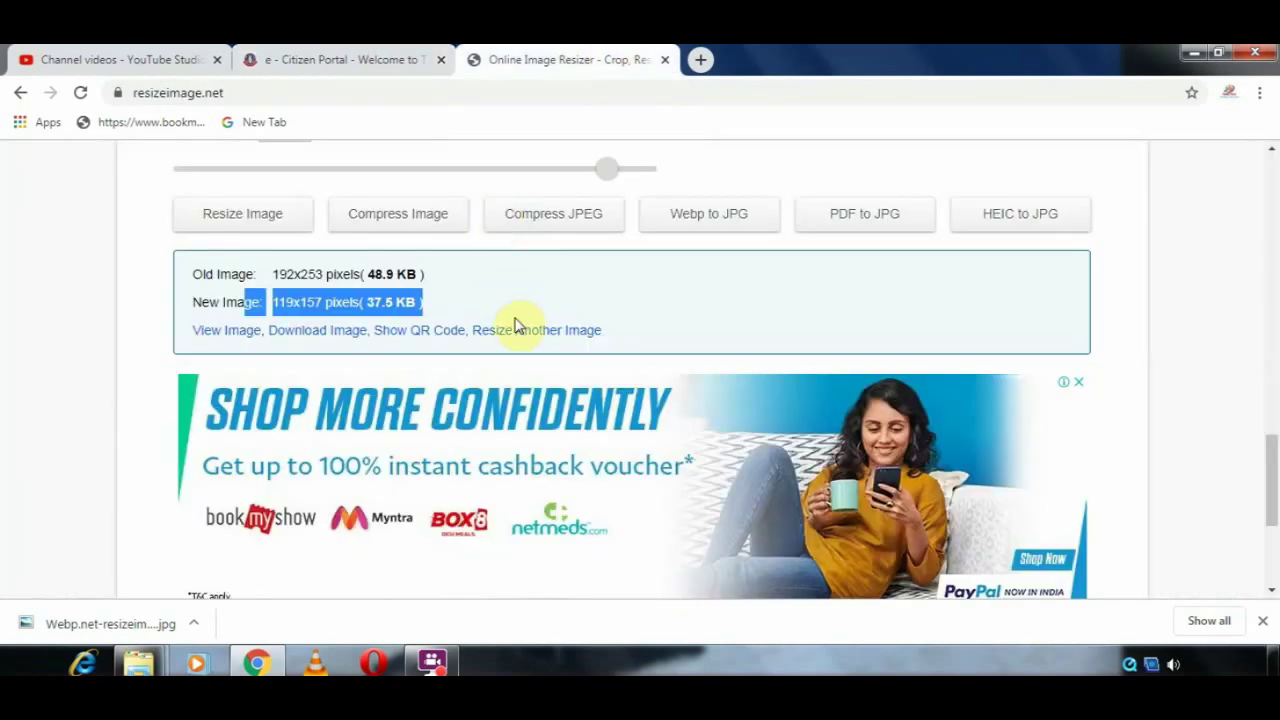
scroll(270, 200, up, 15)
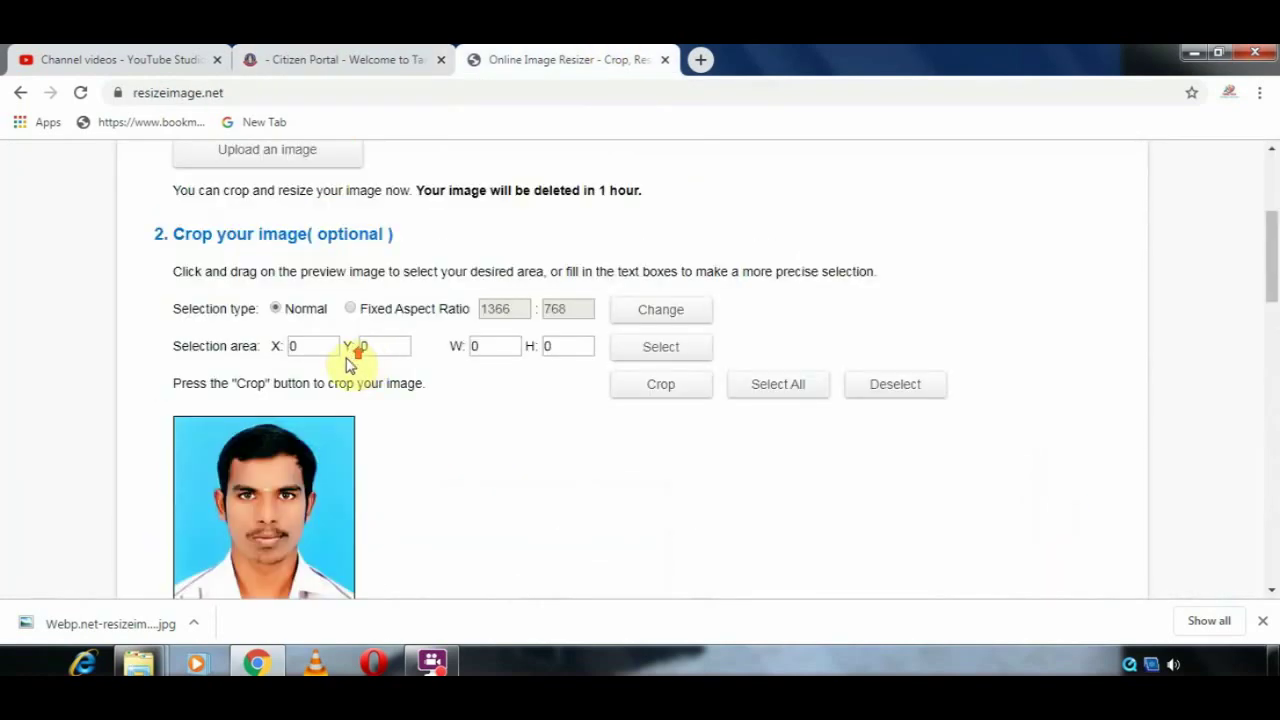
scroll(347, 365, up, 3)
click(268, 438)
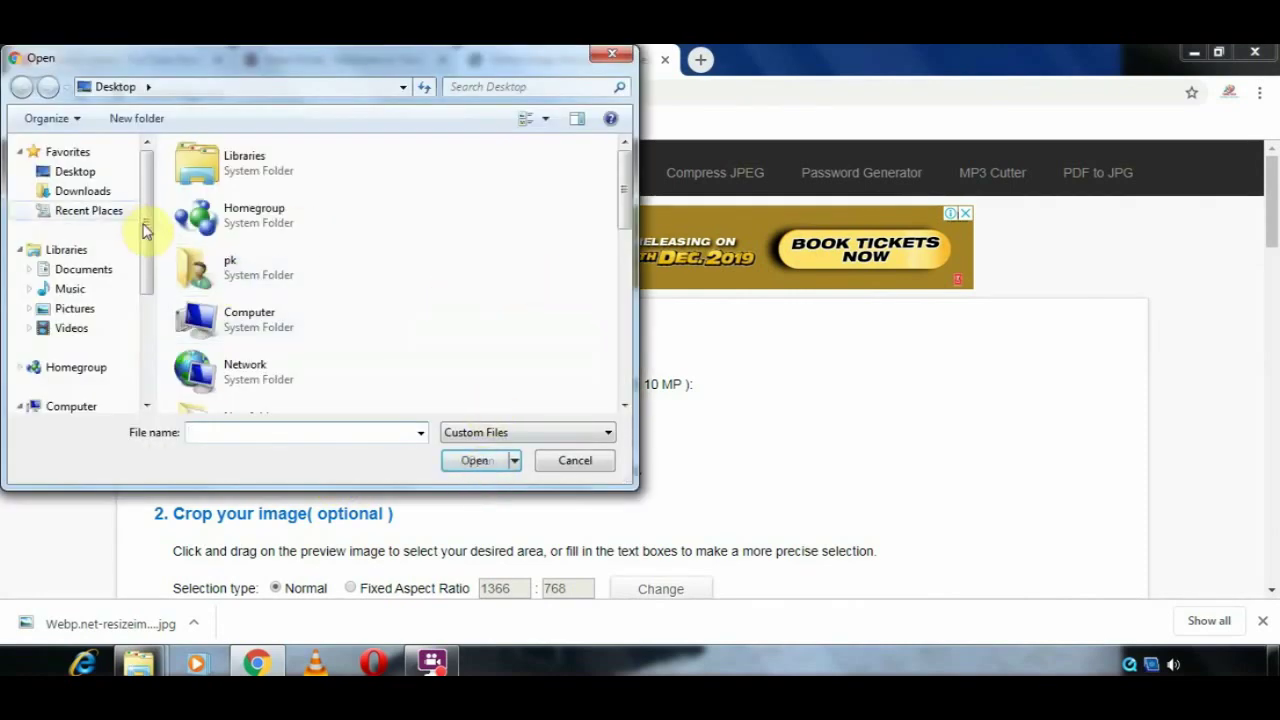
click(97, 175)
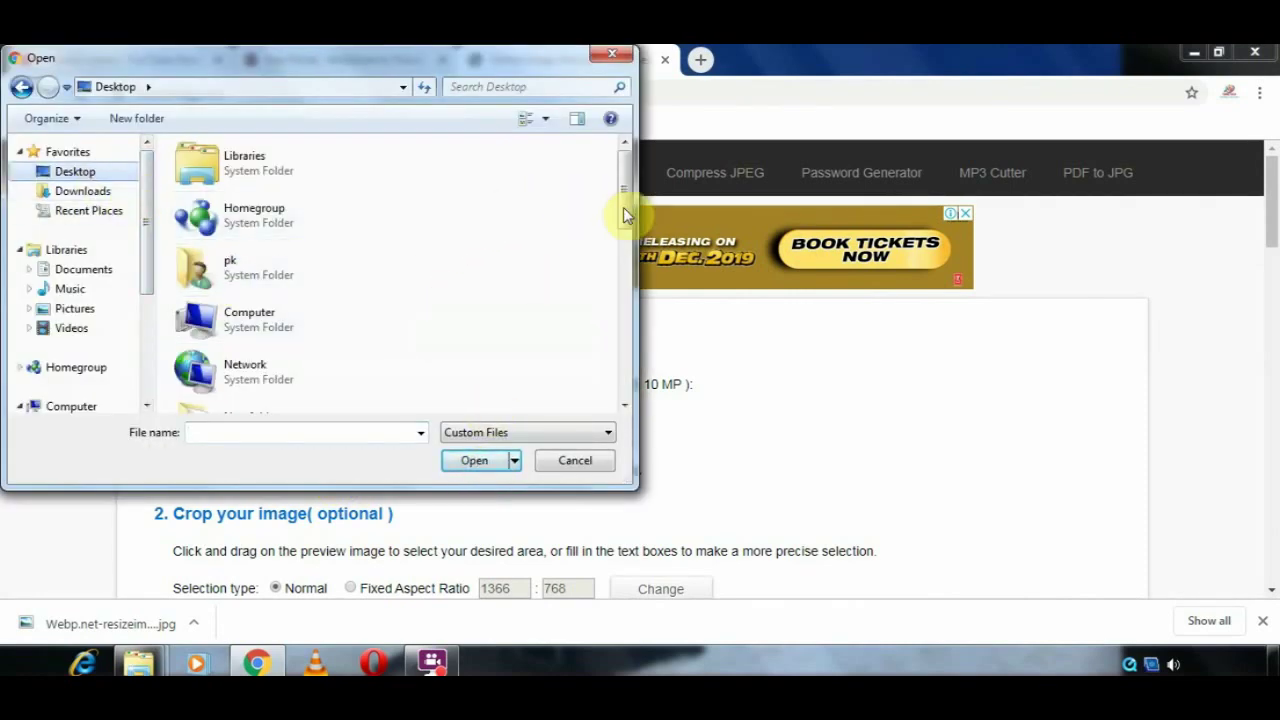
drag(614, 261, 503, 280)
click(291, 274)
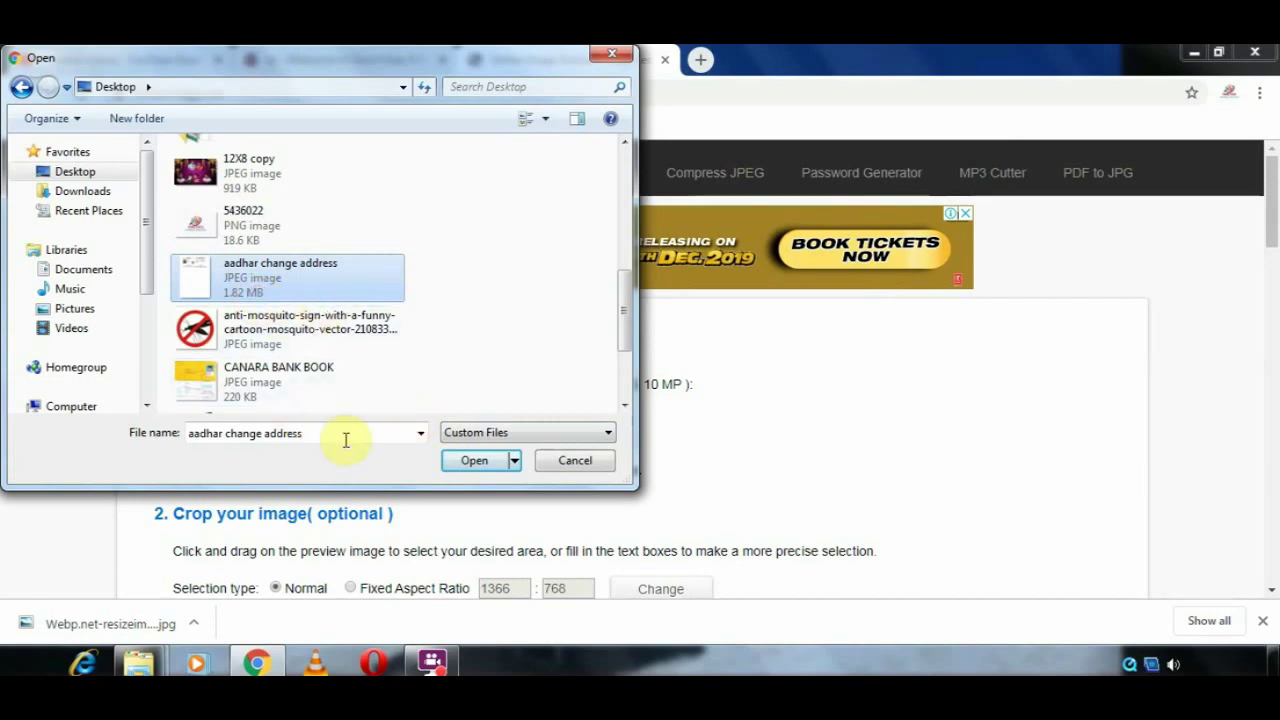
click(474, 460)
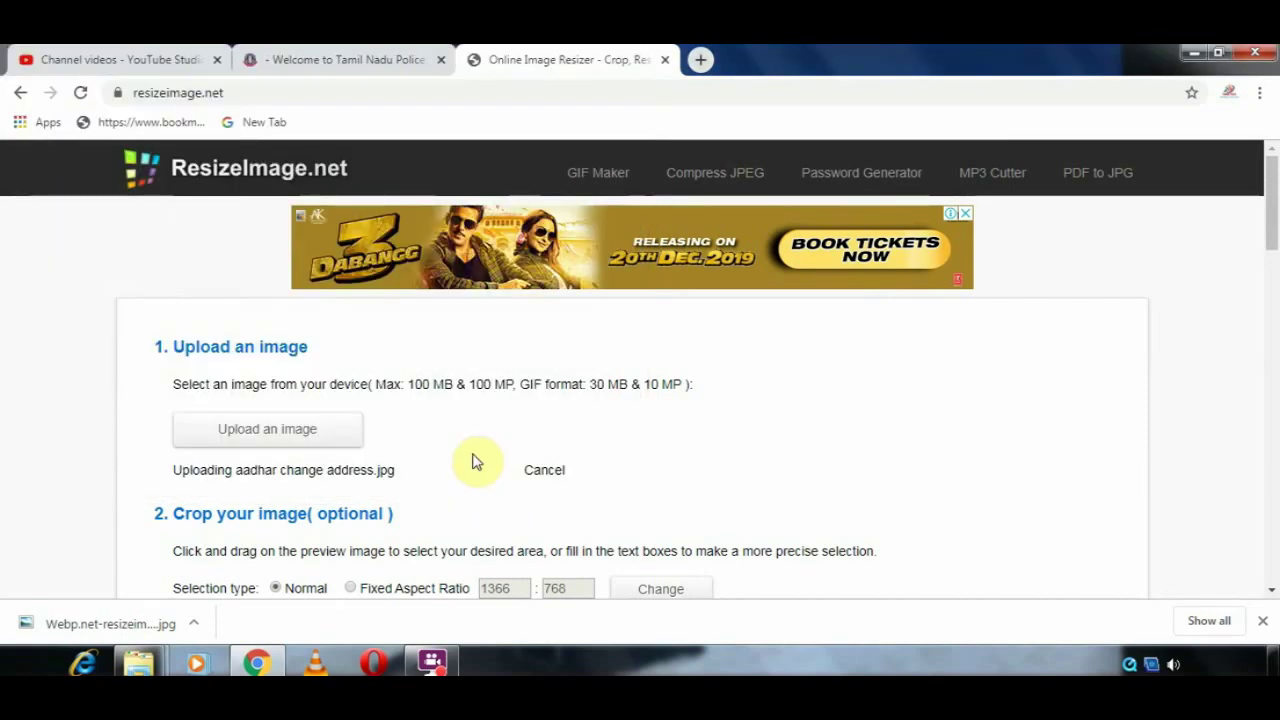
- Check the Aadhaar upload progress and the 100 MB limit, then go back to the Citizen Portal form
scroll(472, 462, down, 1)
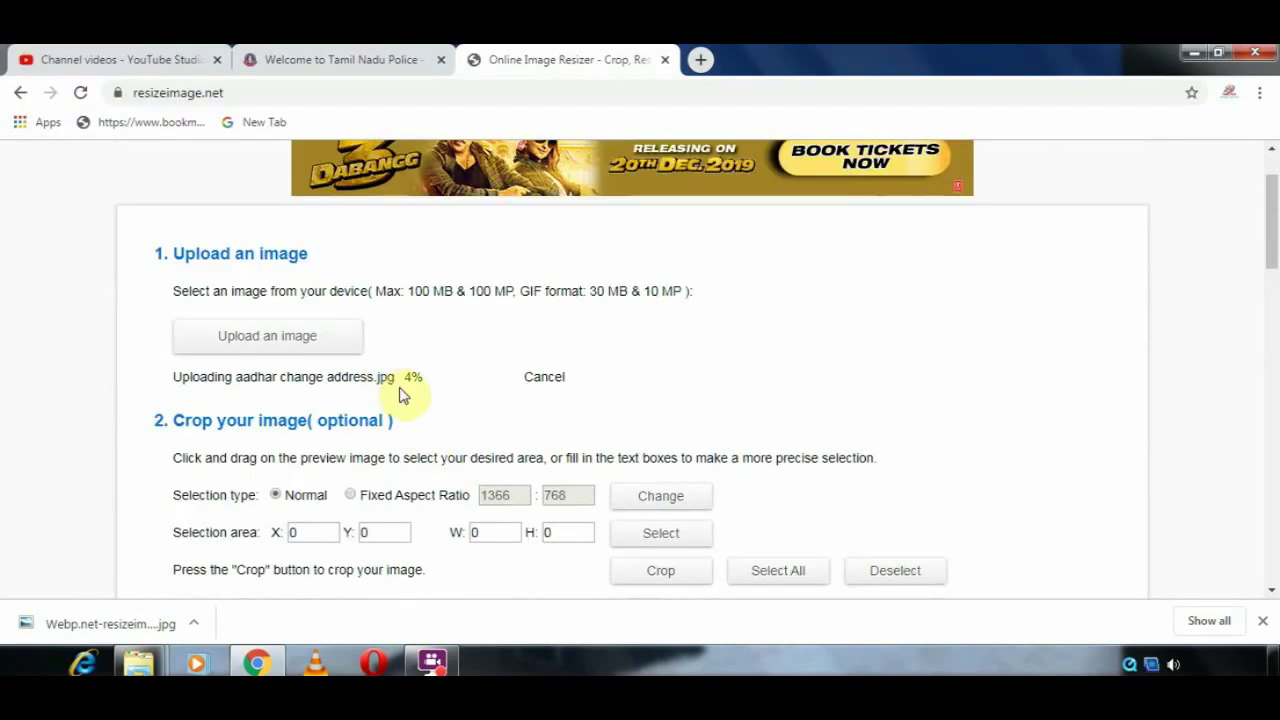
drag(407, 376, 424, 376)
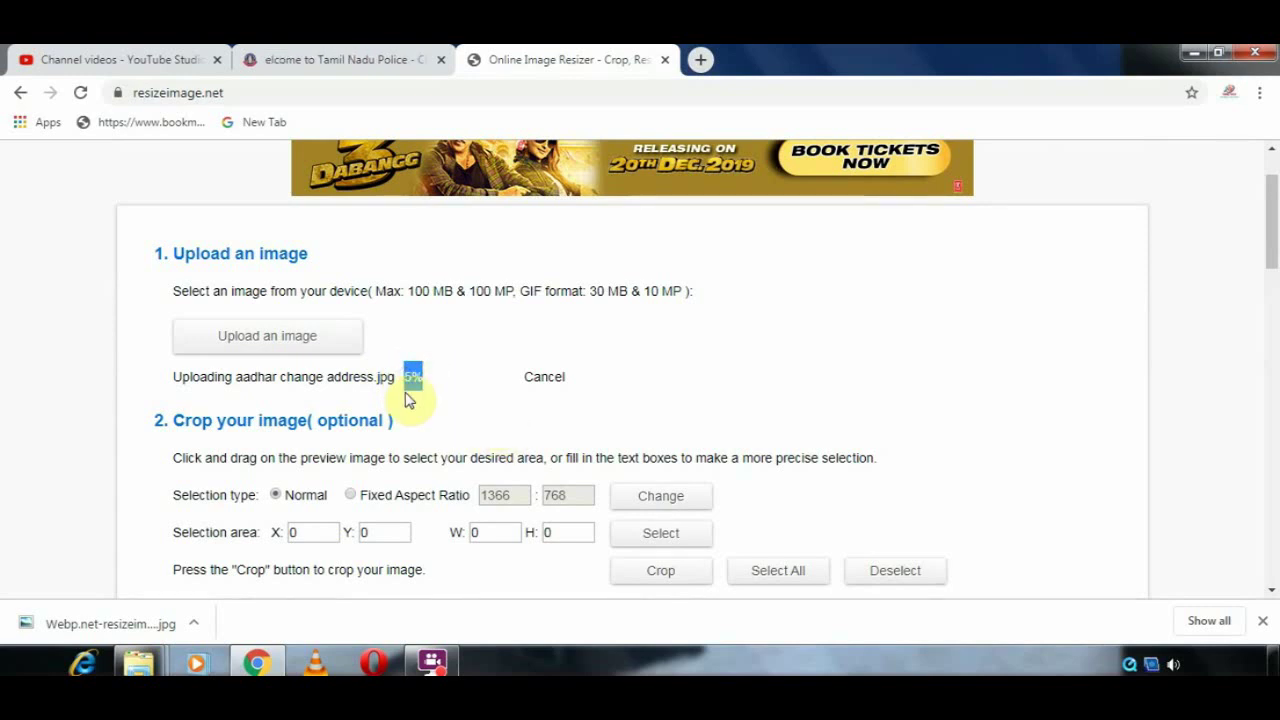
click(457, 420)
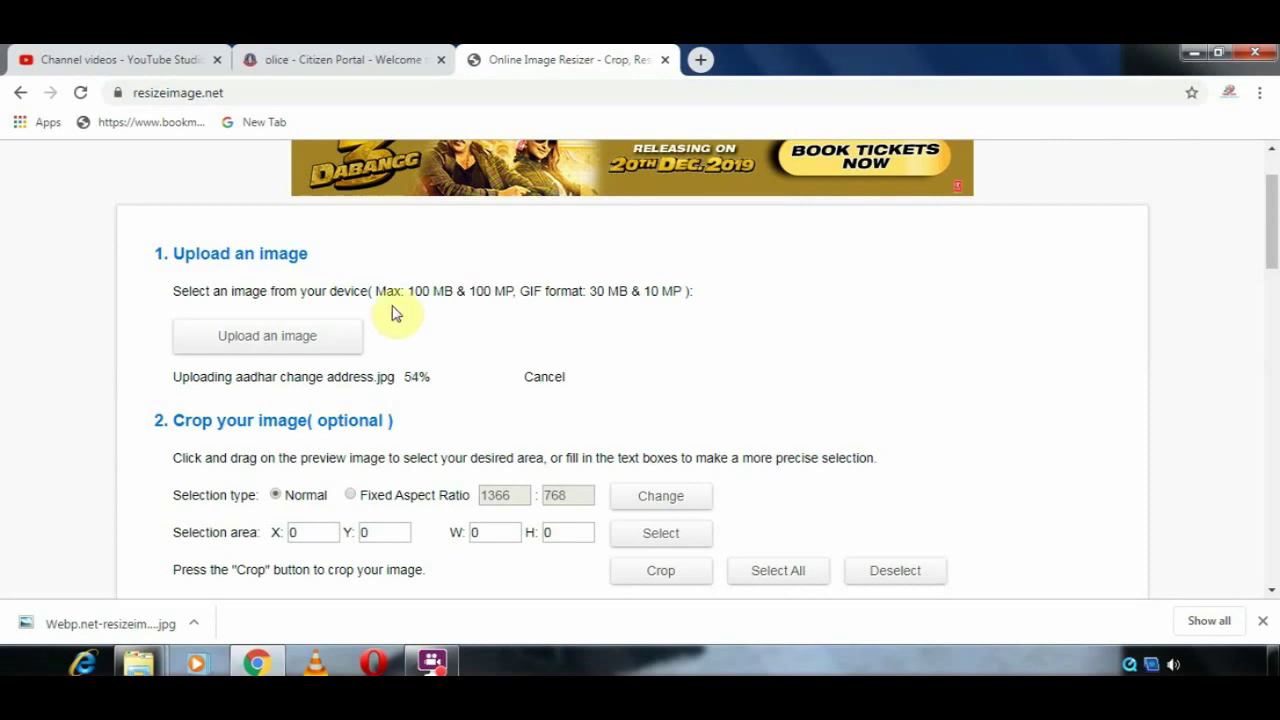
drag(371, 297, 468, 300)
click(340, 59)
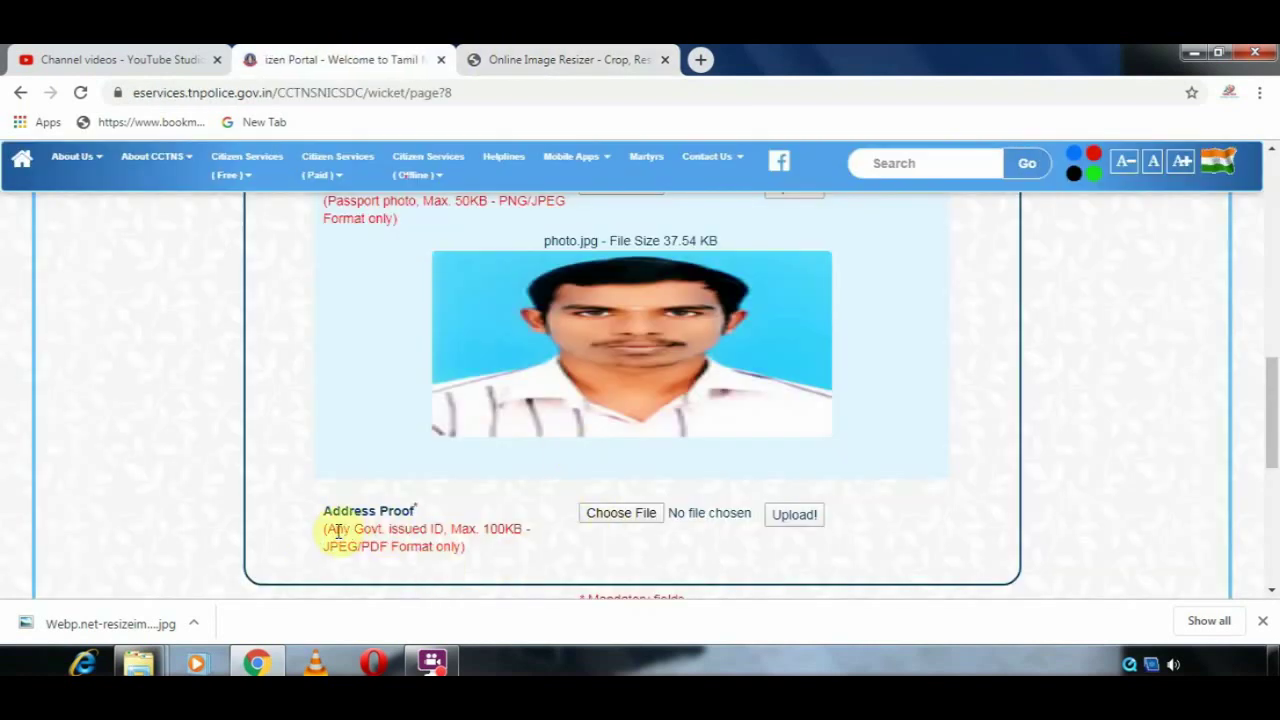
- Note the 100KB Address Proof limit, then return to the Online Image Resizer
drag(324, 529, 517, 551)
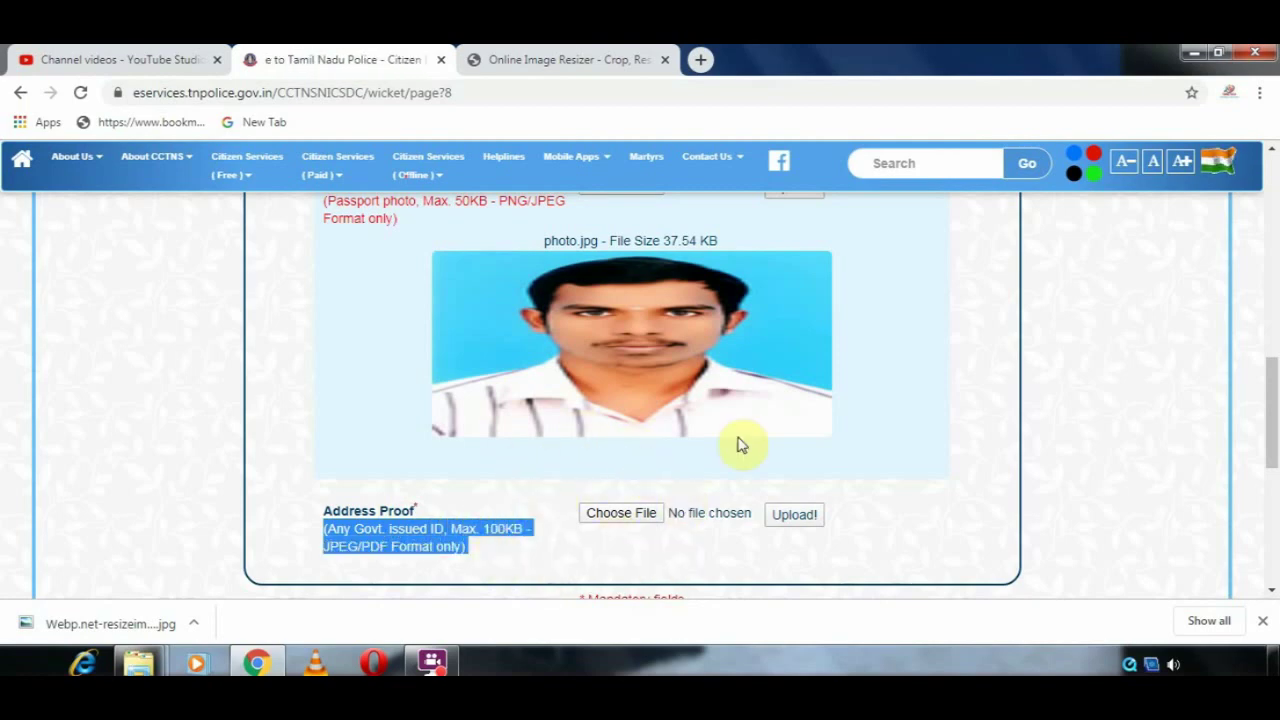
click(591, 62)
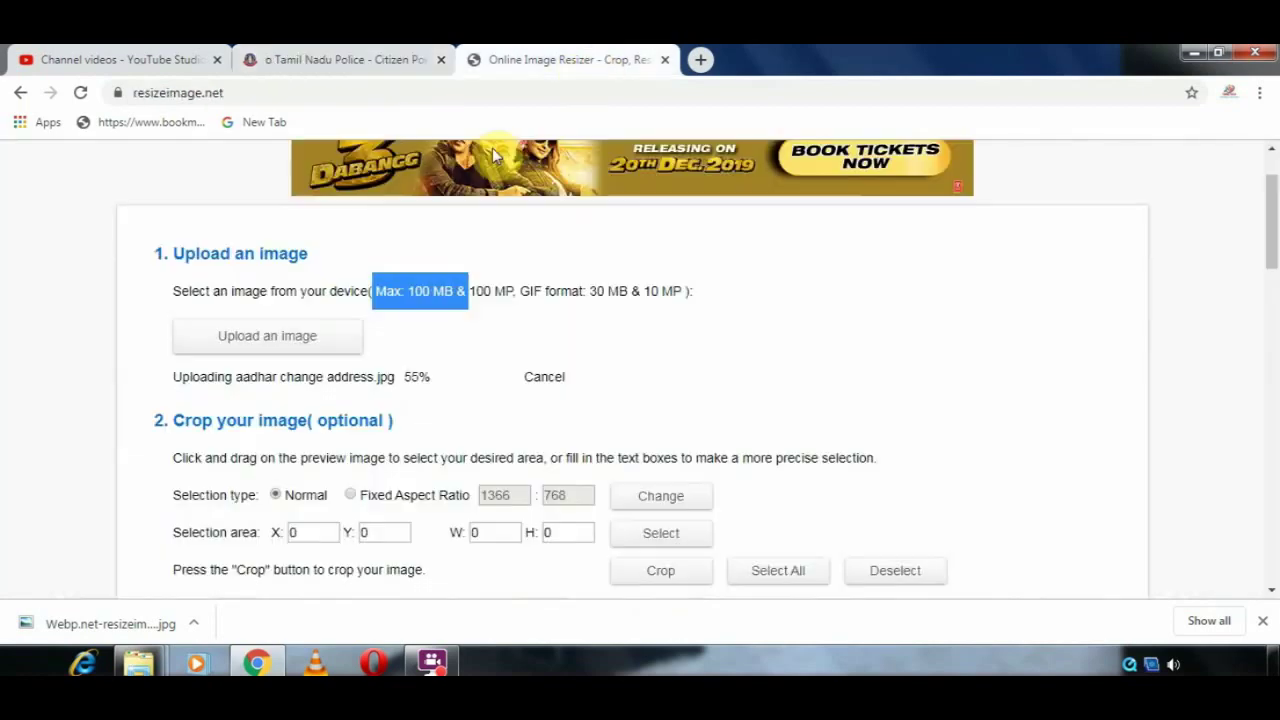
- Wait on resizeimage.net until the aadhar change address.jpg upload reaches 100%
double_click(414, 377)
click(460, 400)
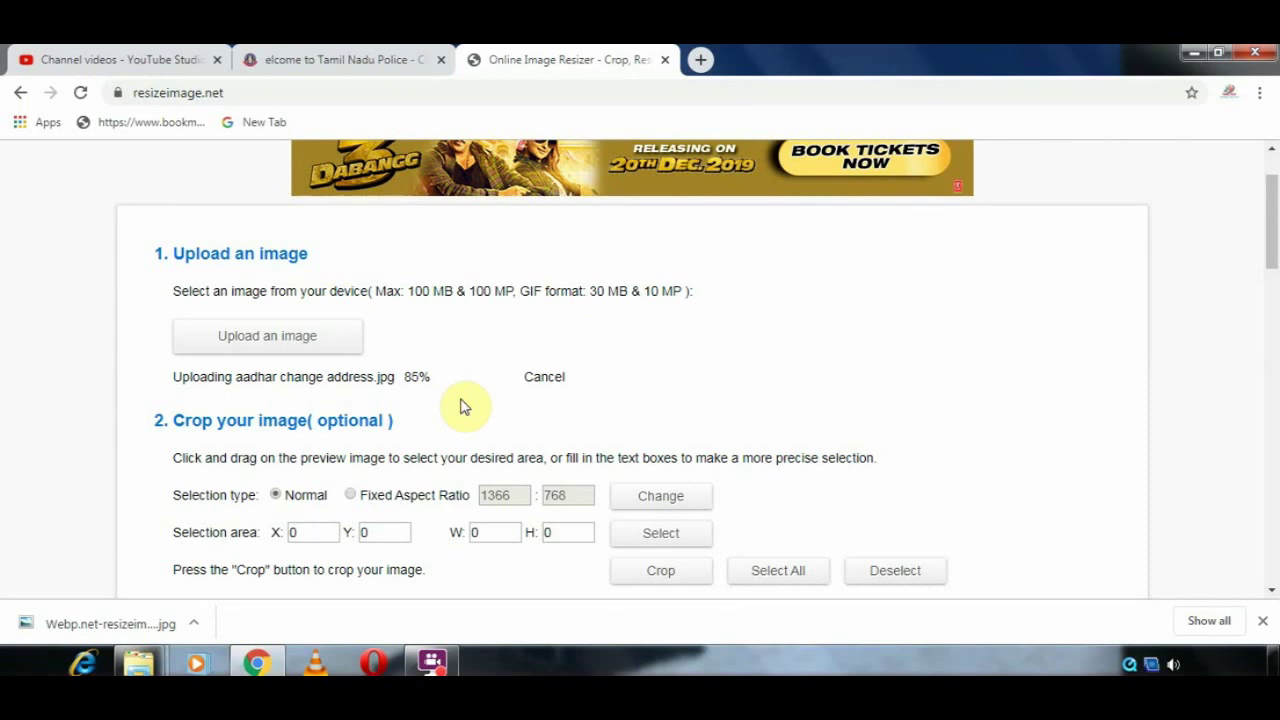
drag(230, 92, 156, 93)
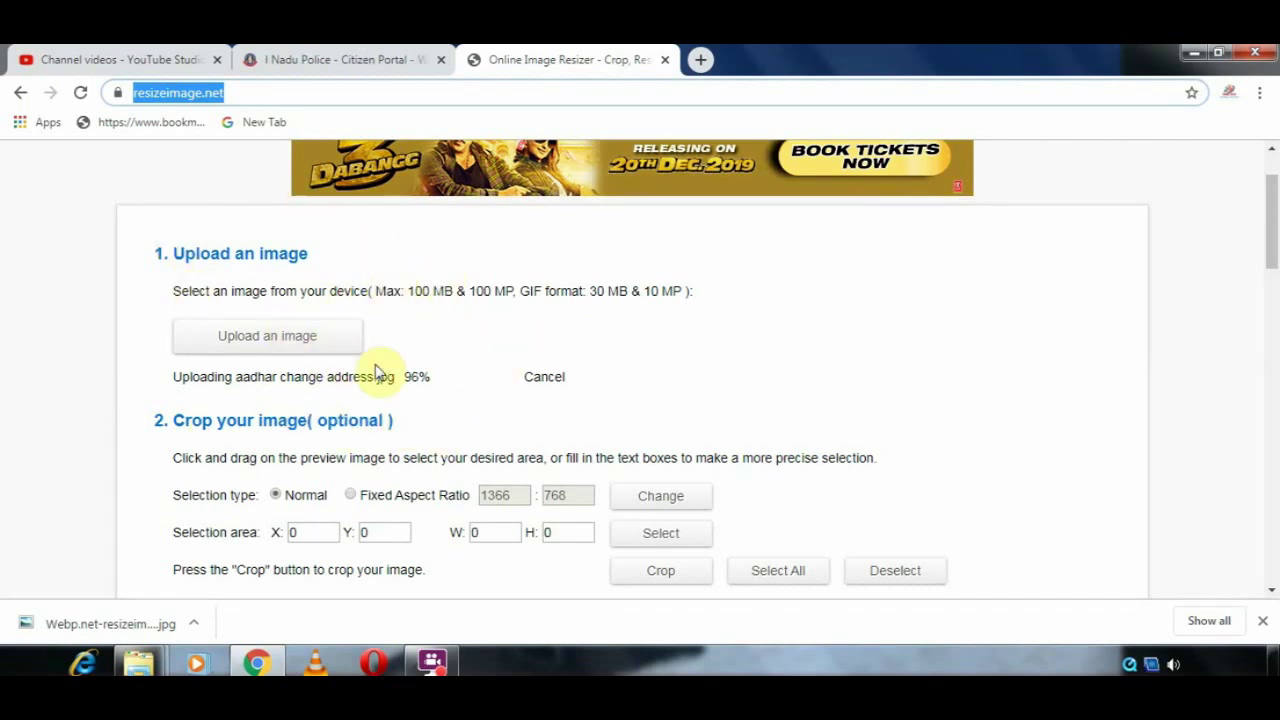
drag(437, 378, 412, 377)
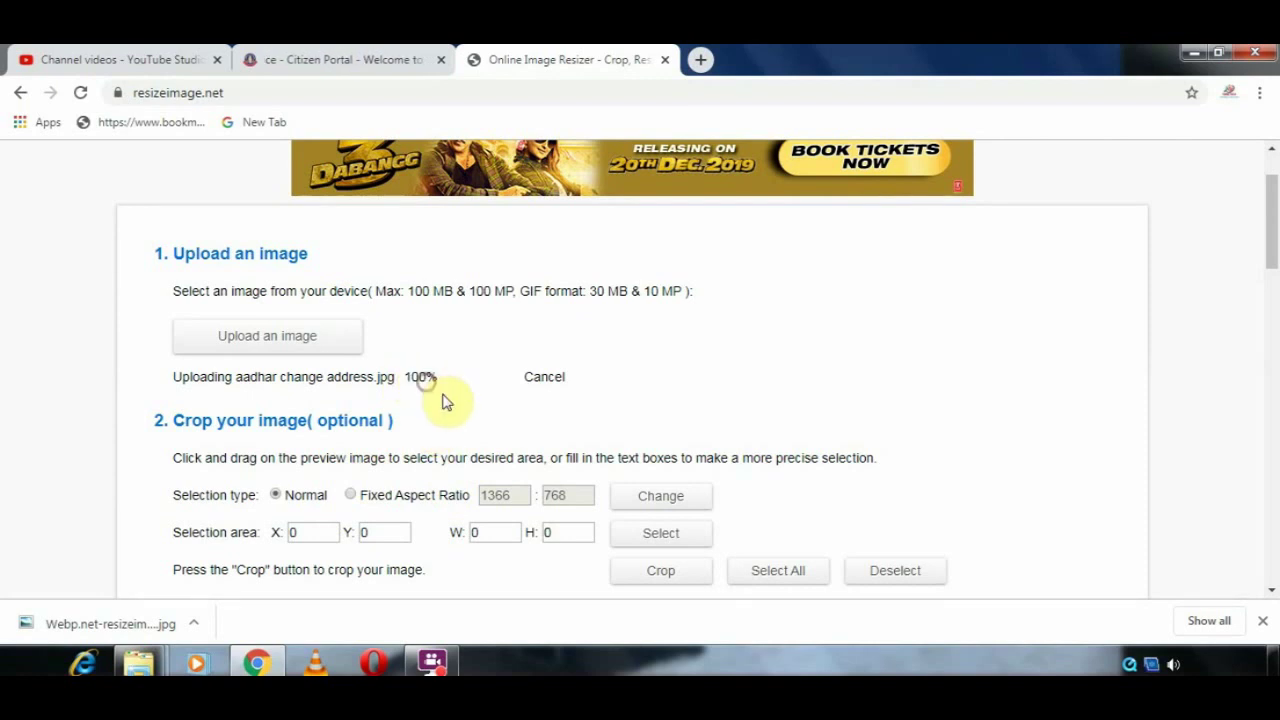
- Wait until the page reads 'You can crop and resize your image now' for the Aadhaar image
scroll(500, 470, down, 2)
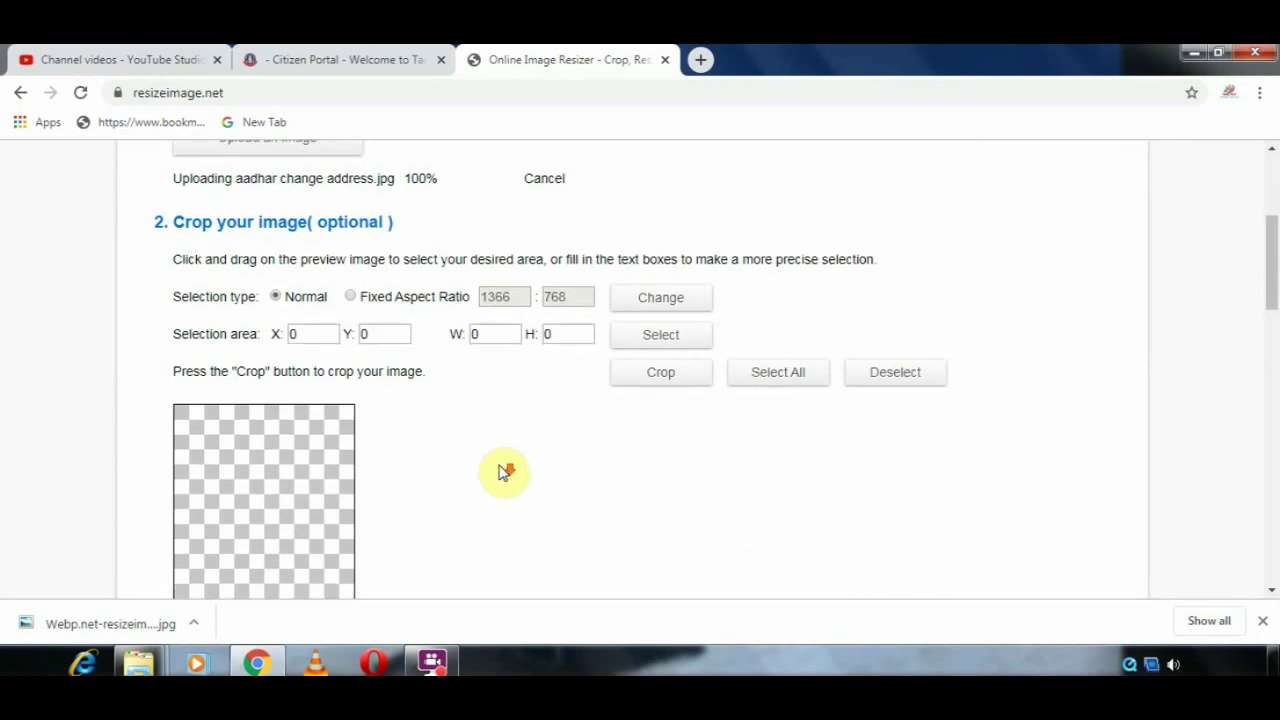
scroll(420, 460, down, 2)
scroll(414, 457, up, 4)
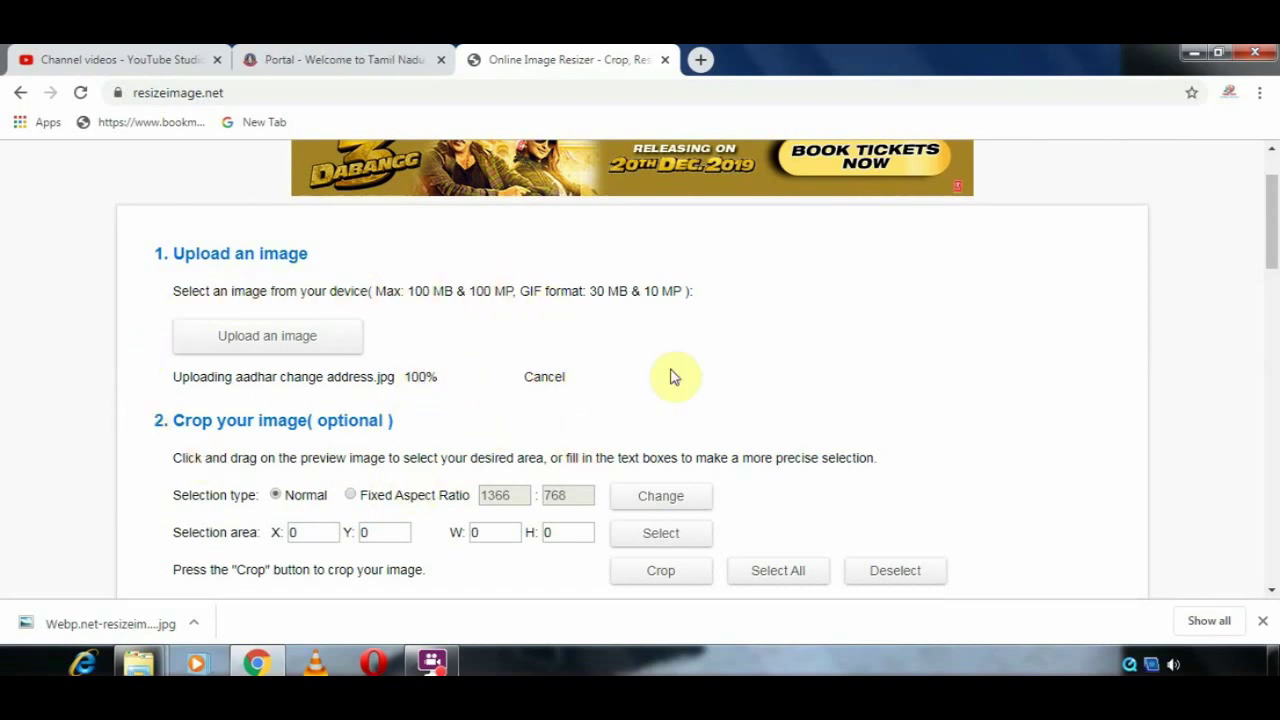
scroll(400, 386, down, 2)
scroll(371, 409, up, 1)
scroll(400, 363, down, 3)
scroll(423, 423, up, 3)
scroll(421, 416, up, 2)
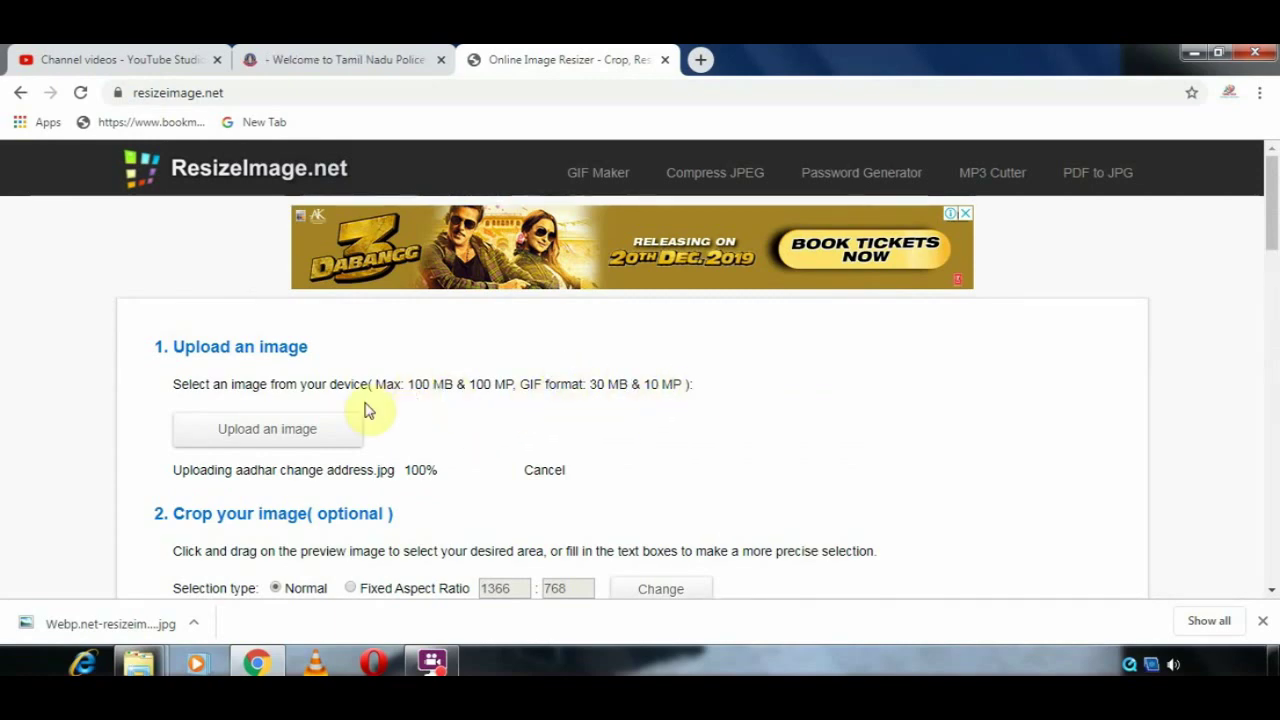
scroll(337, 408, down, 10)
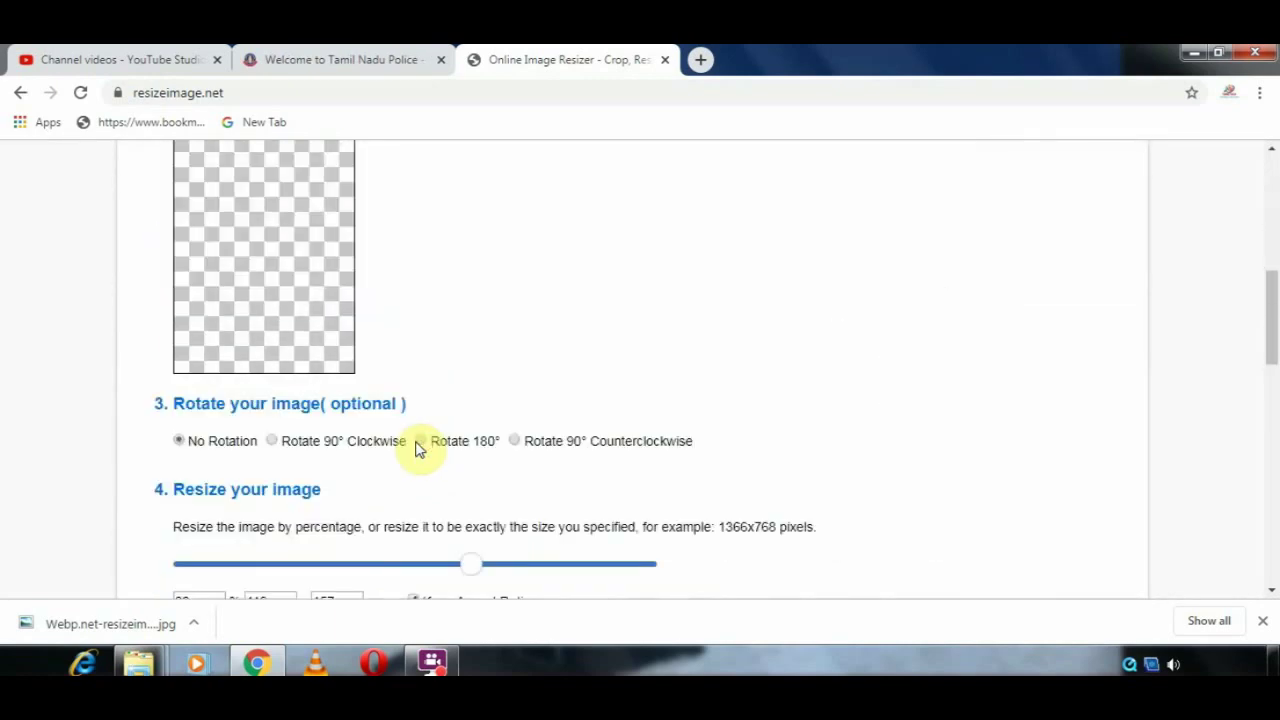
scroll(425, 444, down, 1)
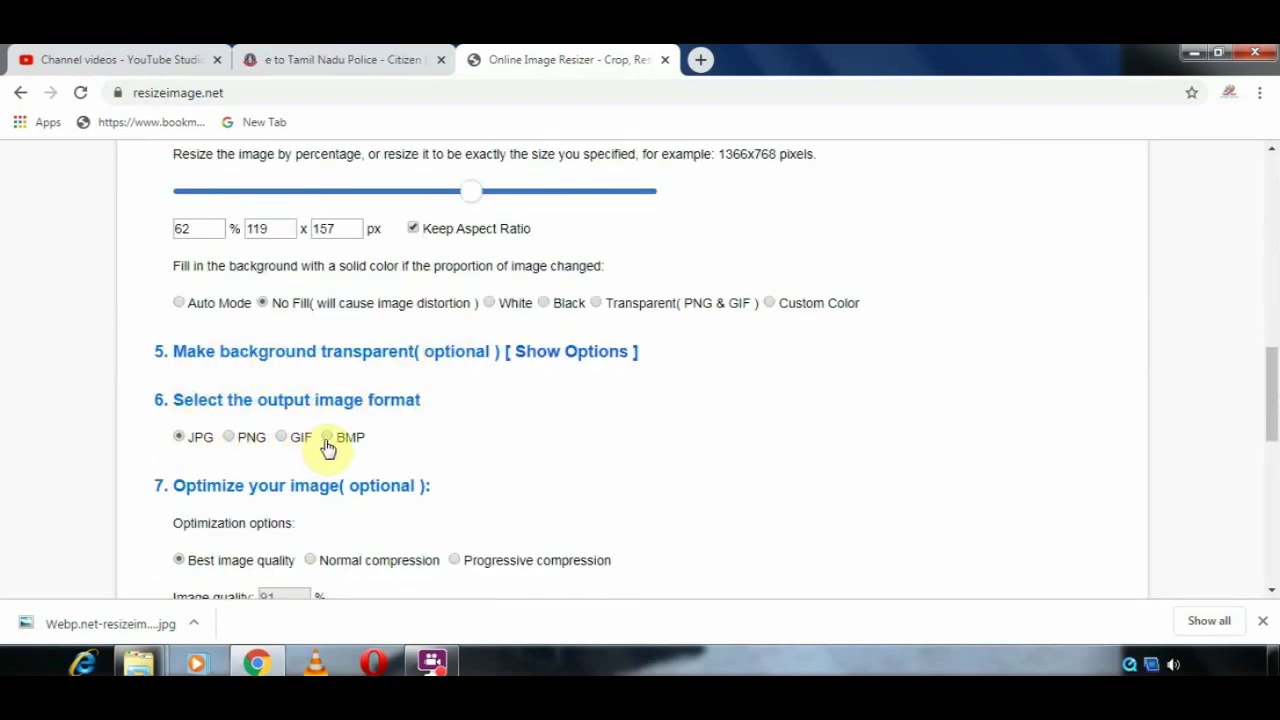
scroll(332, 484, down, 2)
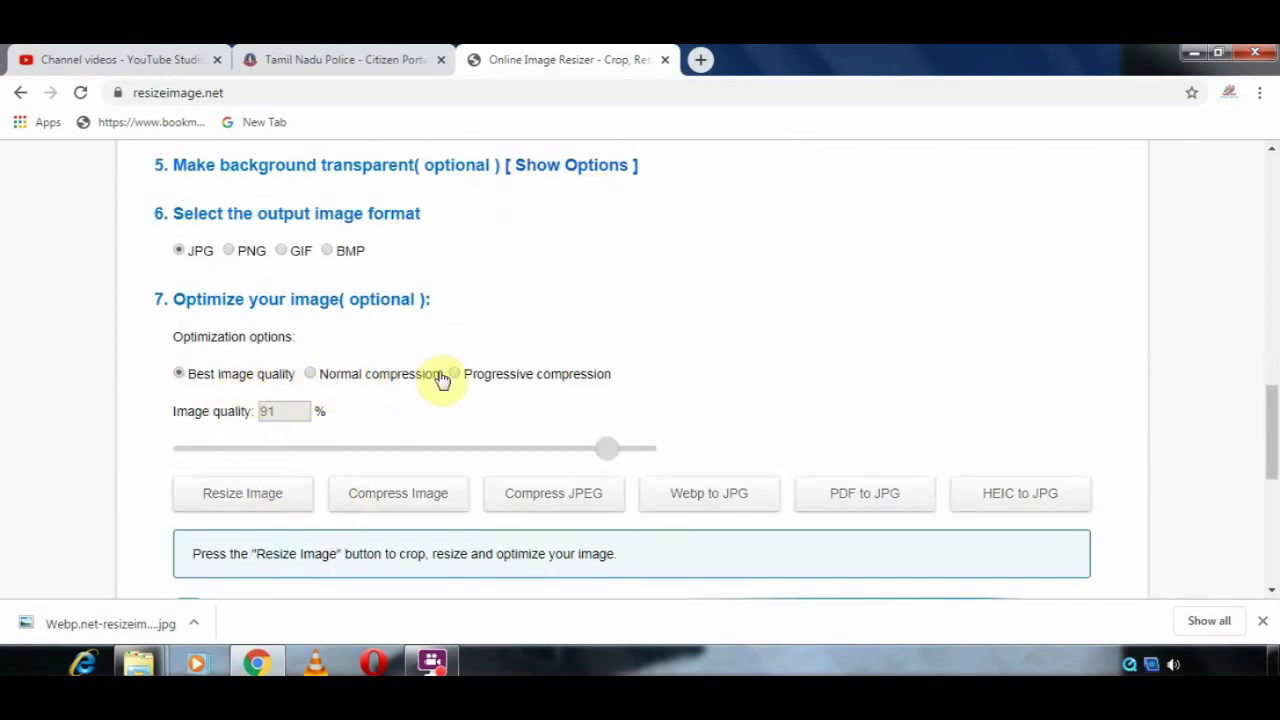
scroll(300, 451, up, 12)
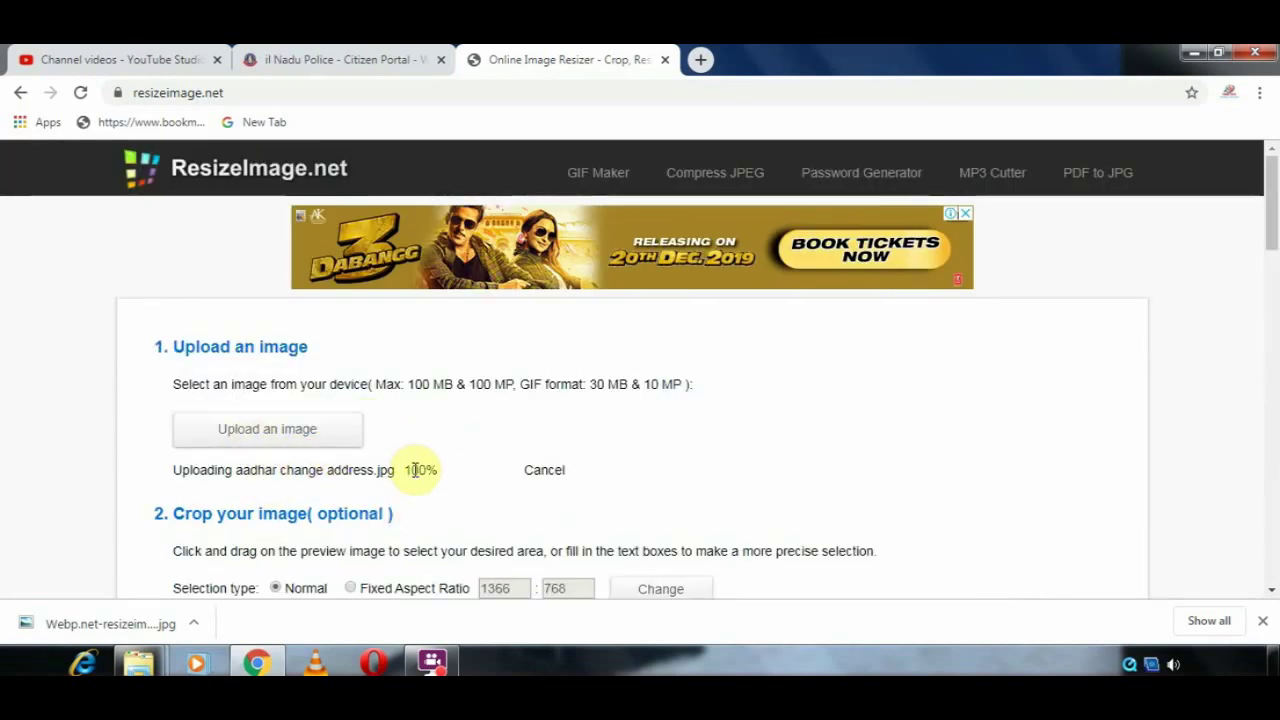
drag(446, 466, 360, 472)
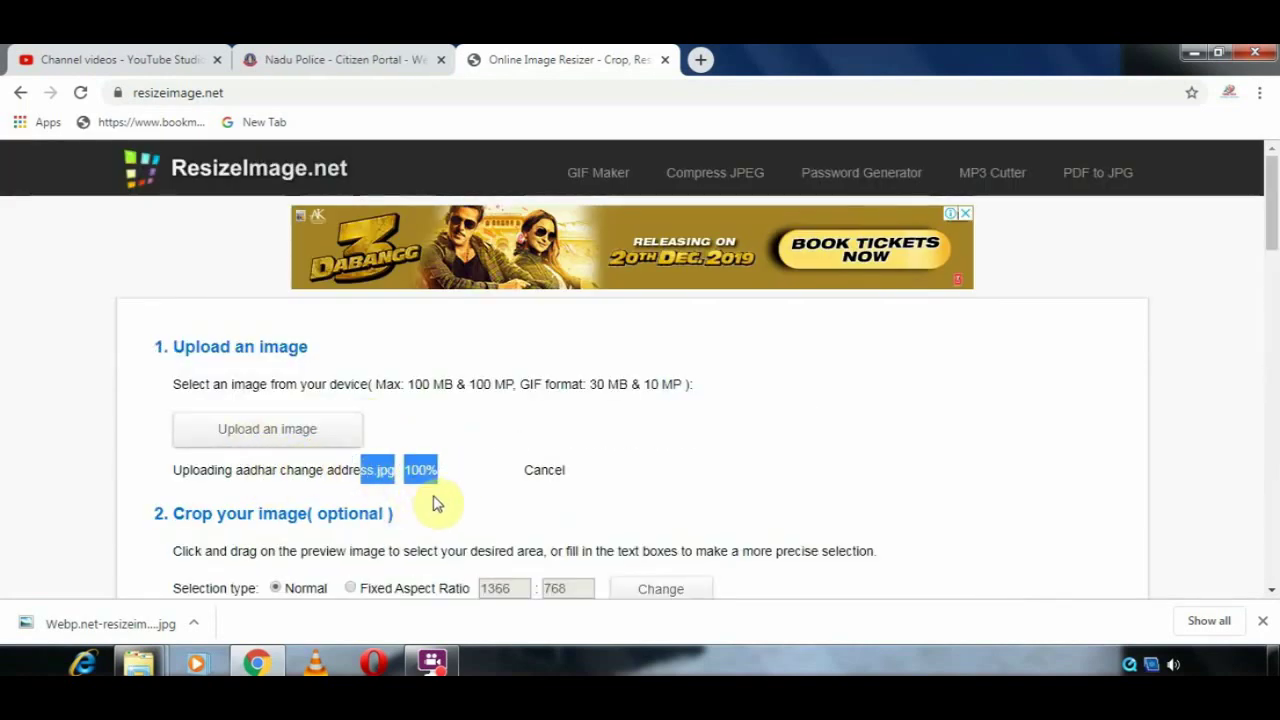
click(434, 498)
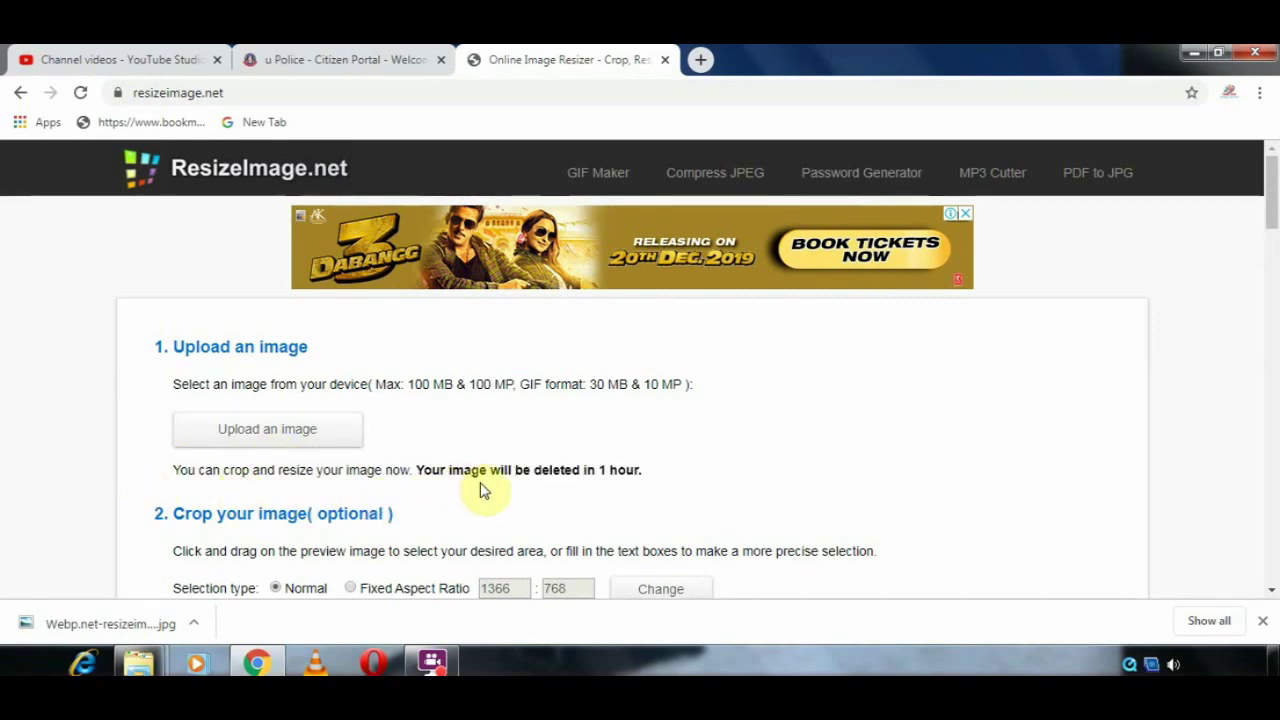
scroll(540, 495, down, 3)
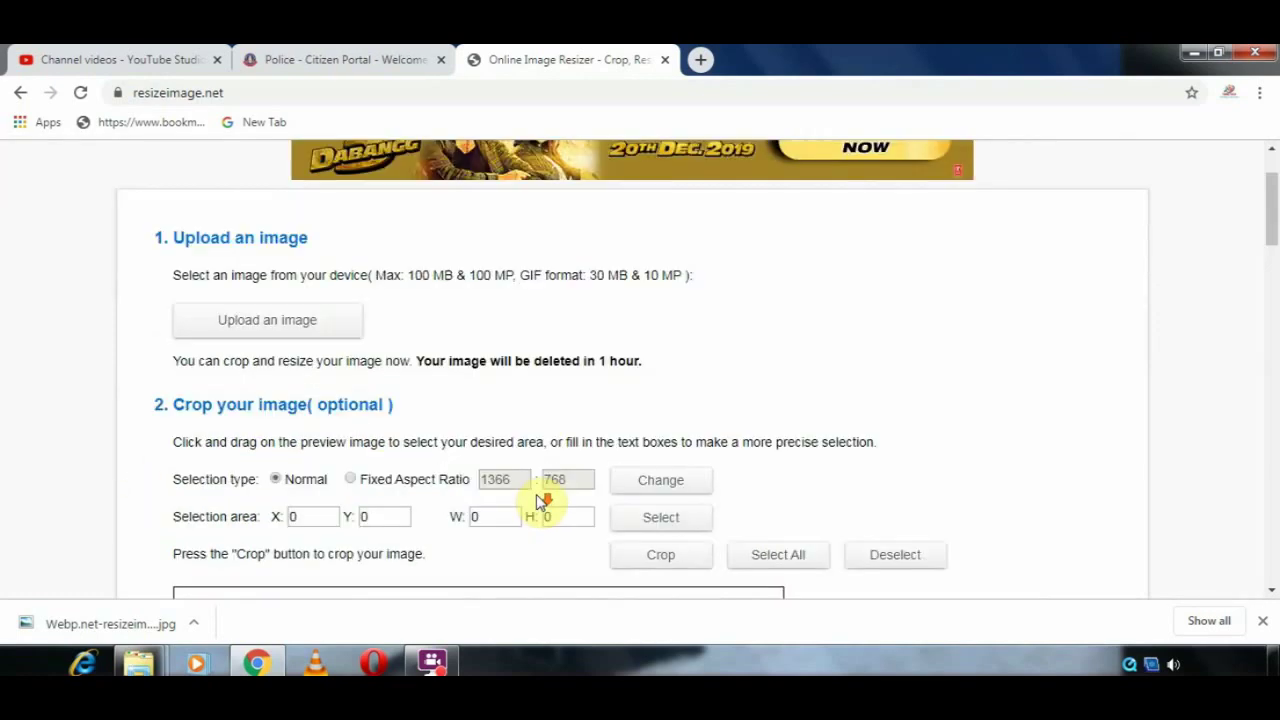
- Drag the resize slider and generate the Aadhaar image at 57%
scroll(392, 524, down, 3)
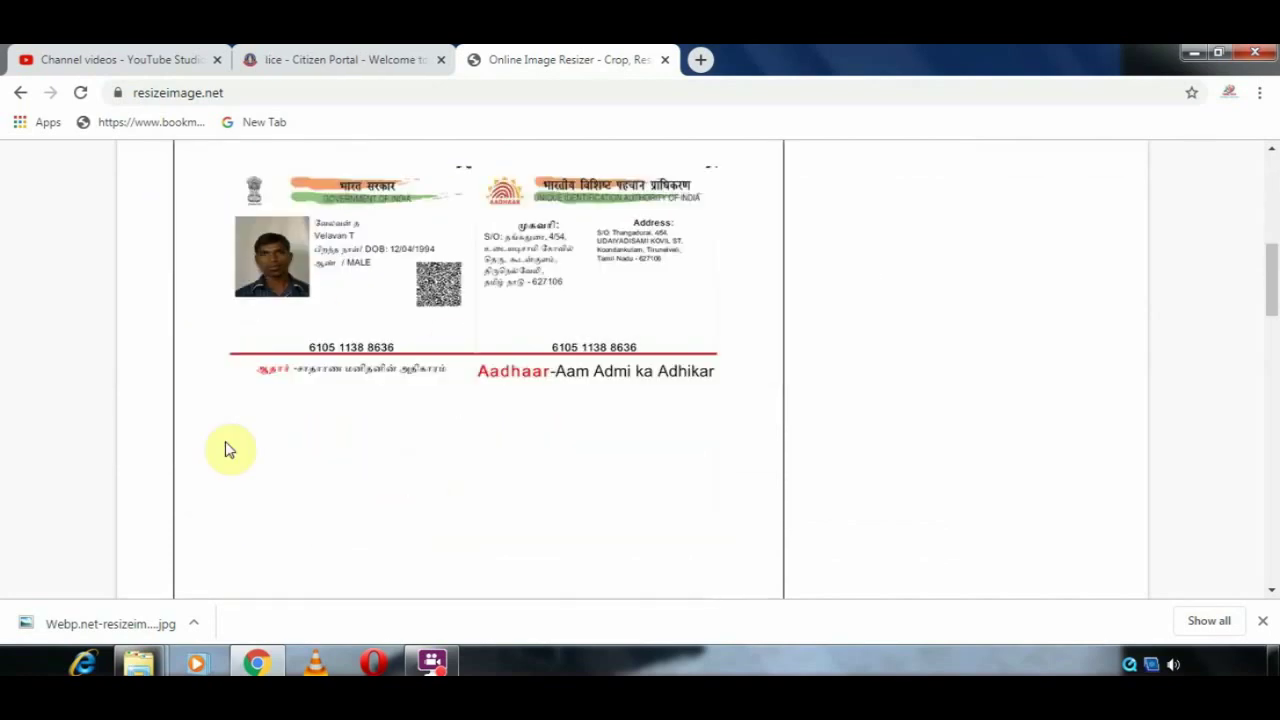
scroll(474, 437, down, 3)
scroll(463, 450, down, 4)
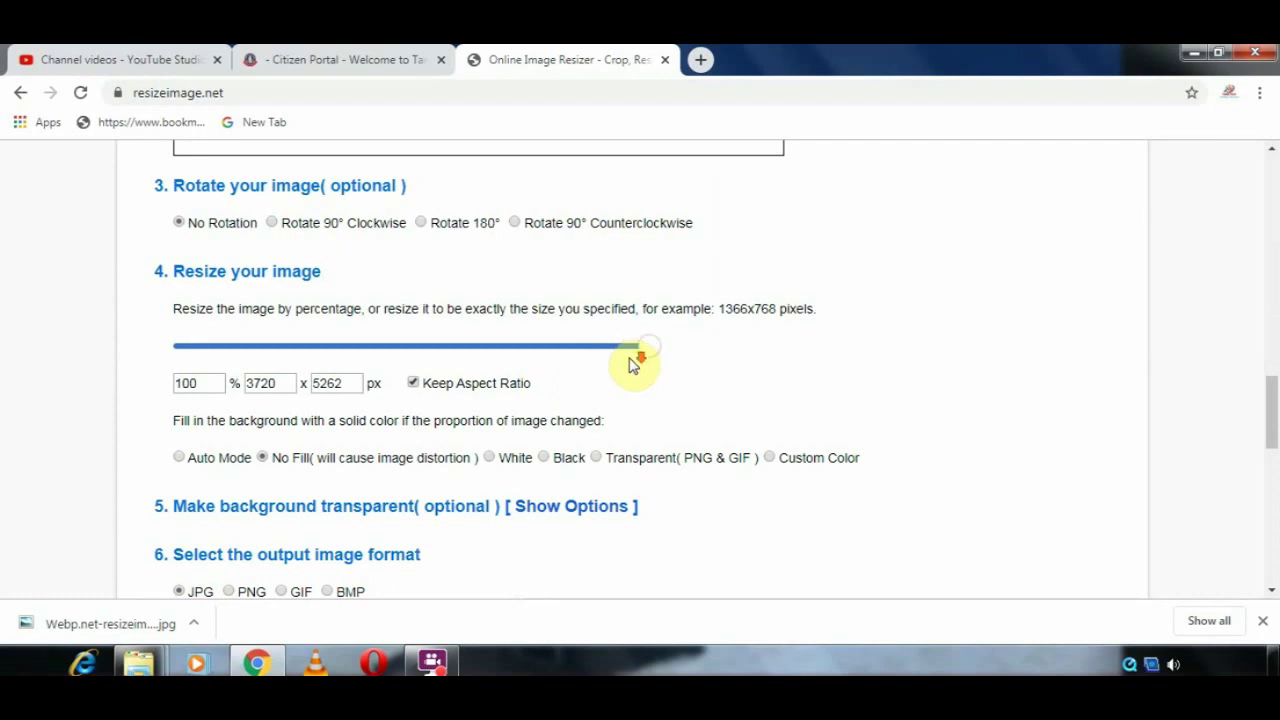
scroll(636, 340, down, 2)
scroll(630, 330, up, 2)
drag(581, 349, 443, 362)
scroll(451, 400, down, 4)
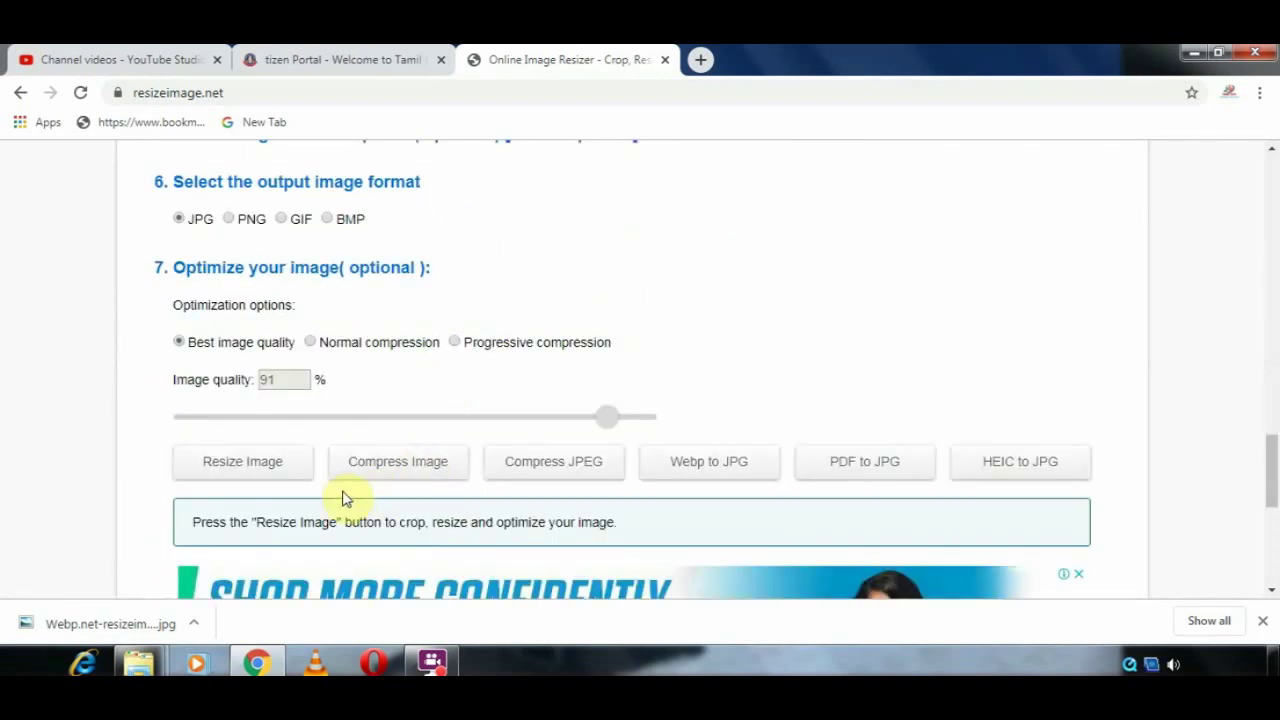
click(242, 463)
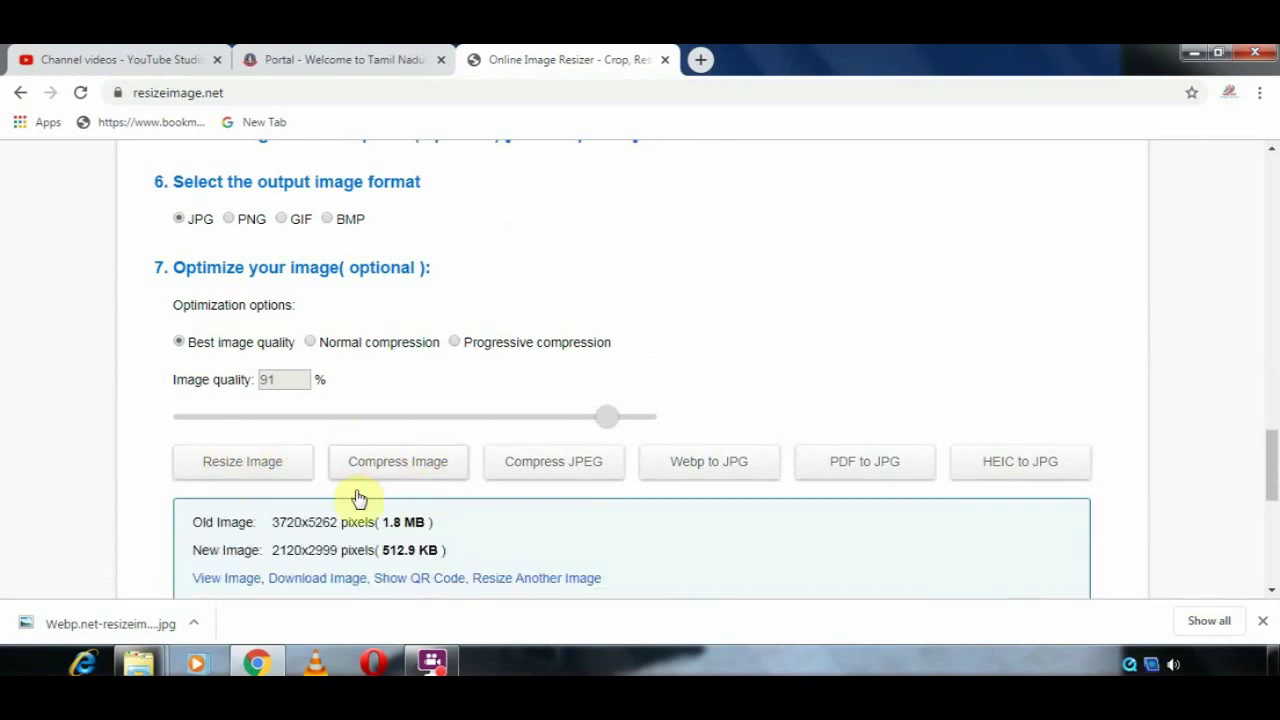
- Lower the resize scale further and regenerate the Aadhaar image at a smaller size
scroll(495, 485, up, 3)
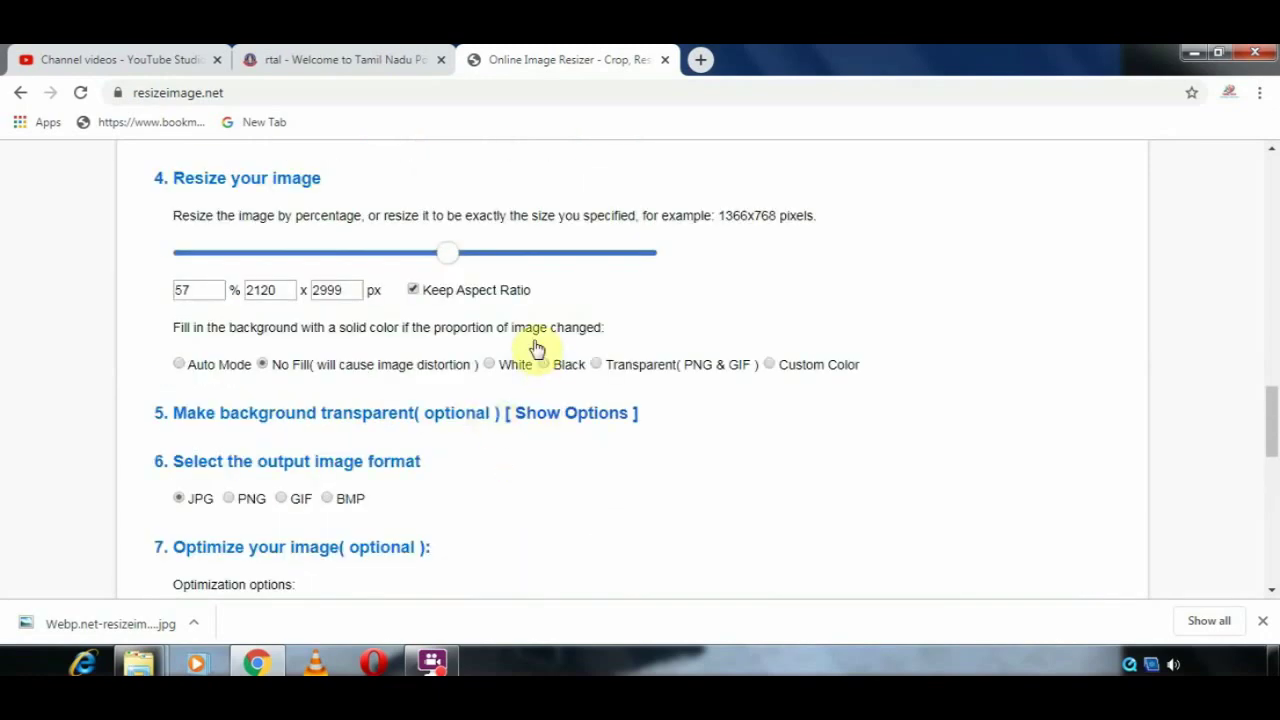
drag(449, 262, 340, 257)
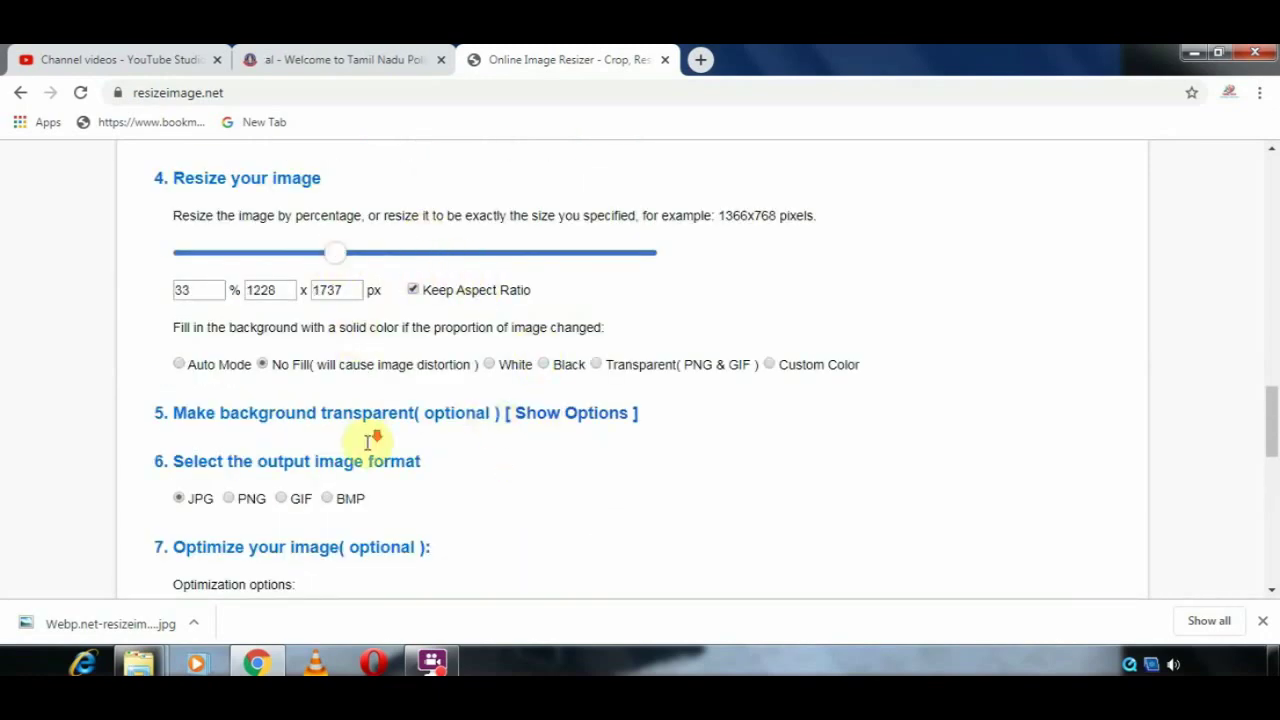
scroll(369, 437, down, 4)
click(236, 370)
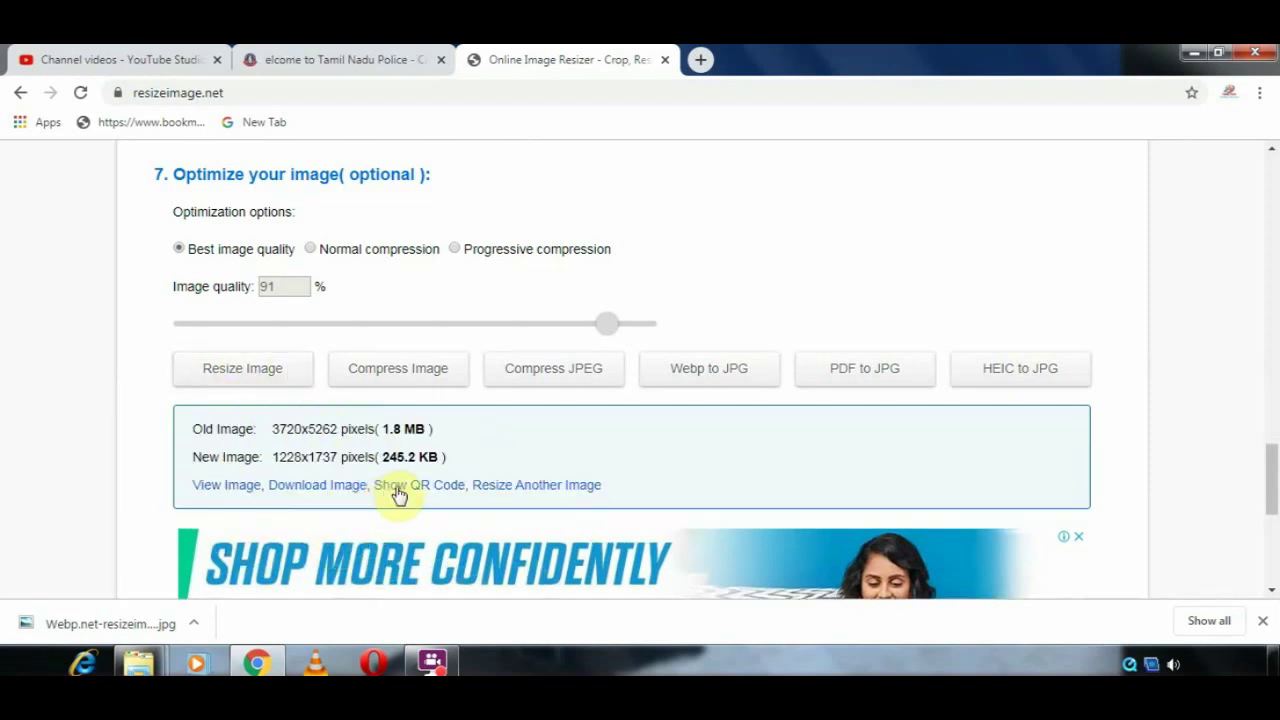
- Shrink the scale again and regenerate, ending with the scale at 14% (521 x 737 px)
scroll(430, 450, up, 10)
scroll(334, 357, down, 5)
drag(330, 534, 252, 556)
scroll(314, 554, down, 5)
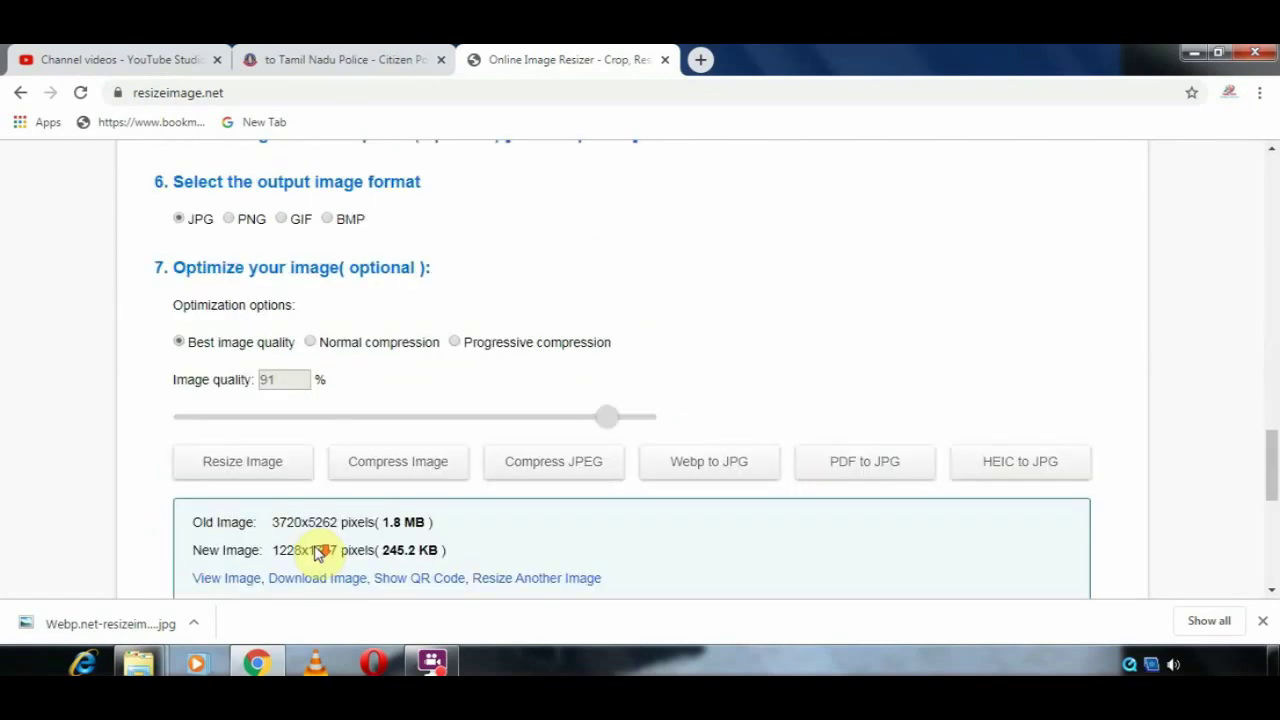
click(263, 458)
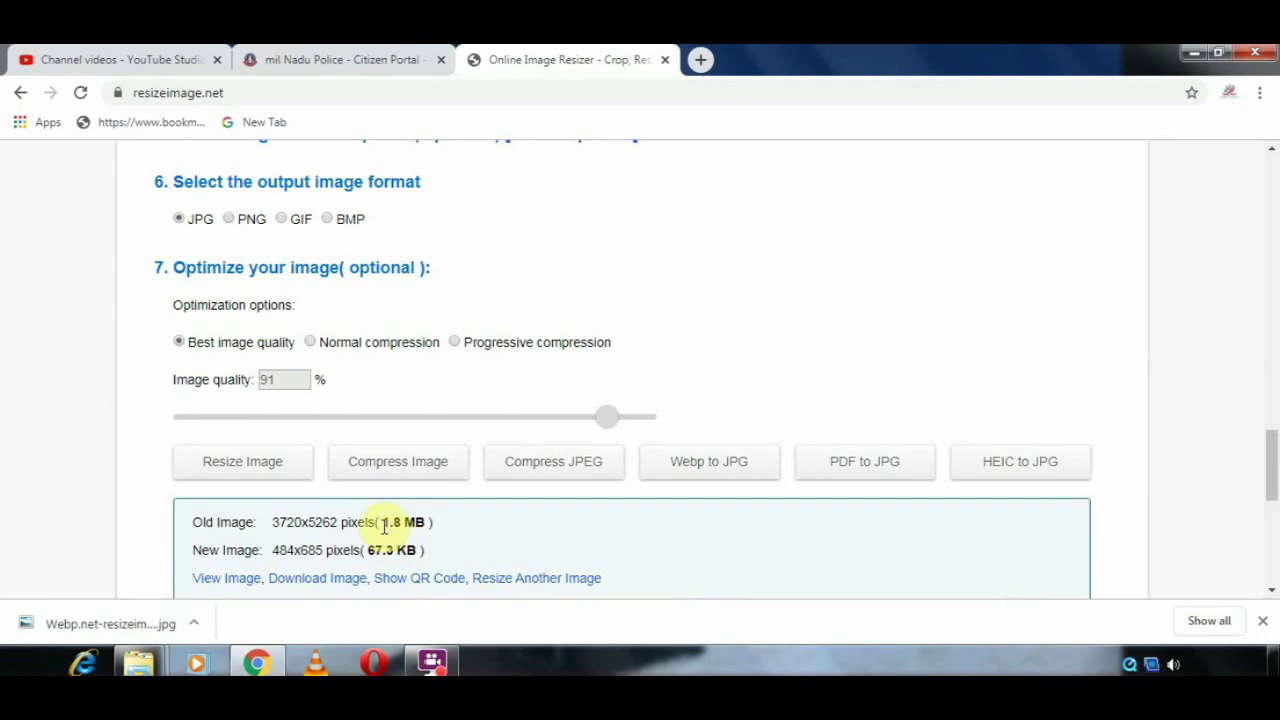
scroll(410, 553, up, 3)
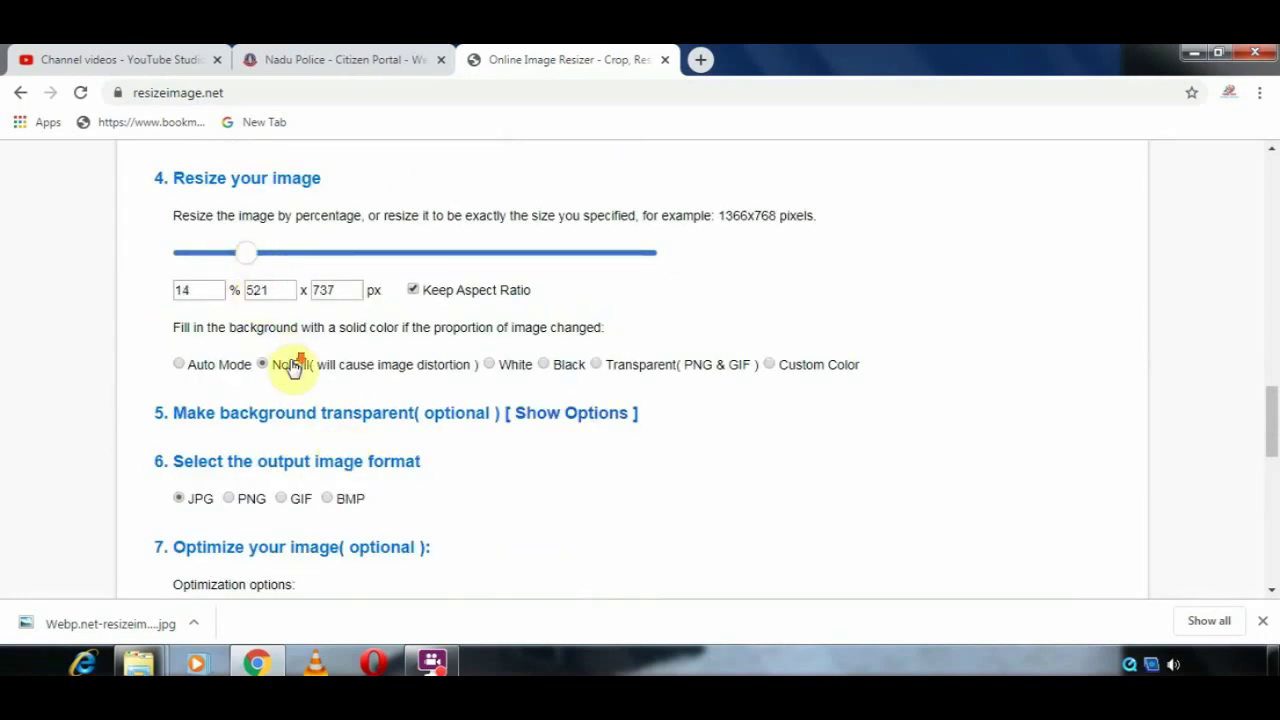
scroll(300, 380, down, 3)
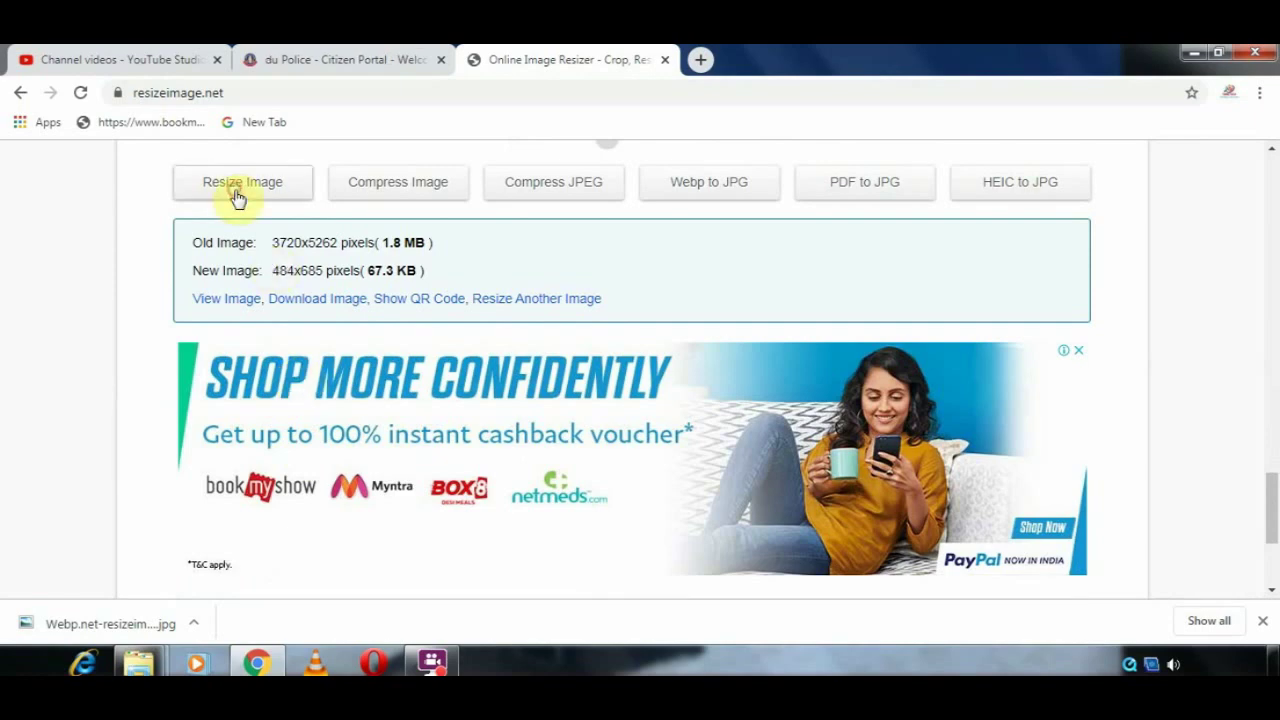
- Generate the resized Aadhaar image and confirm it is 521x737 px at 76 KB
click(237, 197)
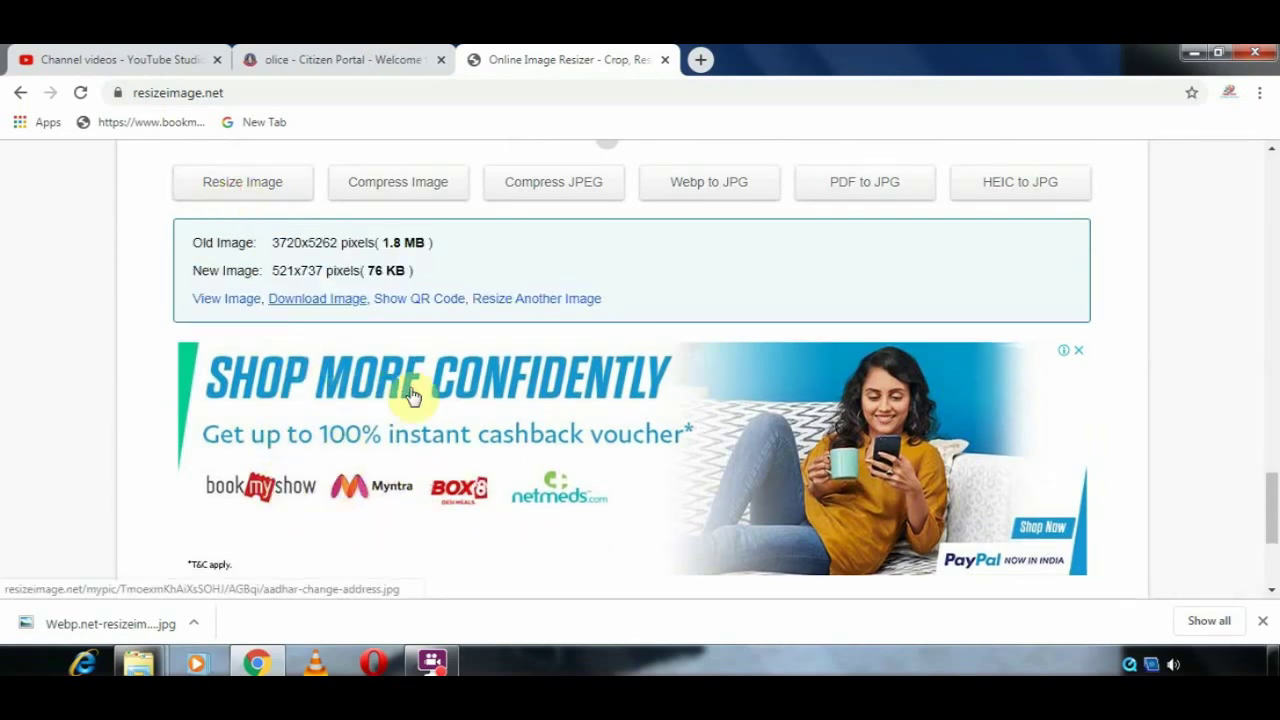
scroll(288, 349, up, 2)
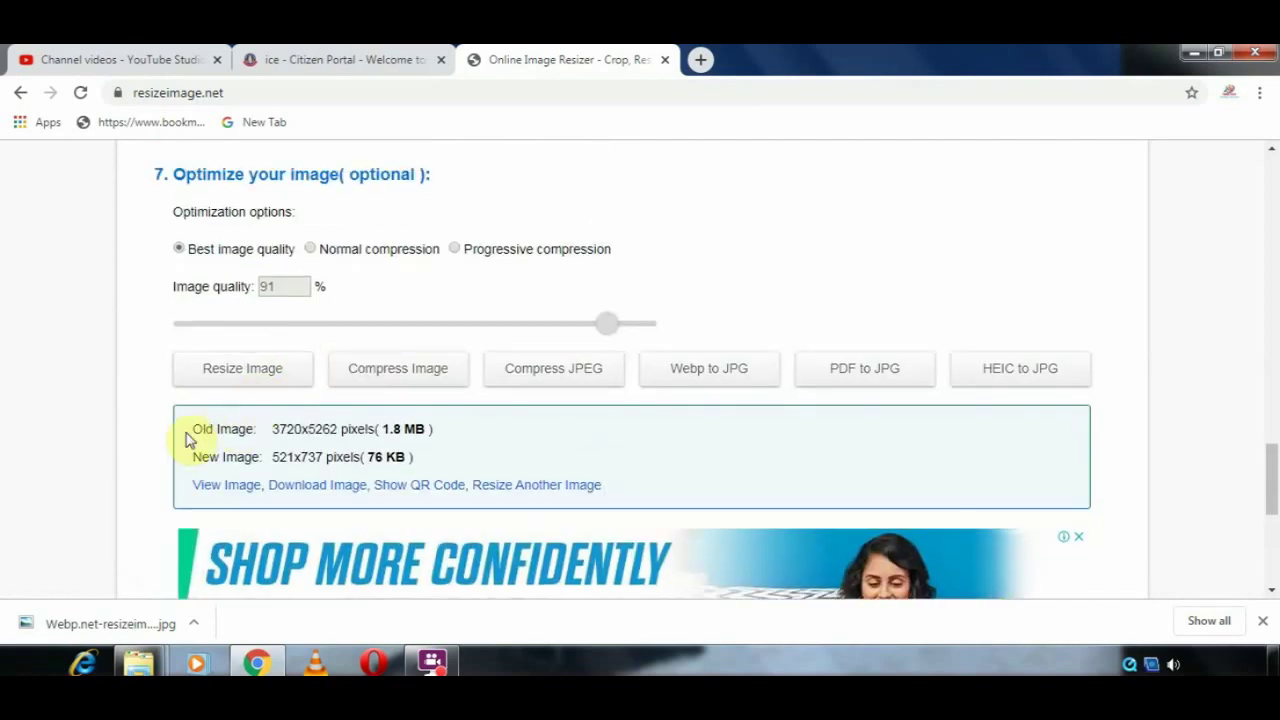
drag(350, 428, 471, 466)
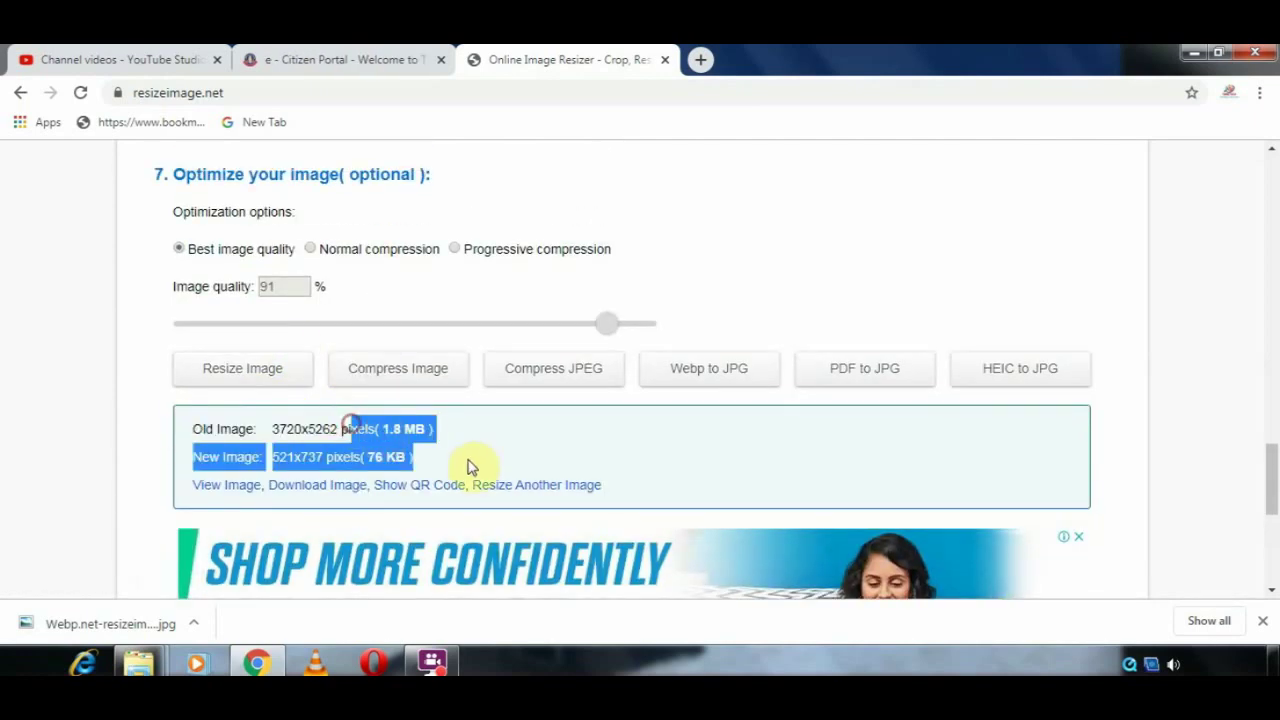
scroll(400, 470, down, 4)
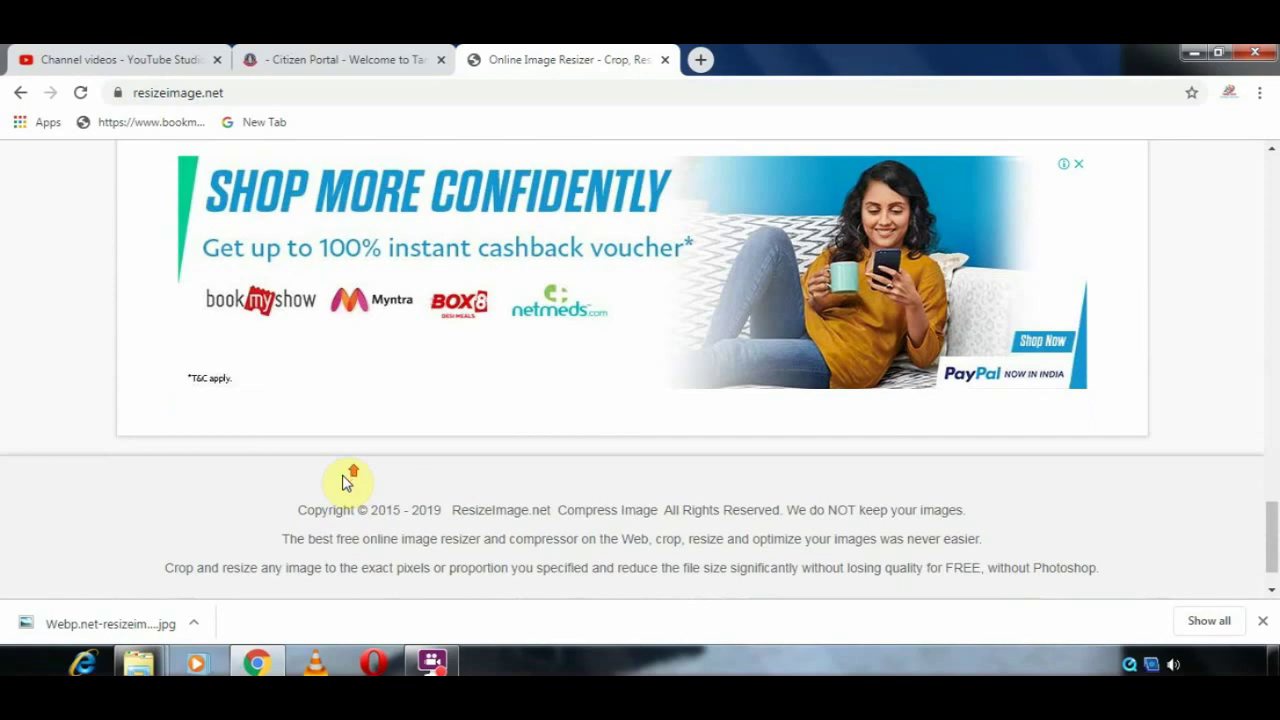
scroll(343, 478, up, 2)
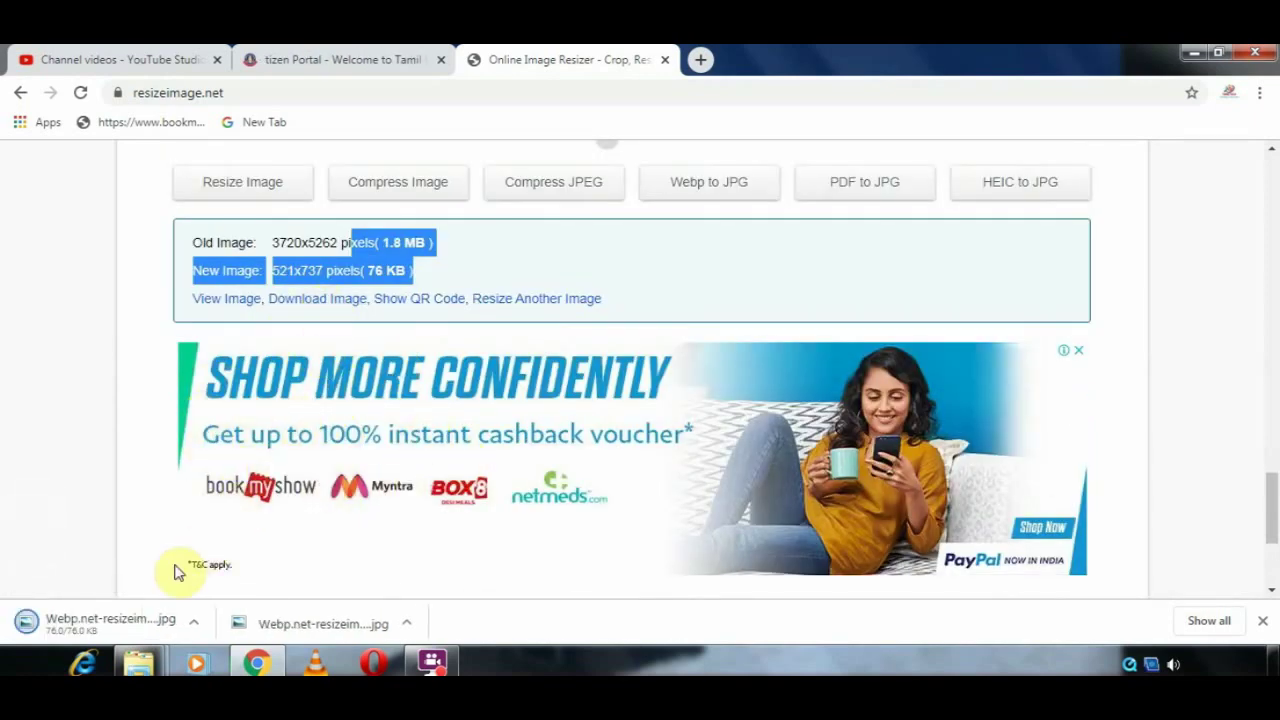
- Locate the 76 KB resized Aadhaar JPEG in the Downloads folder and copy it
right_click(137, 626)
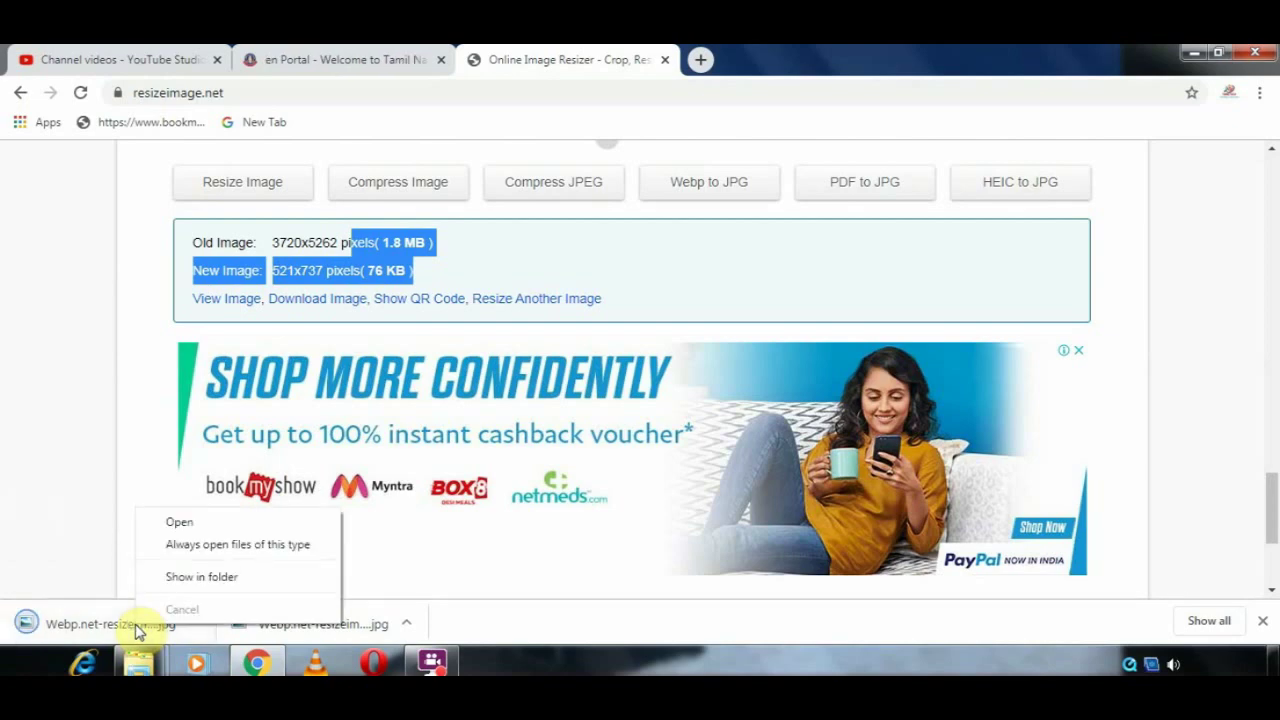
right_click(118, 622)
click(185, 577)
right_click(588, 352)
click(624, 537)
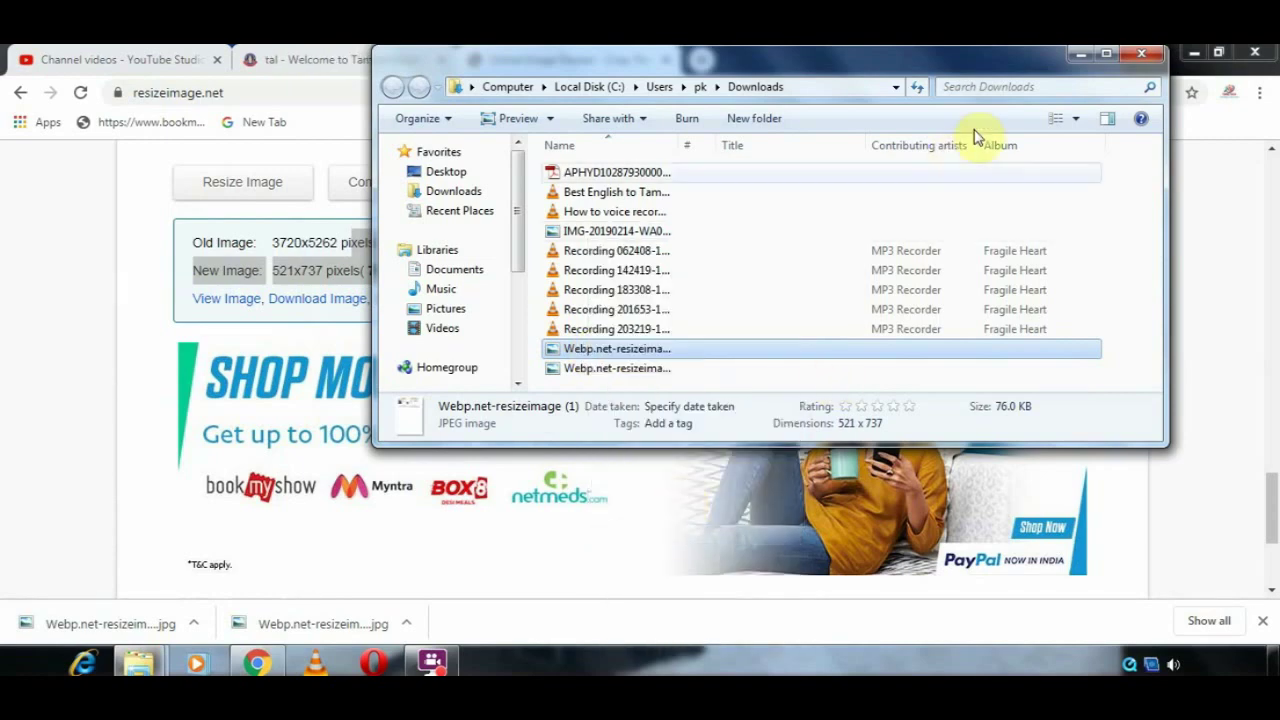
- Minimize Explorer and Chrome so the desktop is showing
click(1080, 53)
click(1194, 52)
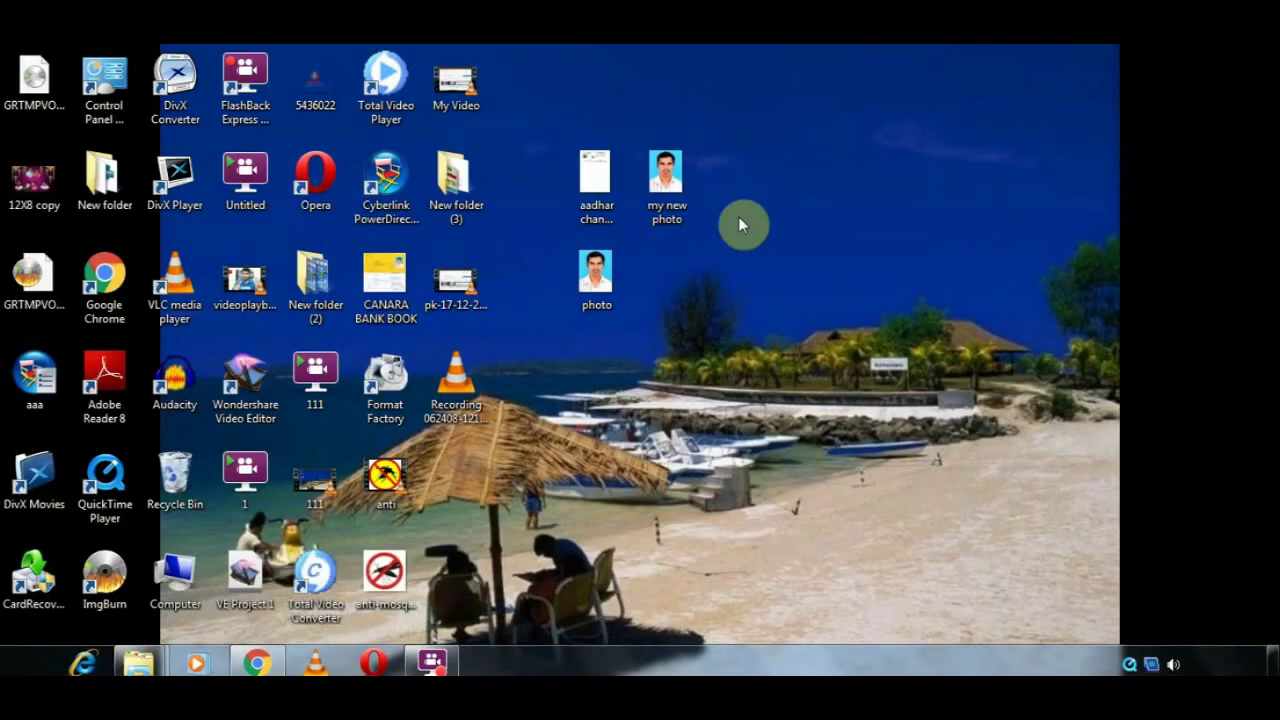
right_click(687, 268)
- Paste the resized image onto the desktop and rename it 'aadhar'
click(732, 351)
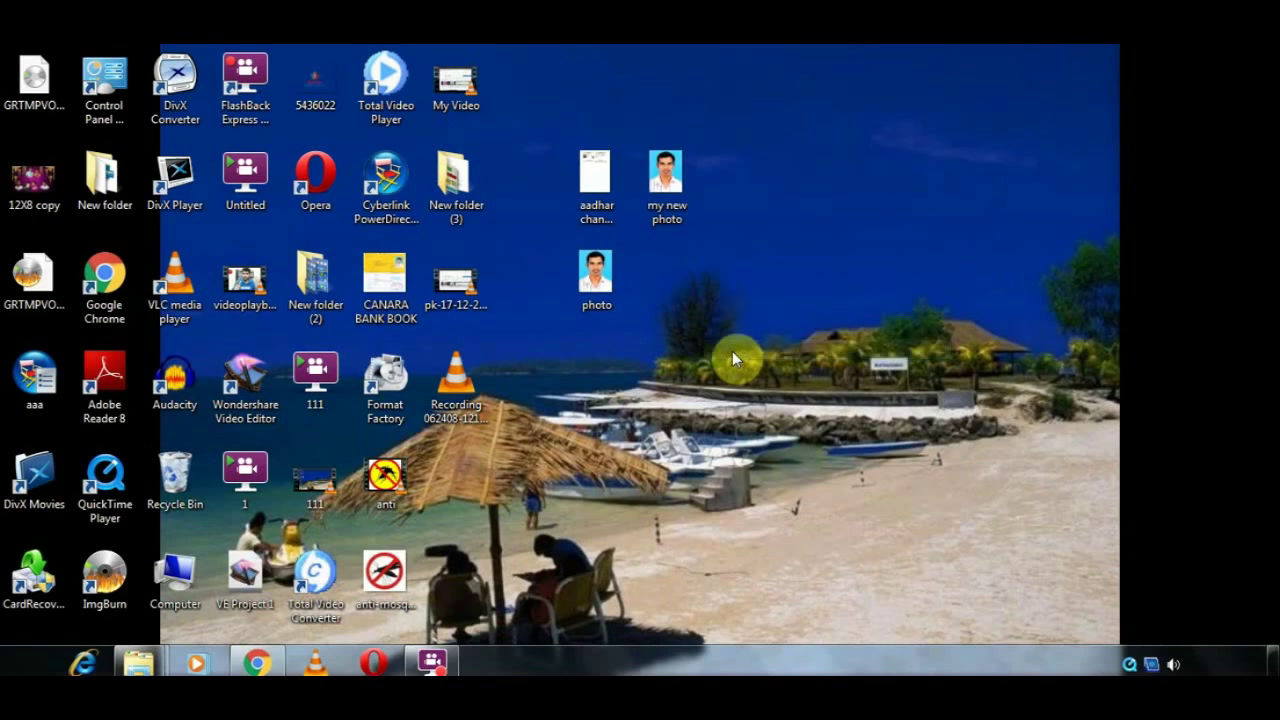
right_click(684, 310)
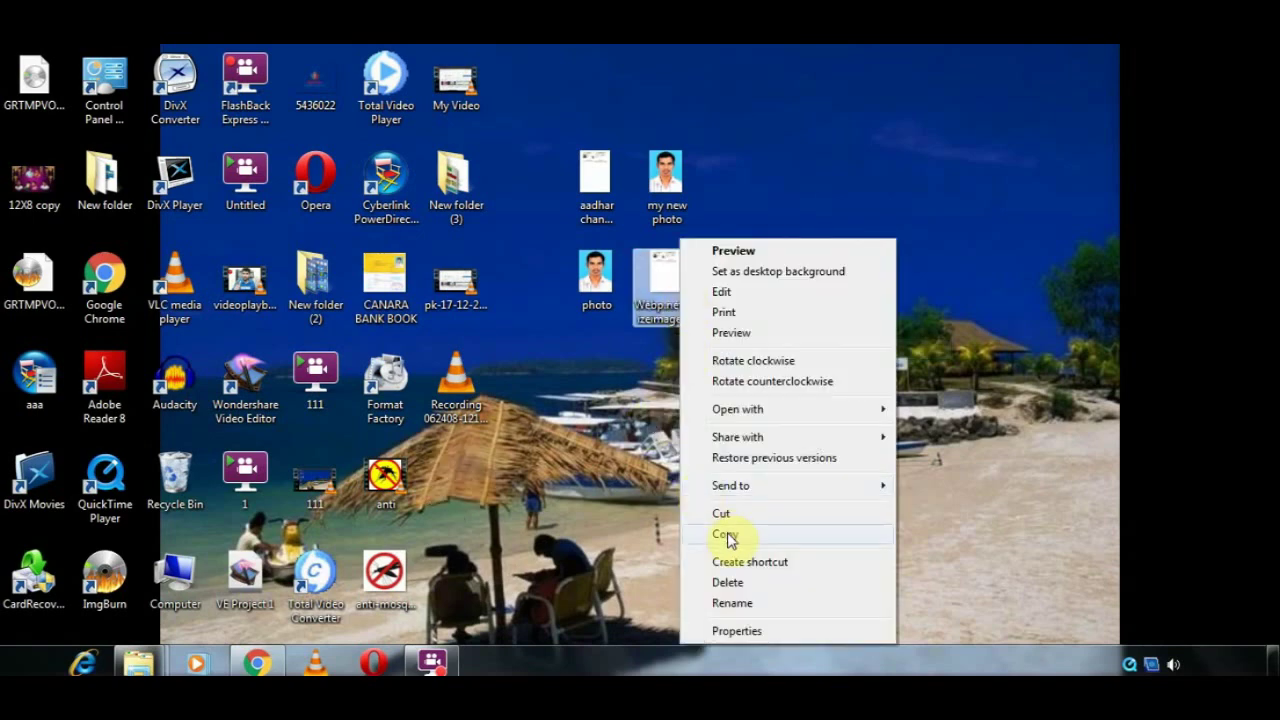
click(733, 602)
text(aadhas)
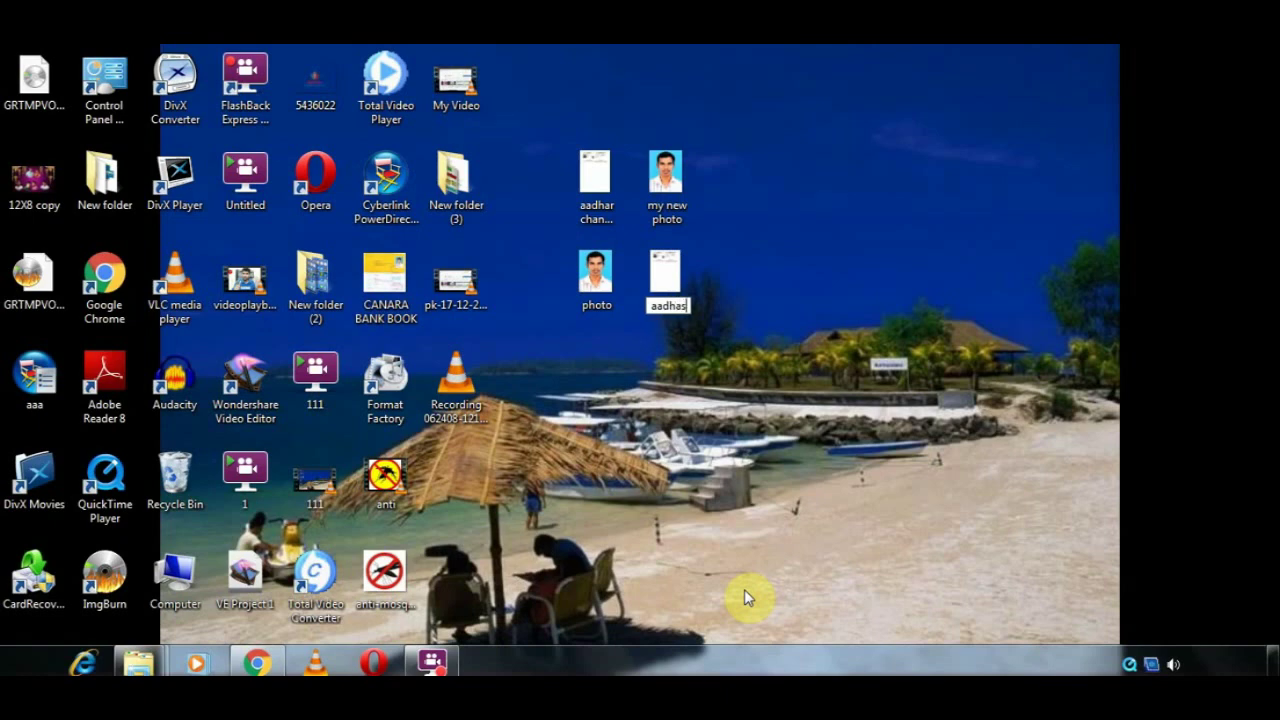
key(BackSpace)
text(r)
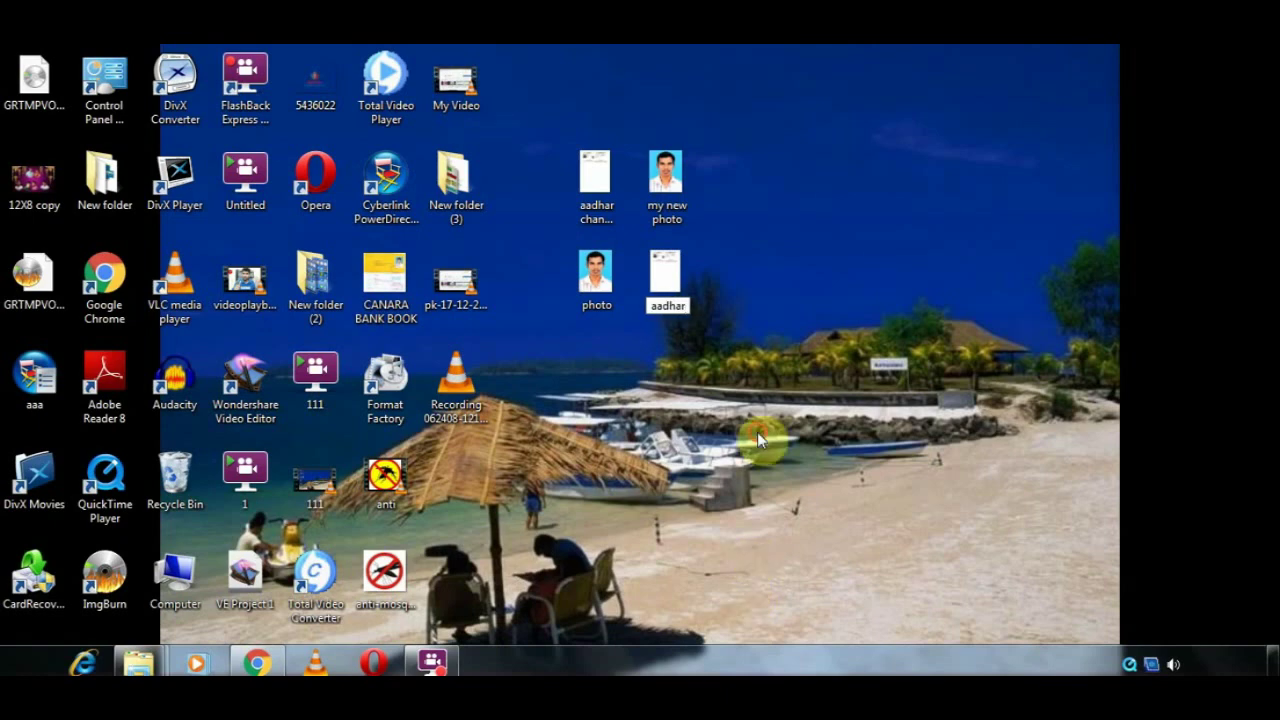
key(Return)
click(257, 662)
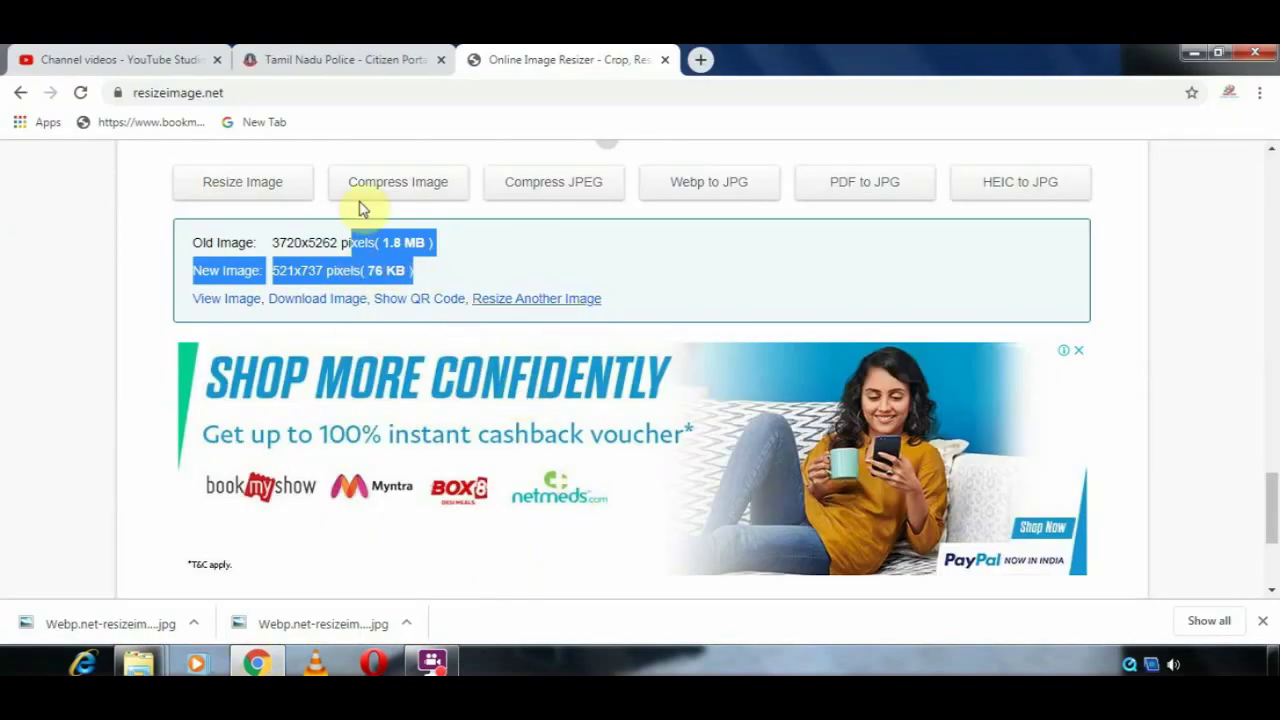
- Attach the desktop file aadhar as the Address Proof and upload it
click(385, 58)
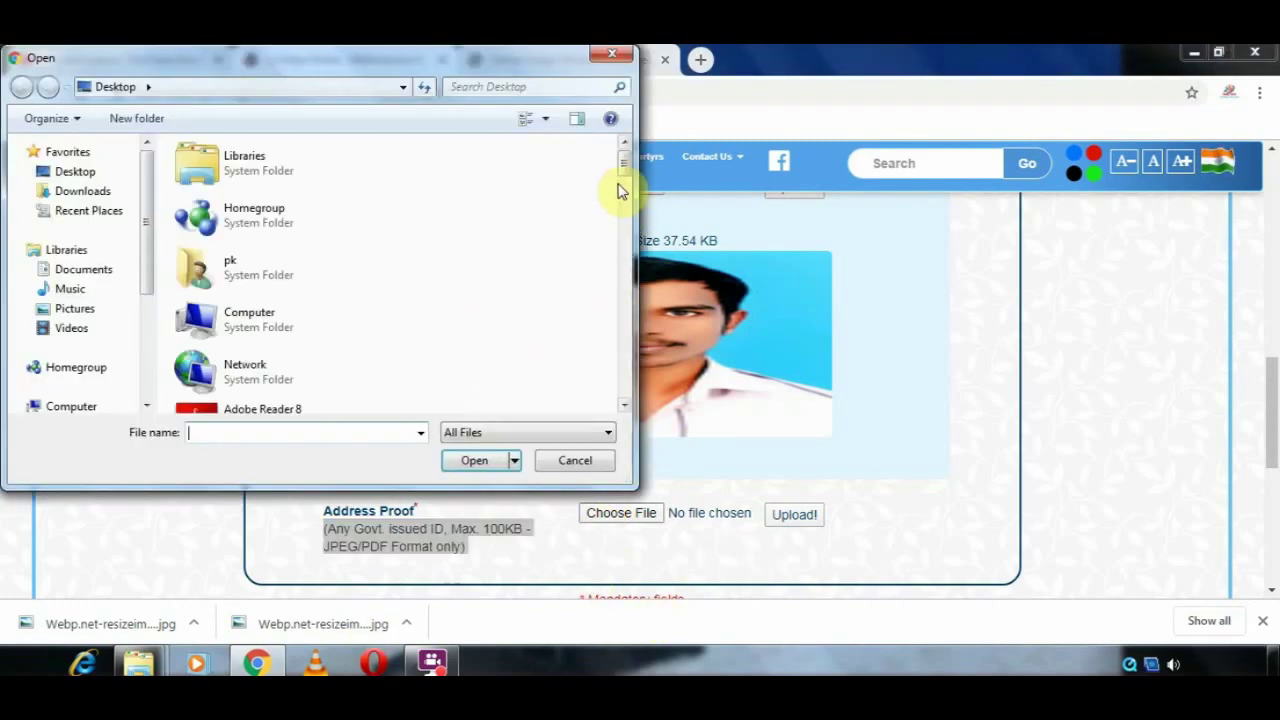
click(82, 172)
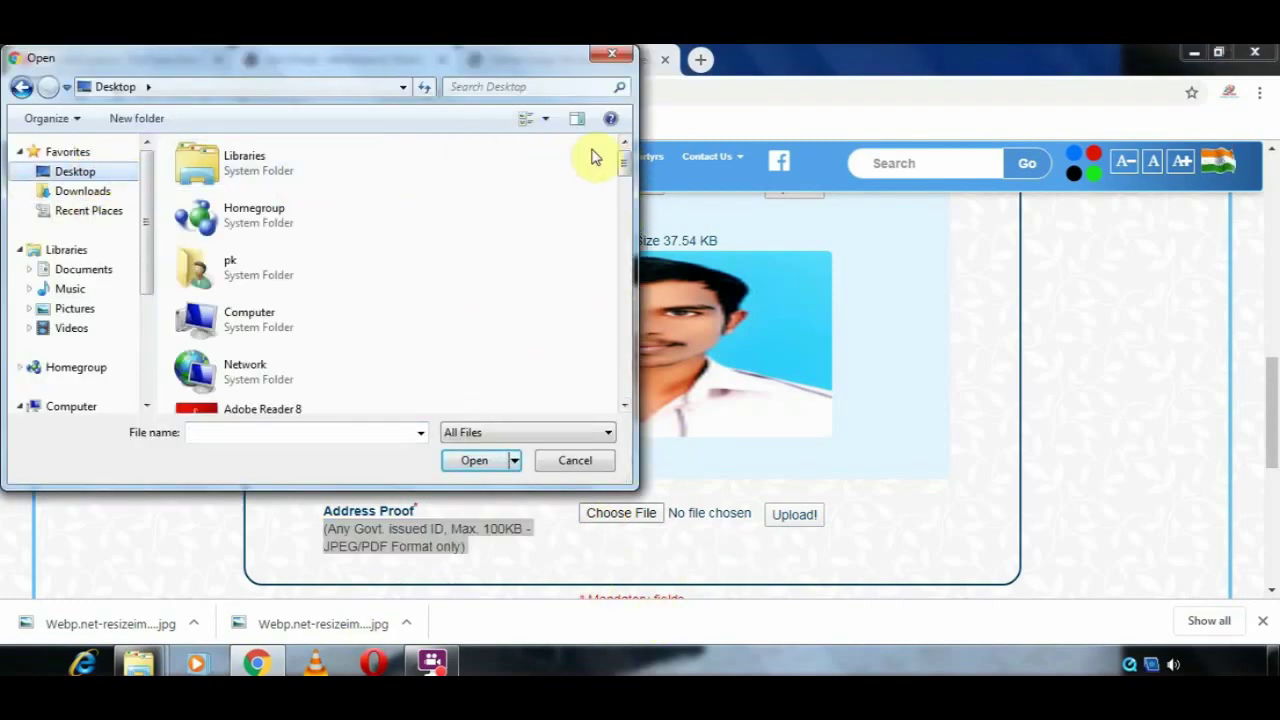
drag(619, 160, 612, 283)
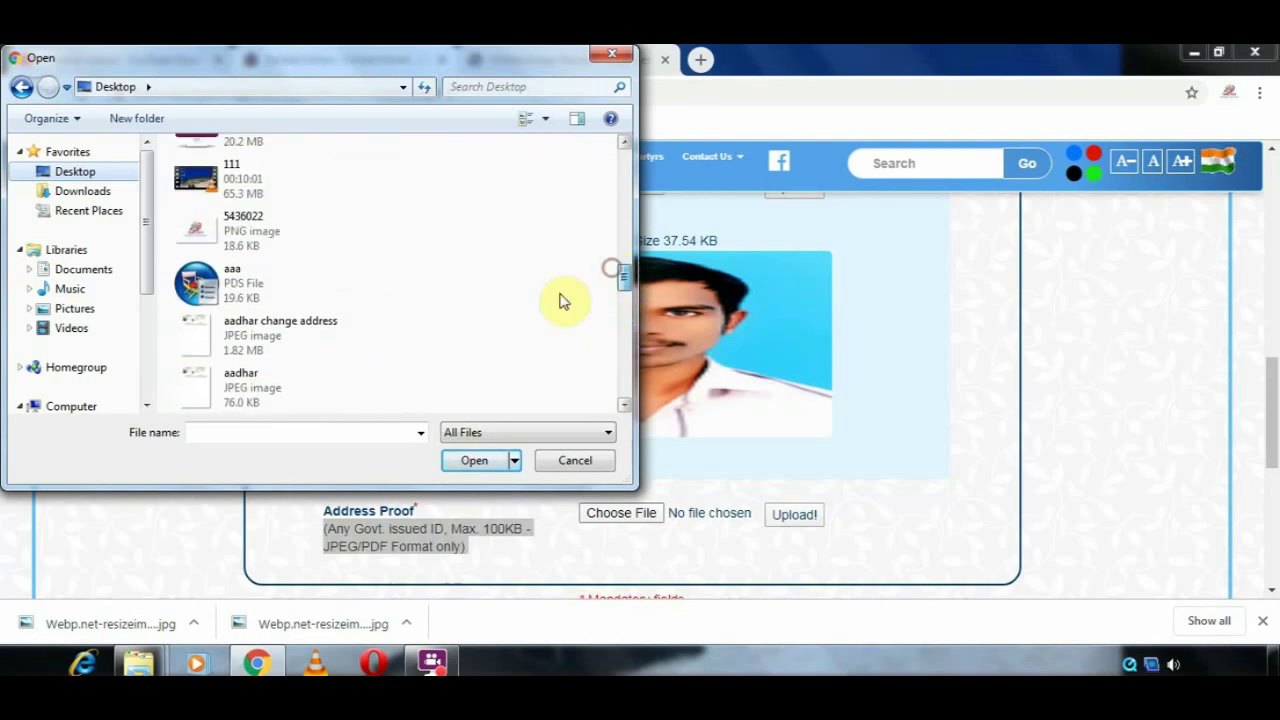
click(251, 389)
scroll(340, 345, down, 3)
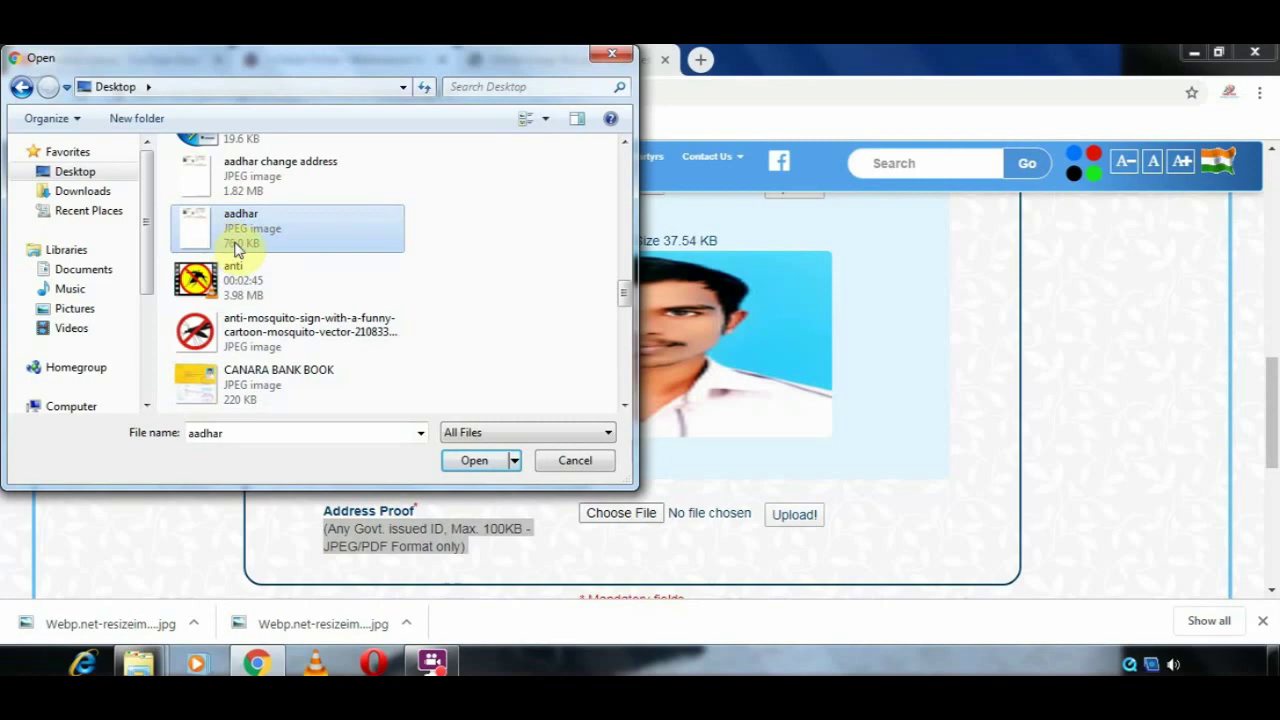
click(474, 460)
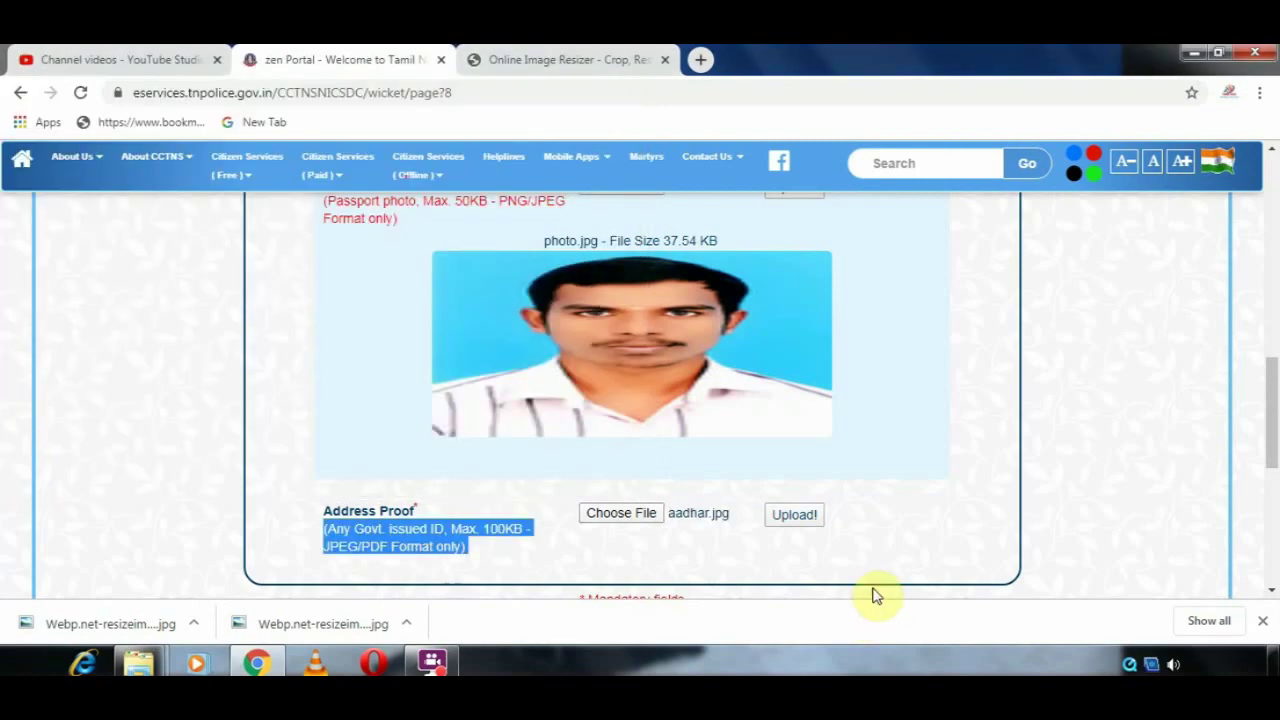
click(790, 515)
- With the 76.02 KB aadhar.jpg uploaded, accept the Declaration and save the application
scroll(785, 505, down, 1)
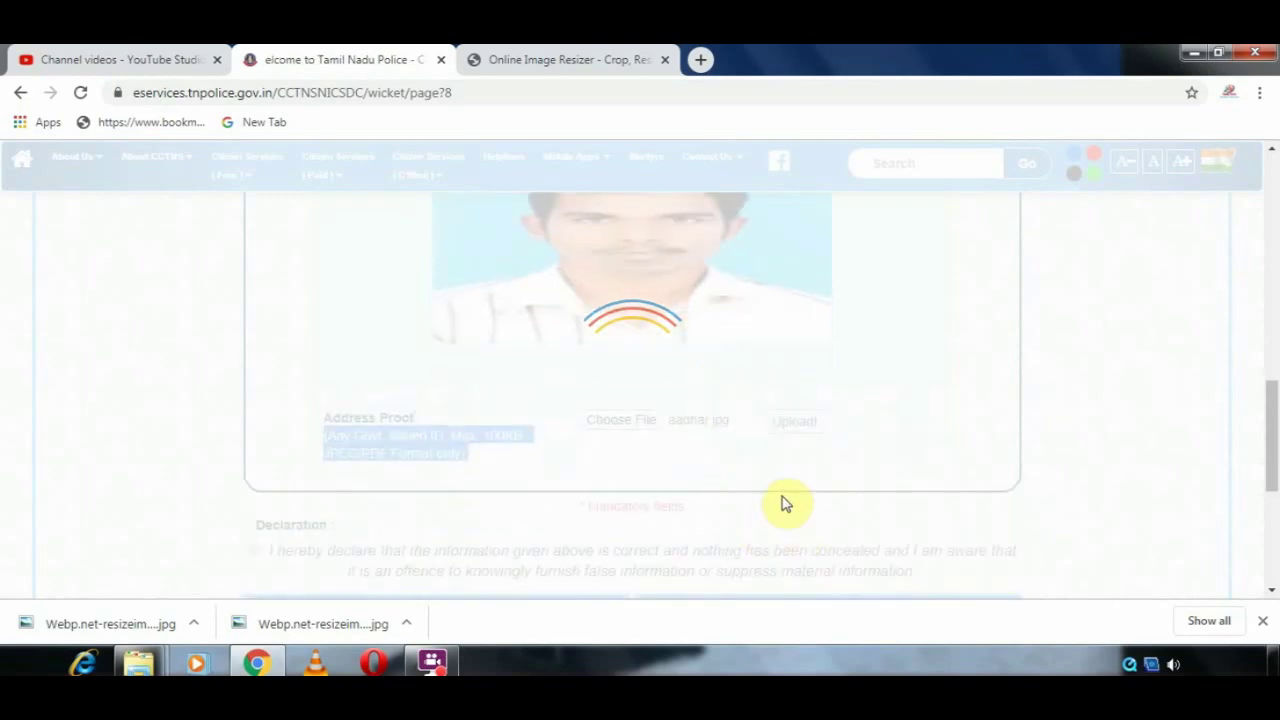
scroll(760, 503, down, 1)
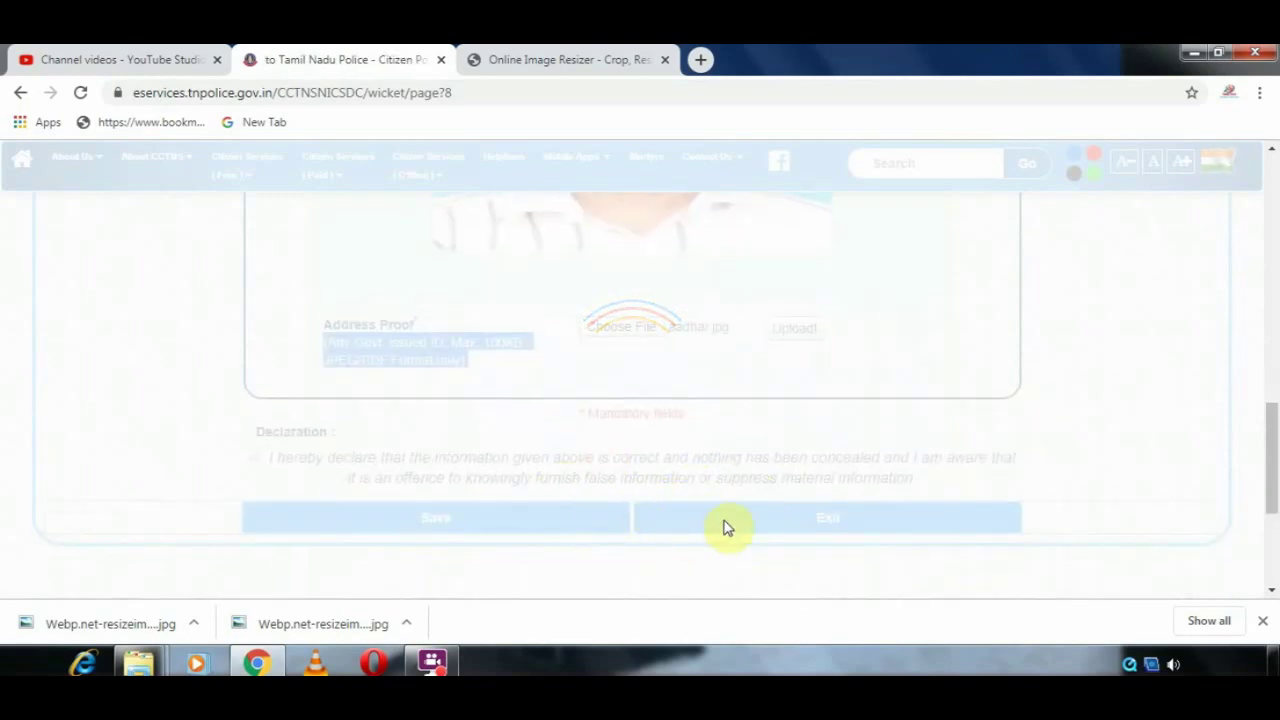
scroll(495, 472, up, 1)
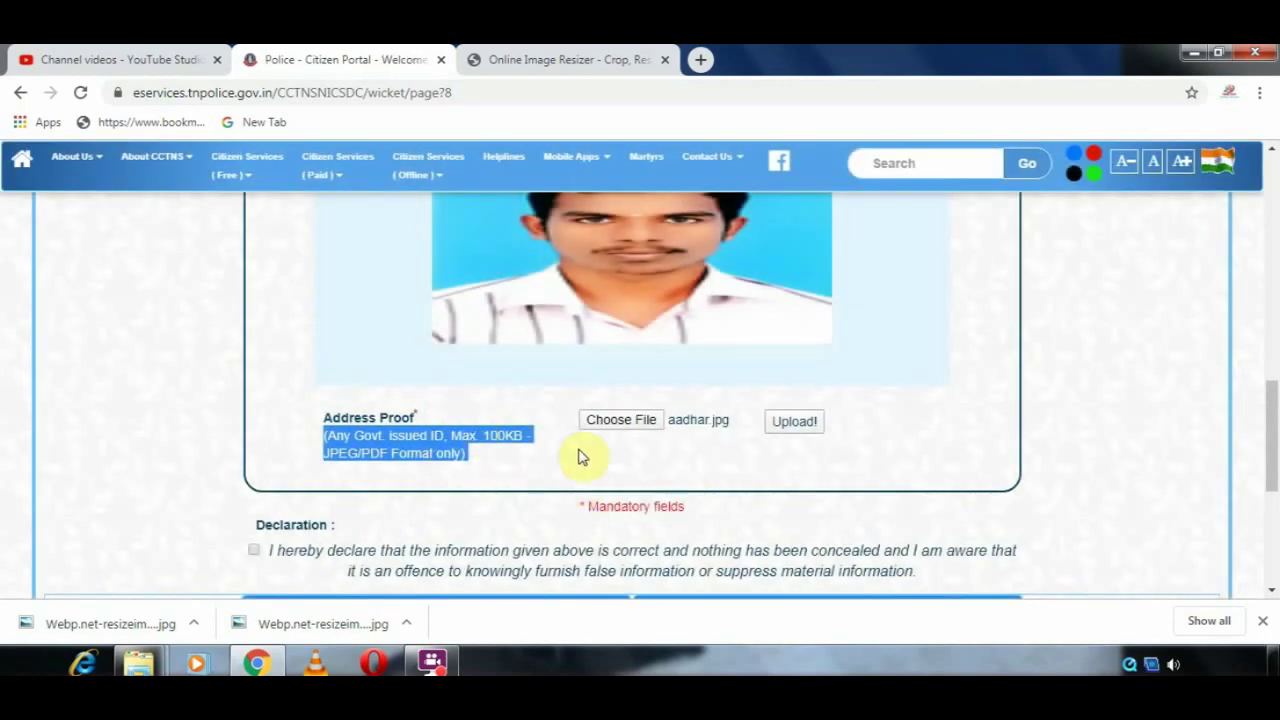
scroll(503, 451, down, 1)
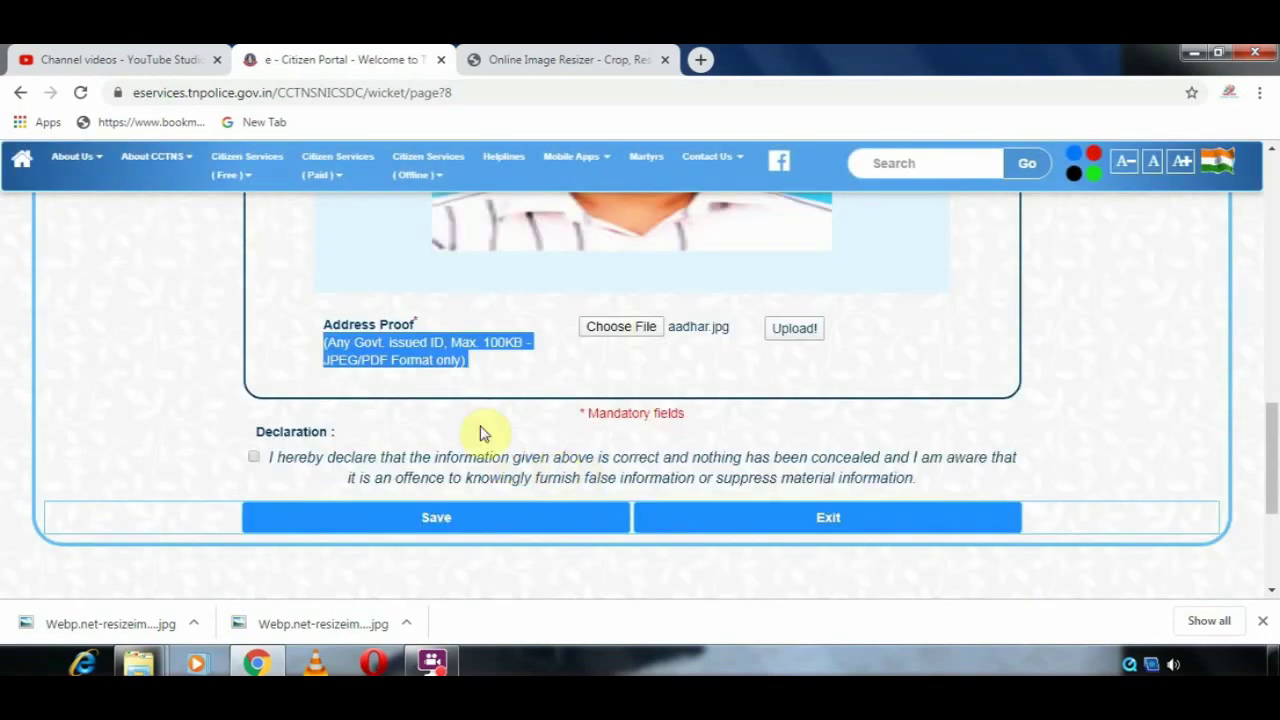
scroll(669, 460, up, 1)
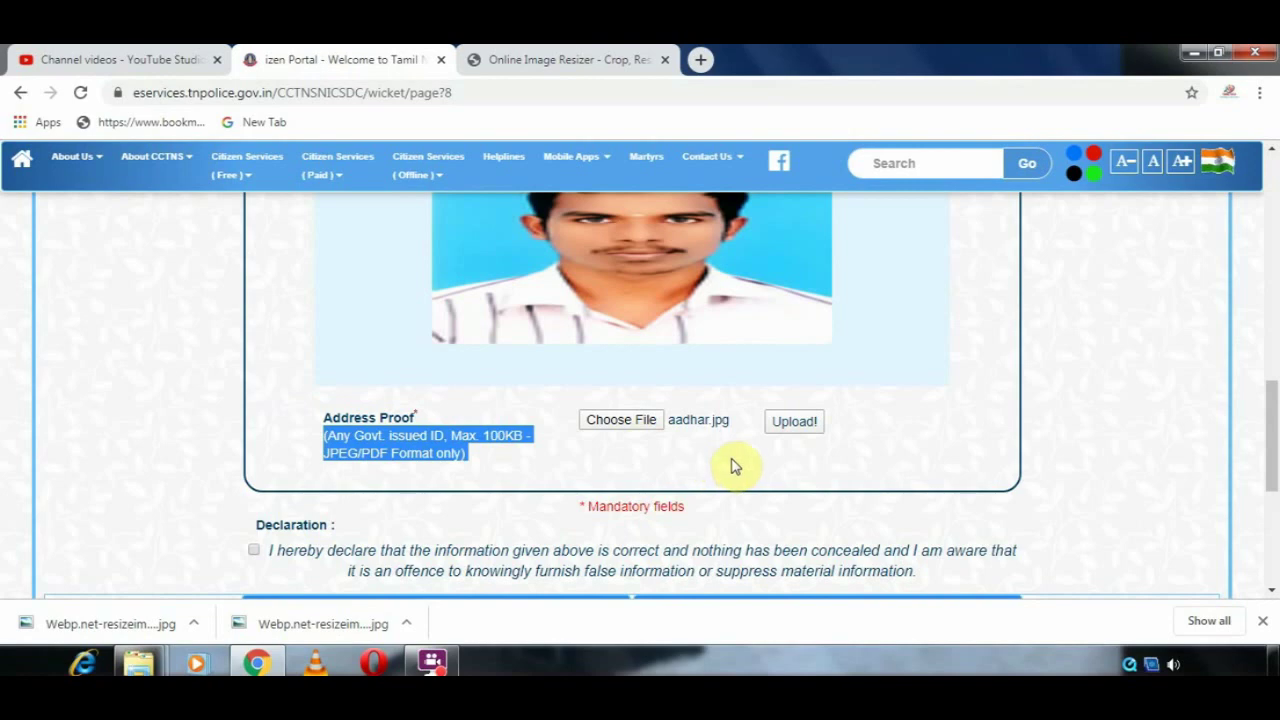
scroll(632, 494, down, 1)
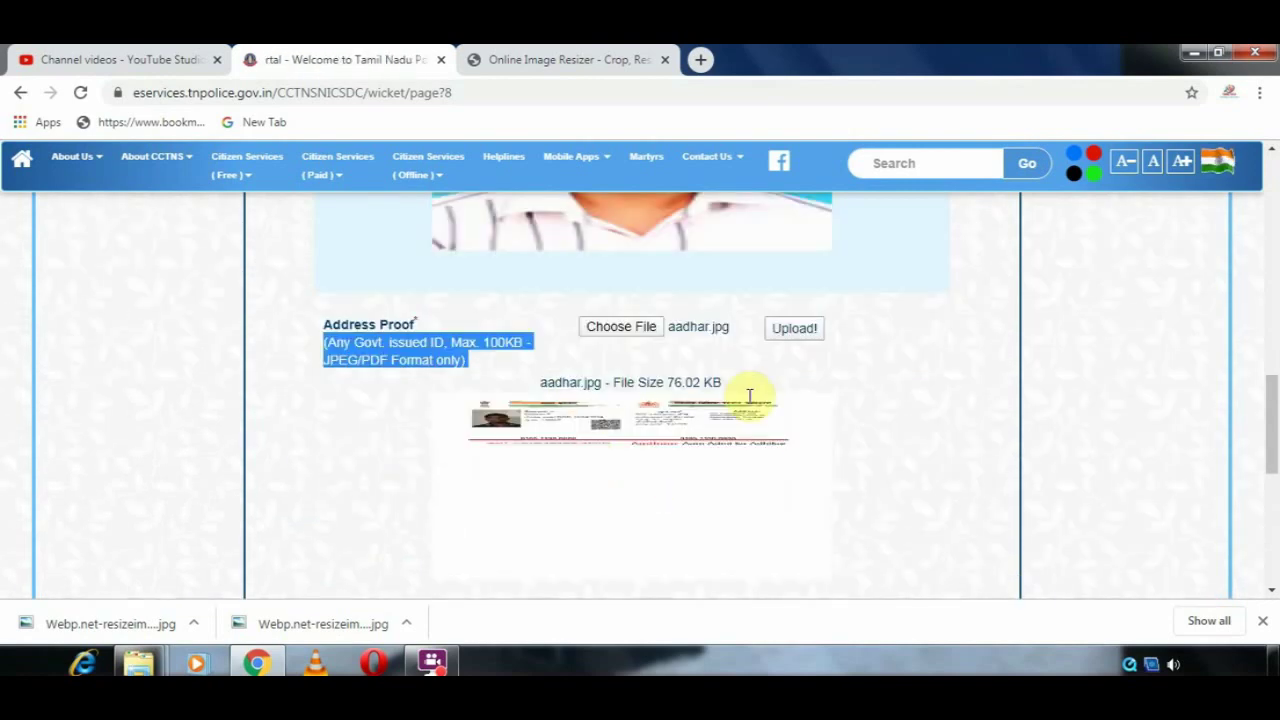
scroll(598, 405, down, 10)
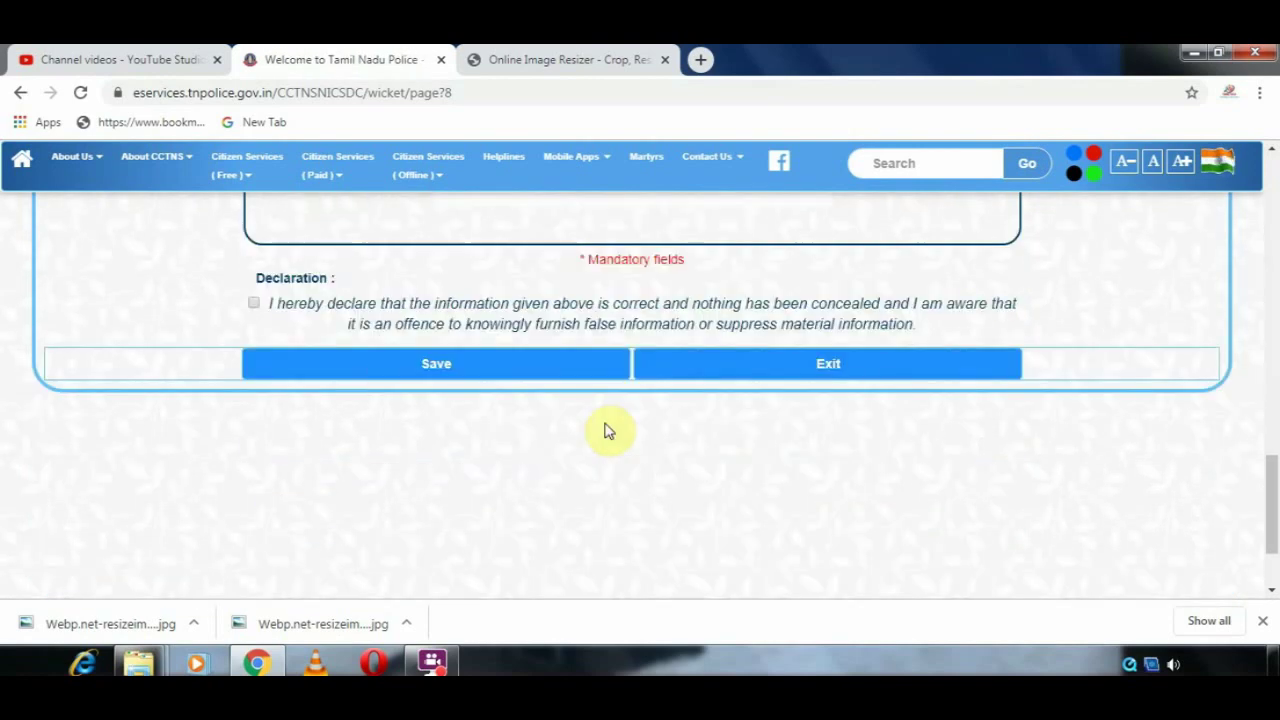
click(251, 304)
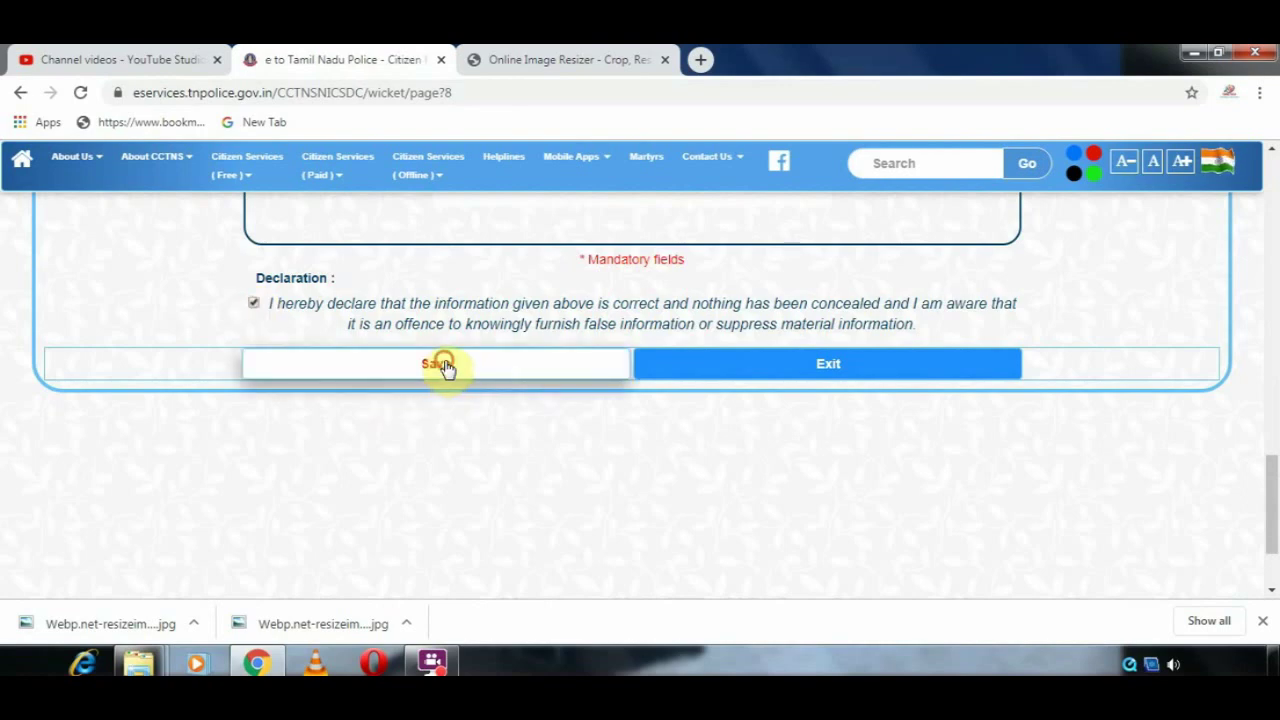
click(443, 365)
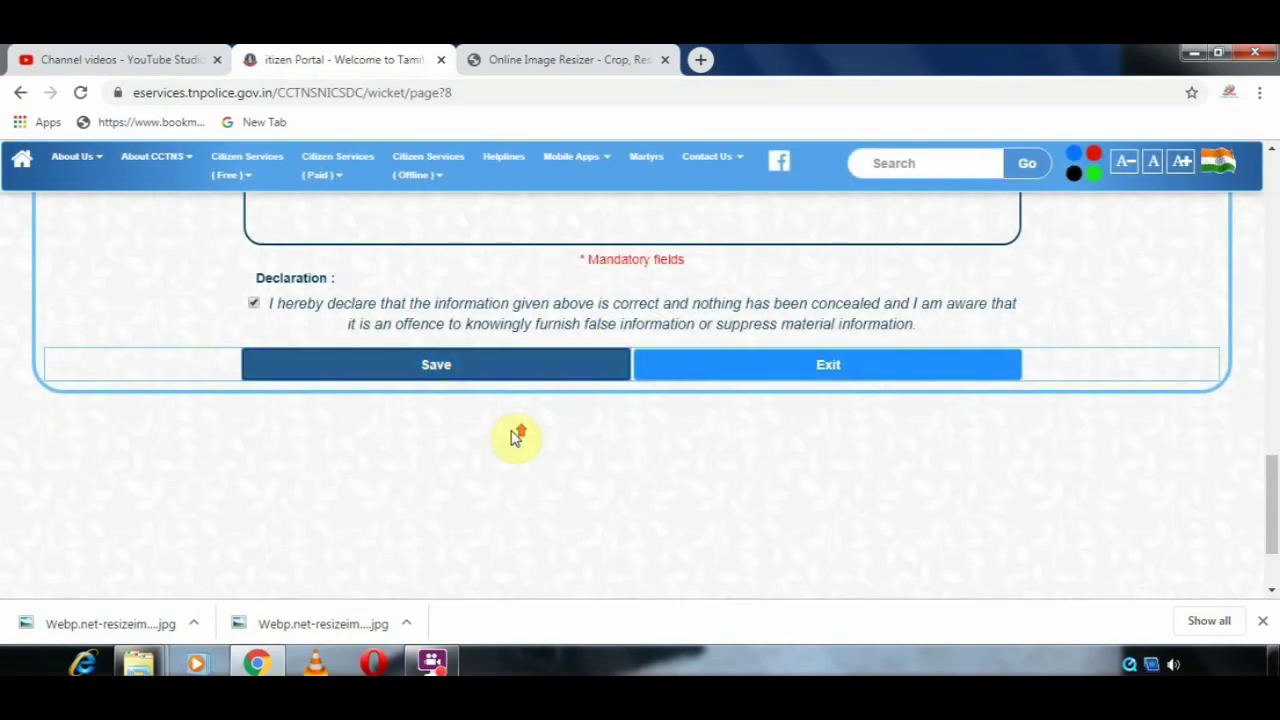
scroll(515, 440, up, 15)
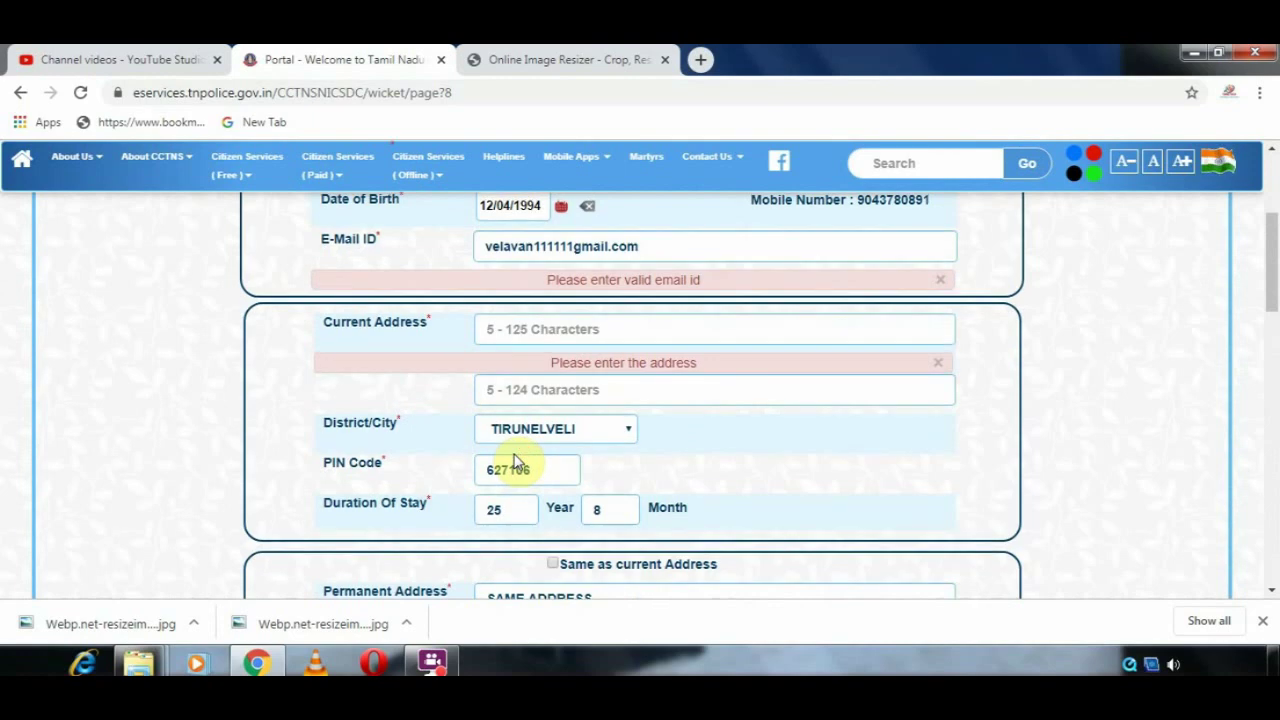
- Complete the current address: '/5' and 'stre' on line one, 'koodan' on line two
scroll(705, 394, up, 3)
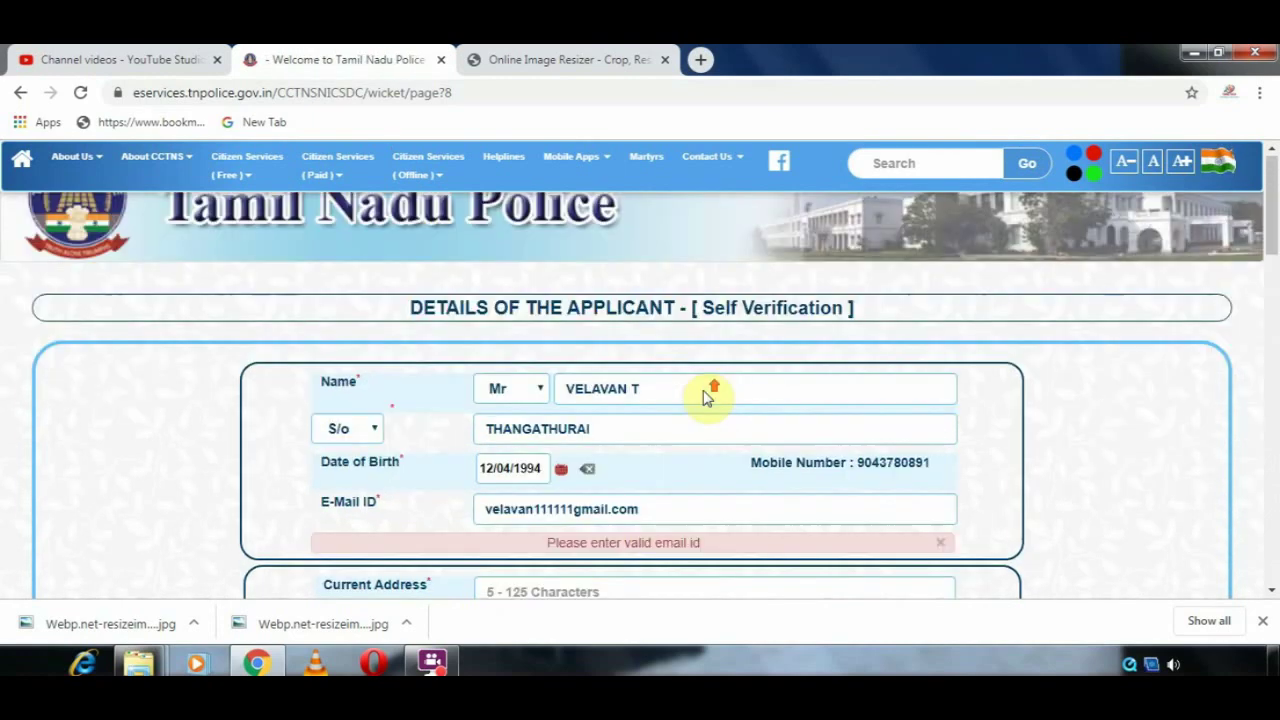
scroll(663, 417, down, 2)
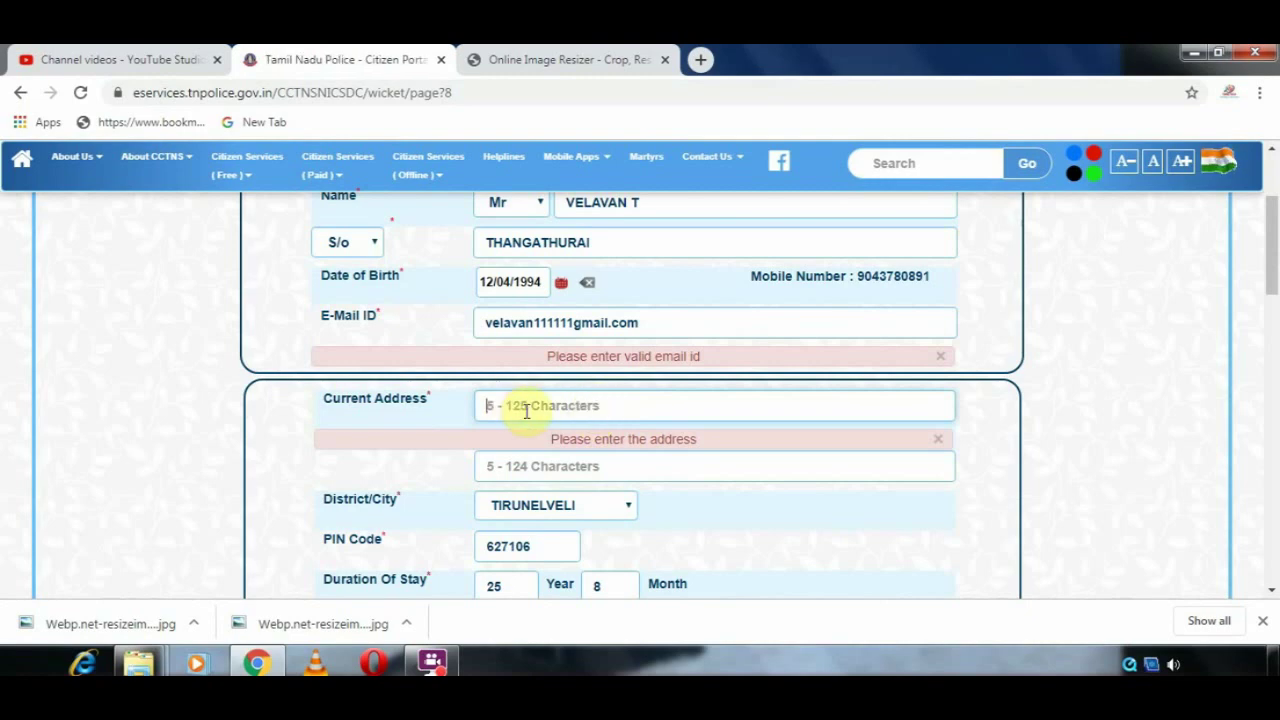
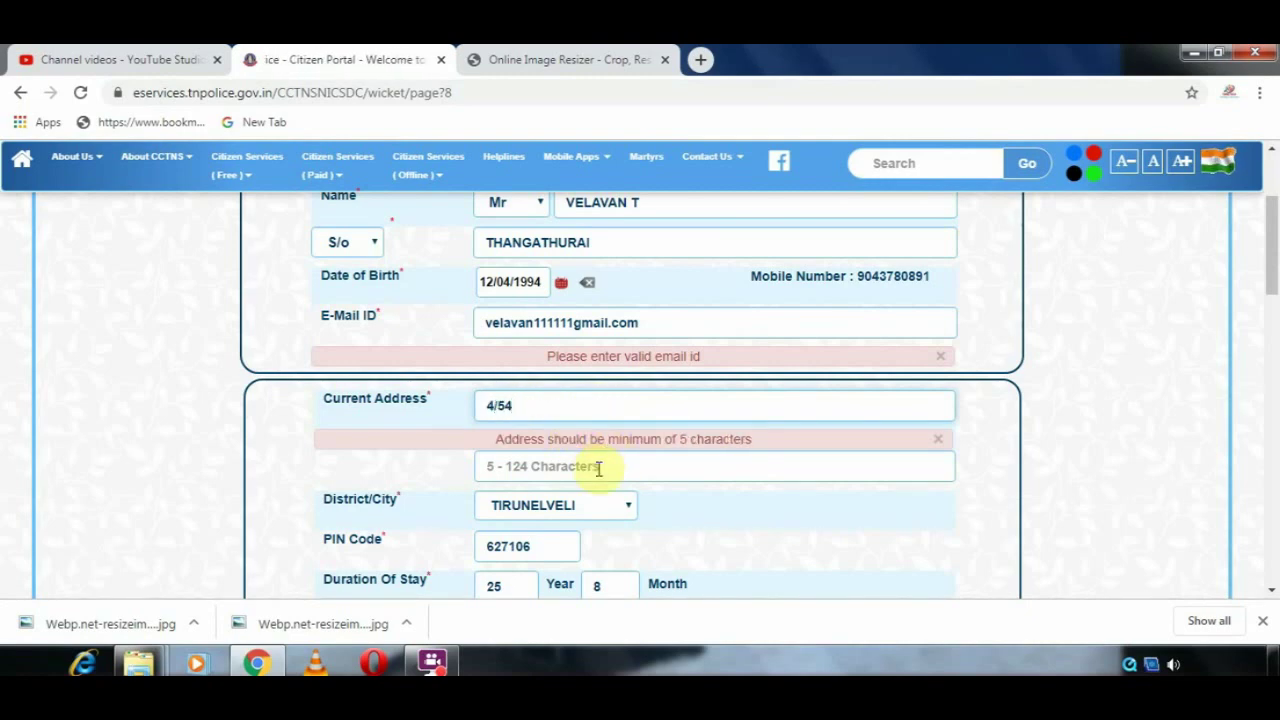
click(576, 474)
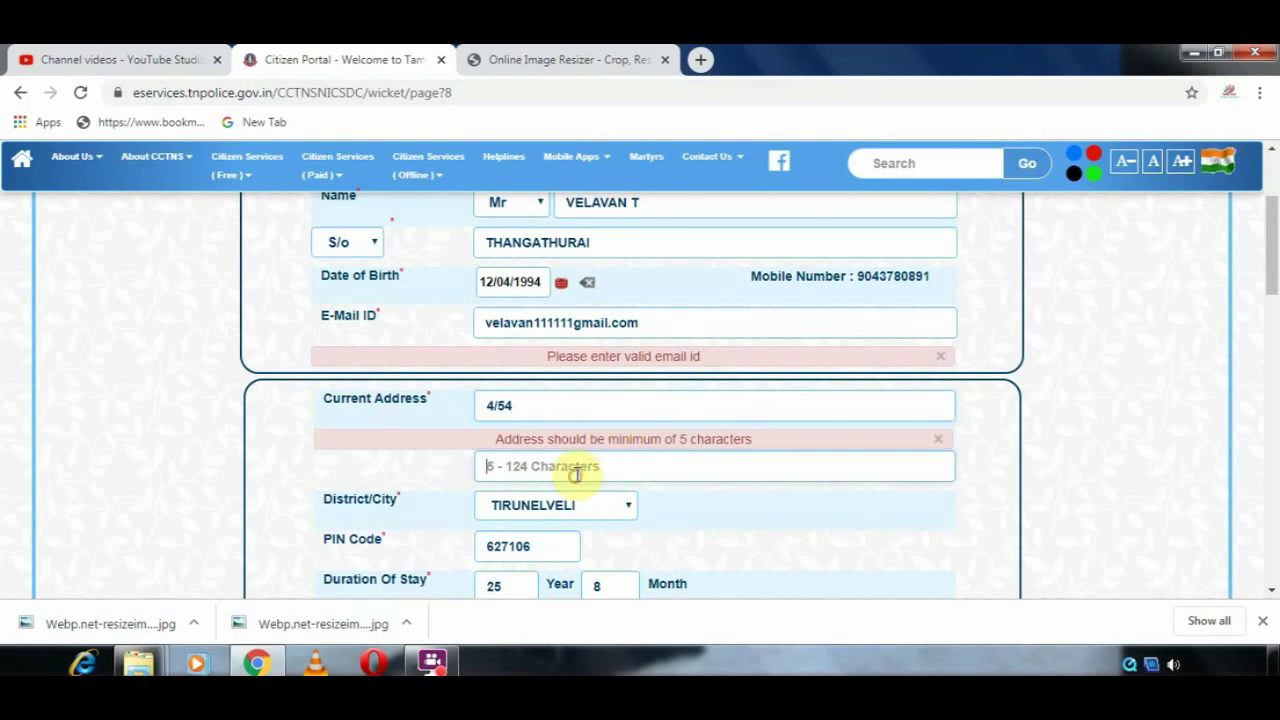
text(koodankulam)
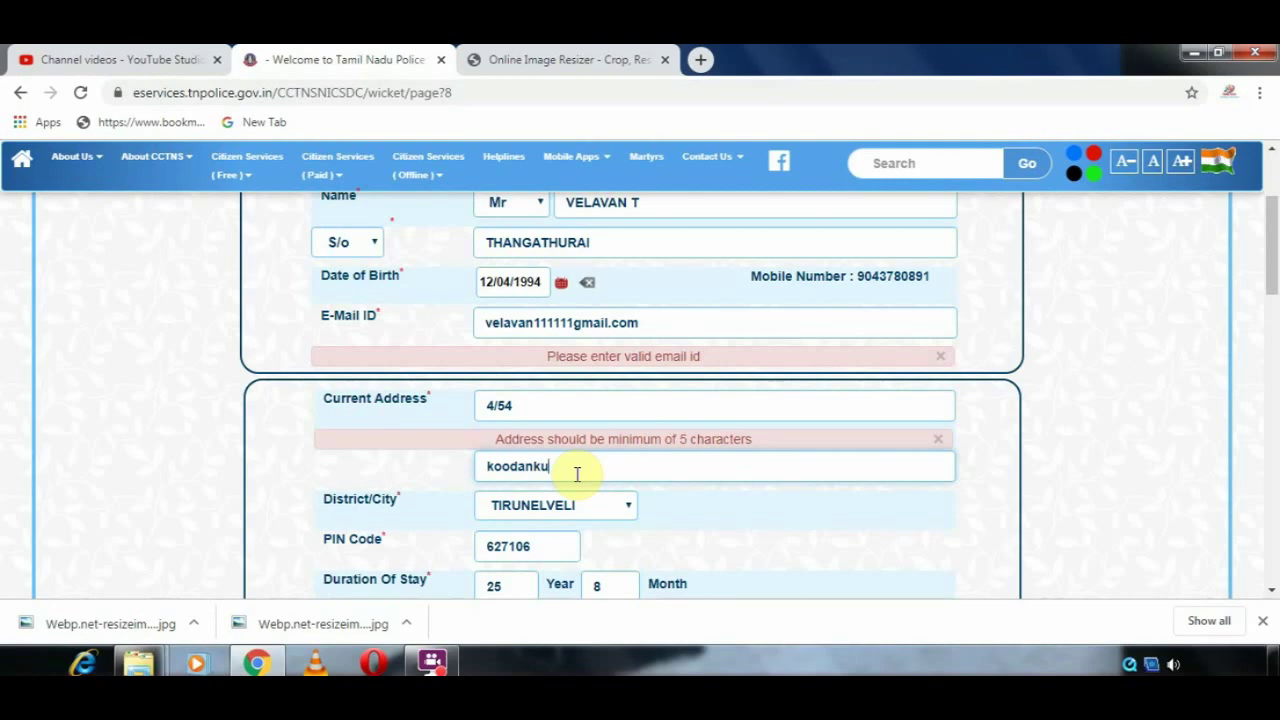
click(599, 398)
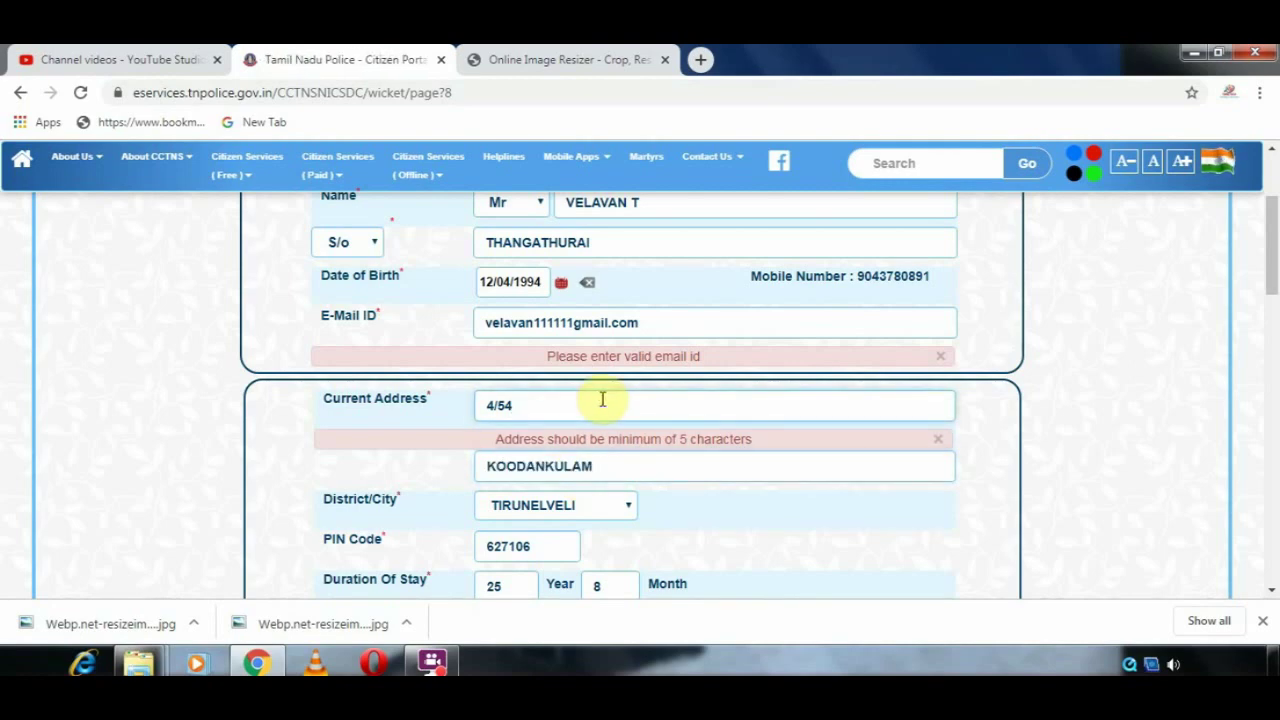
text(street)
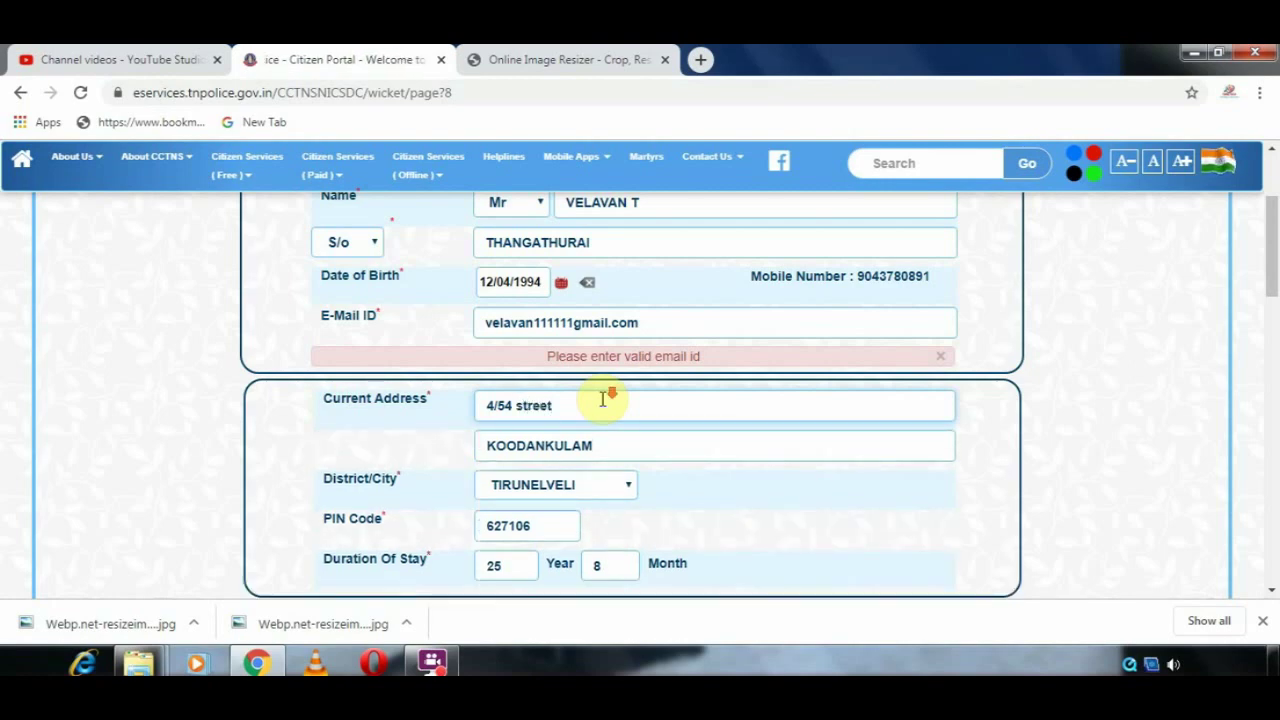
- Set the permanent address same as current and attempt saving, revealing the invalid e-mail warning
scroll(603, 399, down, 2)
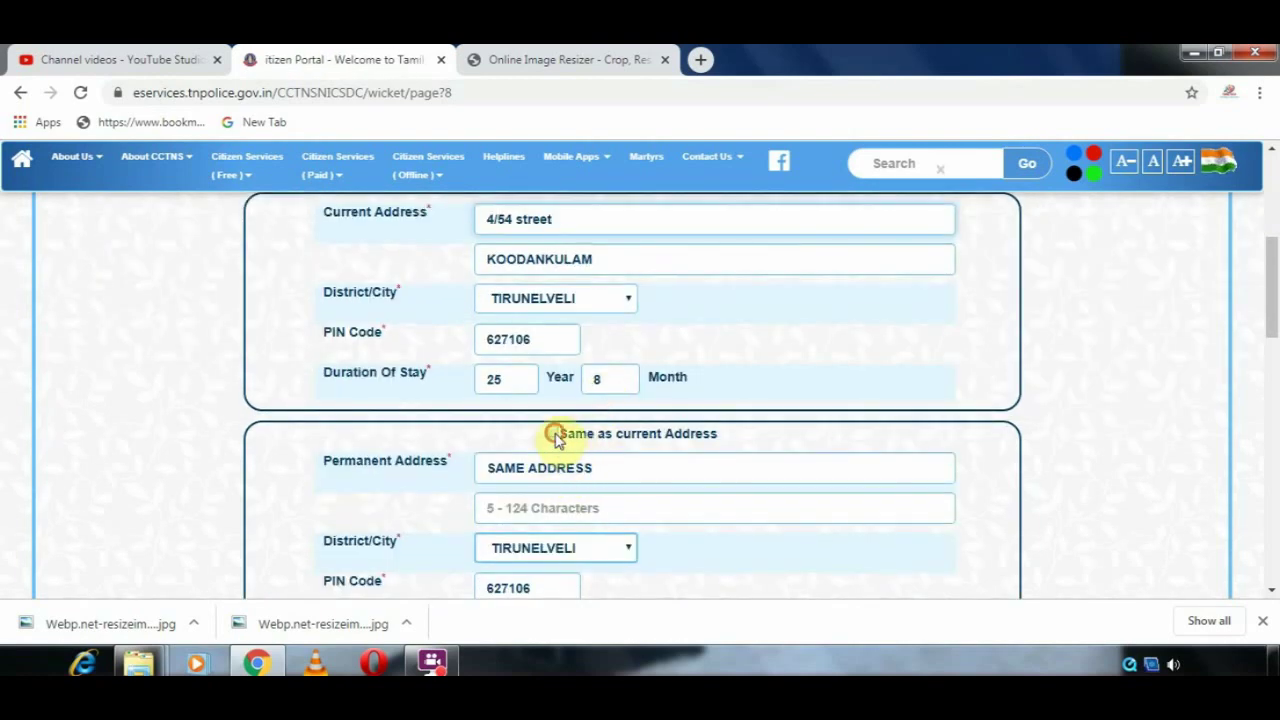
click(553, 434)
scroll(545, 495, down, 4)
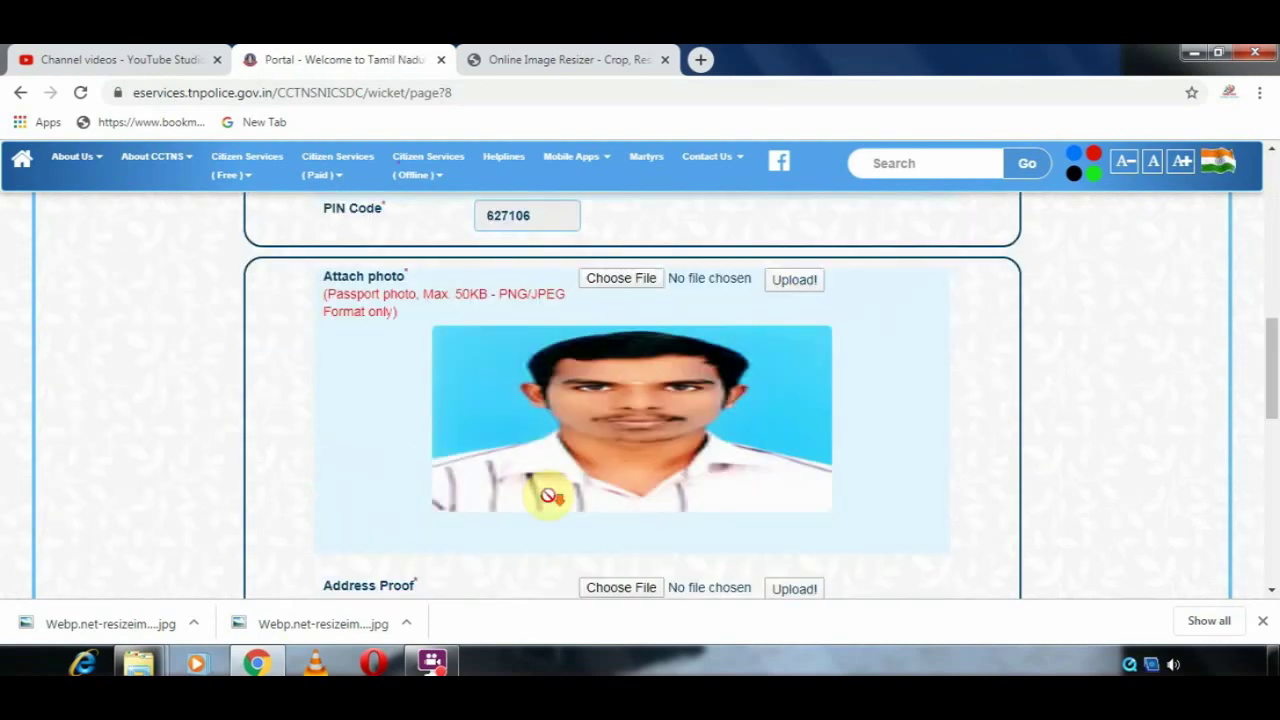
scroll(797, 562, down, 5)
click(467, 518)
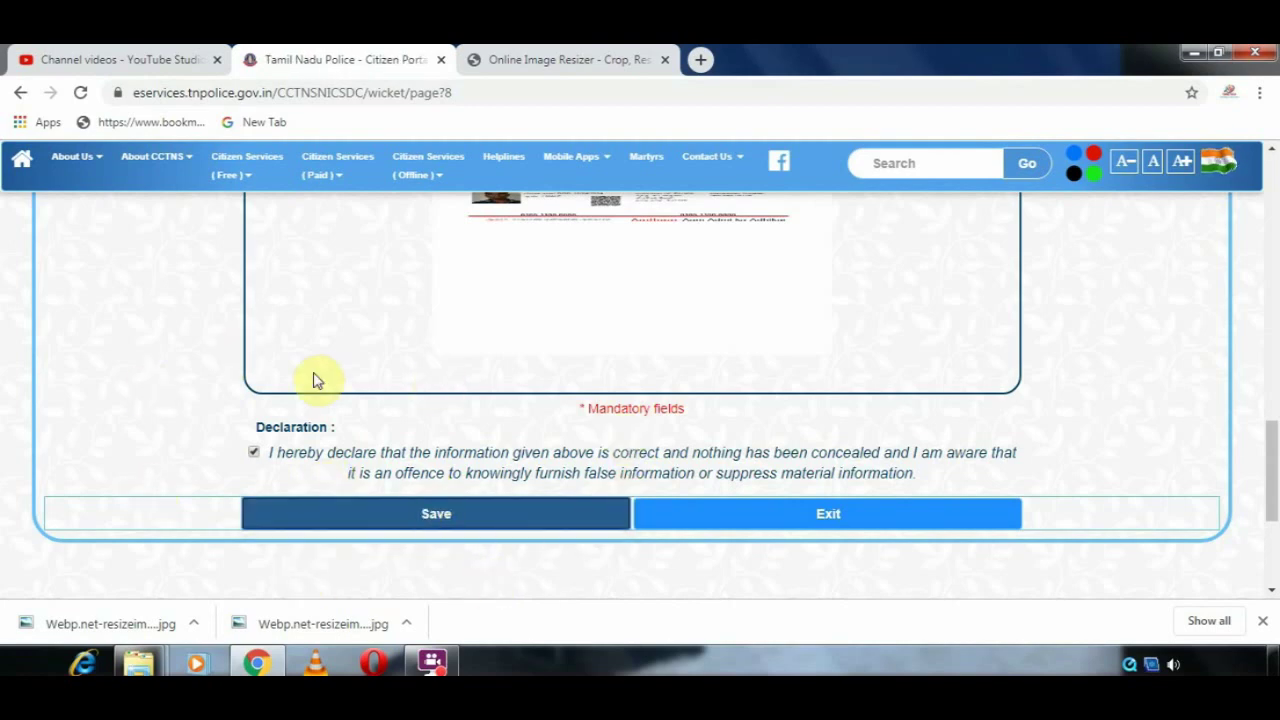
click(430, 520)
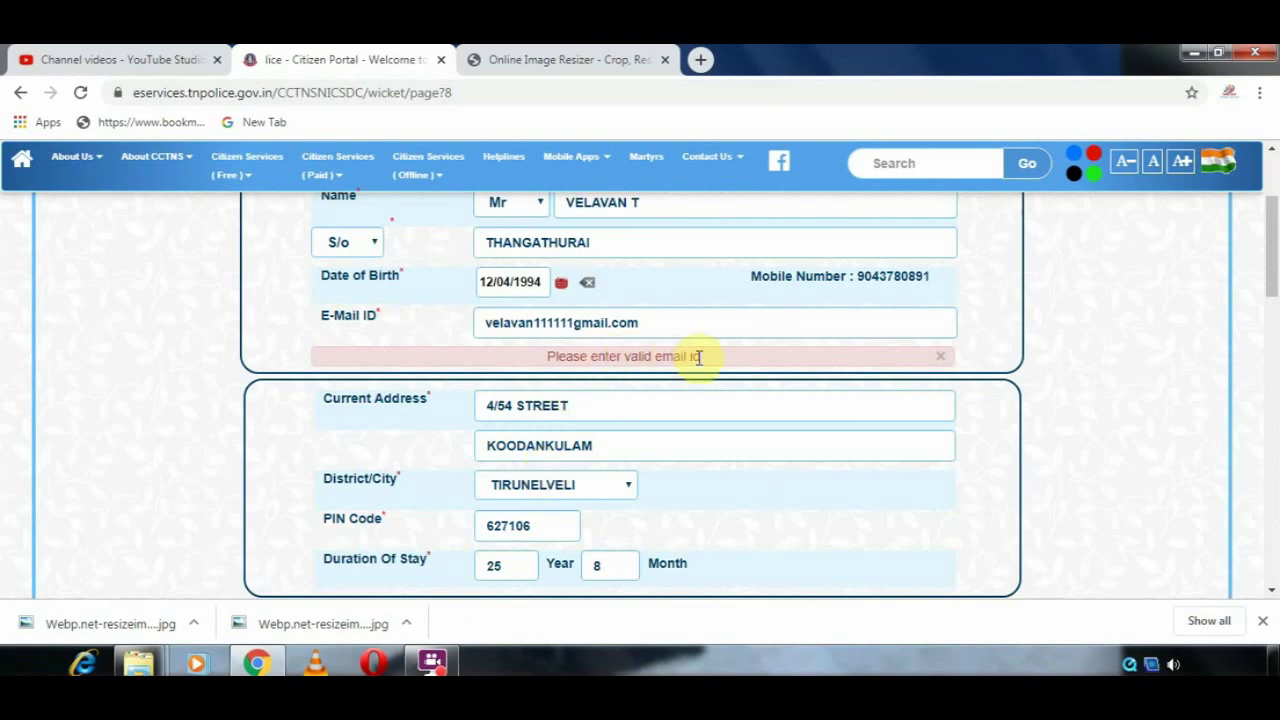
click(576, 324)
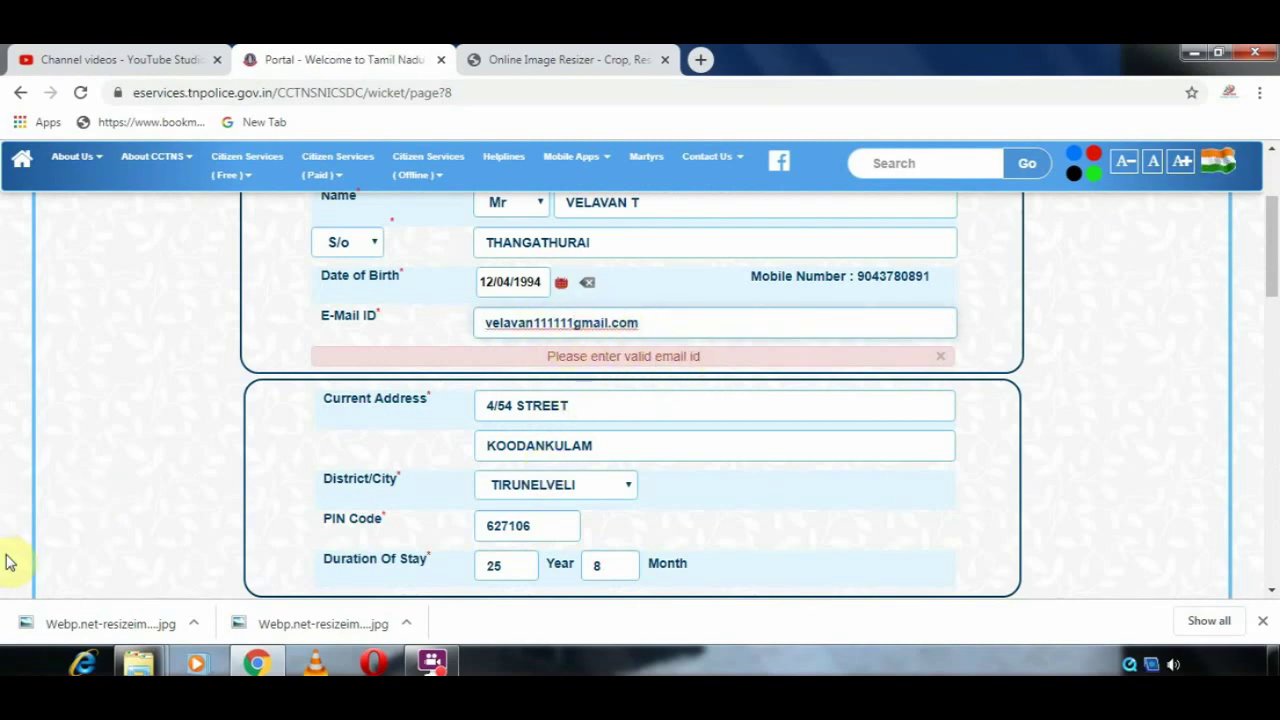
- Launch Character Map from Accessories > System Tools
click(3, 665)
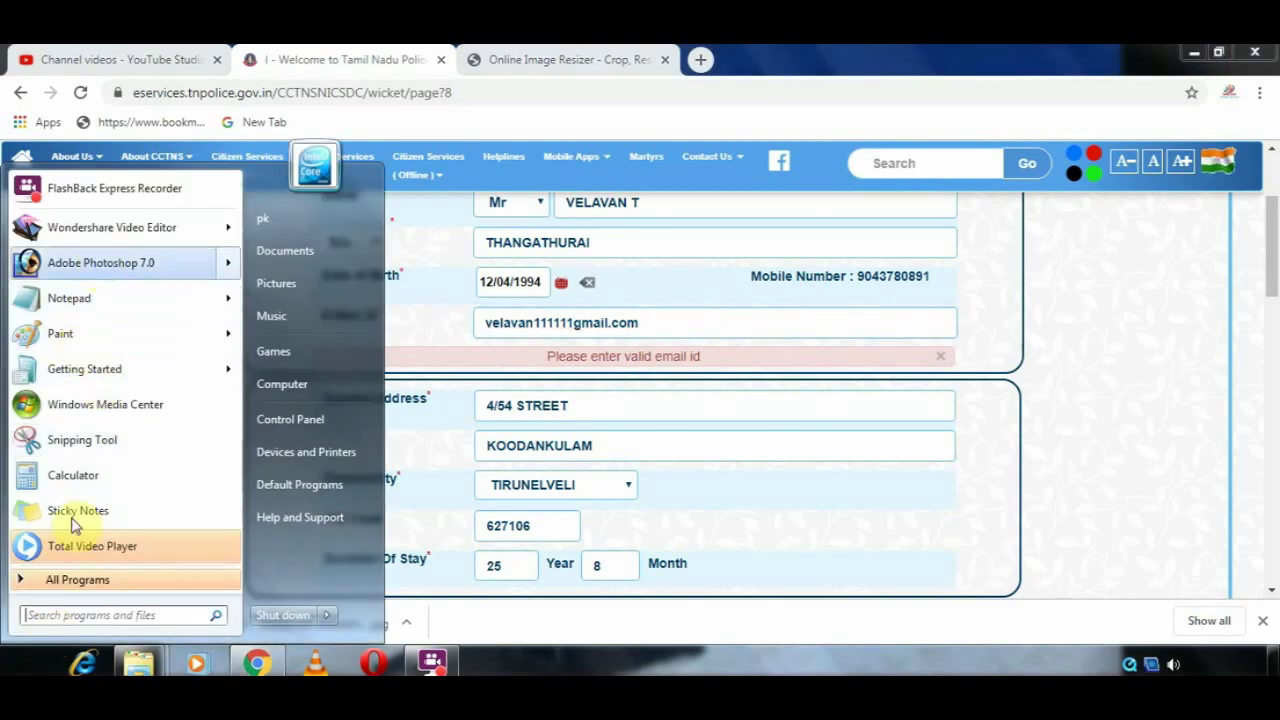
click(79, 580)
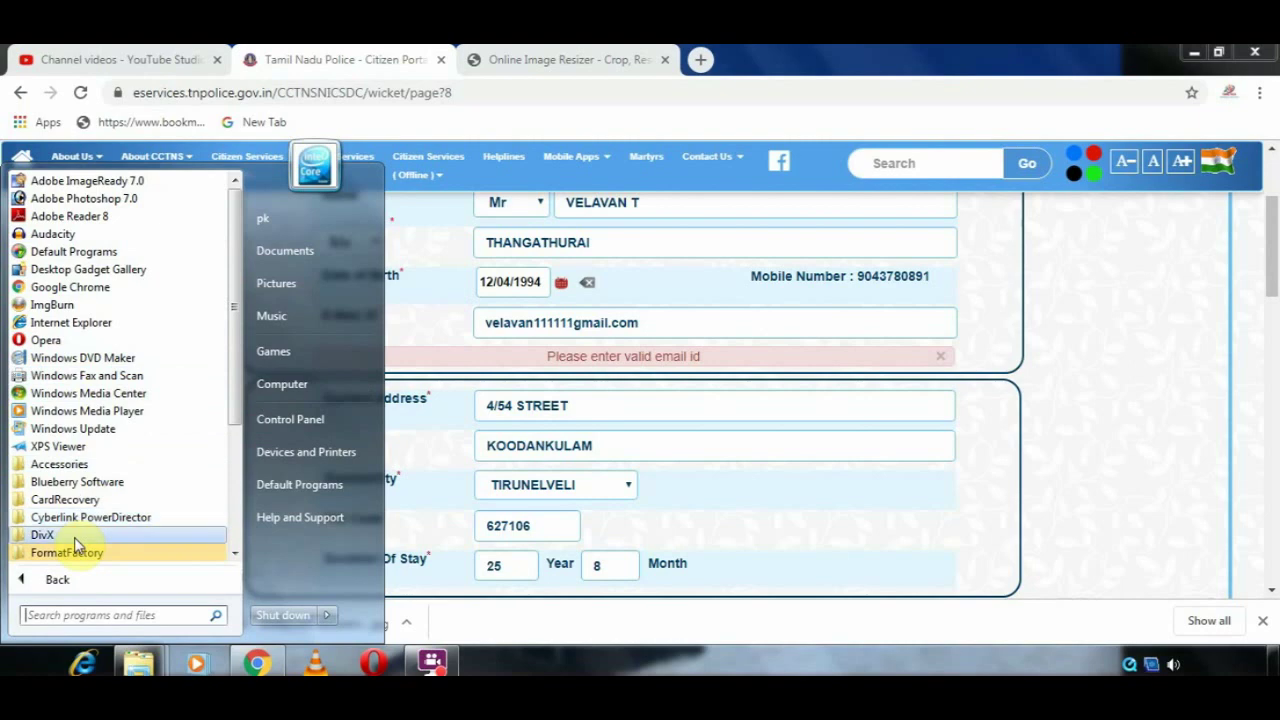
click(55, 466)
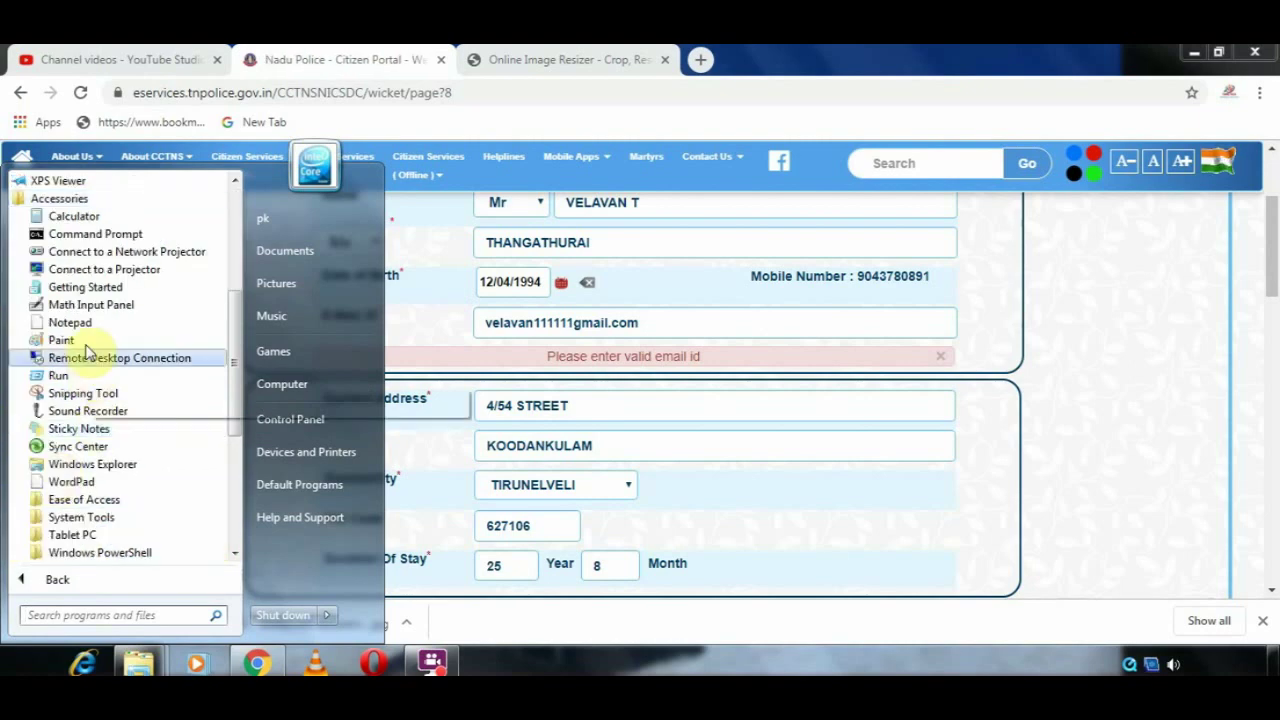
click(104, 517)
click(106, 334)
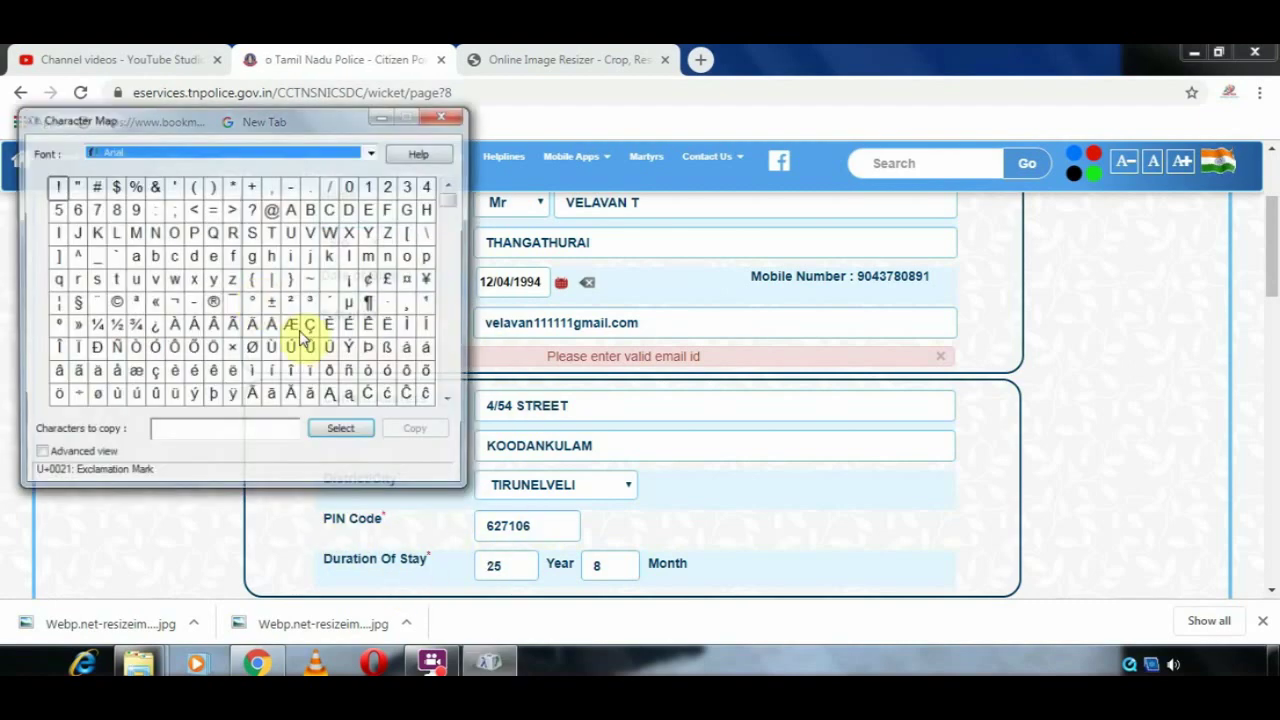
- Copy the @ character and paste it before gmail in the e-mail field
double_click(272, 209)
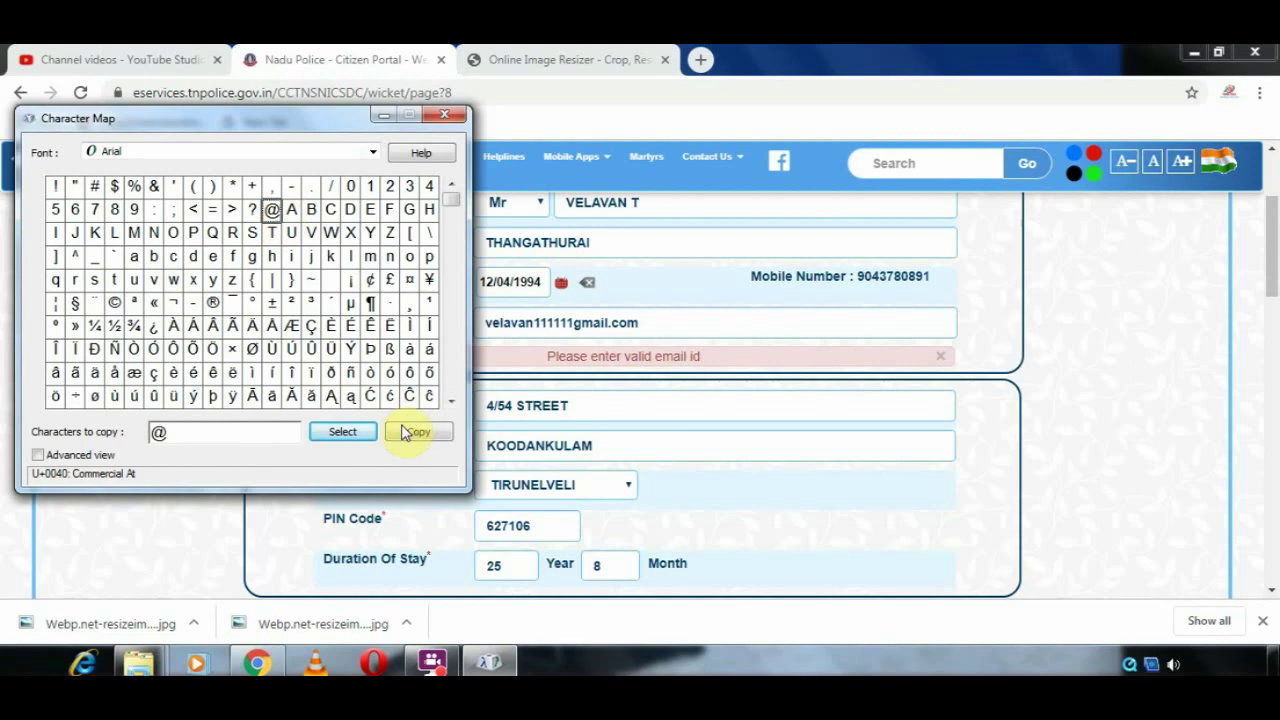
click(570, 329)
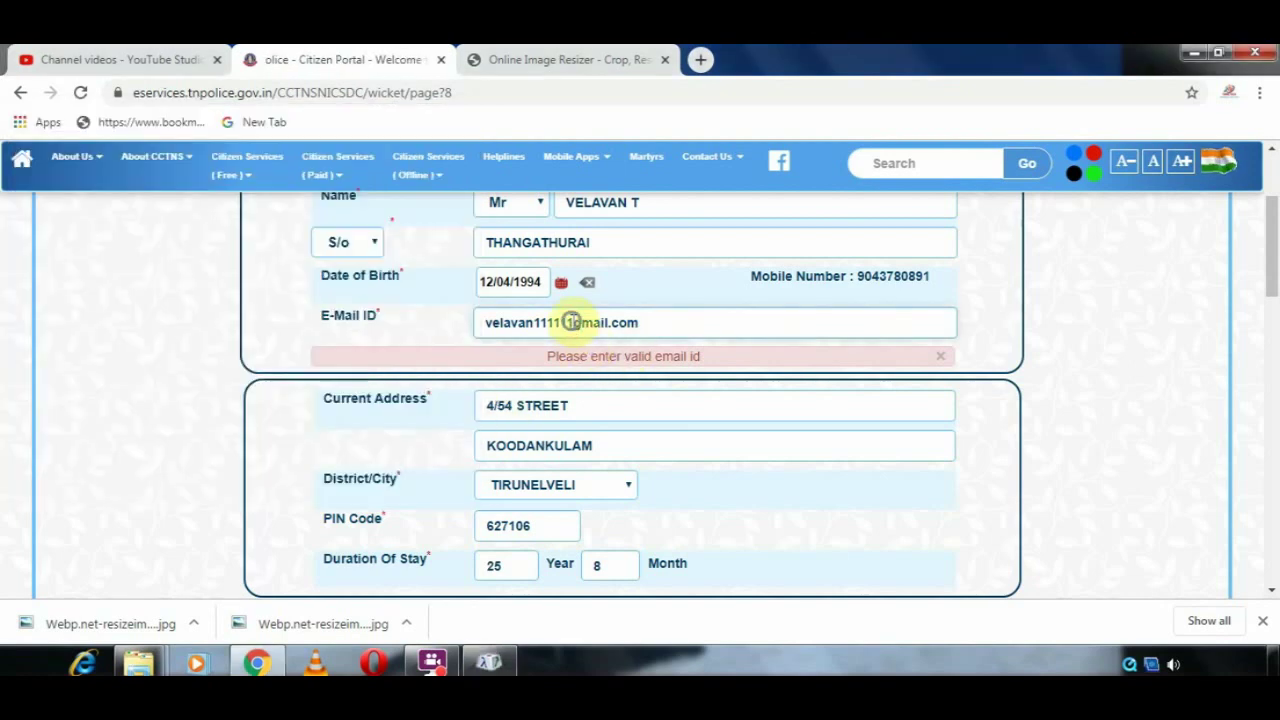
right_click(577, 324)
click(615, 432)
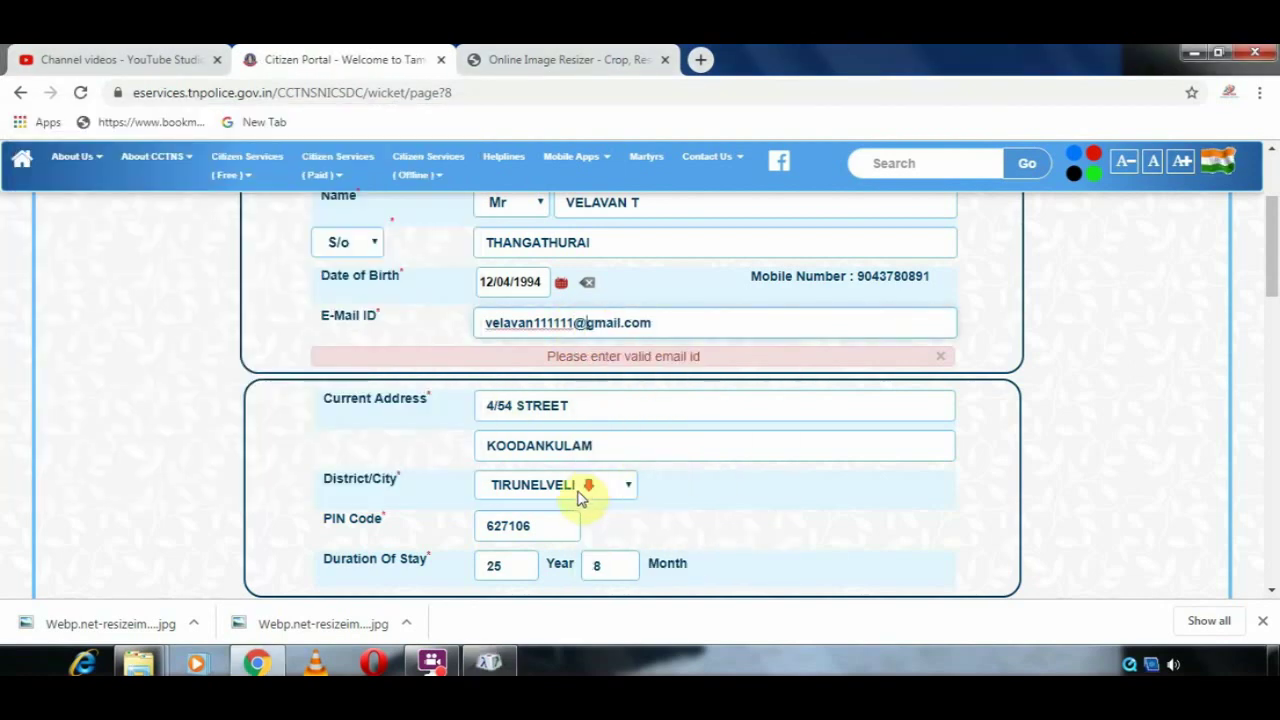
- Save the application, then proceed for payment and confirm the details are correct
scroll(580, 491, down, 7)
scroll(550, 552, down, 10)
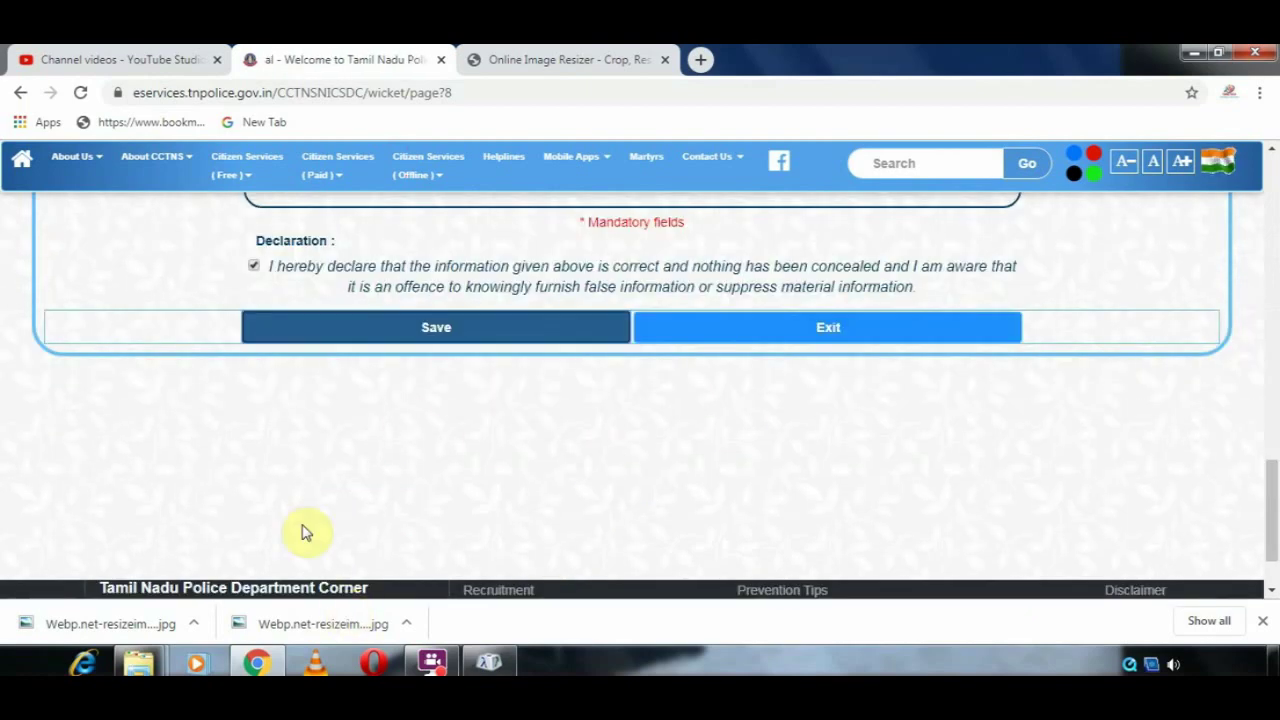
click(430, 330)
scroll(540, 413, up, 2)
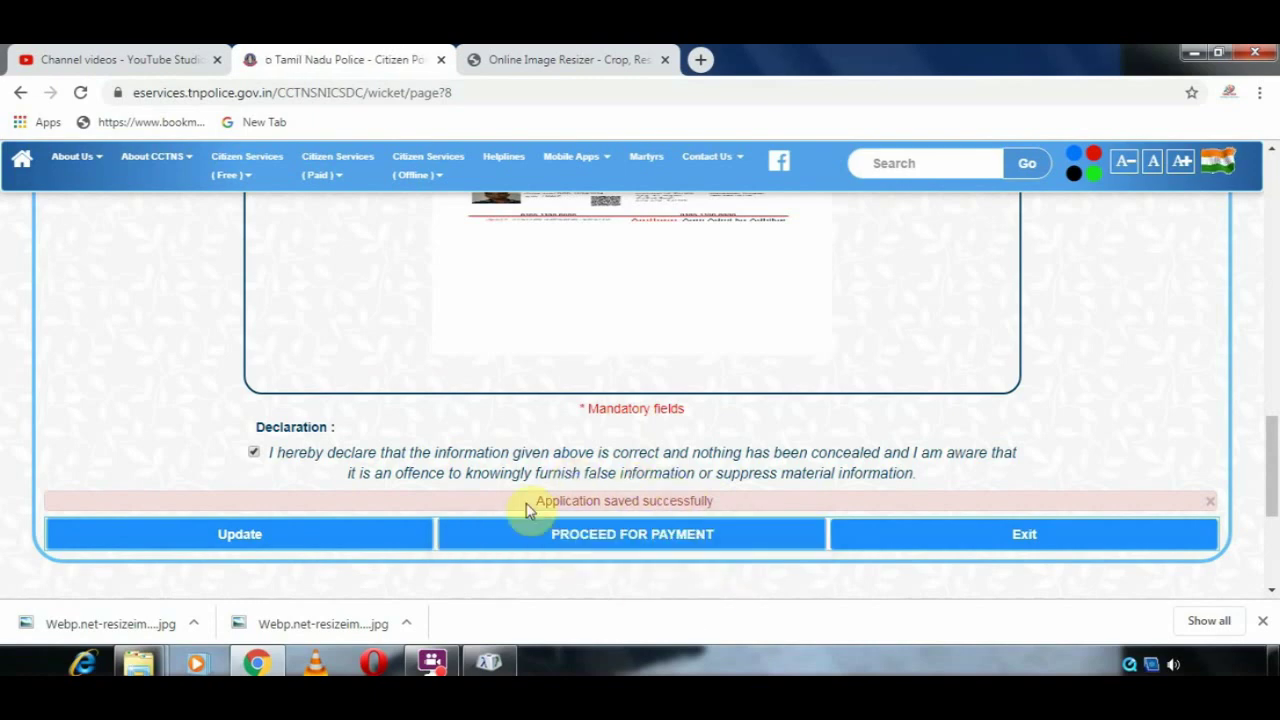
click(627, 545)
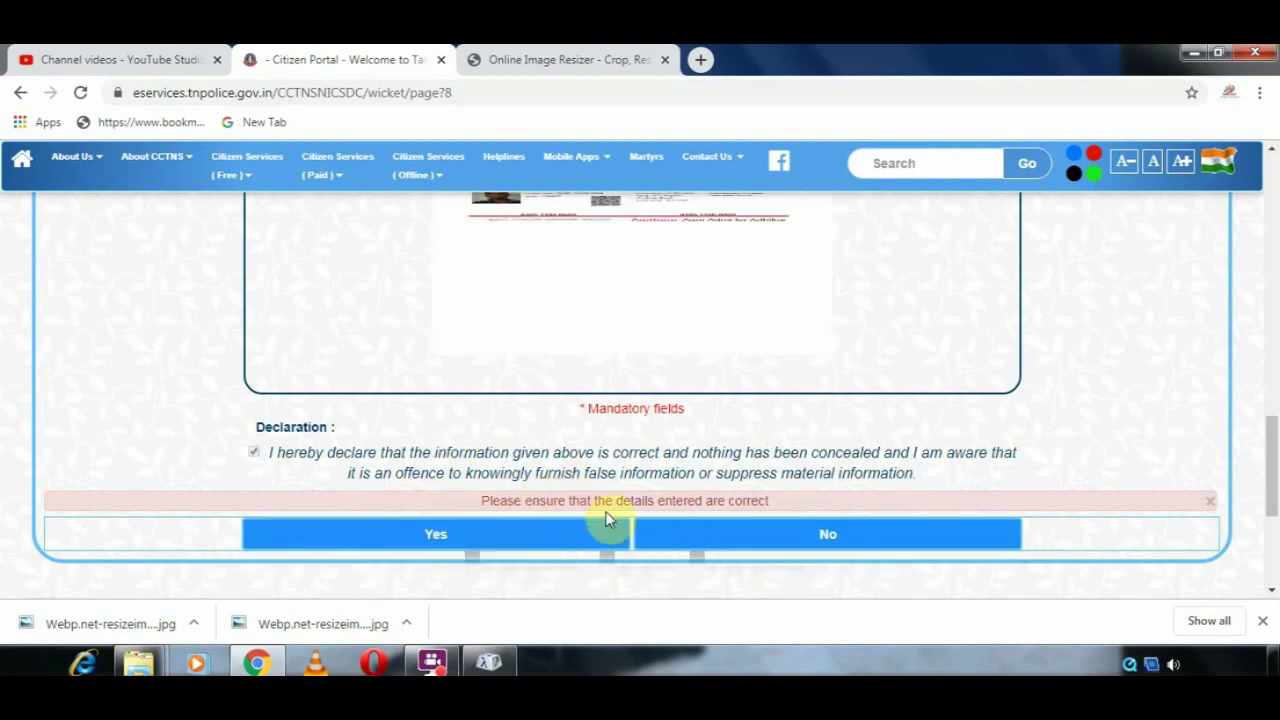
click(543, 537)
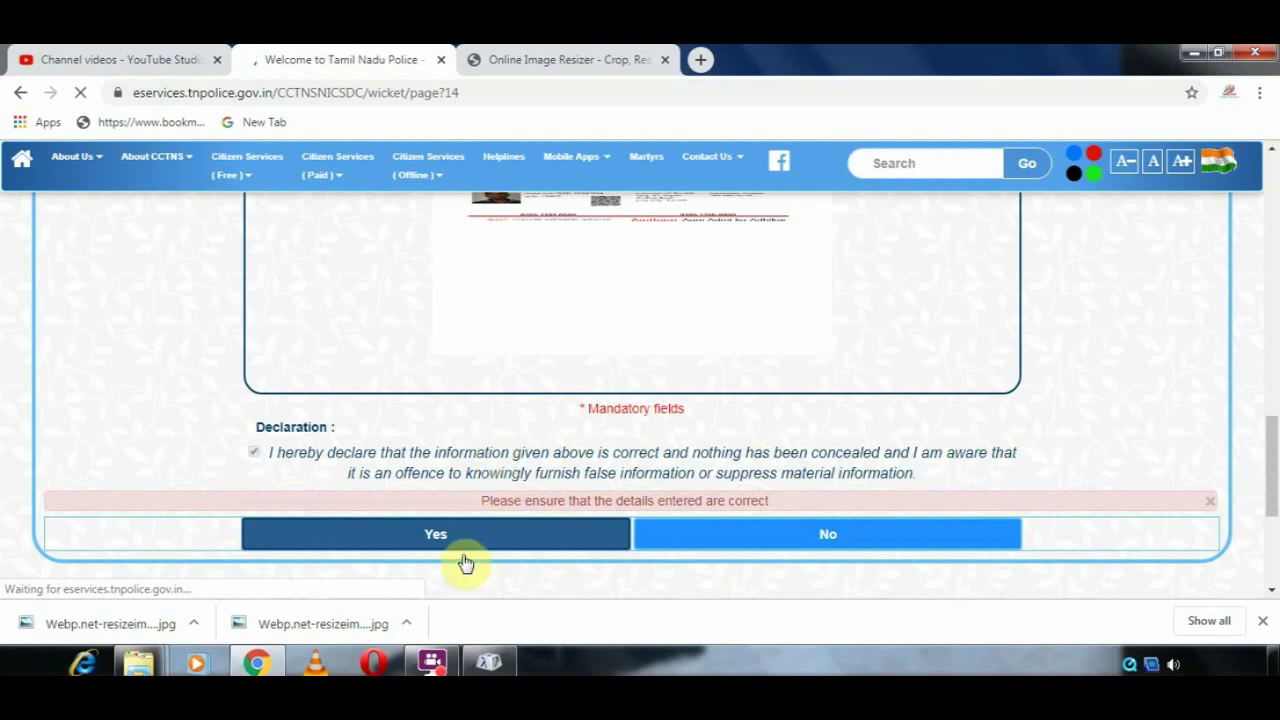
- Review the Rs 500 Self Verification fee for one person and start the payment
scroll(443, 450, down, 2)
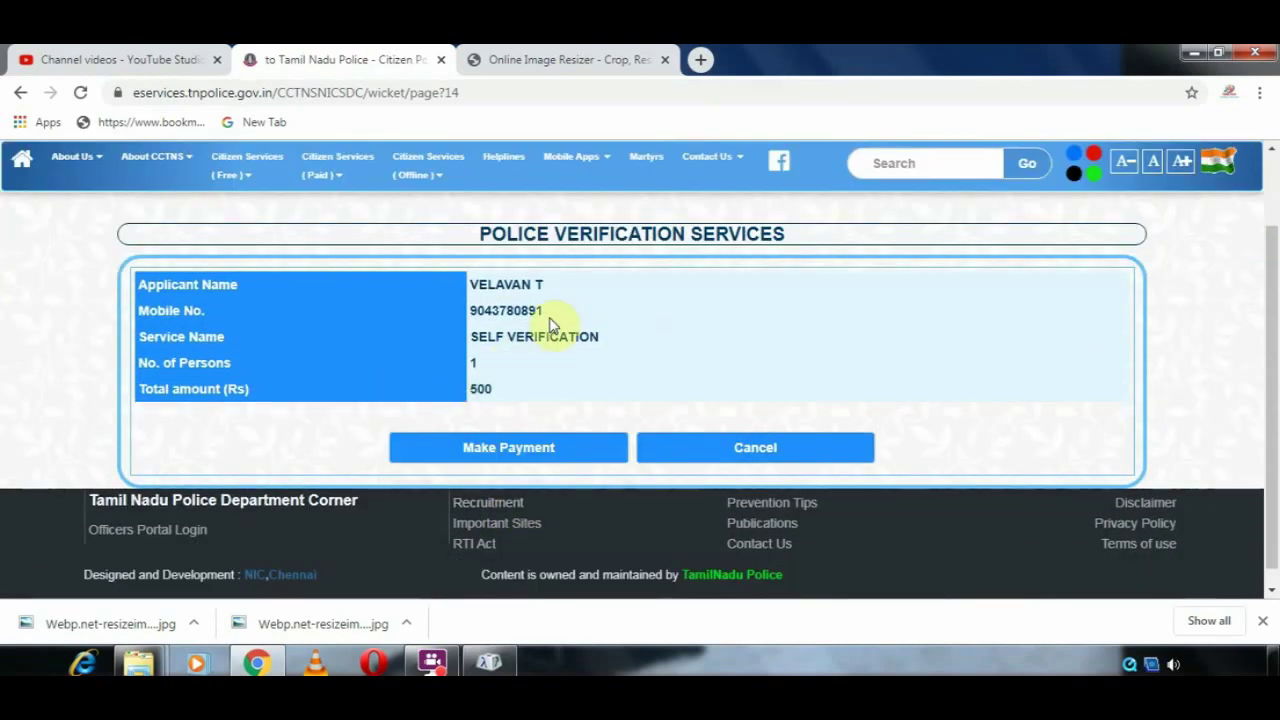
drag(470, 392, 505, 366)
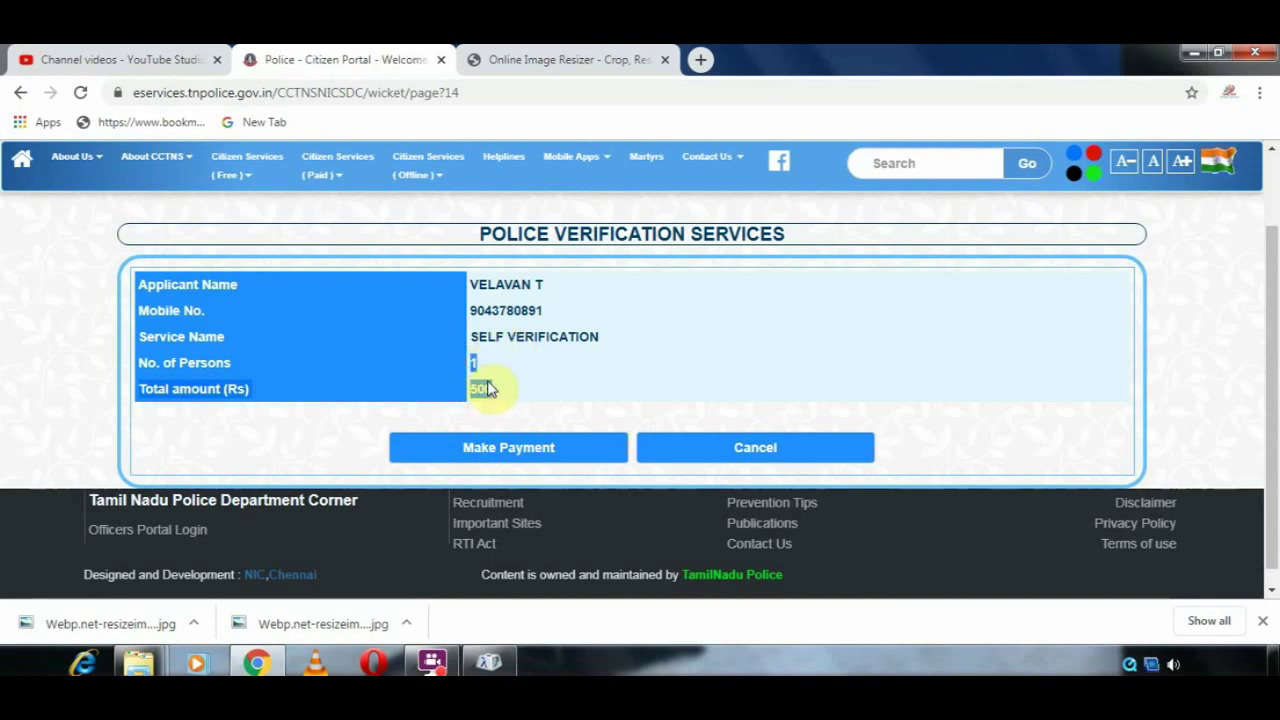
click(505, 397)
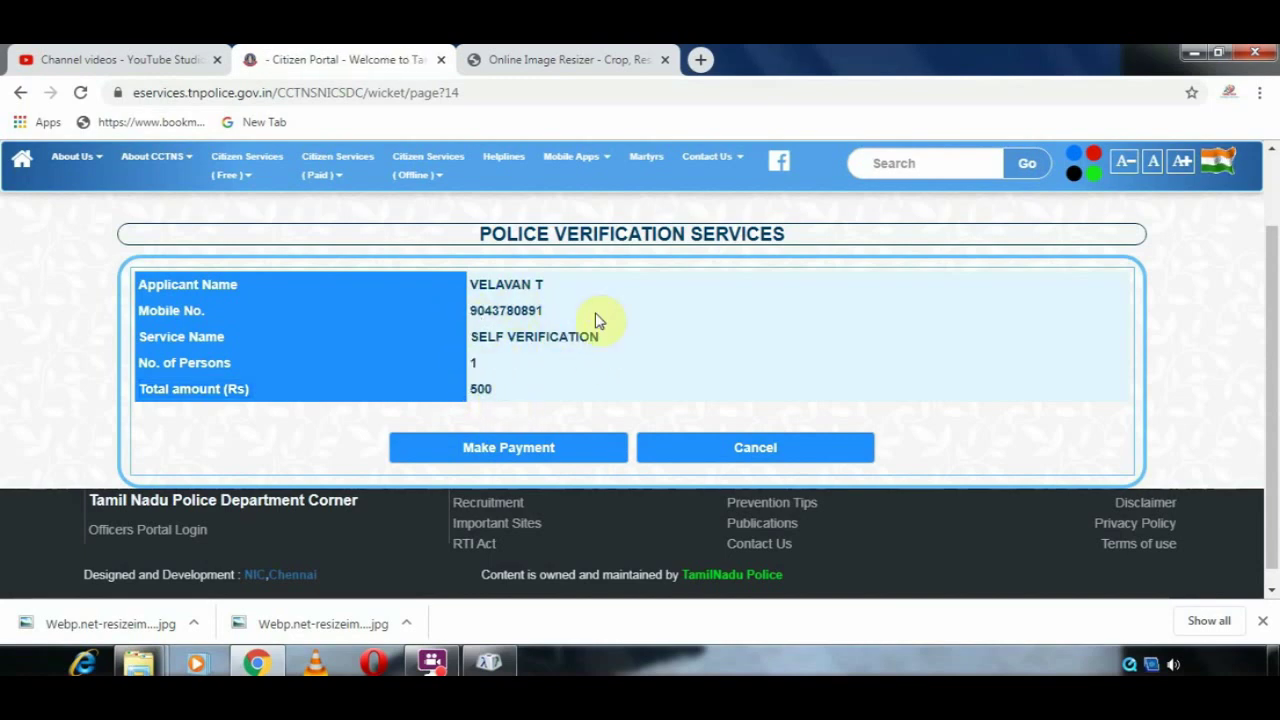
click(511, 455)
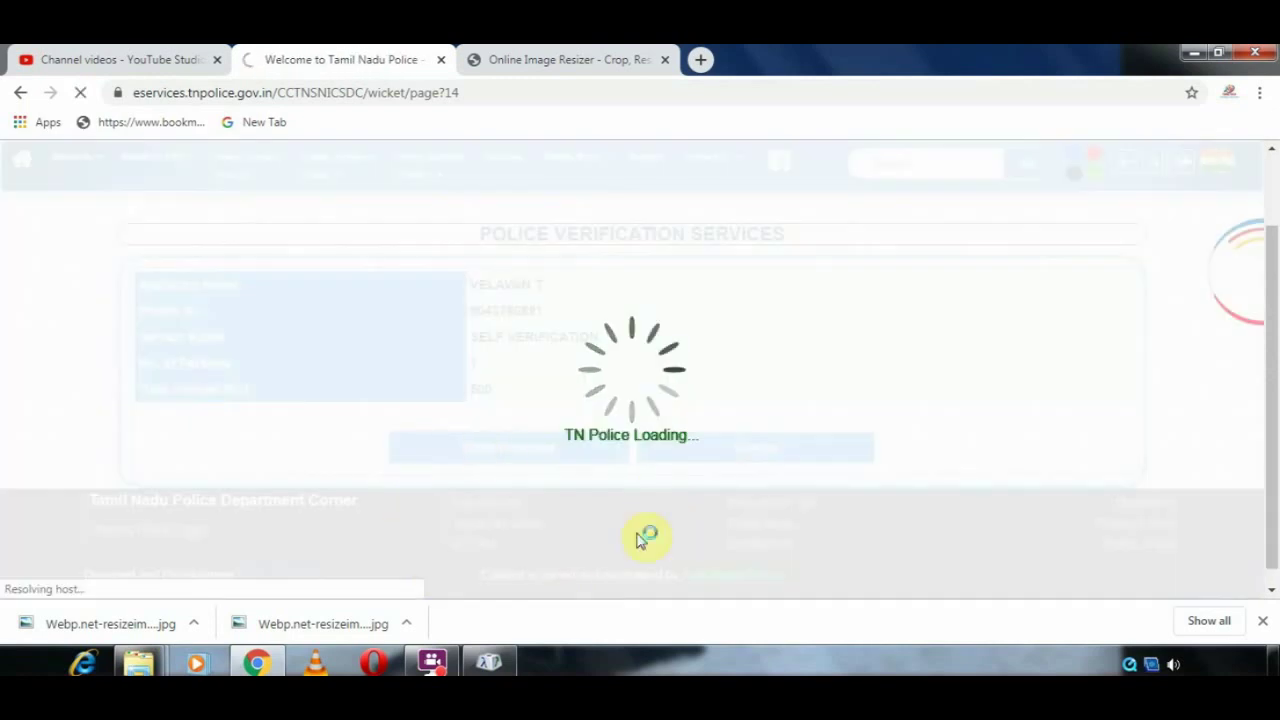
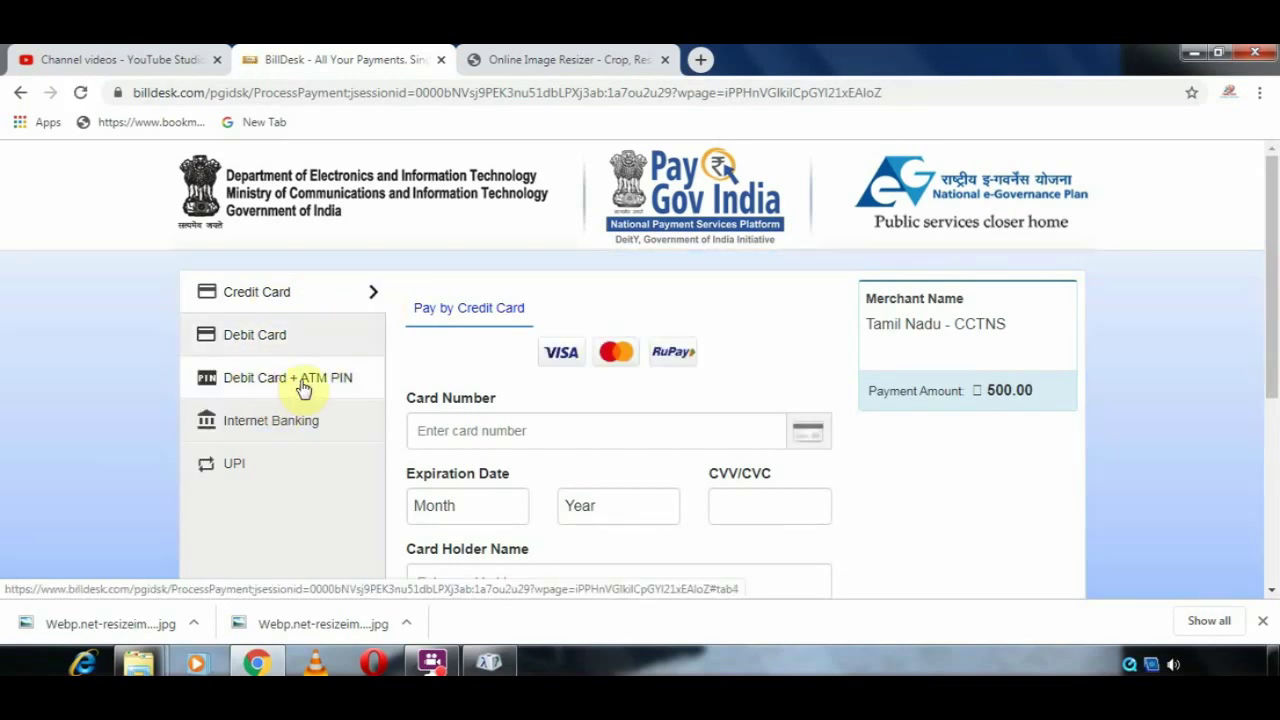
- Compare the ATM-cum-Debit Card and Internet Banking options and browse the All Banks list without choosing
click(304, 388)
click(252, 422)
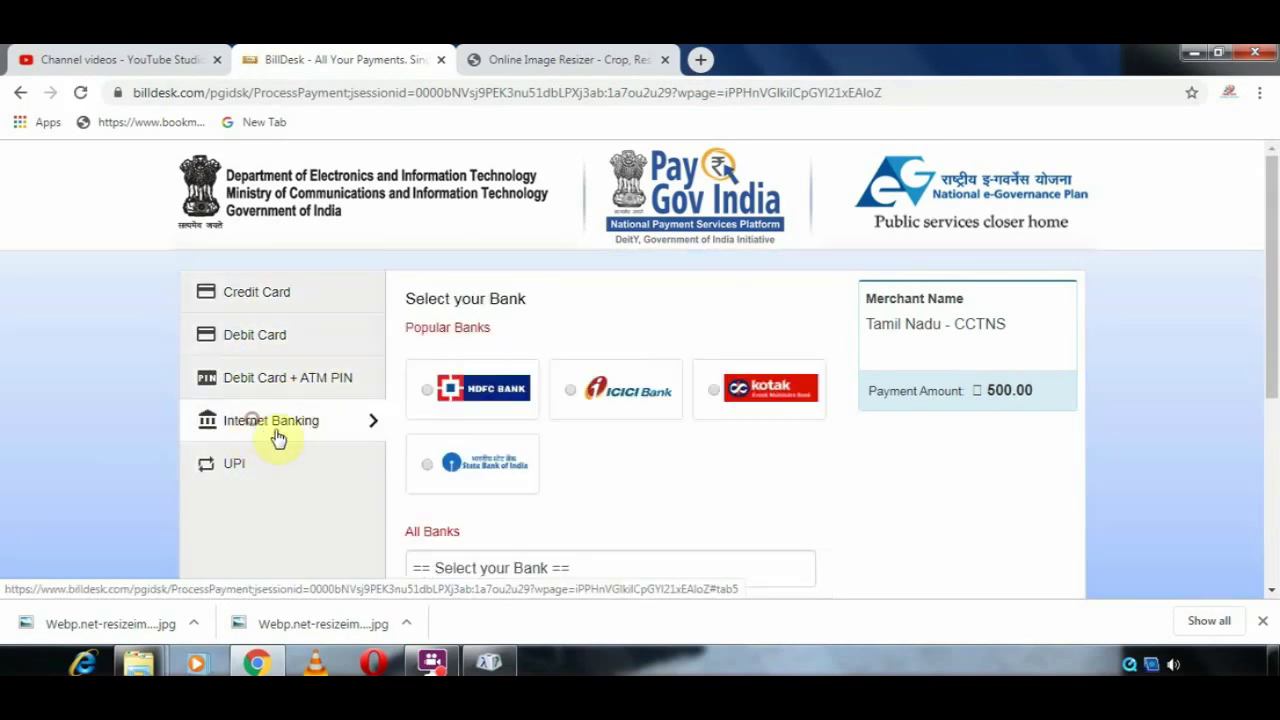
scroll(466, 503, down, 2)
click(540, 383)
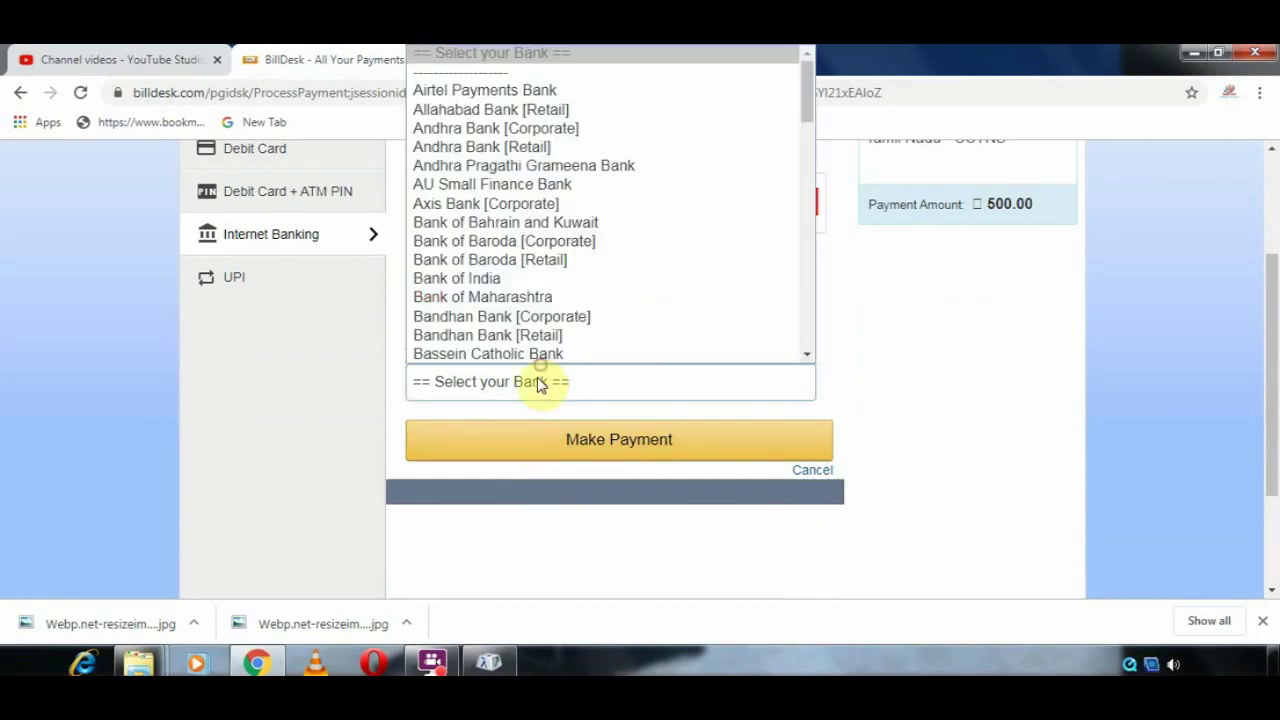
scroll(491, 251, down, 10)
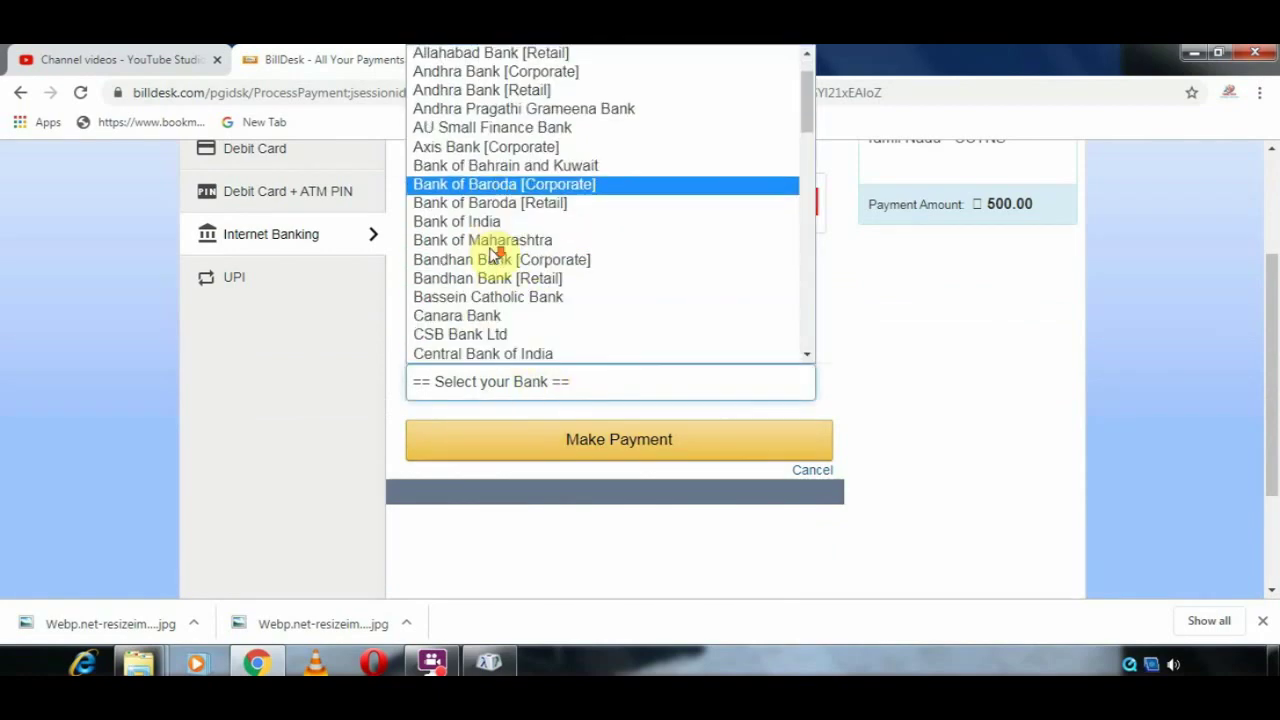
click(308, 398)
scroll(668, 470, down, 2)
scroll(672, 480, up, 4)
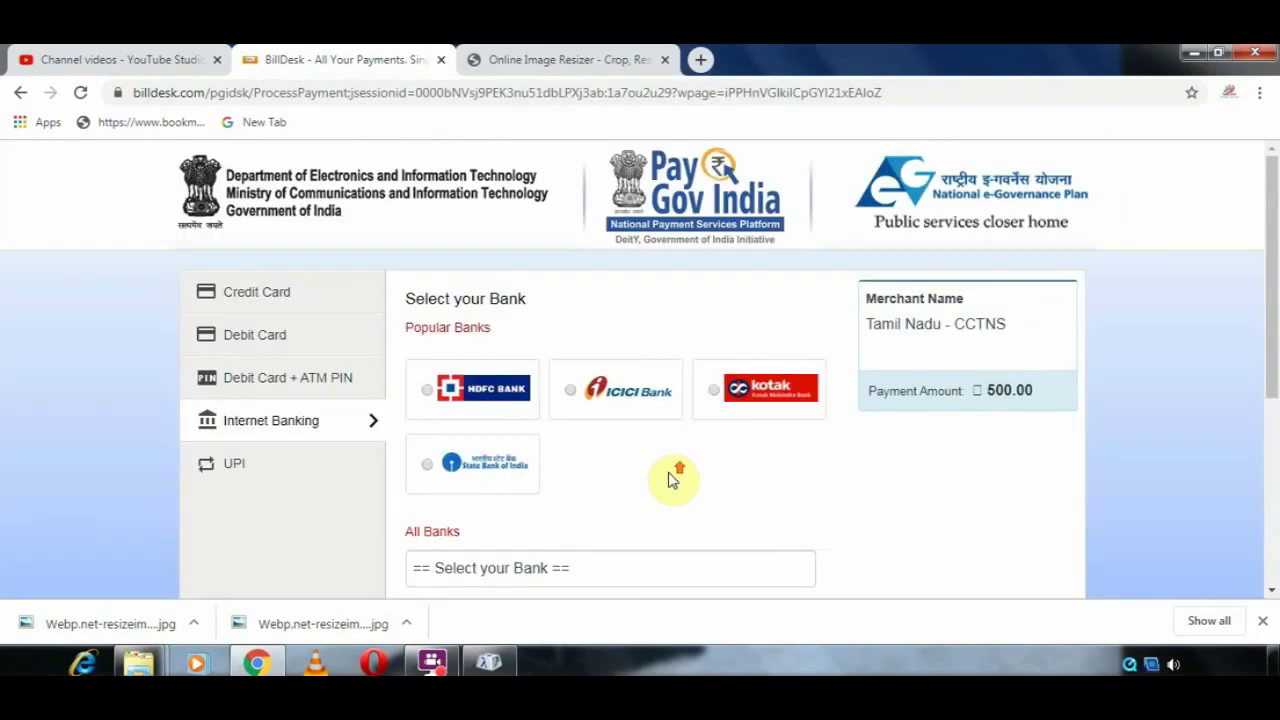
- Return to the Debit Card + ATM PIN option for the ₹500.00 payment
click(268, 338)
click(300, 377)
scroll(474, 476, down, 2)
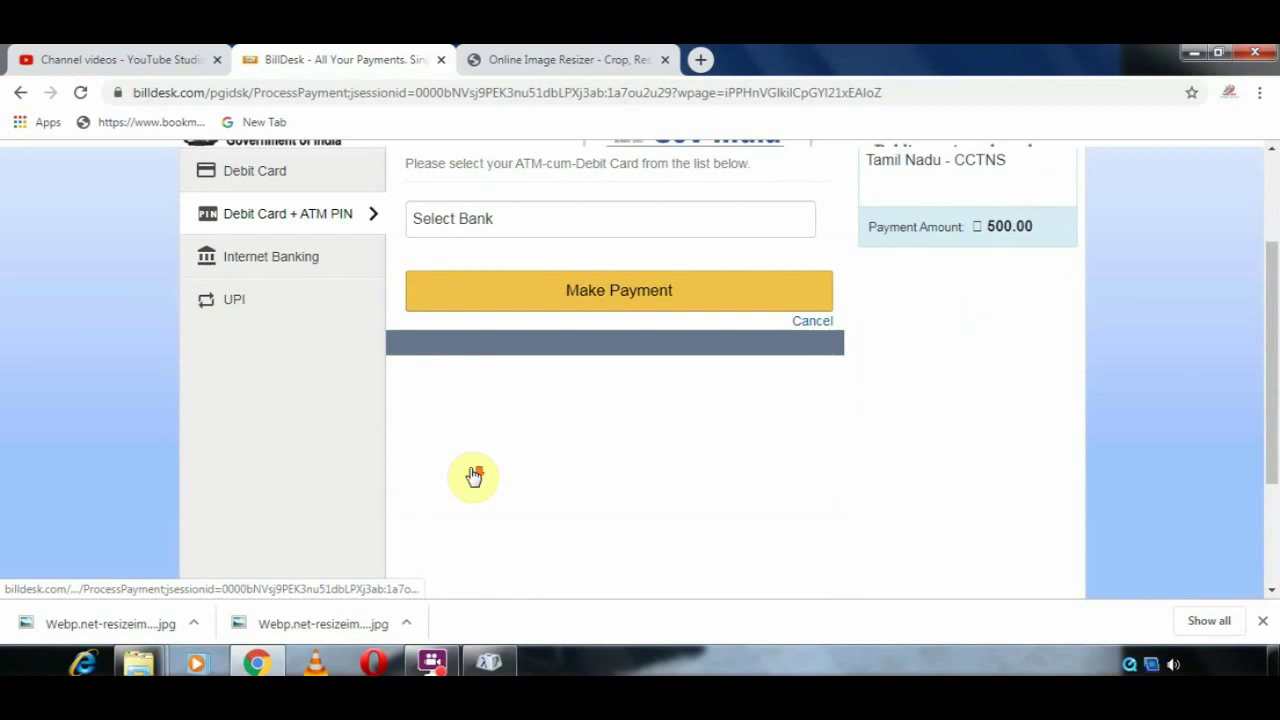
scroll(474, 476, down, 2)
scroll(589, 449, up, 4)
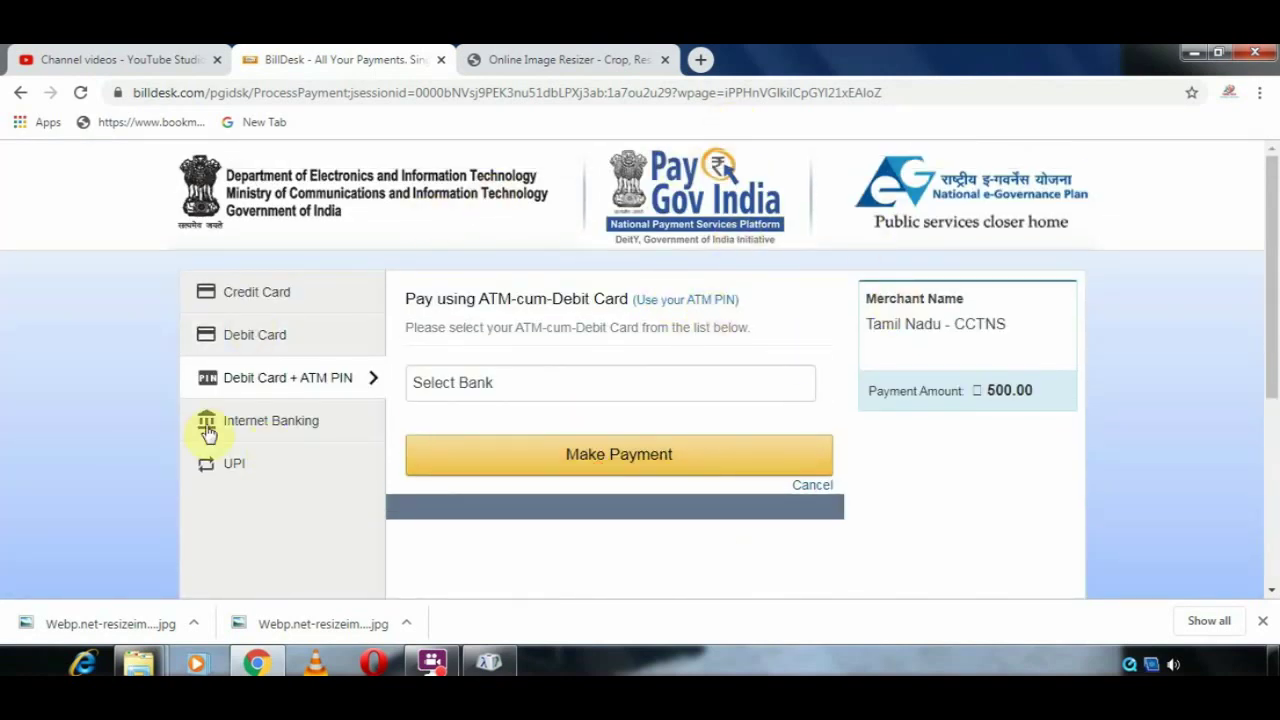
- Cancel the ₹500 payment transaction on the BillDesk page
click(811, 488)
scroll(760, 391, down, 4)
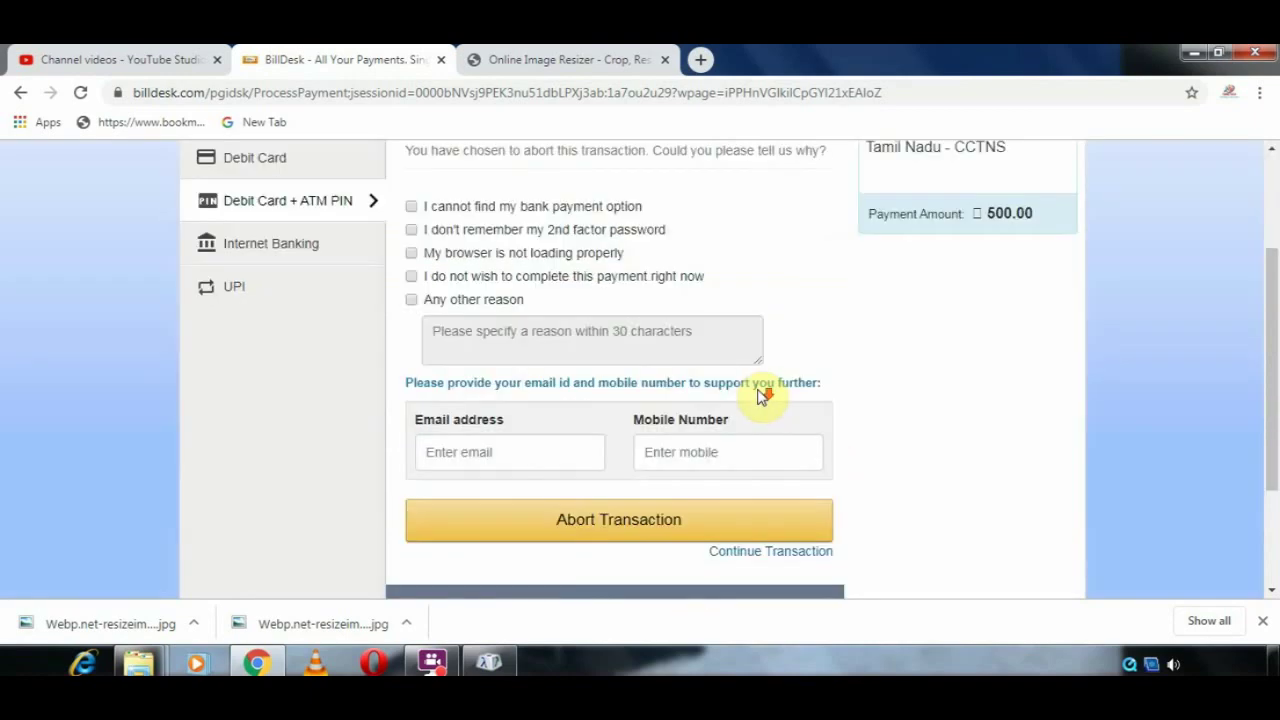
scroll(805, 434, up, 4)
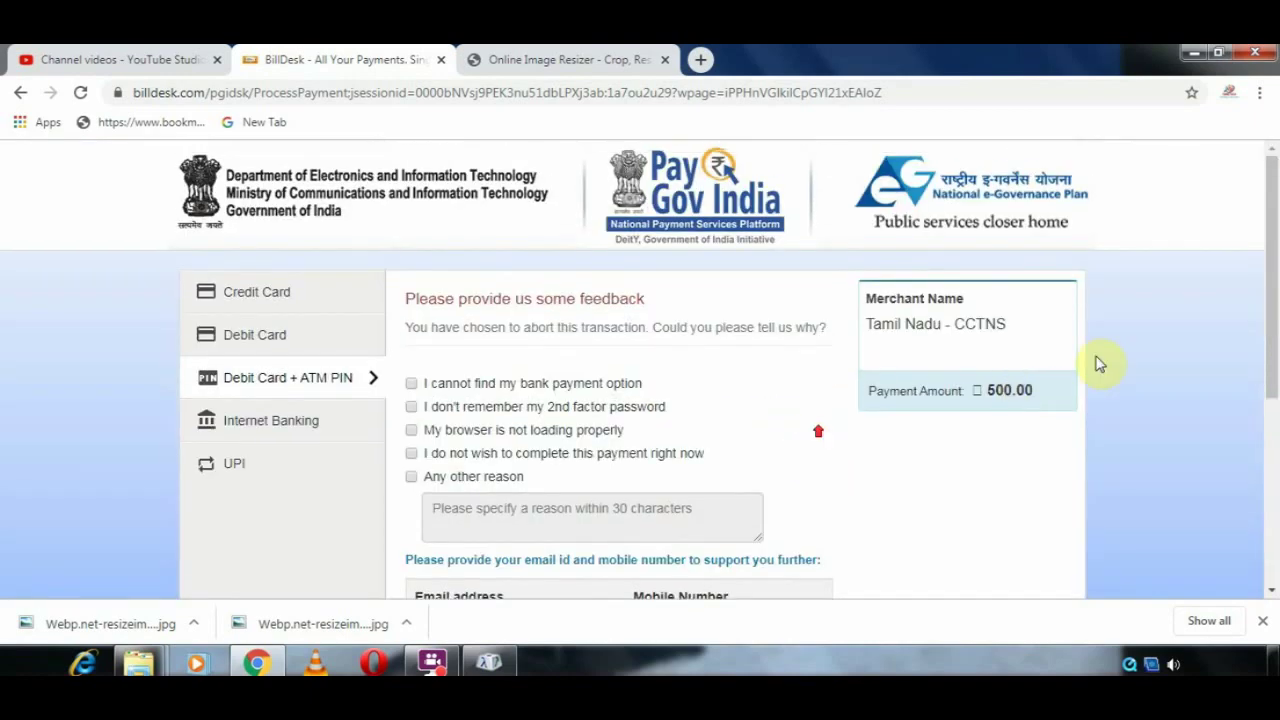
- Close the BillDesk and resizeimage.net tabs and minimize Chrome to the desktop
click(440, 62)
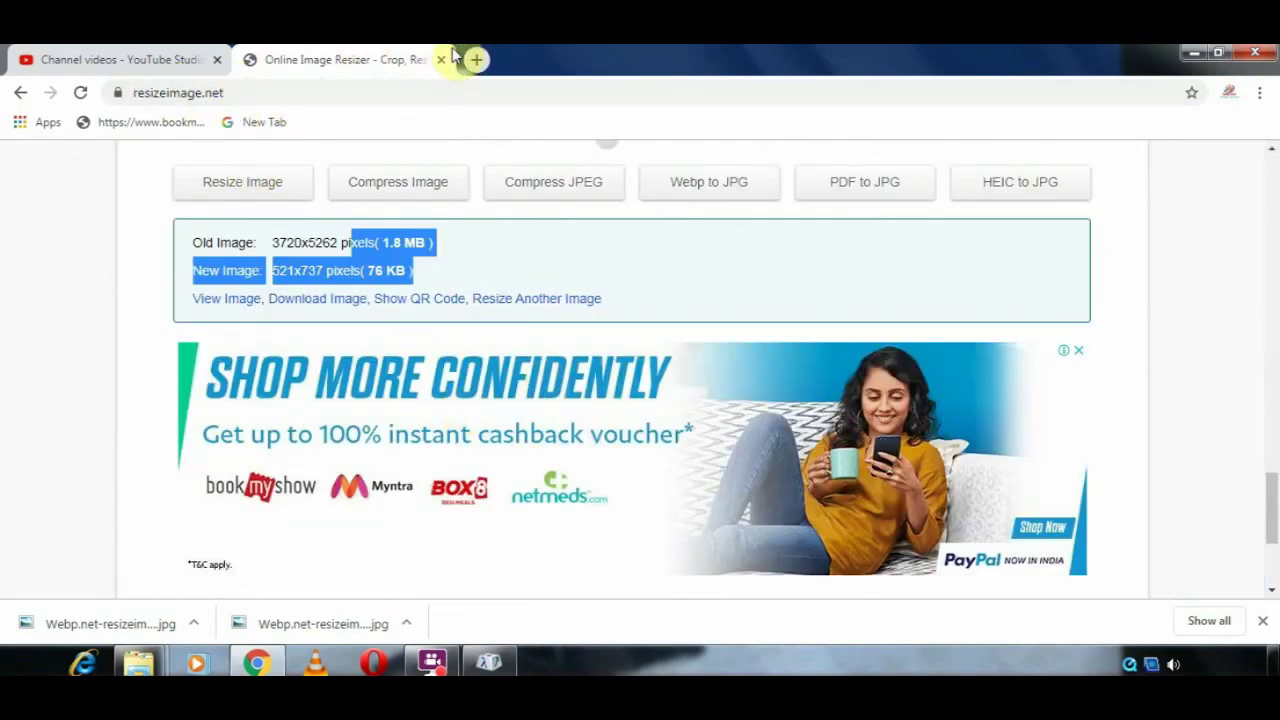
key(ctrl+w)
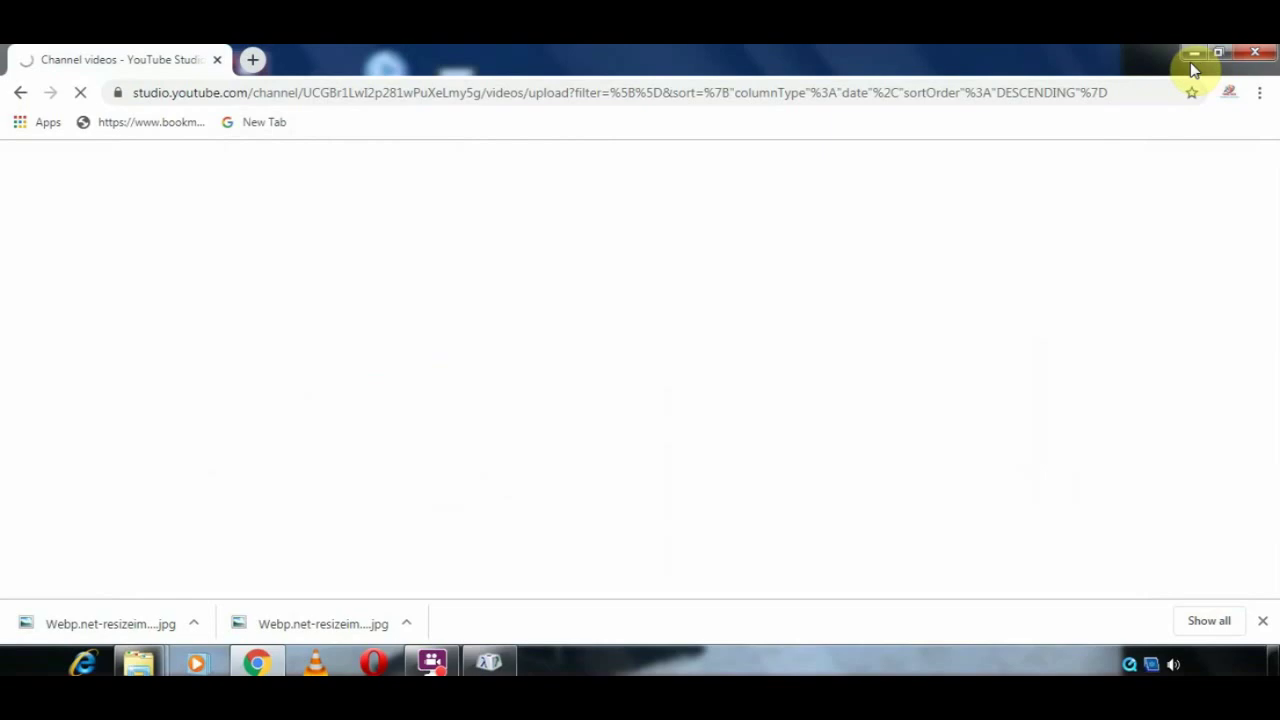
click(1191, 56)
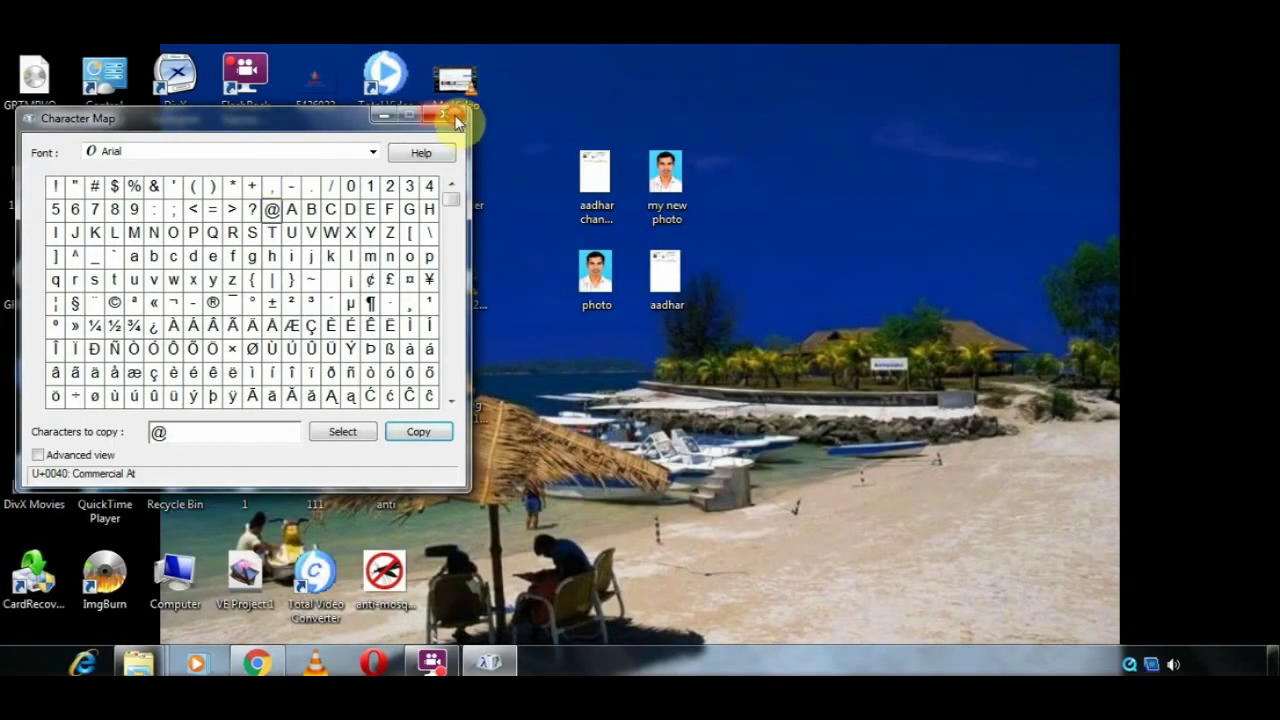
- Close Character Map and check the wireless network status in the system tray
click(456, 120)
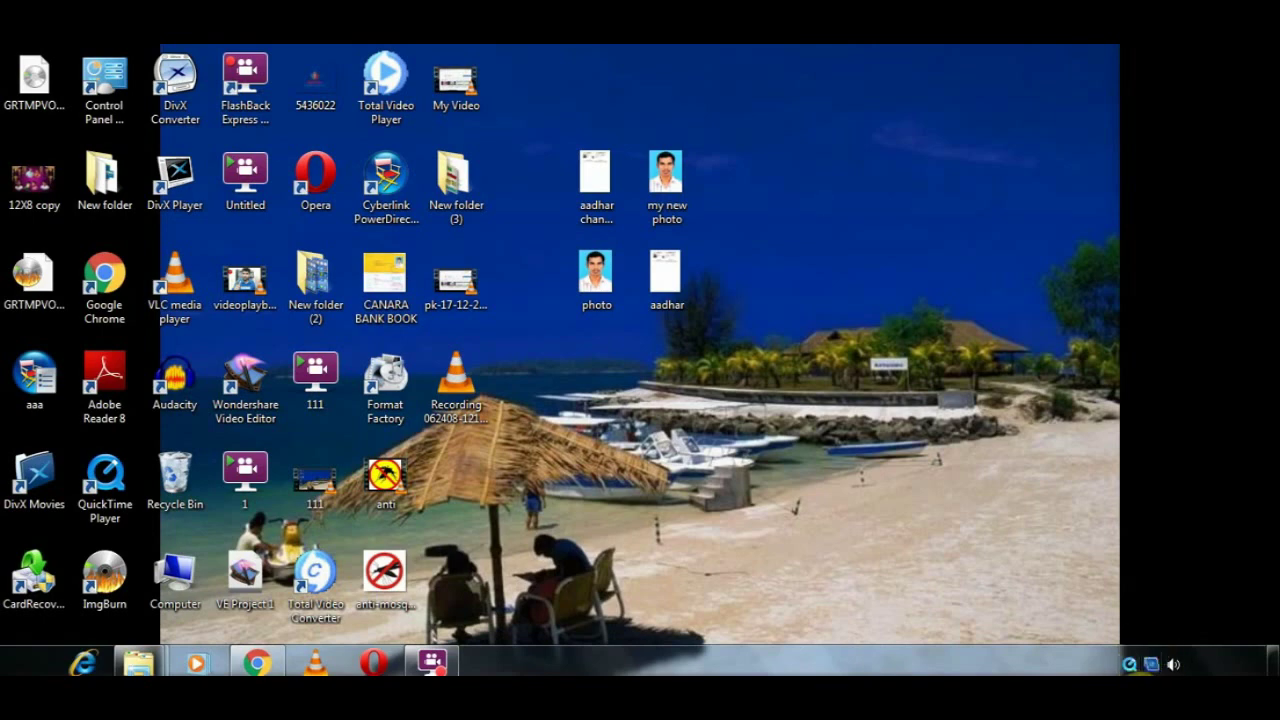
click(1151, 664)
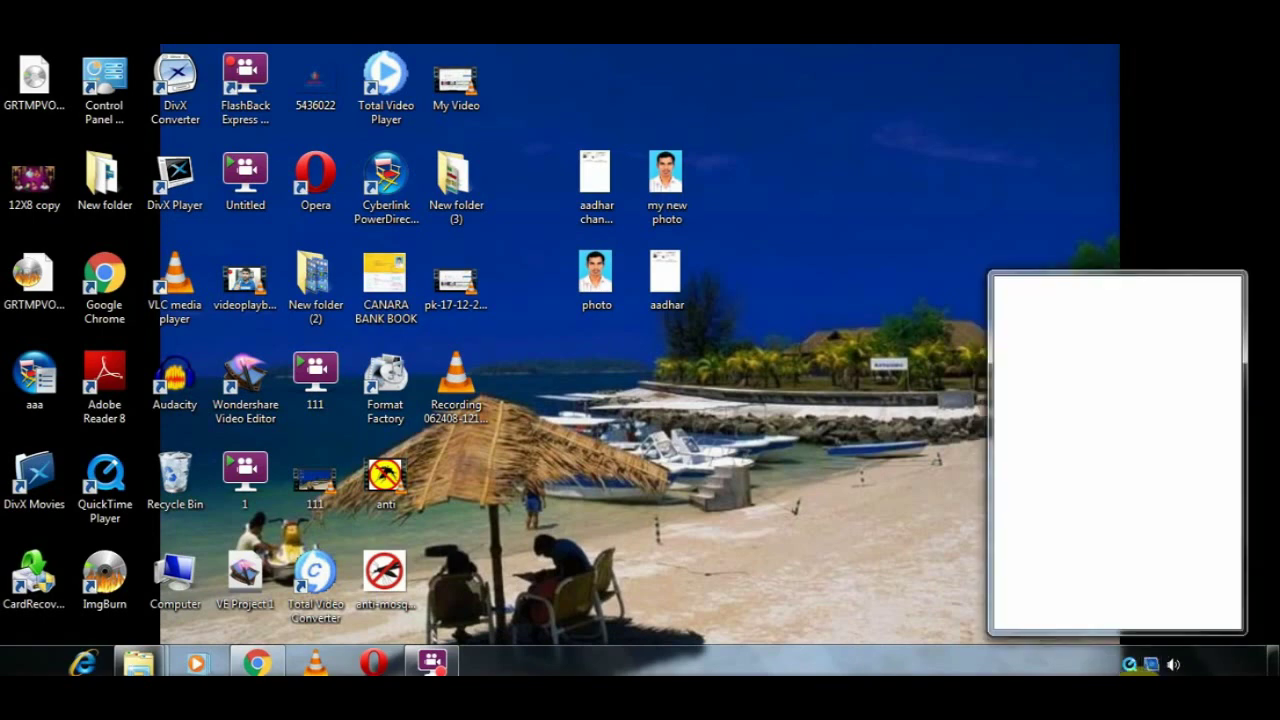
right_click(1185, 668)
key(Escape)
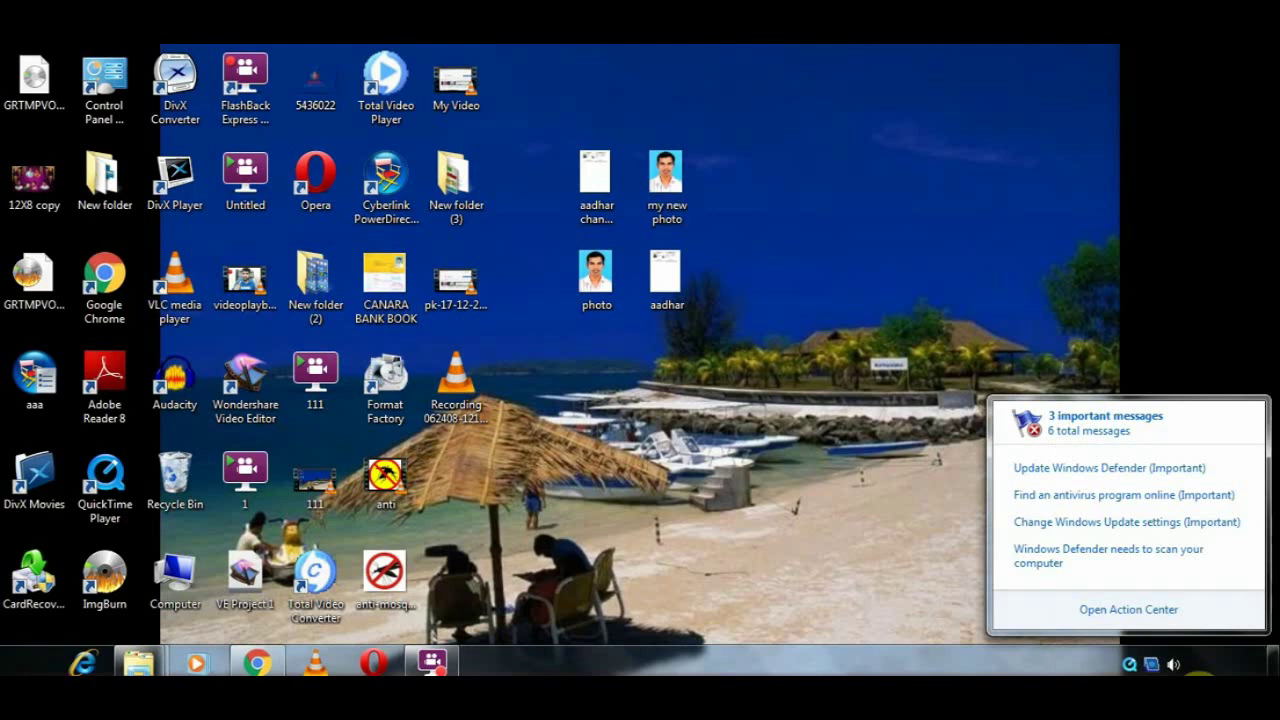
click(1228, 664)
click(1129, 664)
click(1151, 664)
click(1129, 664)
- Bring up the FlashBack Express Recorder window from its taskbar jump list
click(432, 655)
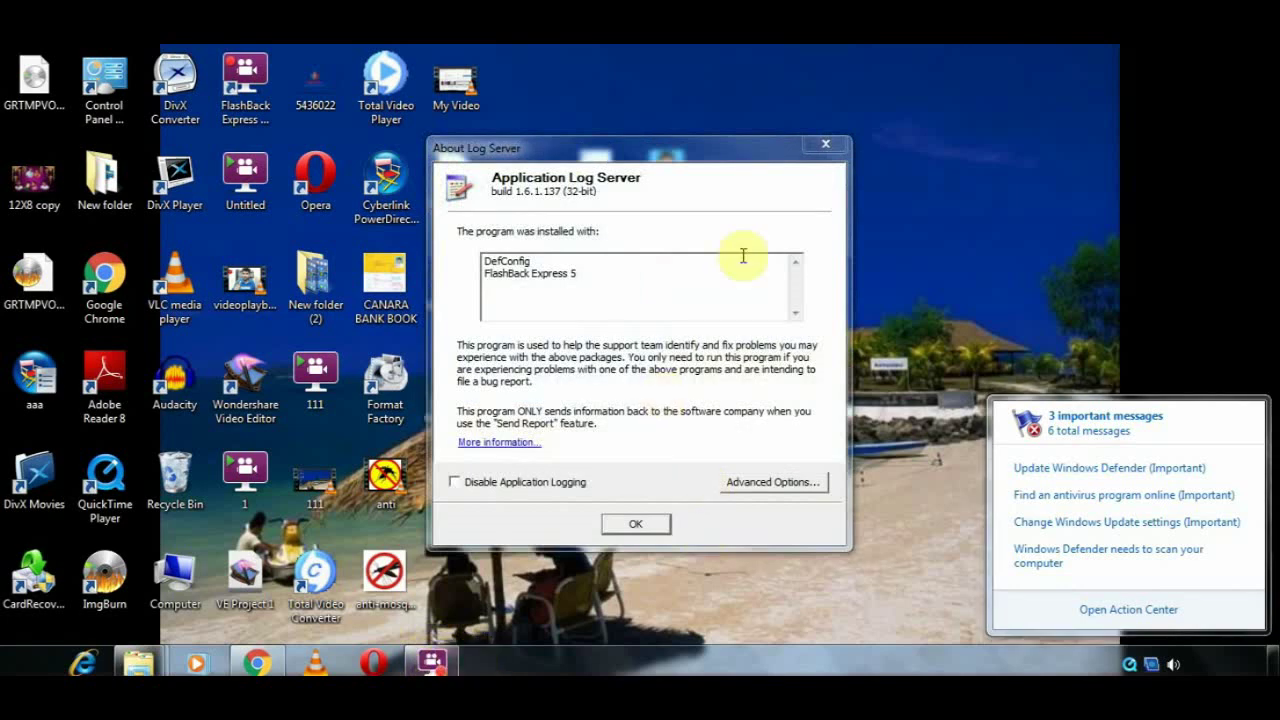
click(432, 662)
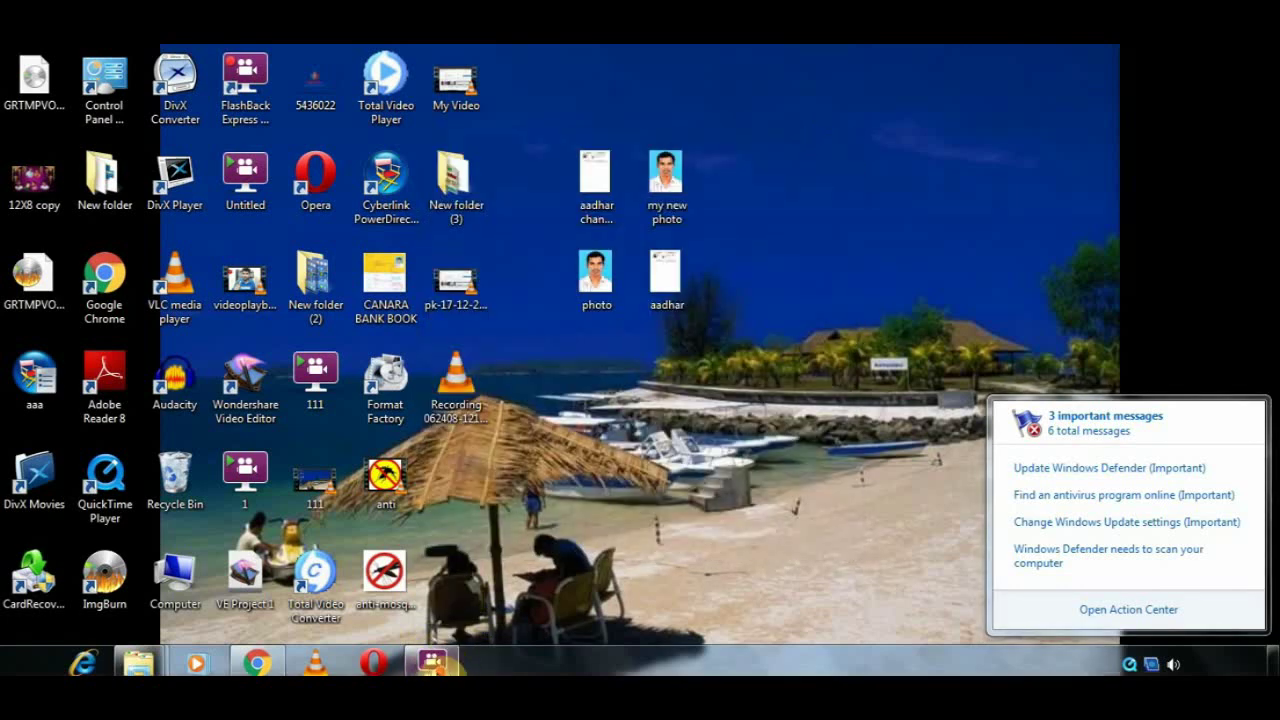
right_click(428, 664)
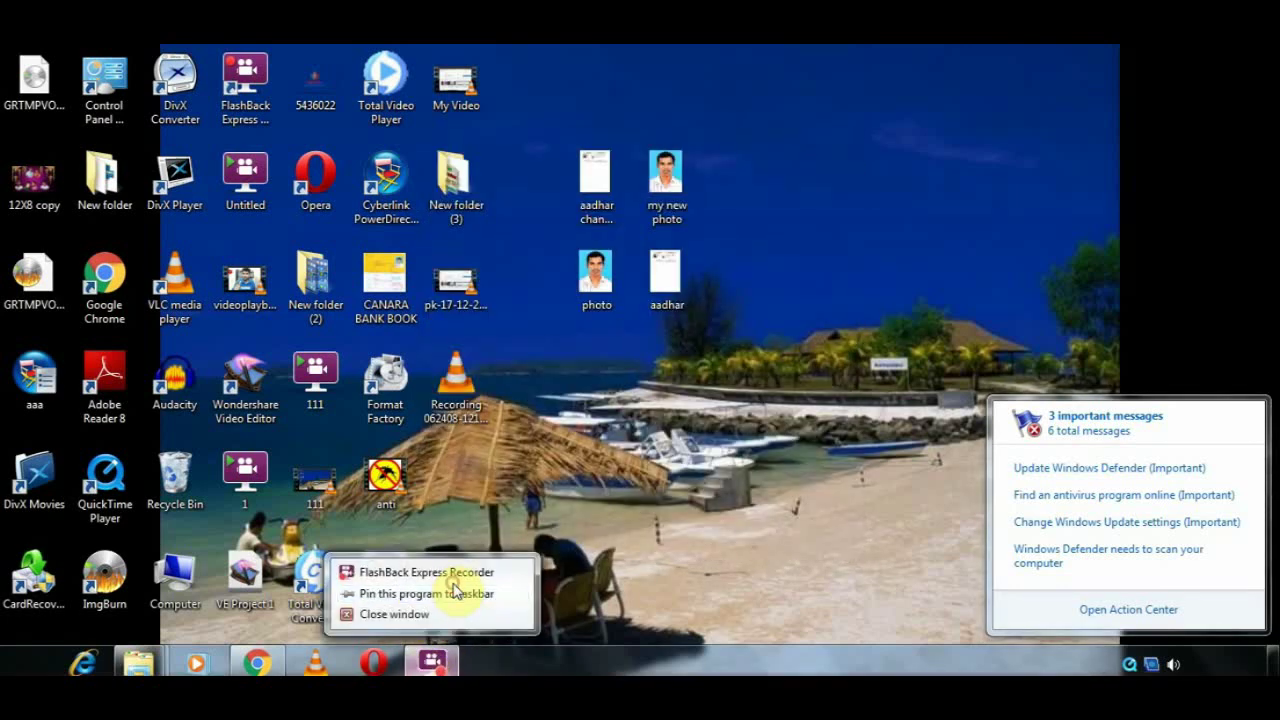
click(450, 571)
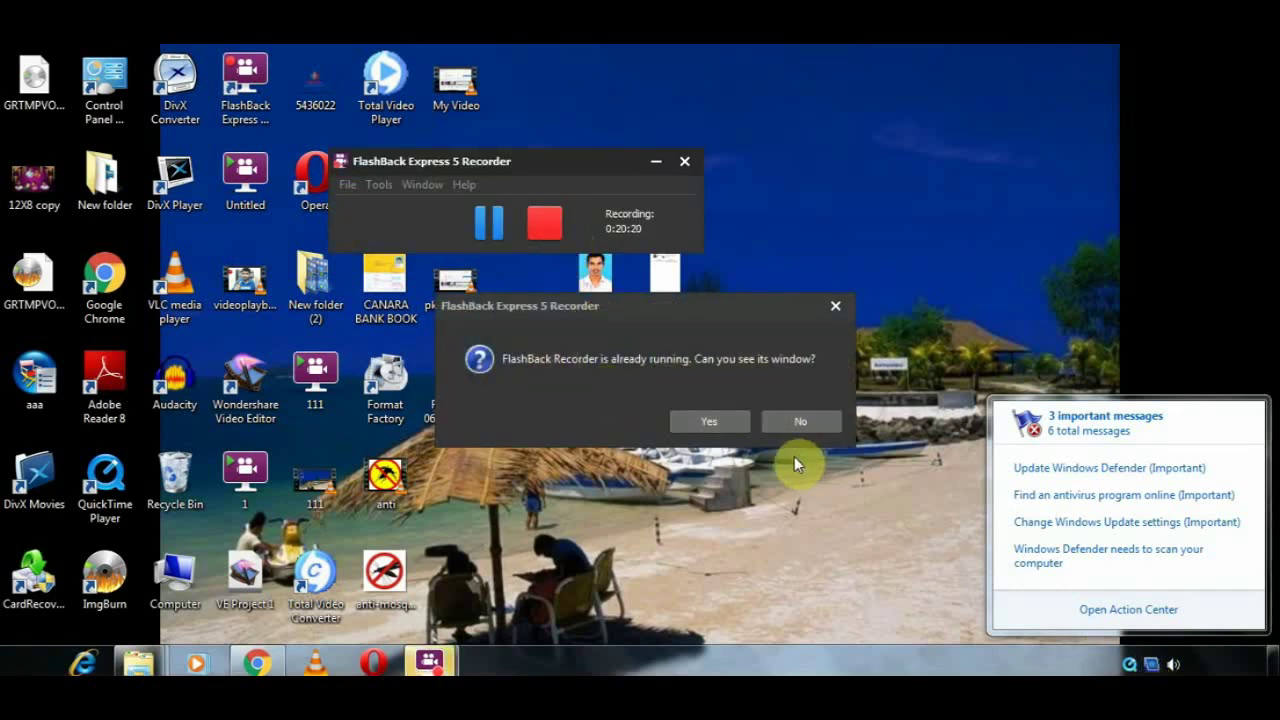
click(710, 420)
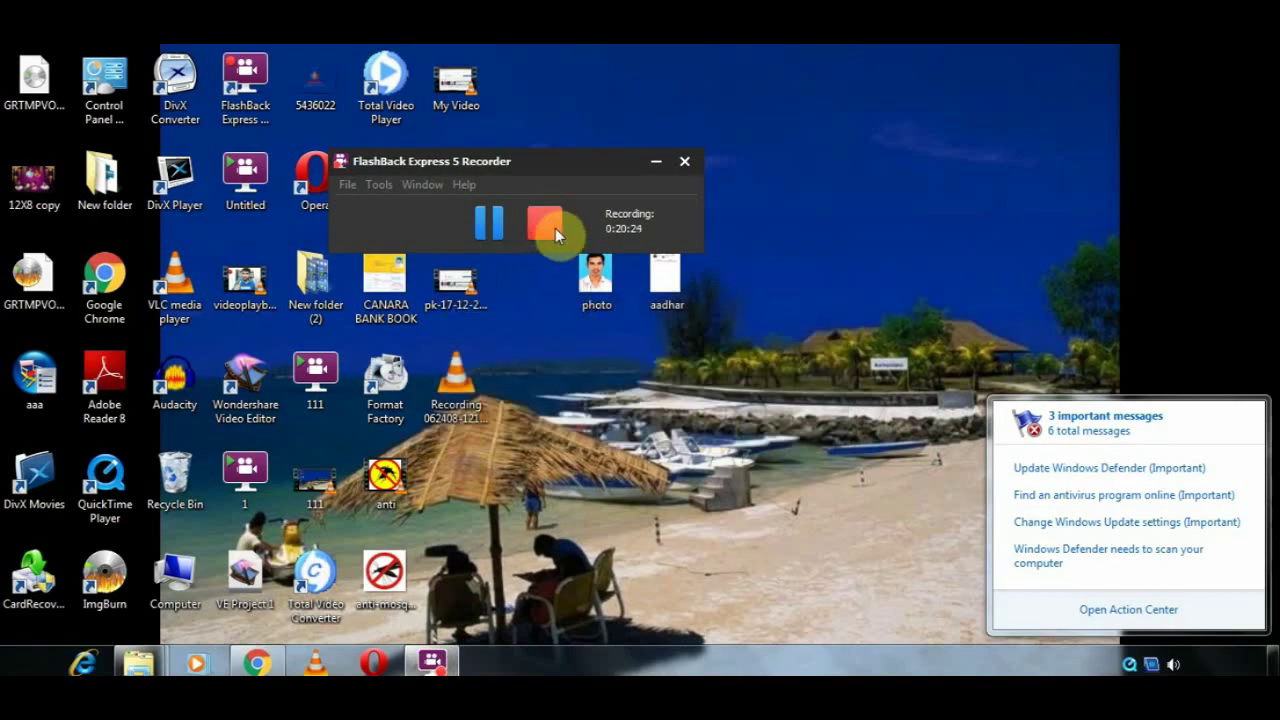